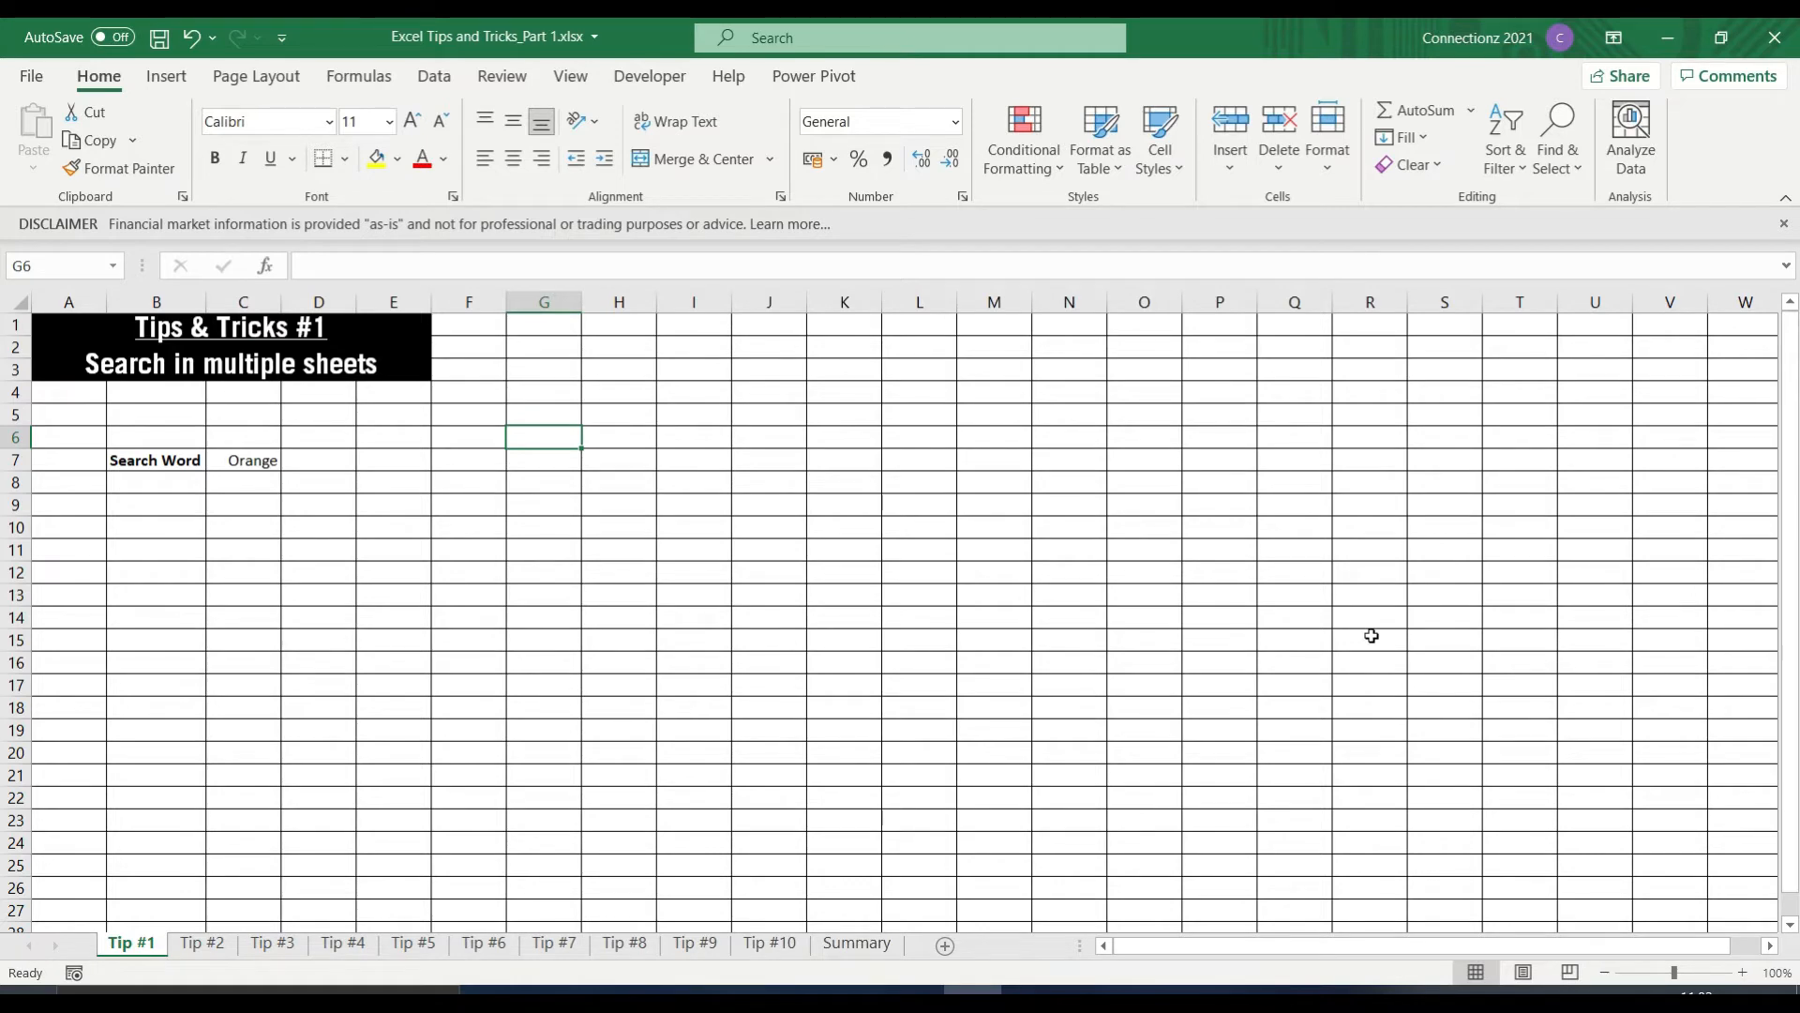
Search the current sheet for the word "Orange".
key(ctrl+f)
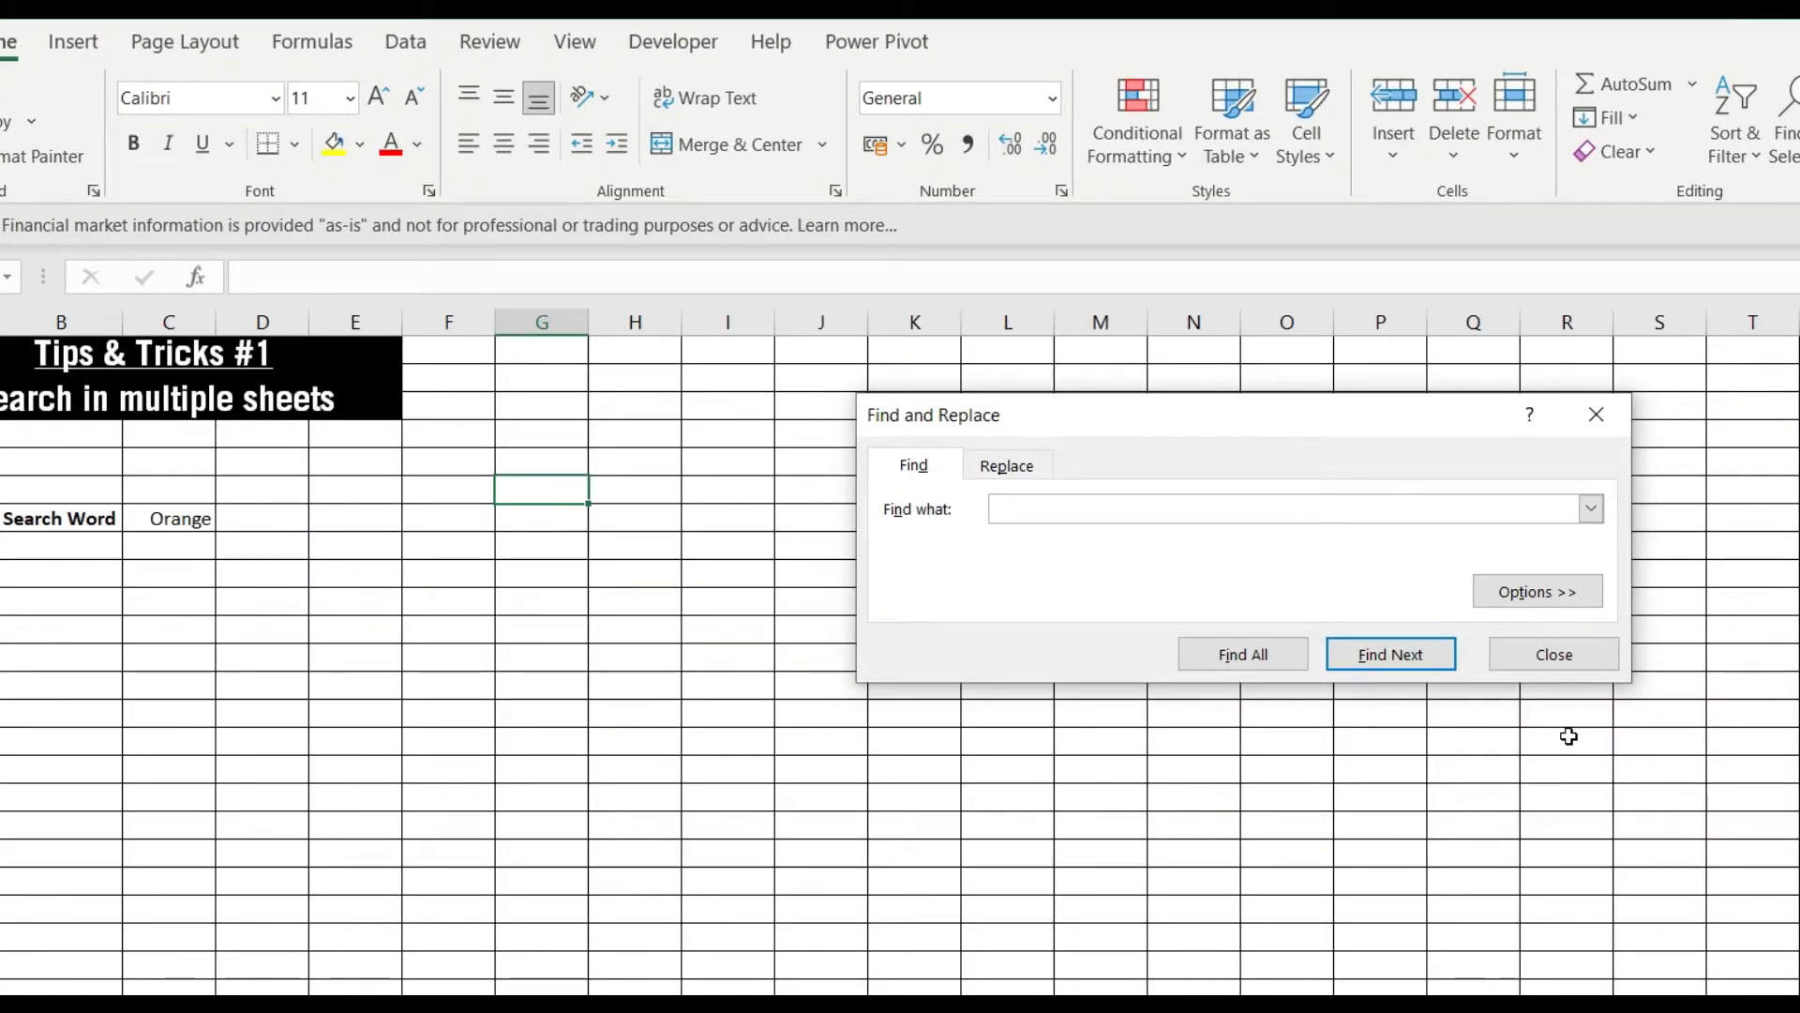
text(Orange)
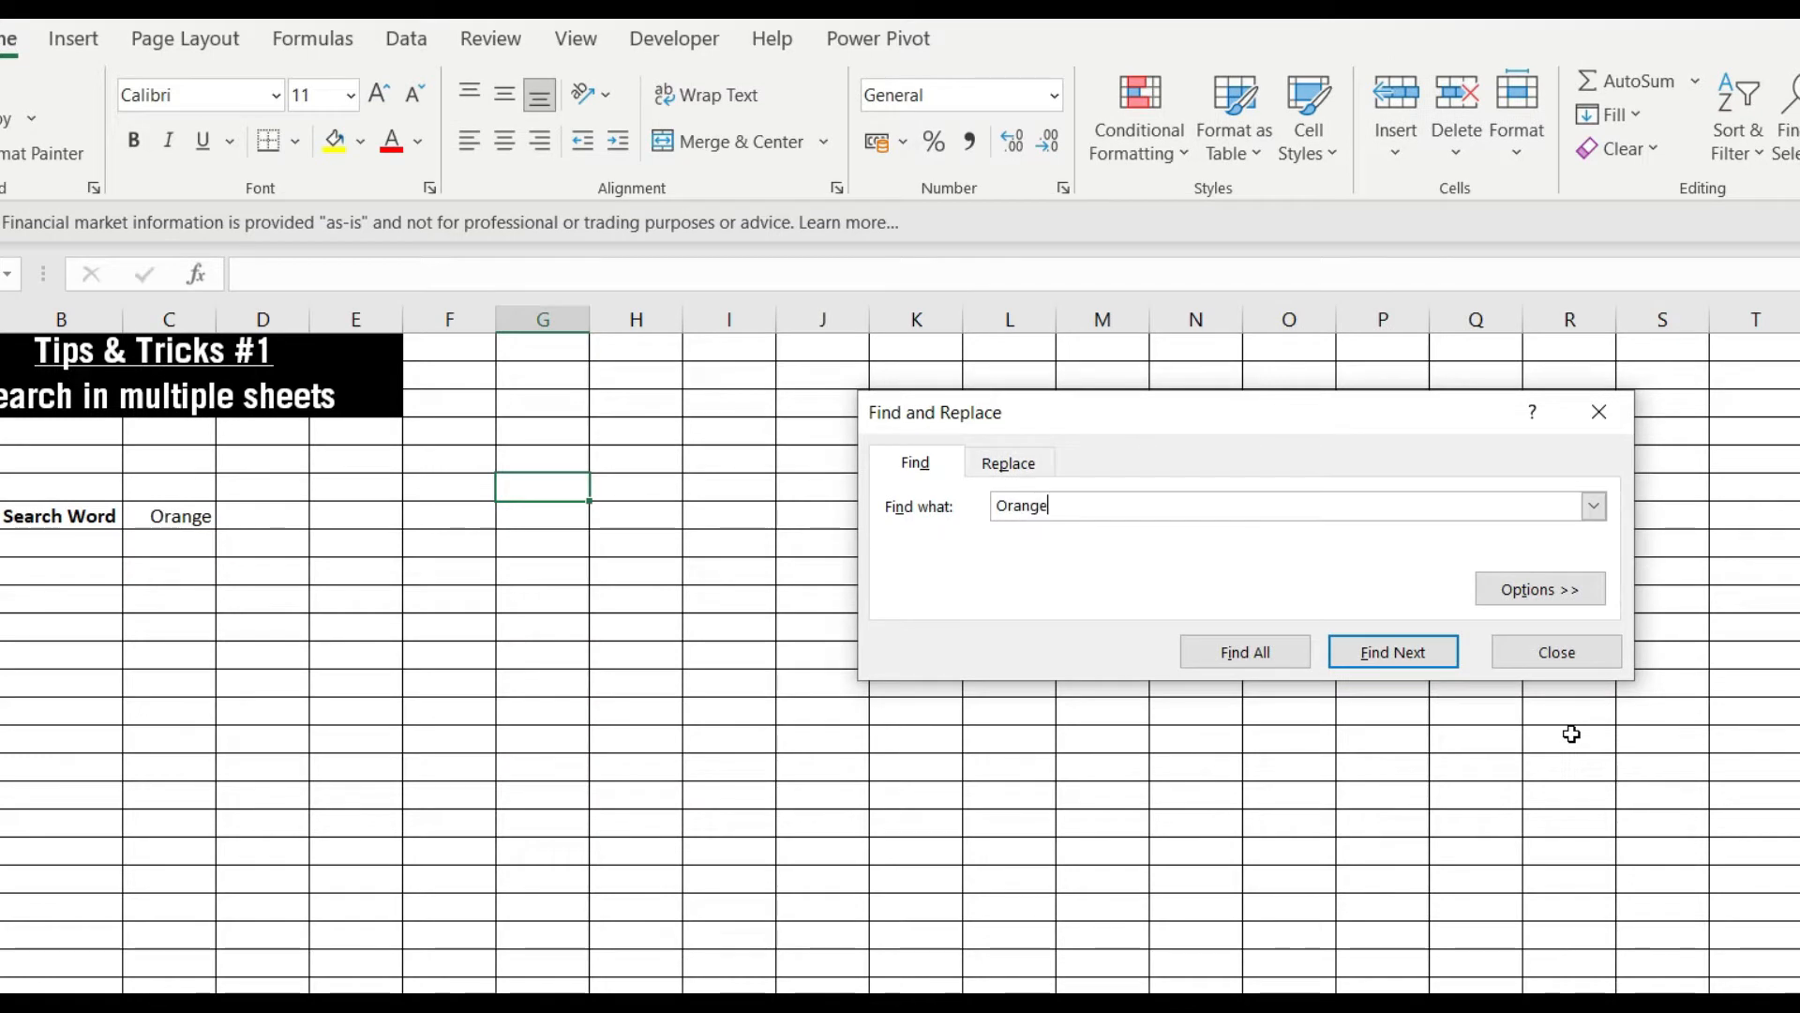
click(1394, 661)
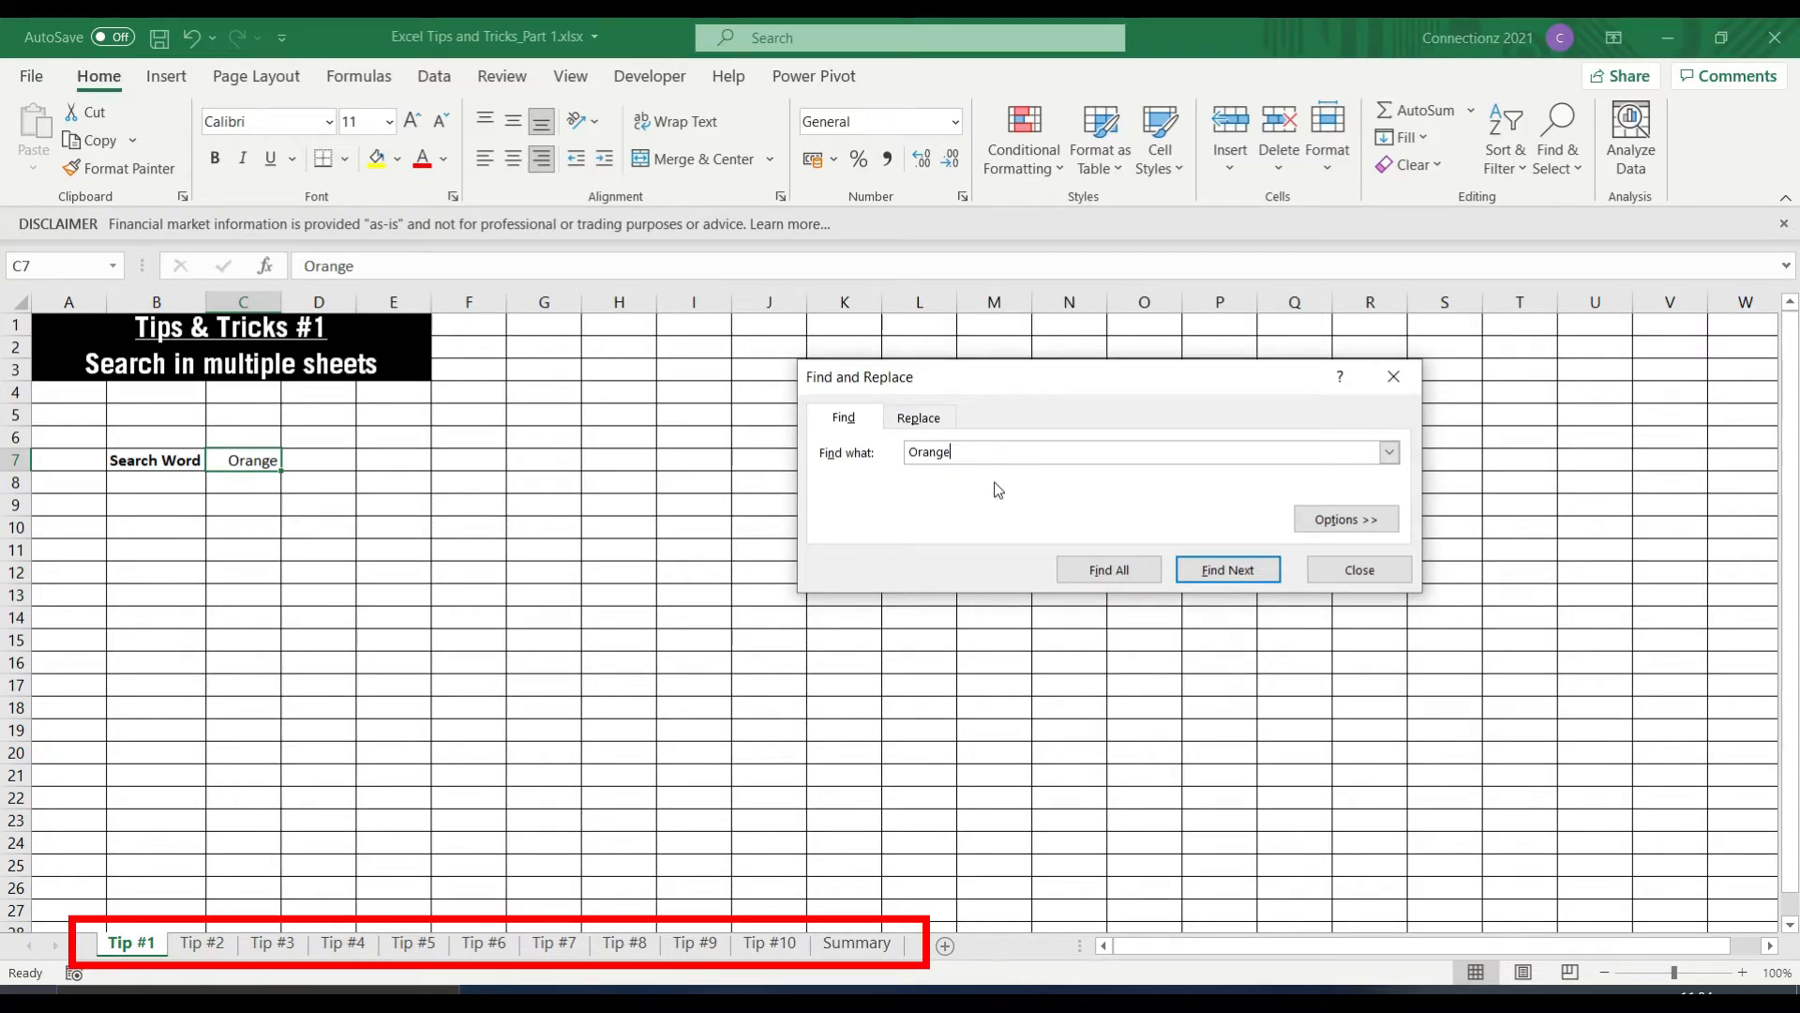
Extend the search for "Orange" to the whole workbook, list all matches and enlarge the results list.
click(1367, 521)
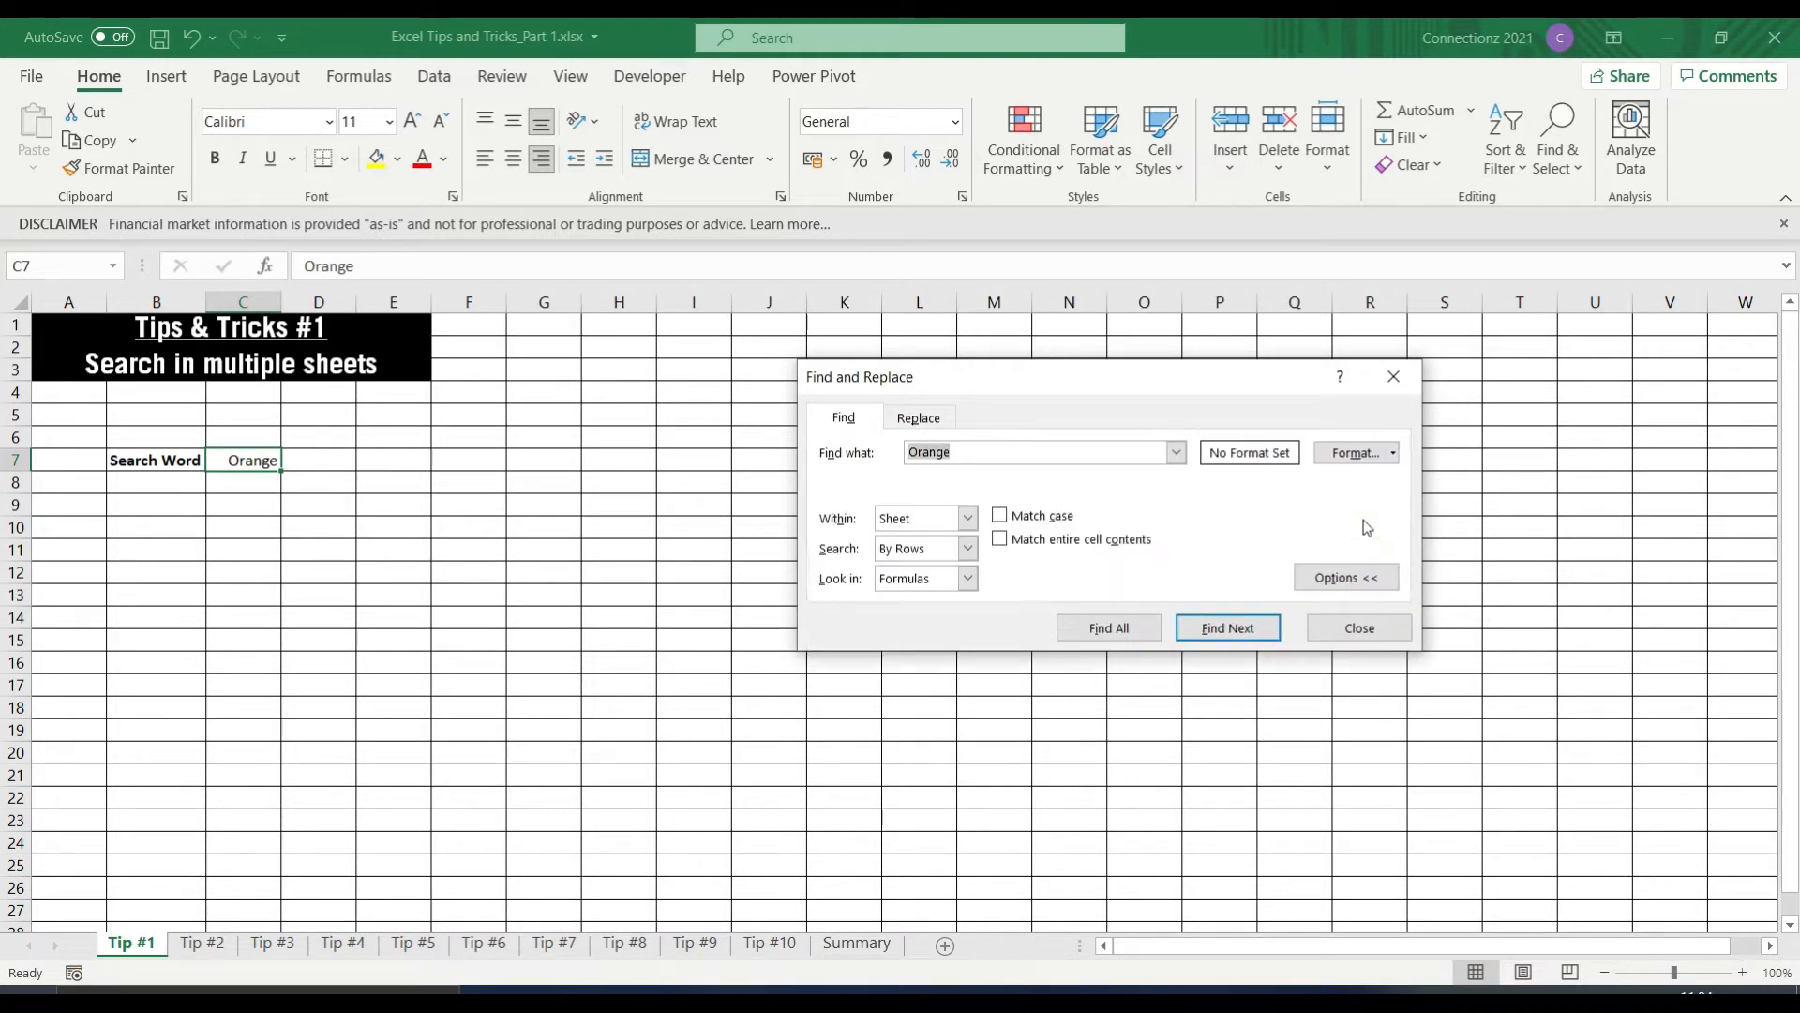
click(970, 517)
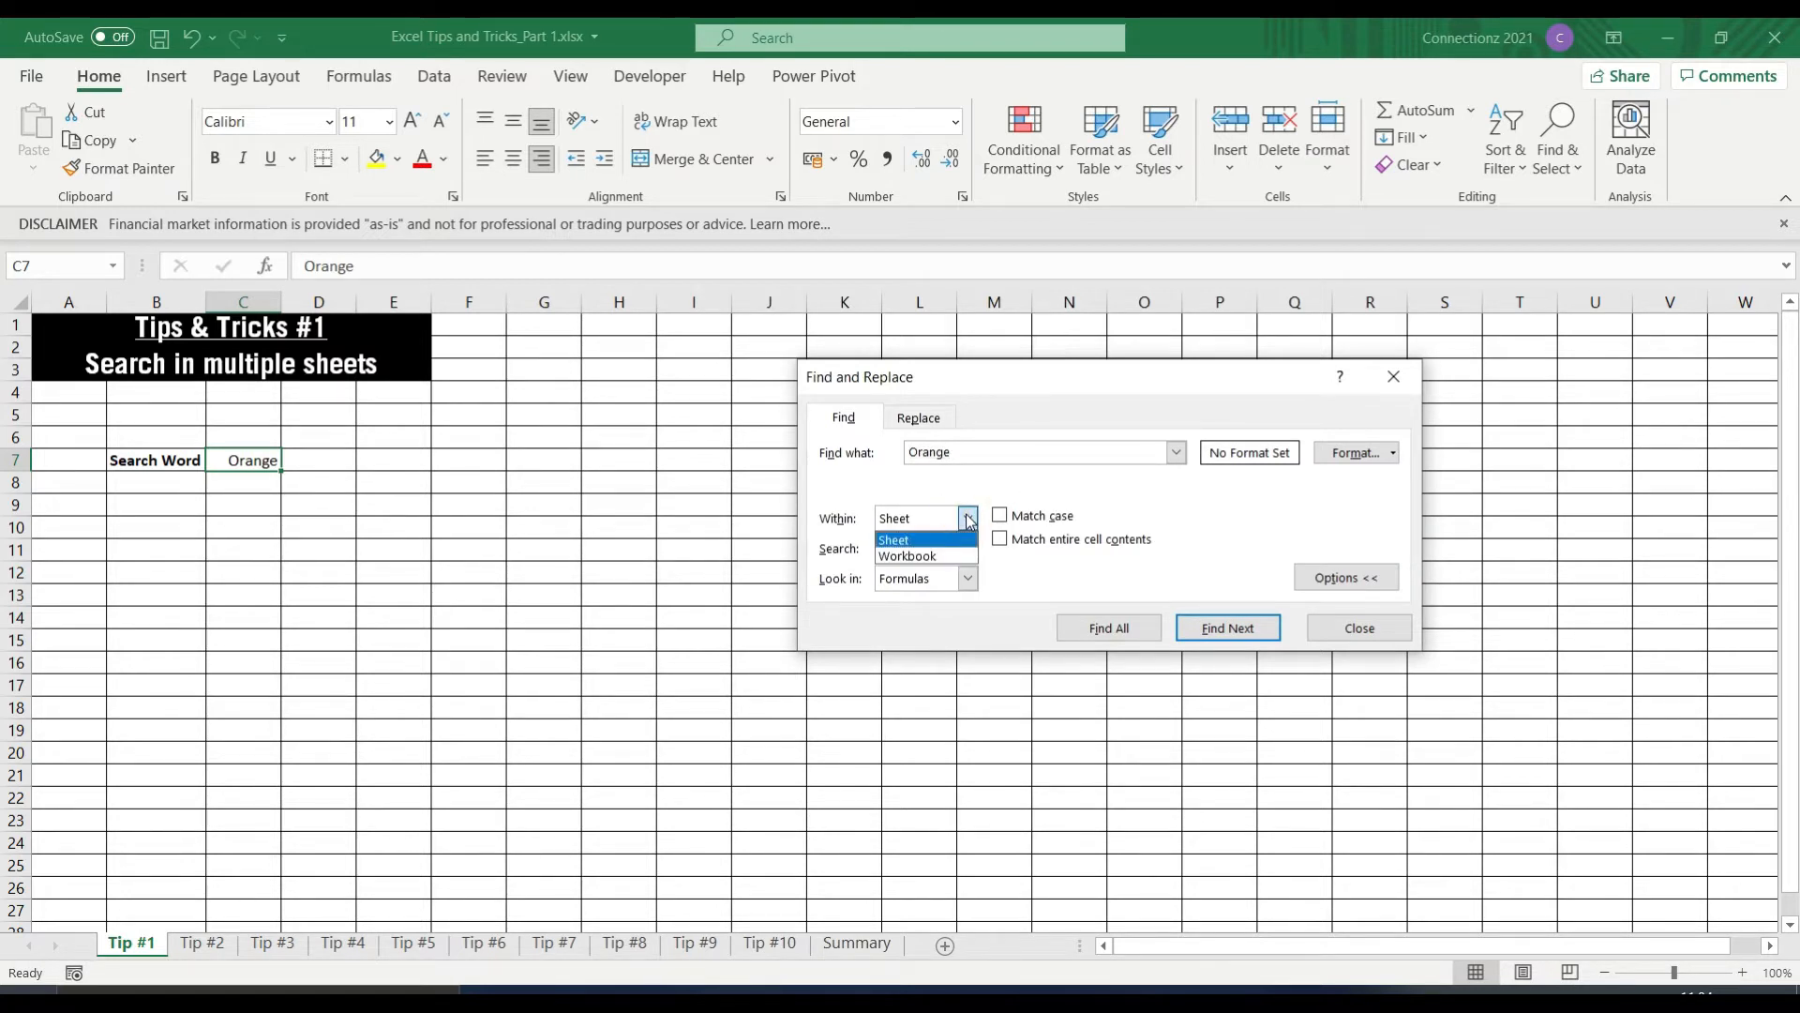
click(922, 558)
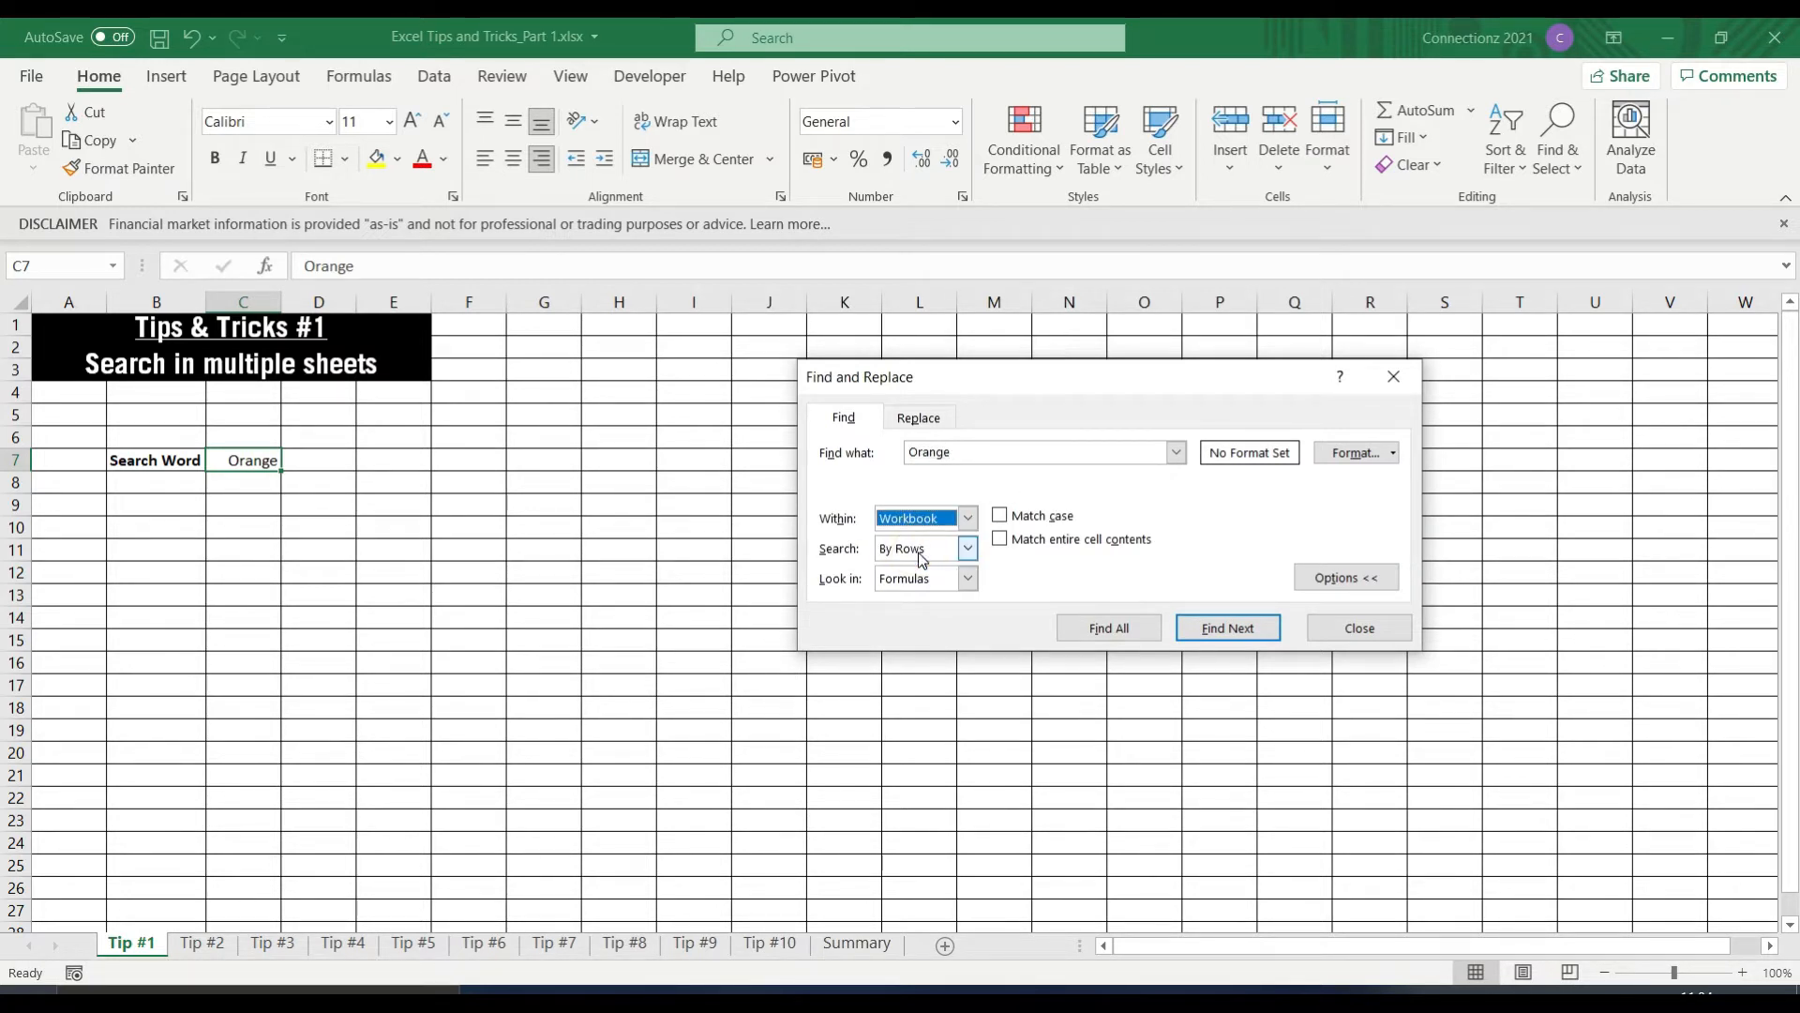
click(1119, 630)
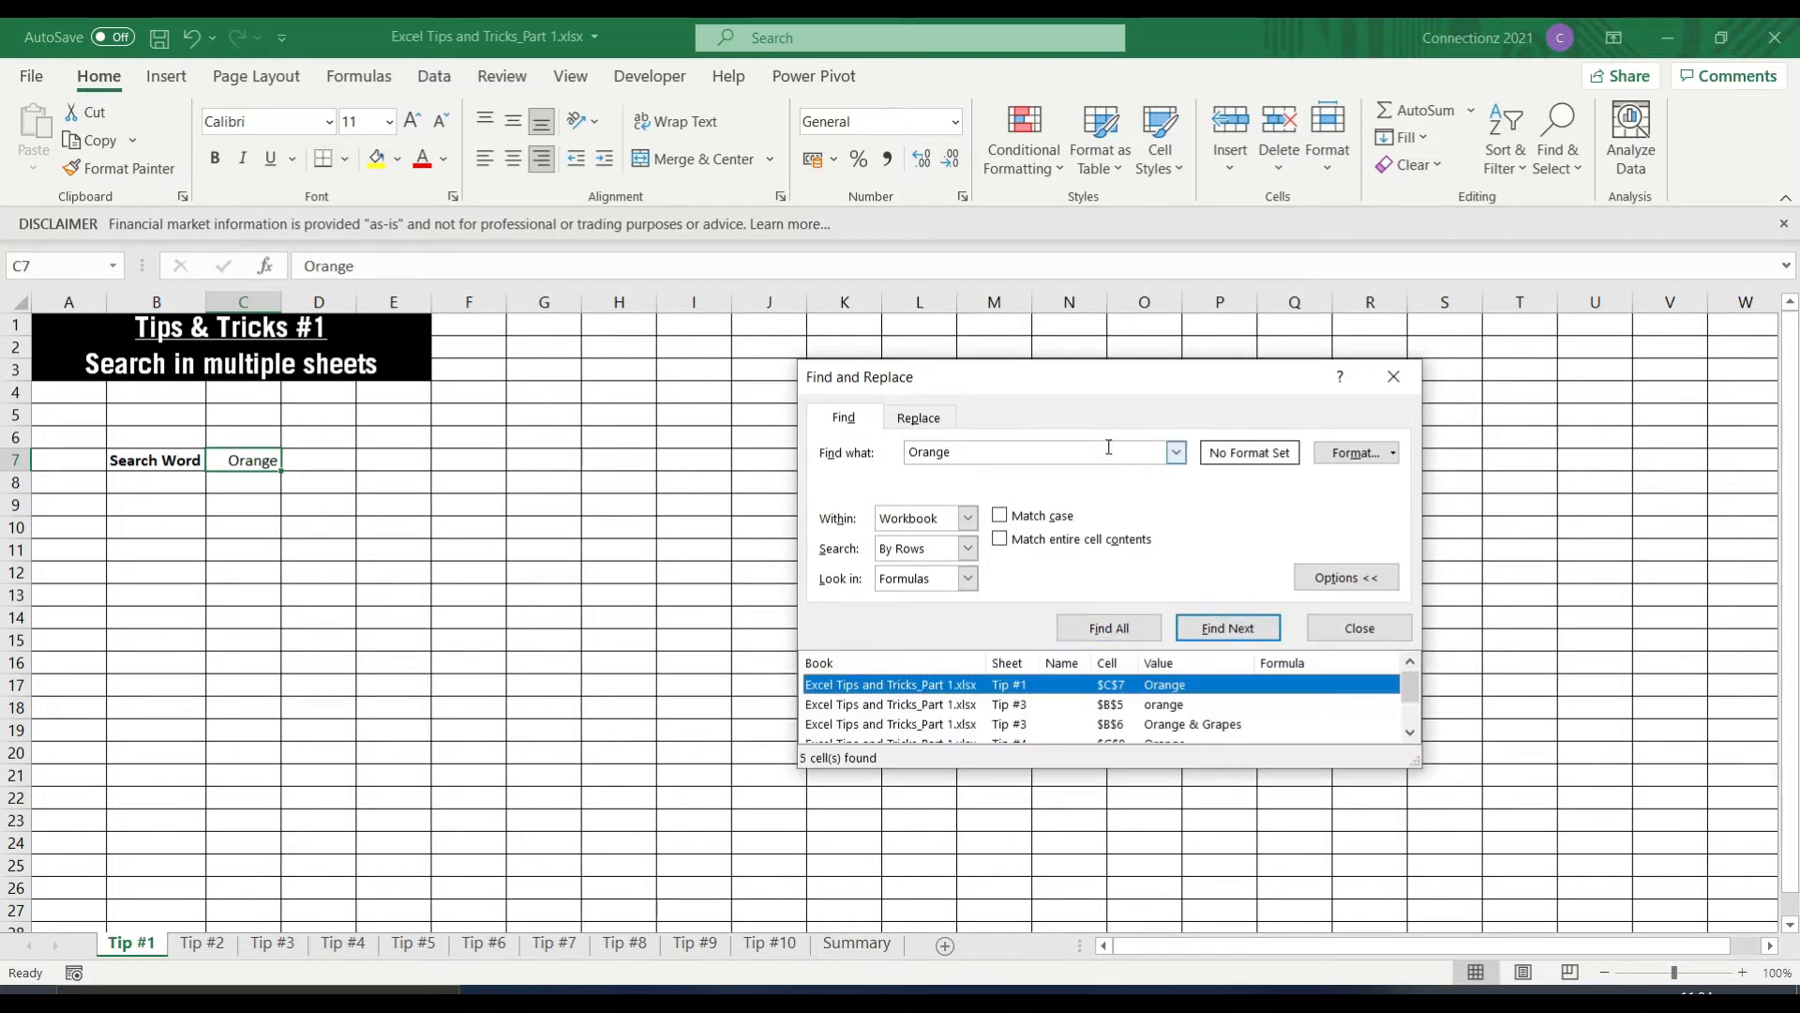
drag(1095, 360, 1072, 250)
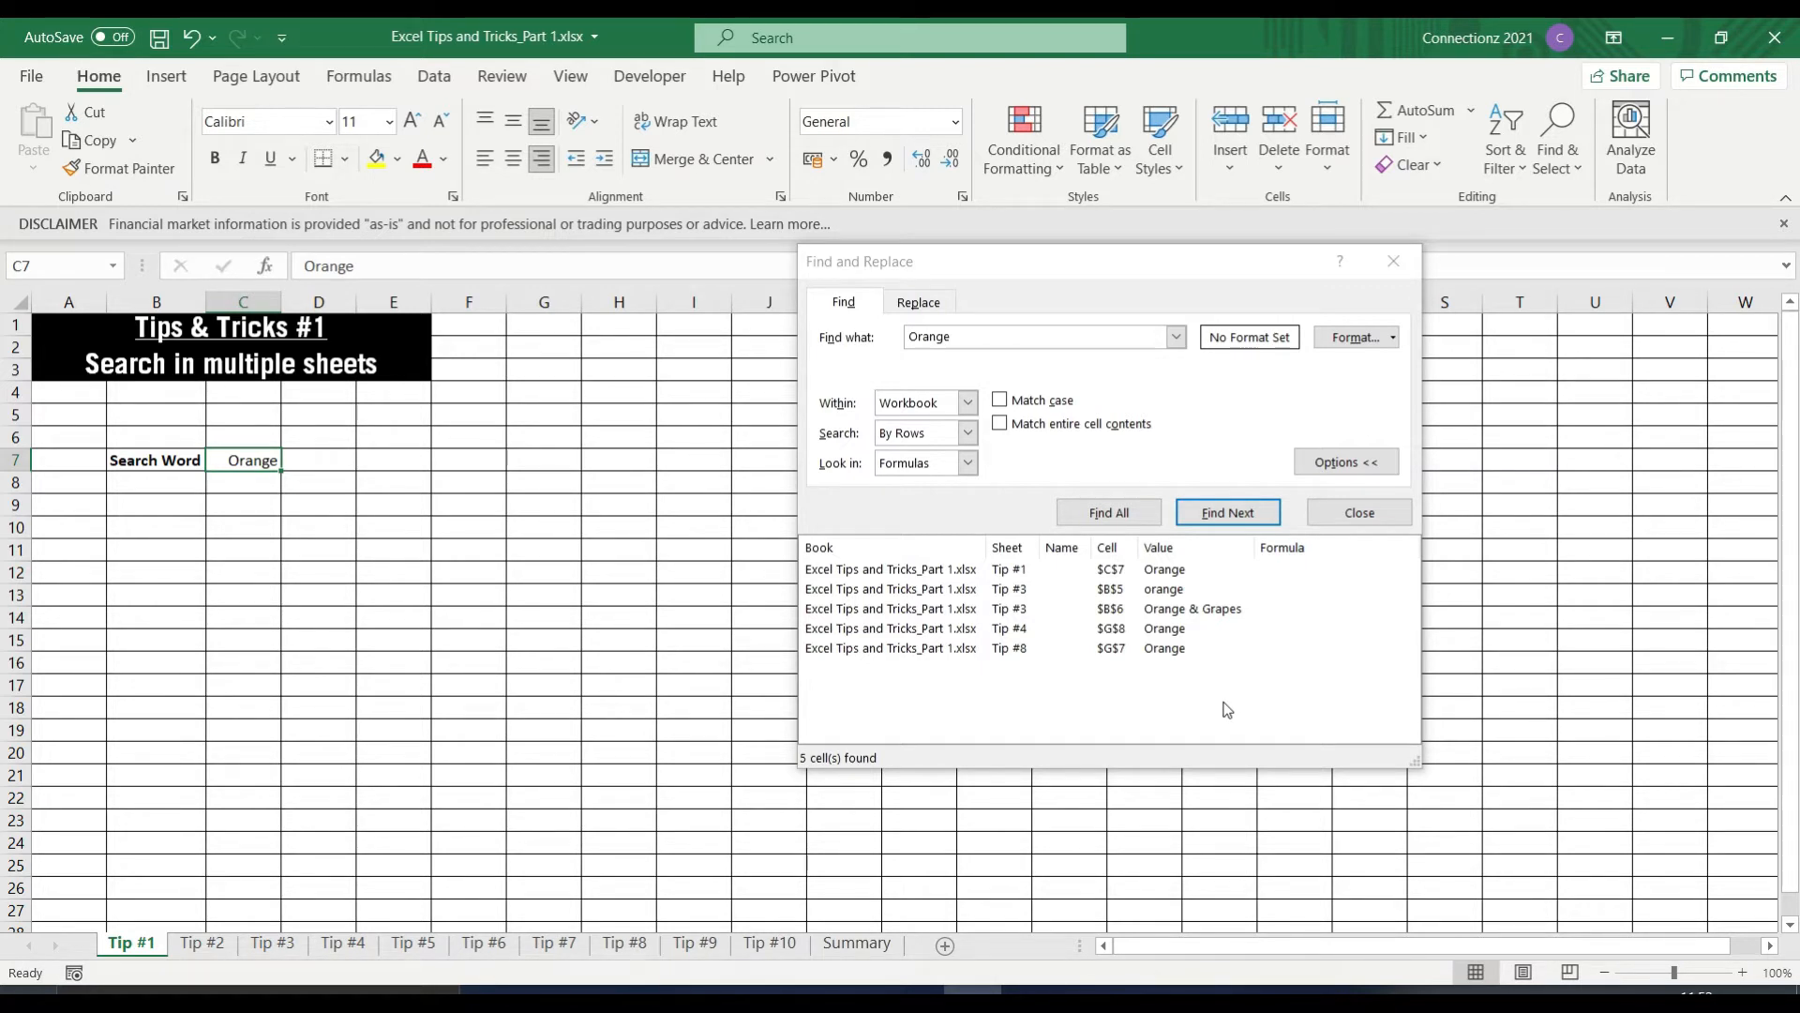
Restrict the workbook search to case-matching results, list all matches and go to the one on the Tip #3 sheet.
click(1038, 406)
click(1097, 512)
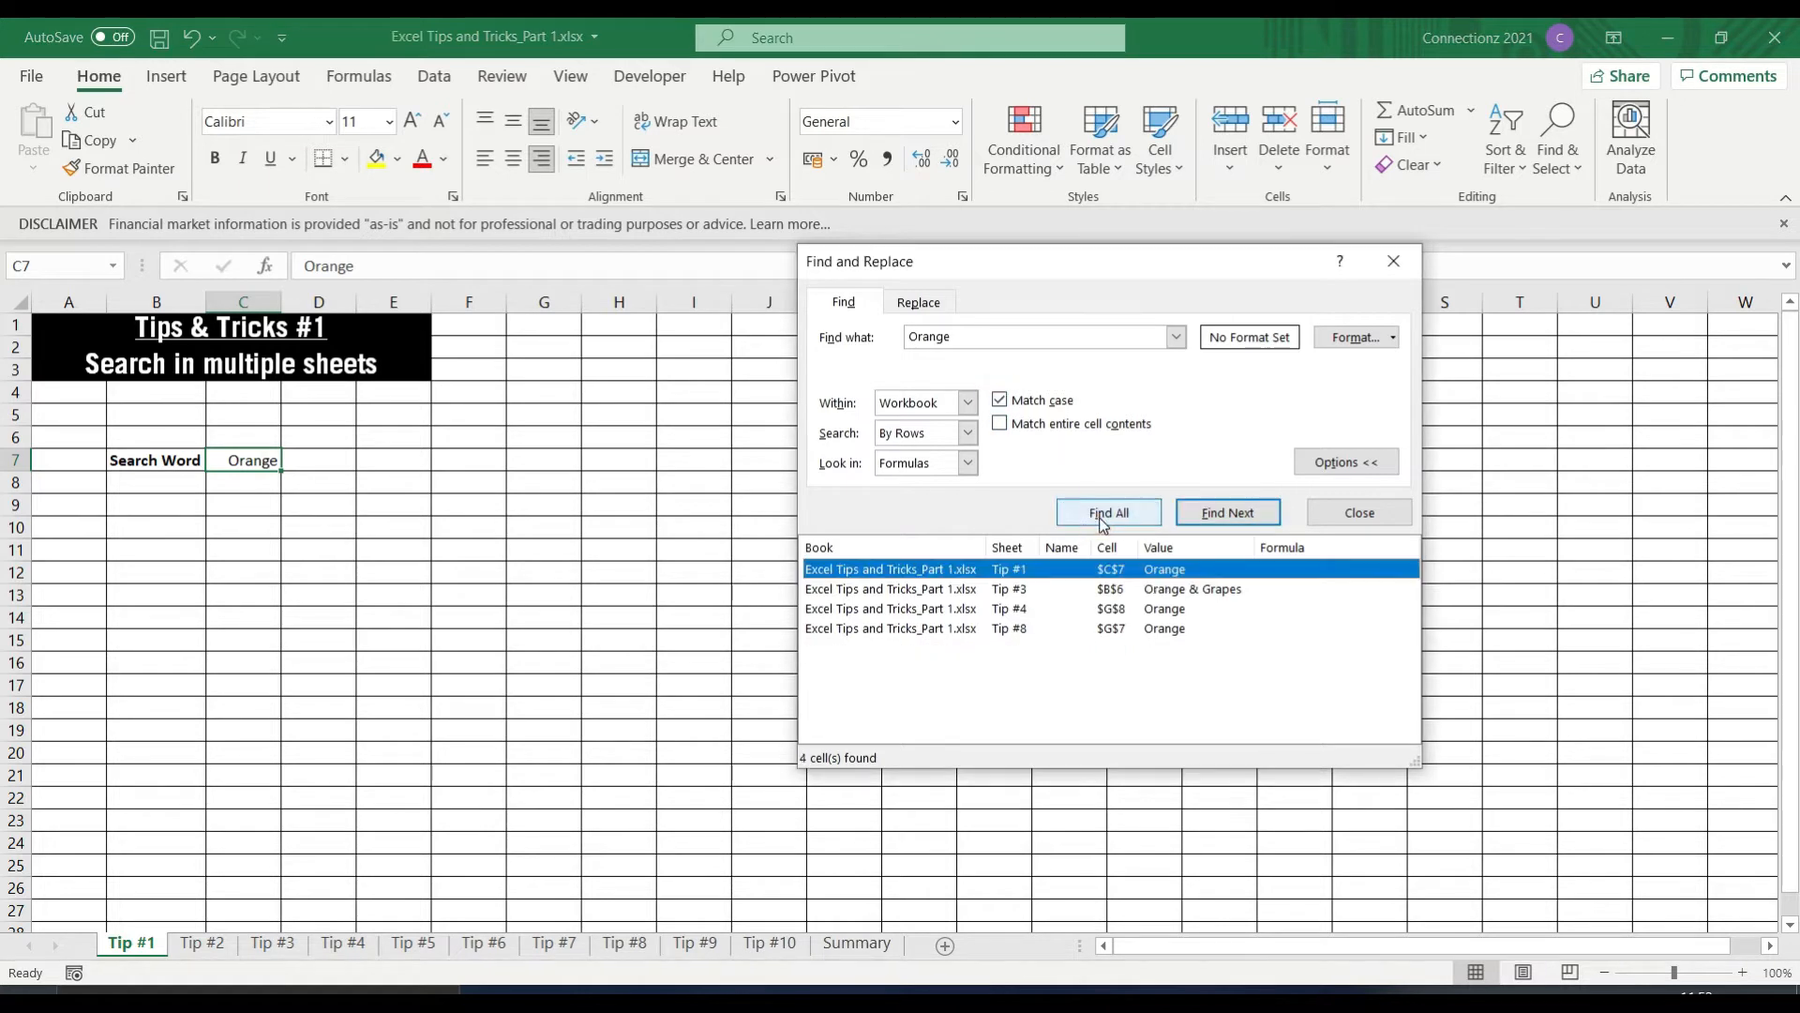
click(1028, 591)
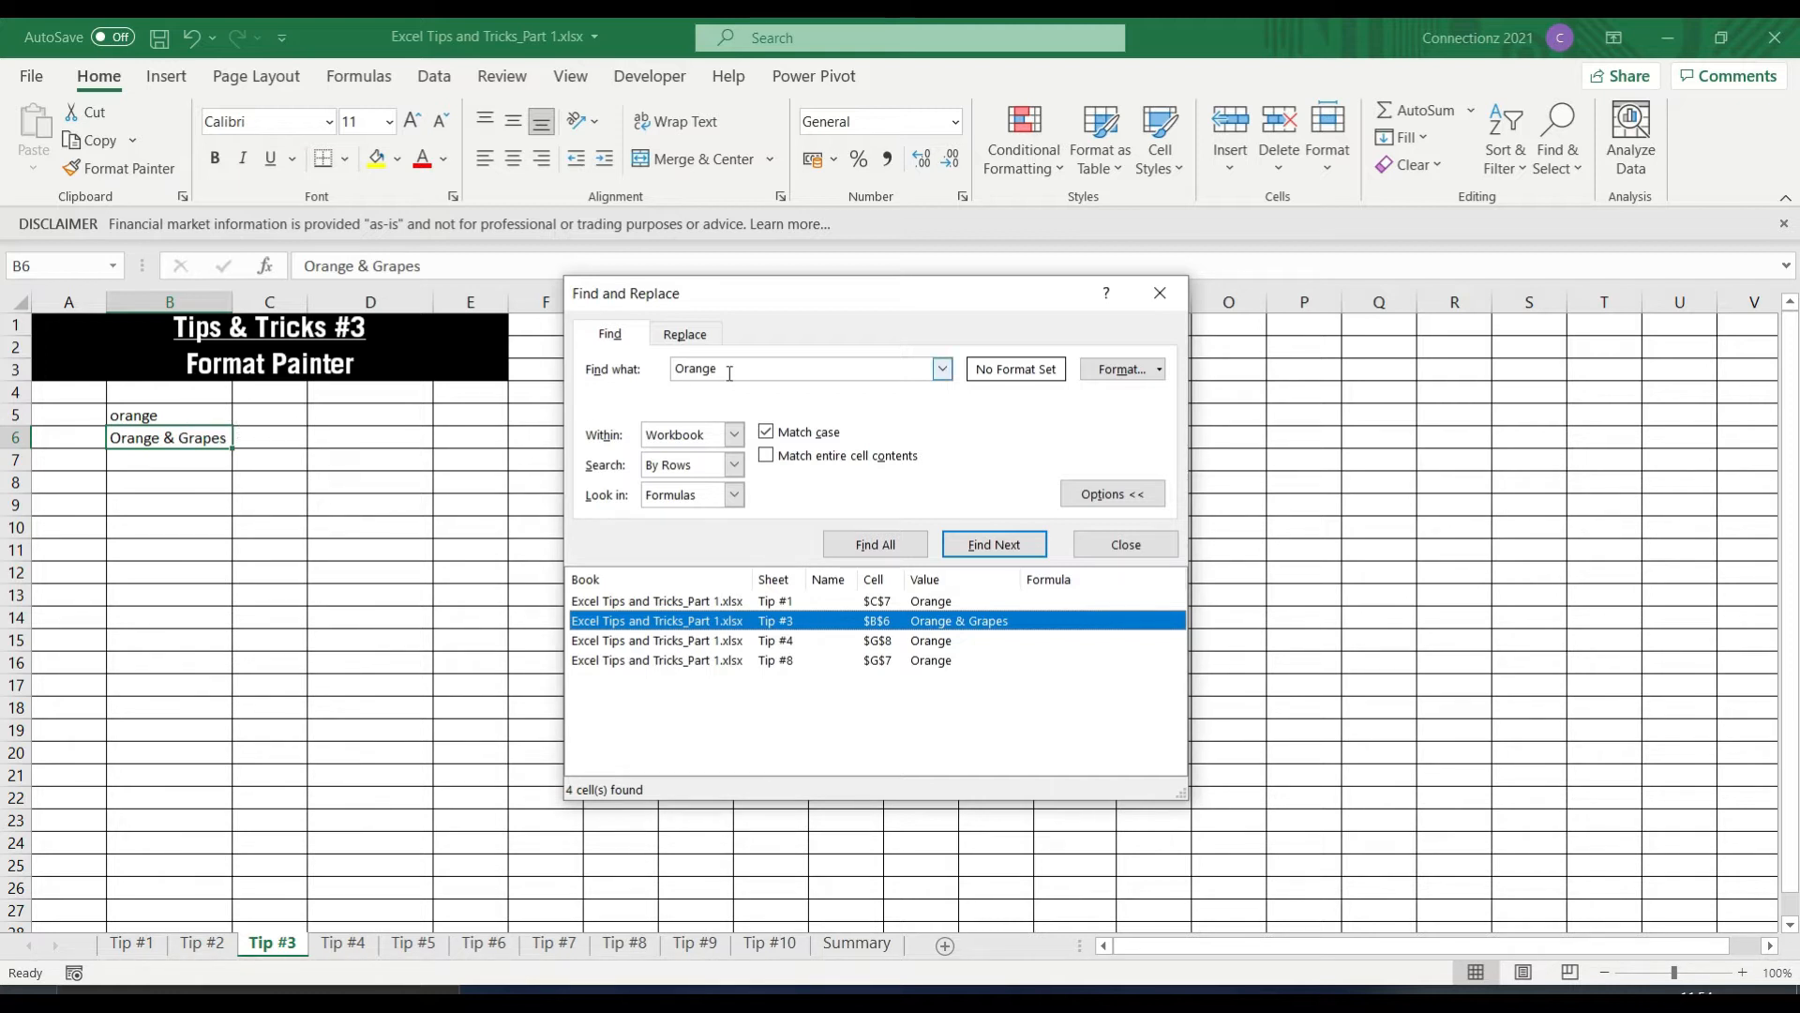
Search the workbook again matching entire cell contents instead of case, and go to the Tip #3 match.
click(684, 369)
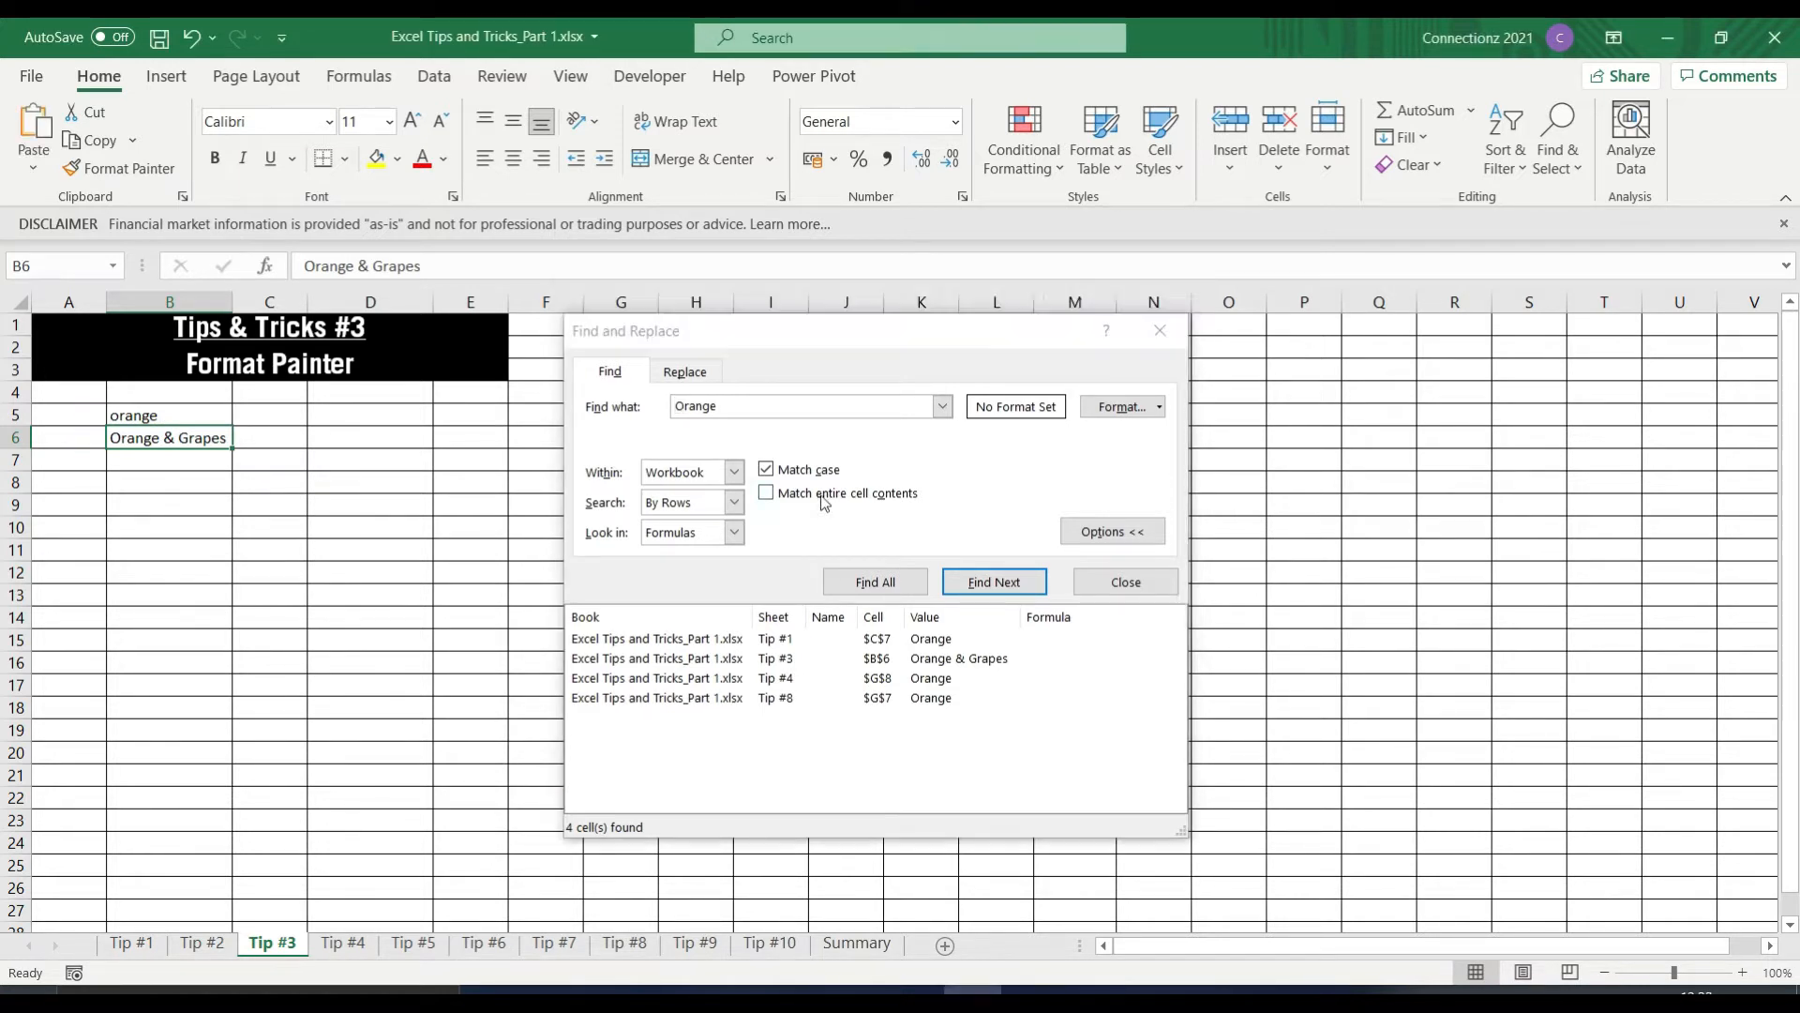
click(767, 470)
click(767, 494)
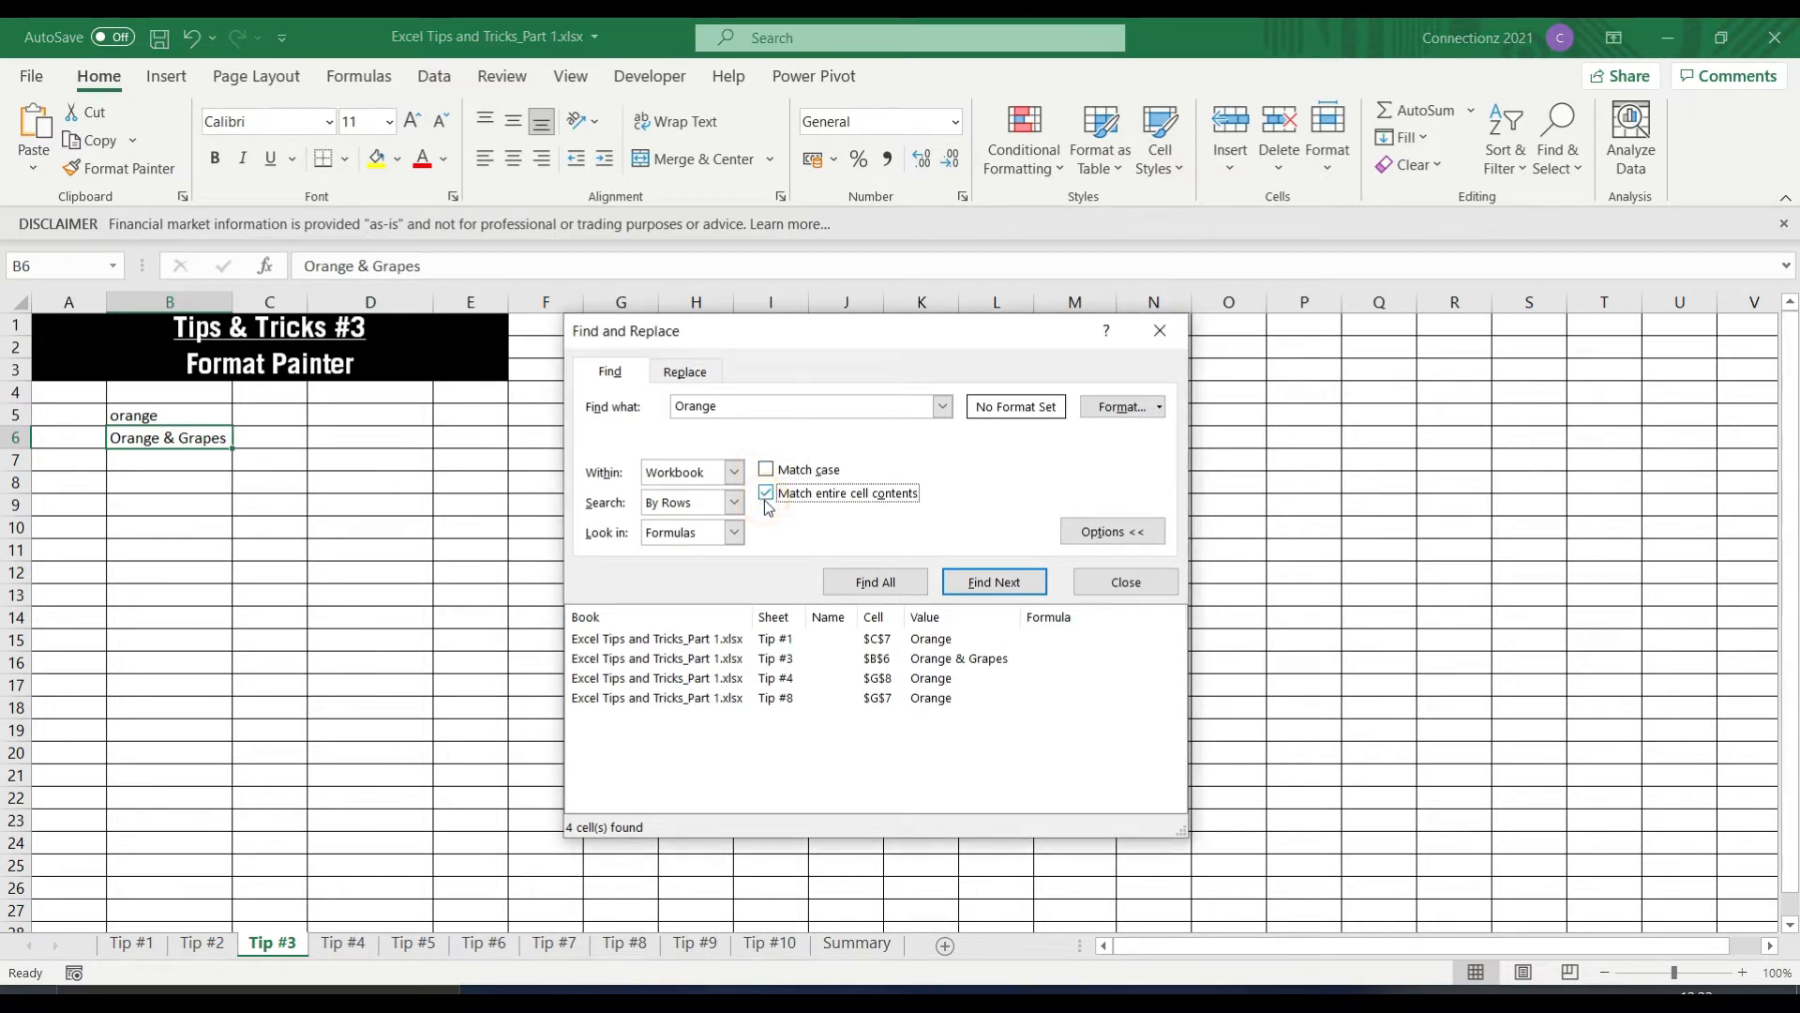
click(880, 585)
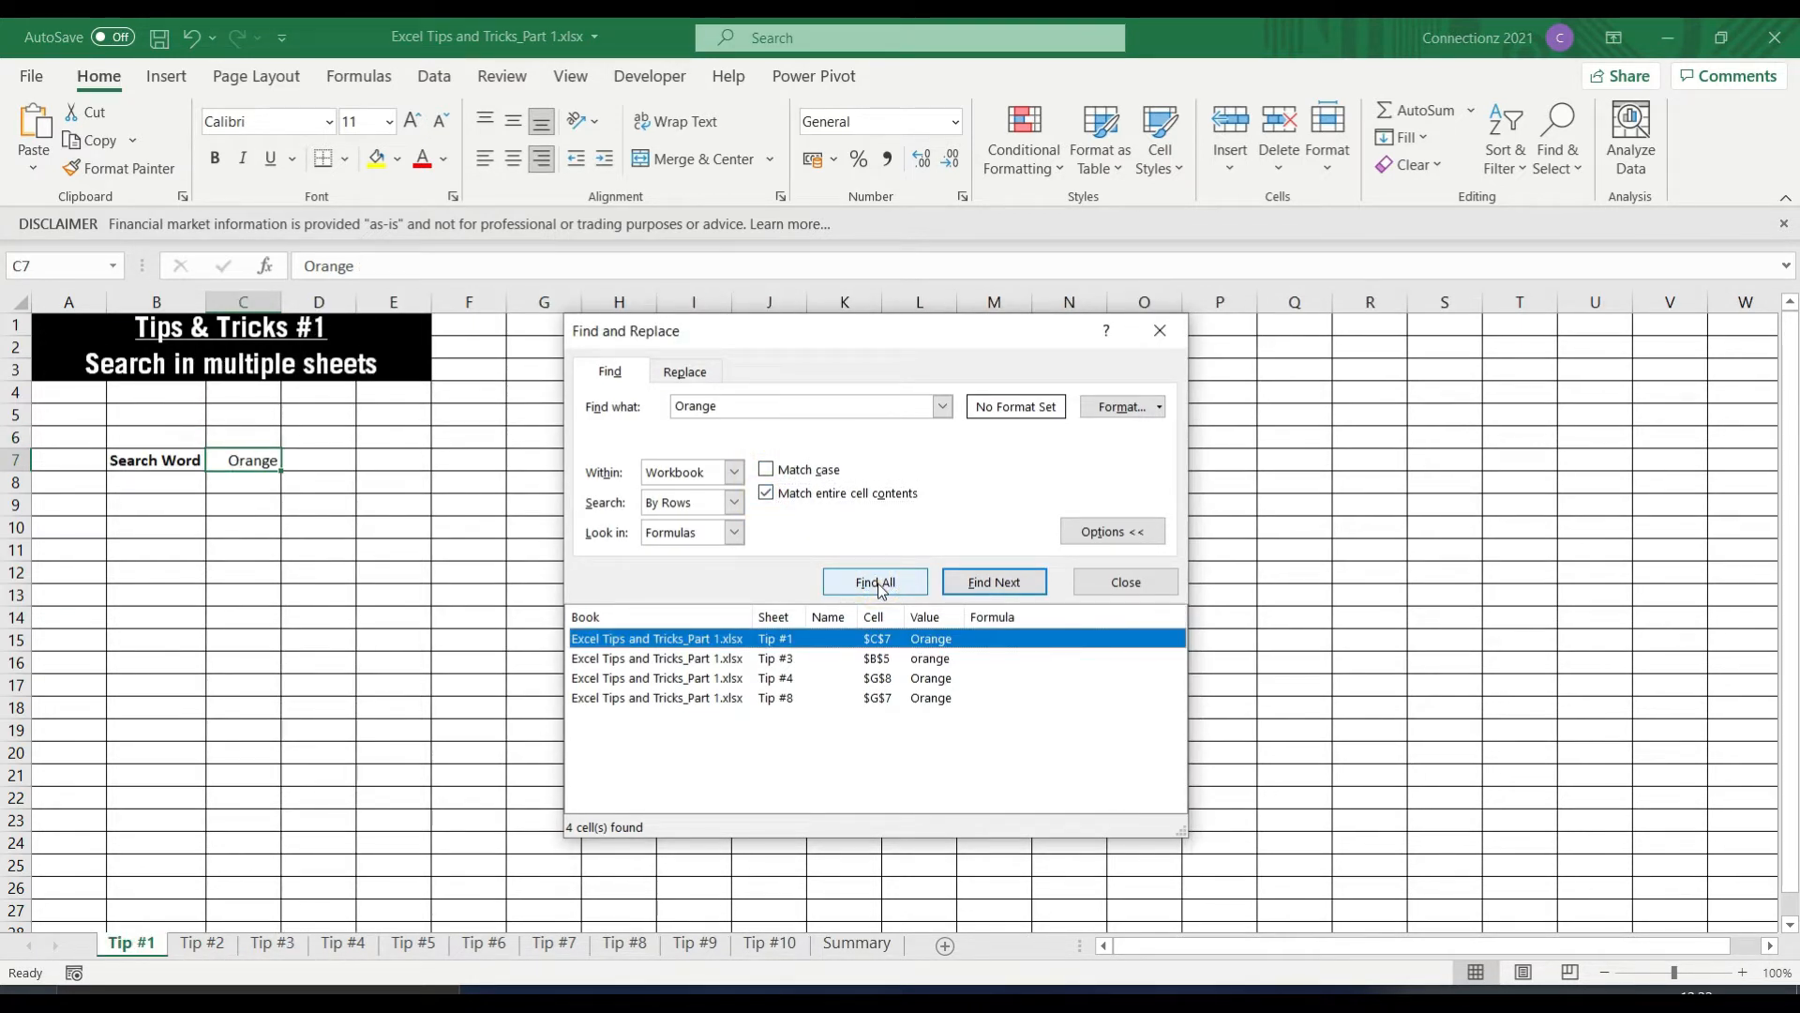
click(784, 660)
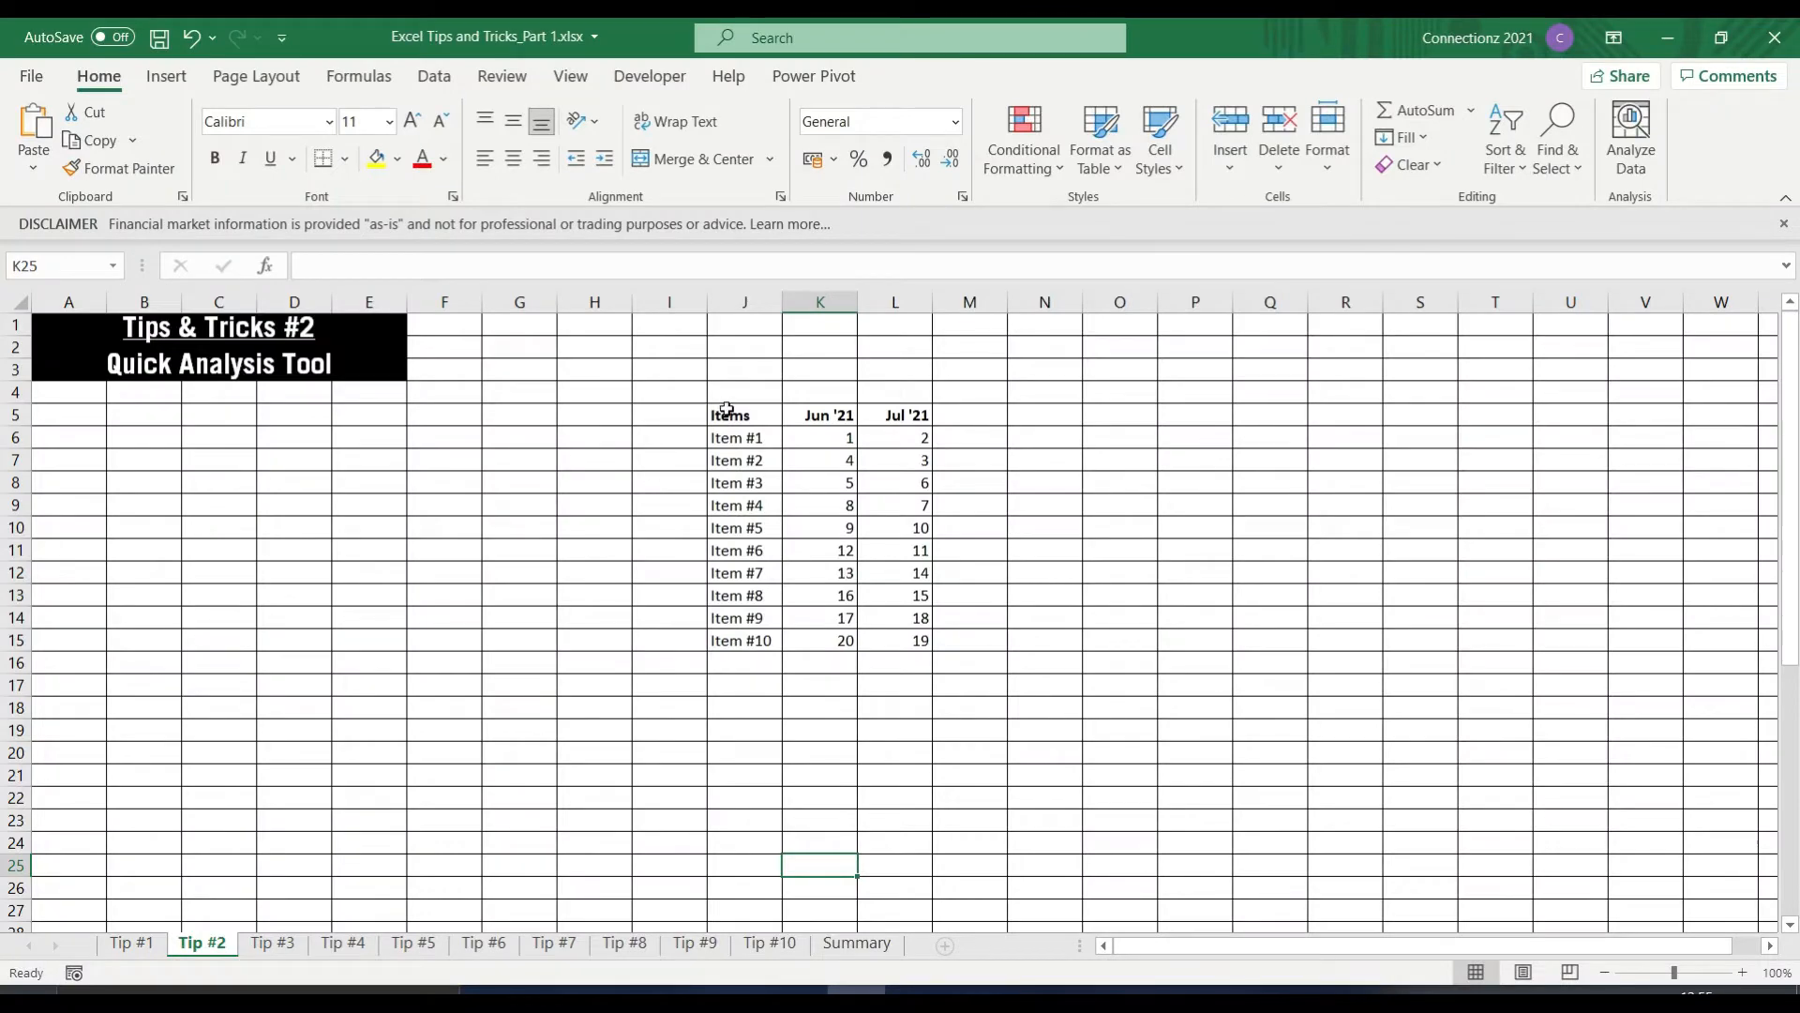
Examine the Quick Analysis options for the items table J5:L15, covering formatting, charts, totals, tables and sparklines.
drag(723, 412, 902, 644)
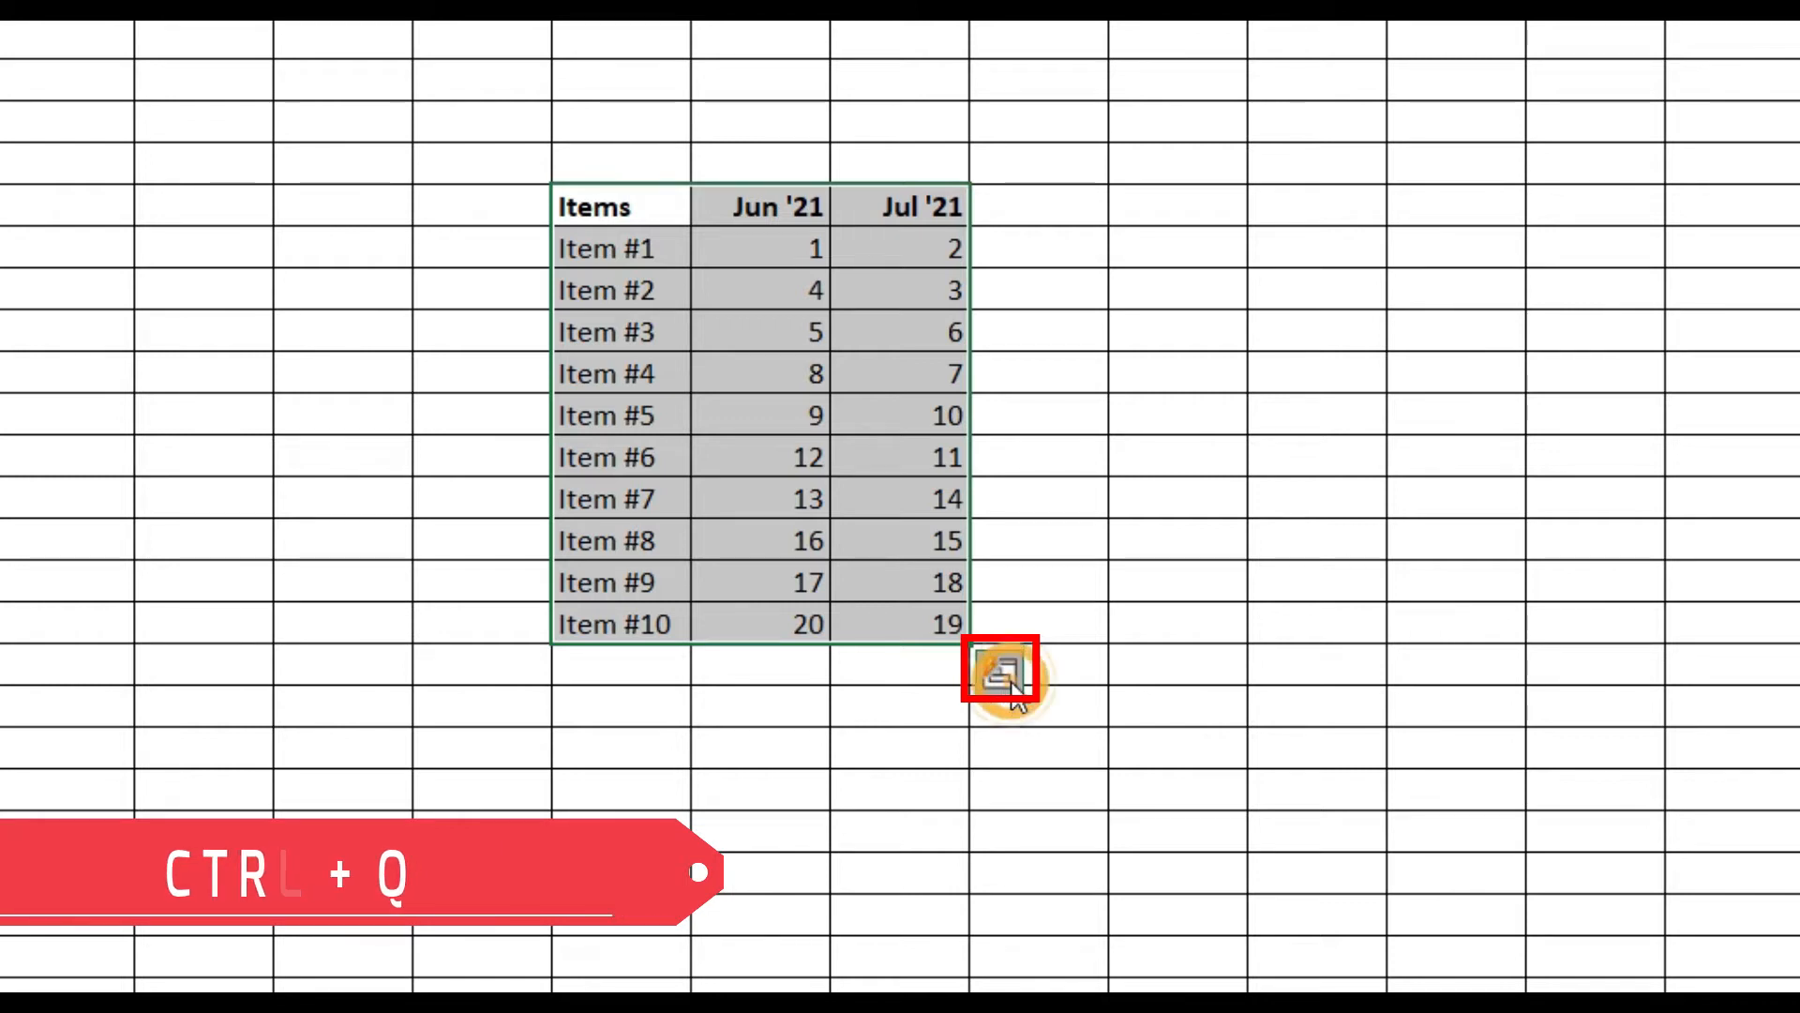
click(1005, 677)
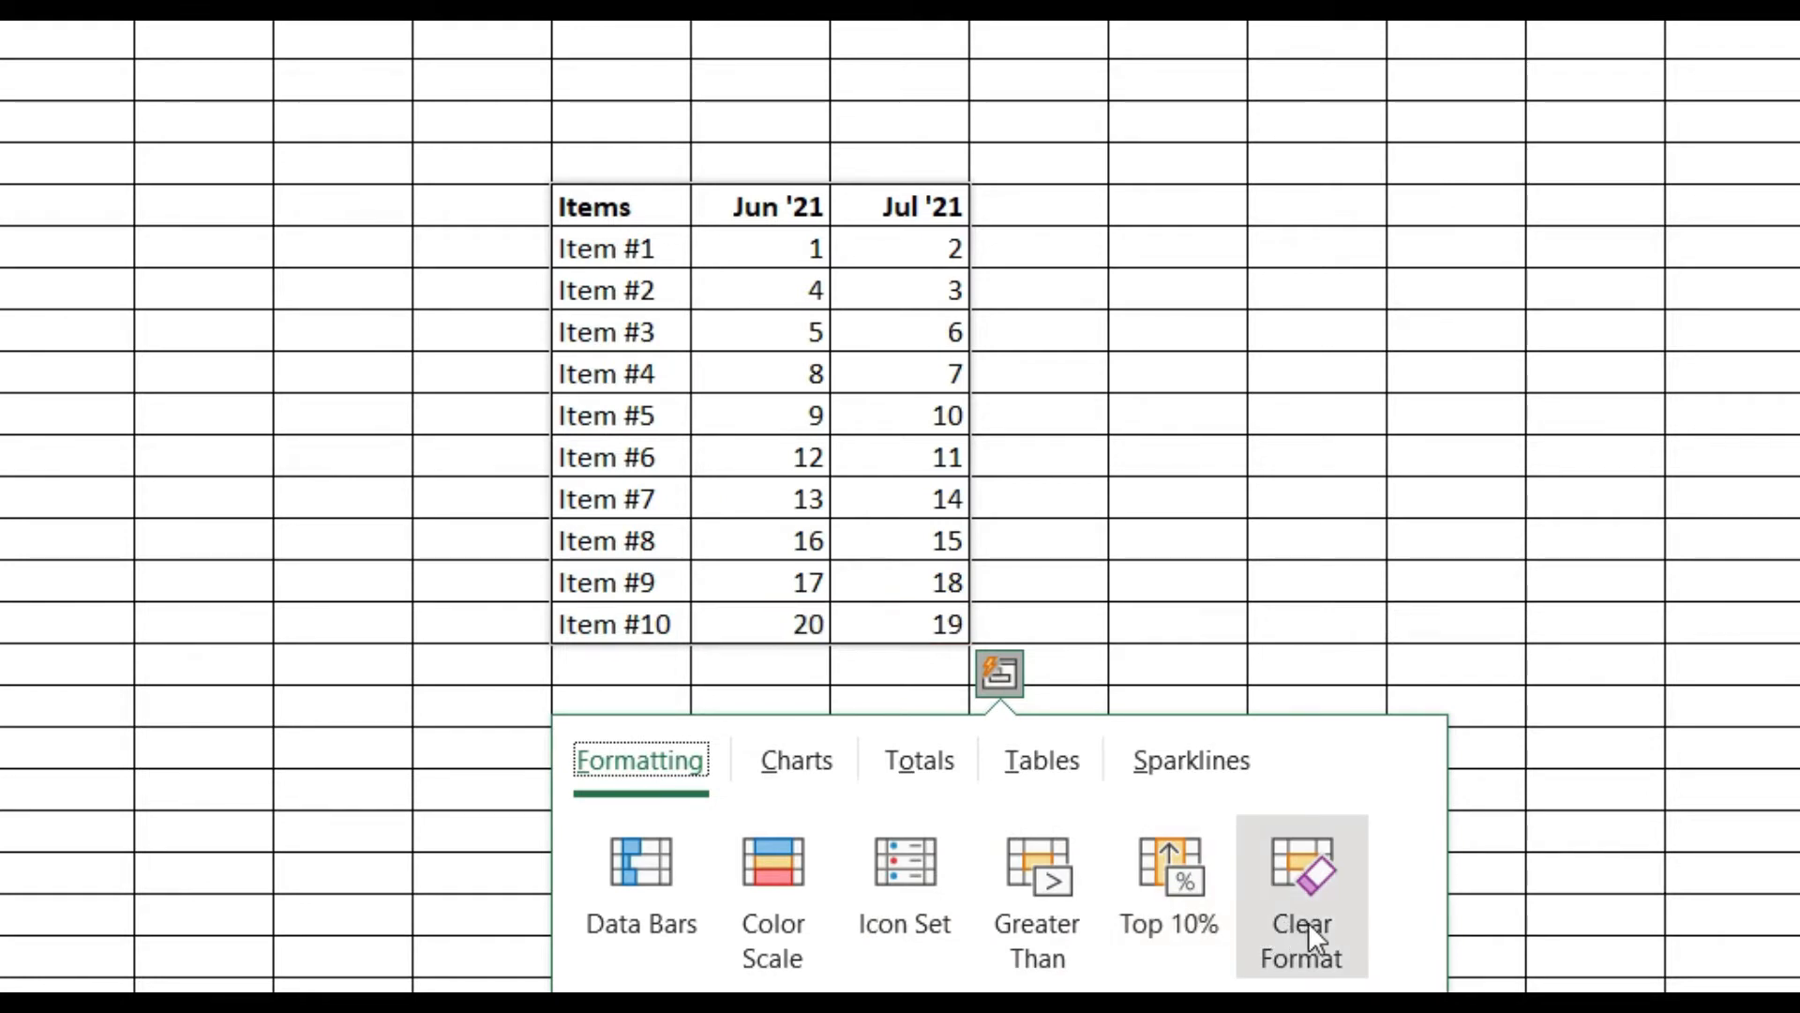
click(784, 761)
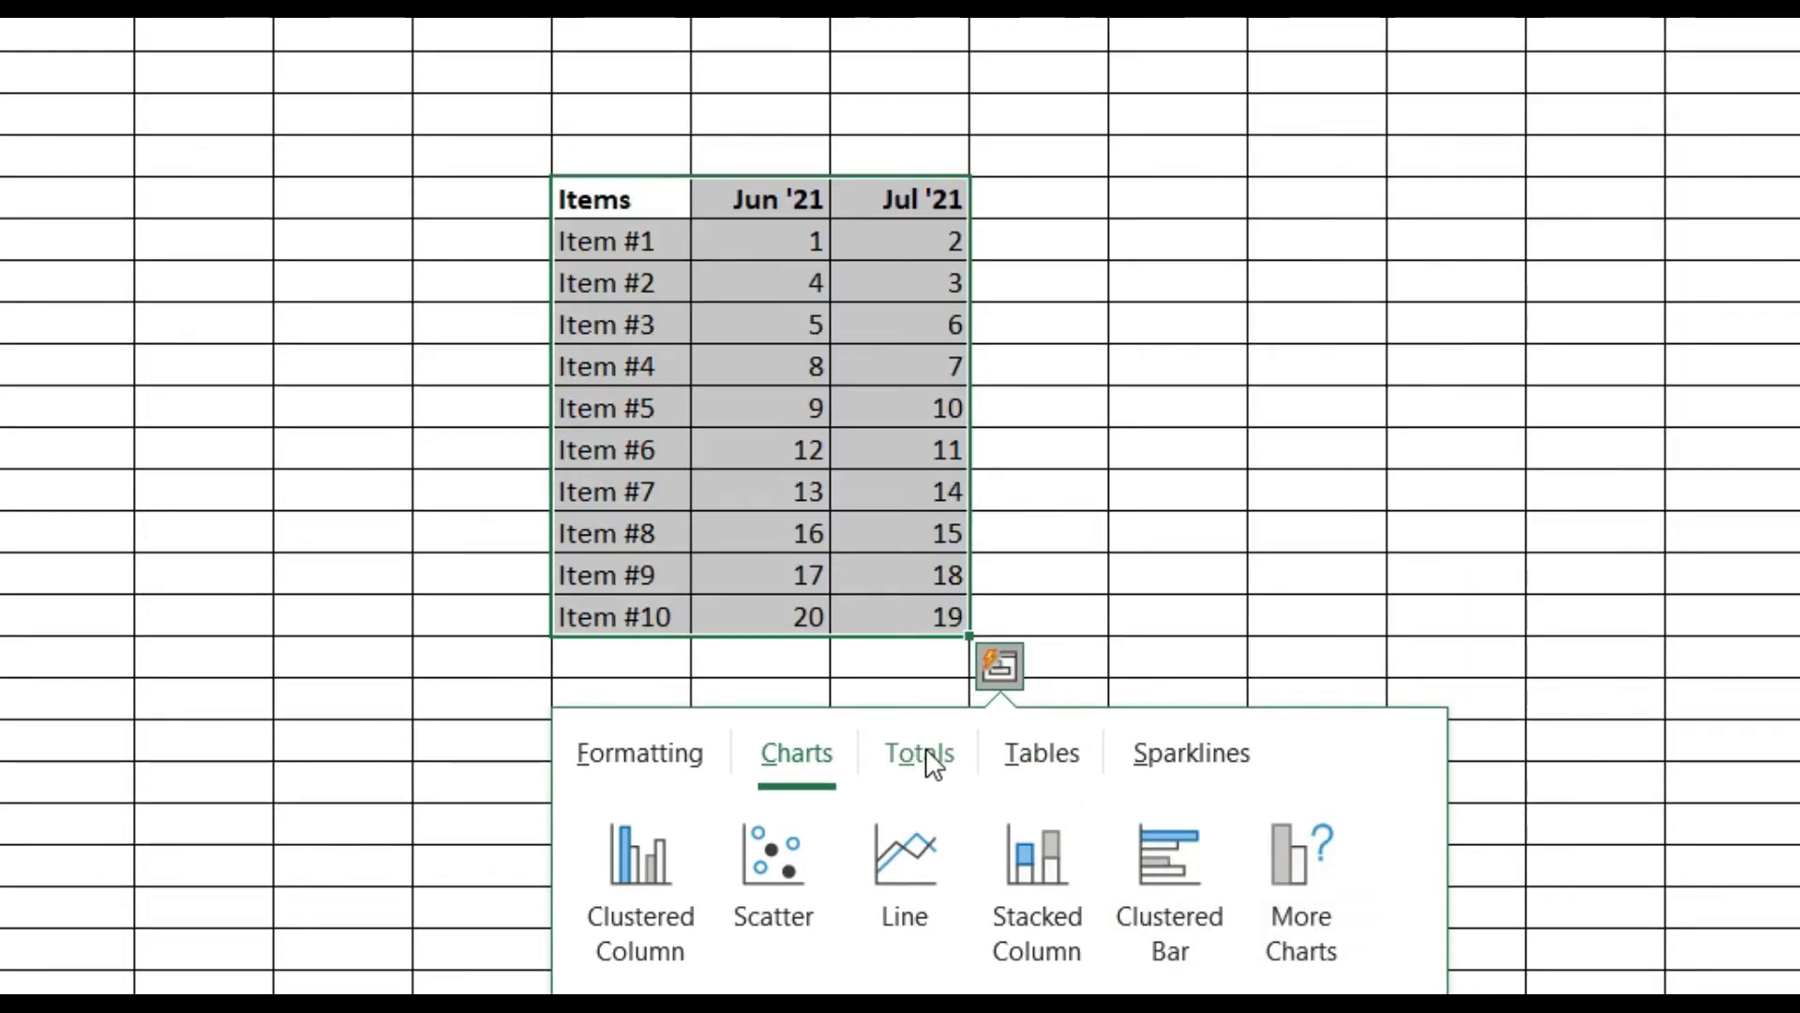
click(926, 749)
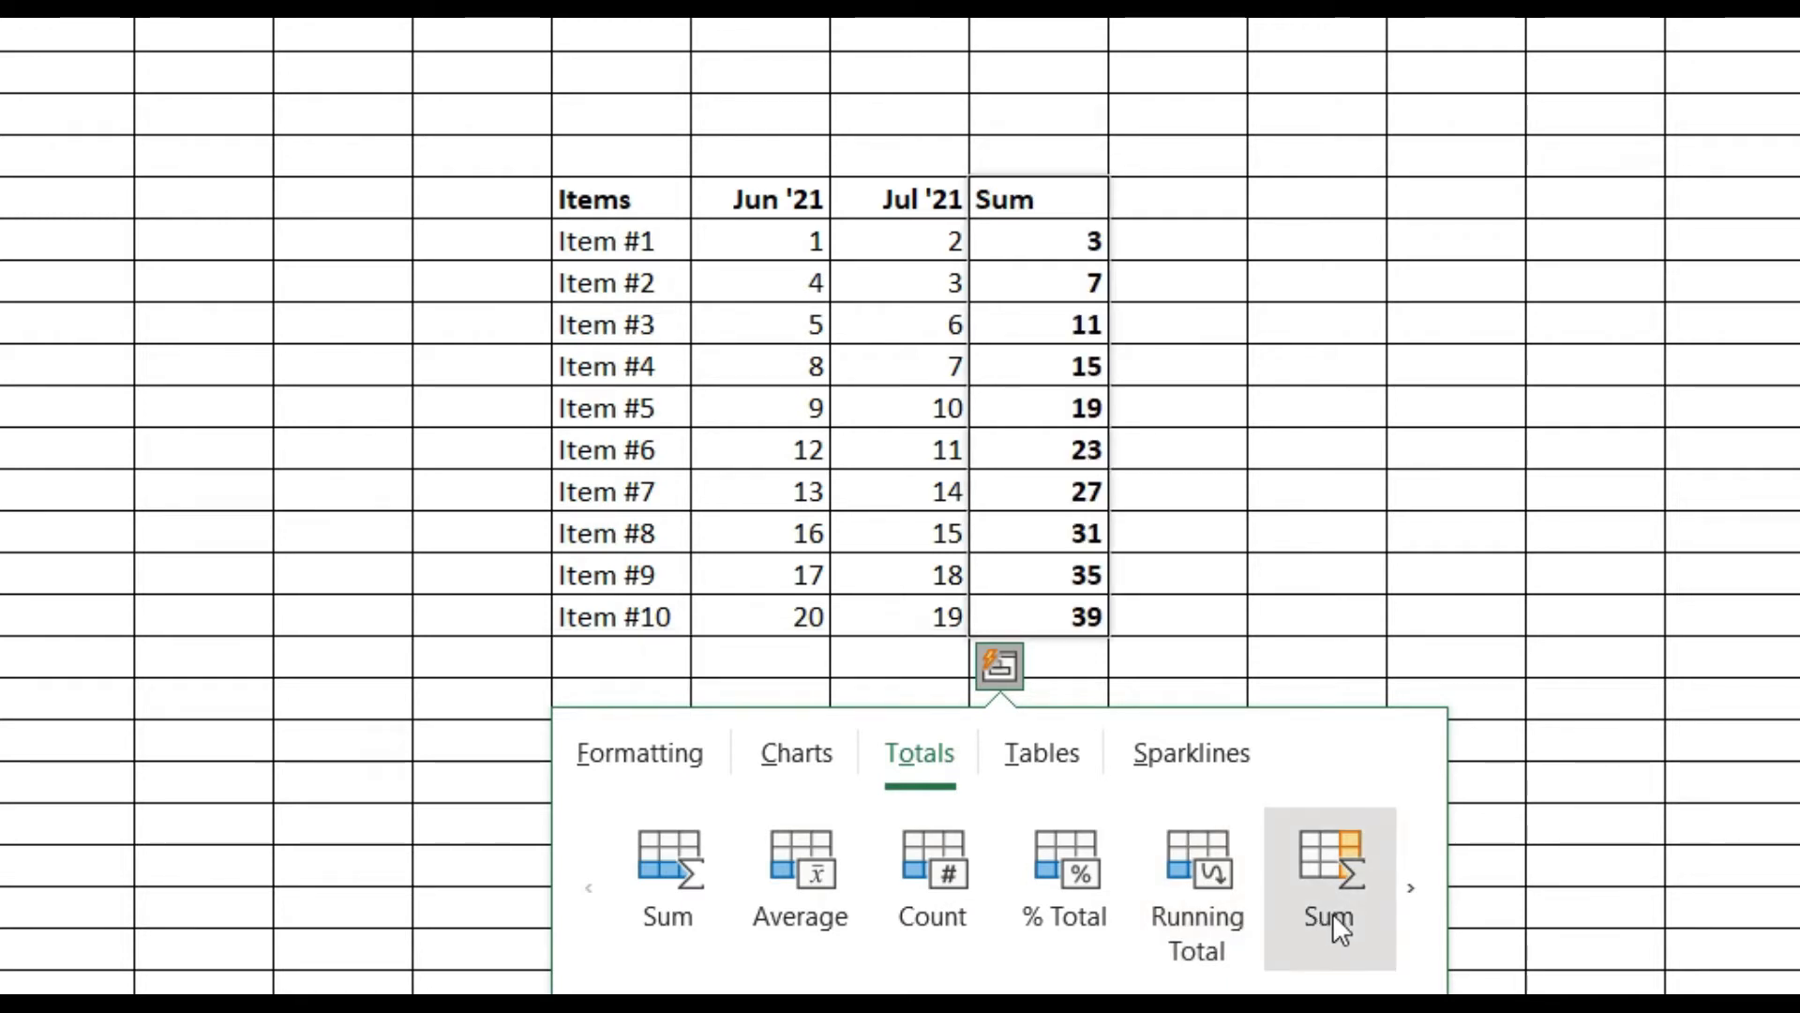
click(1409, 886)
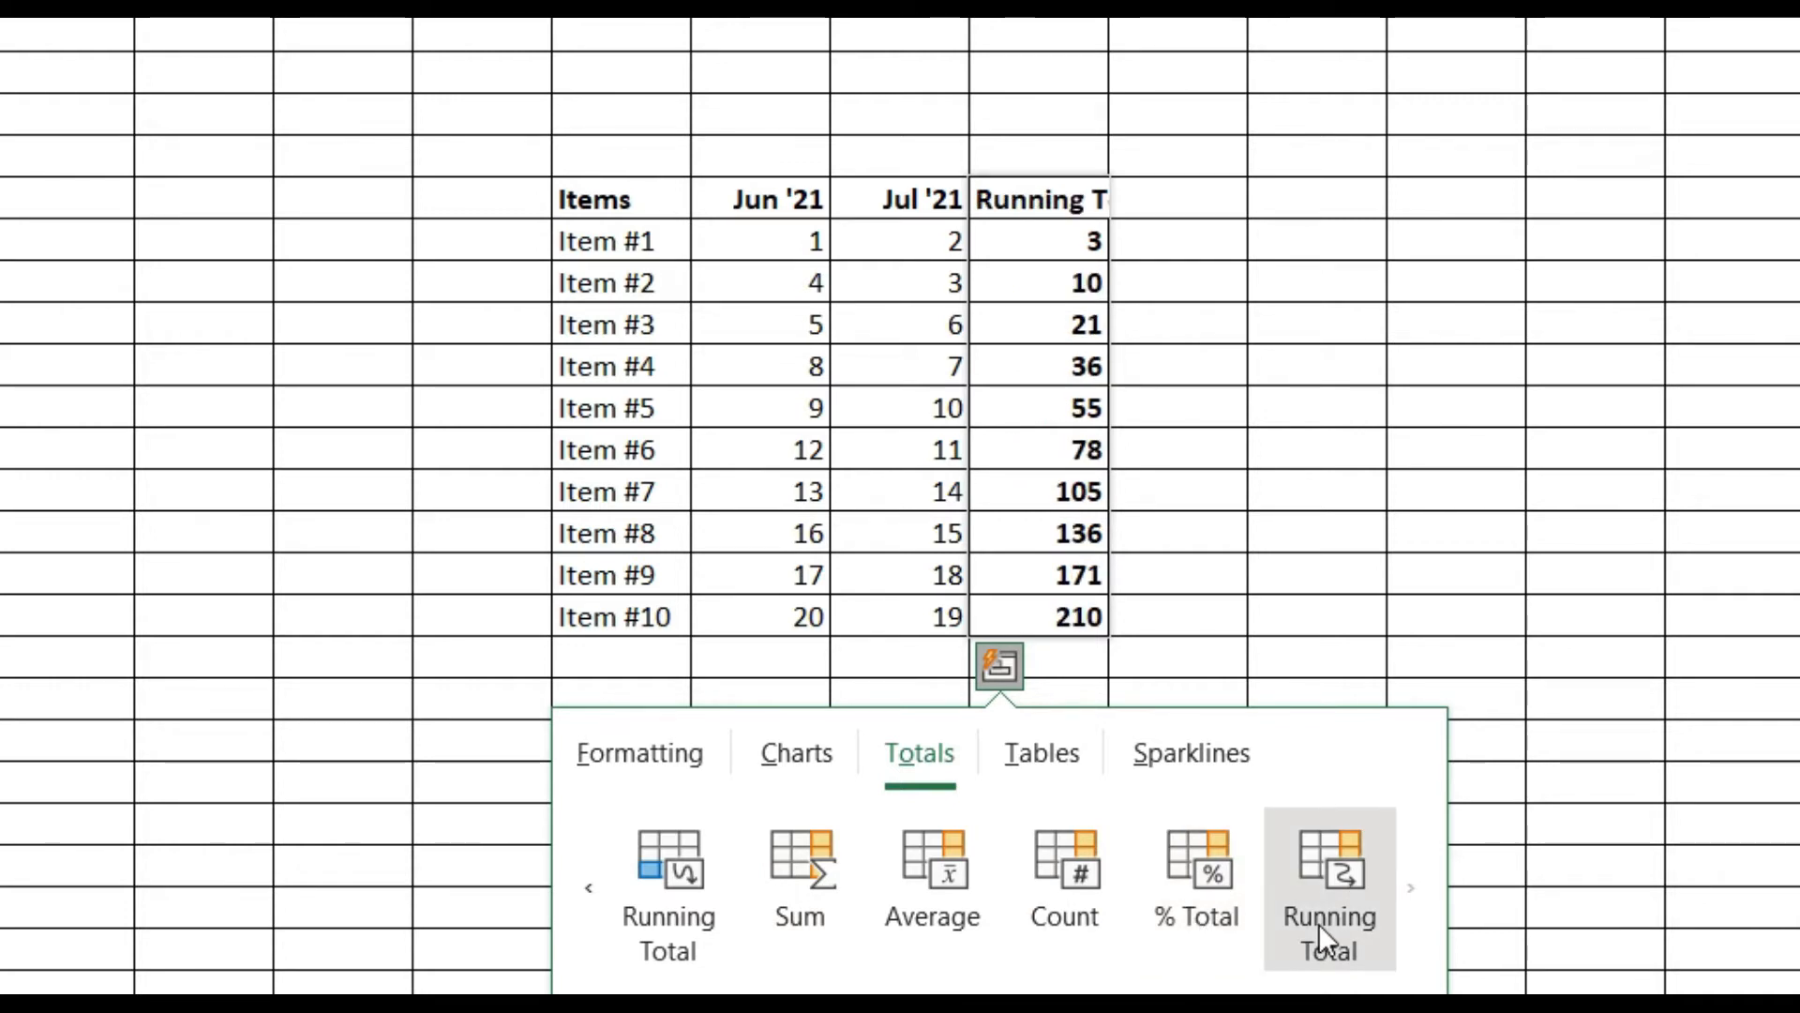
click(1050, 740)
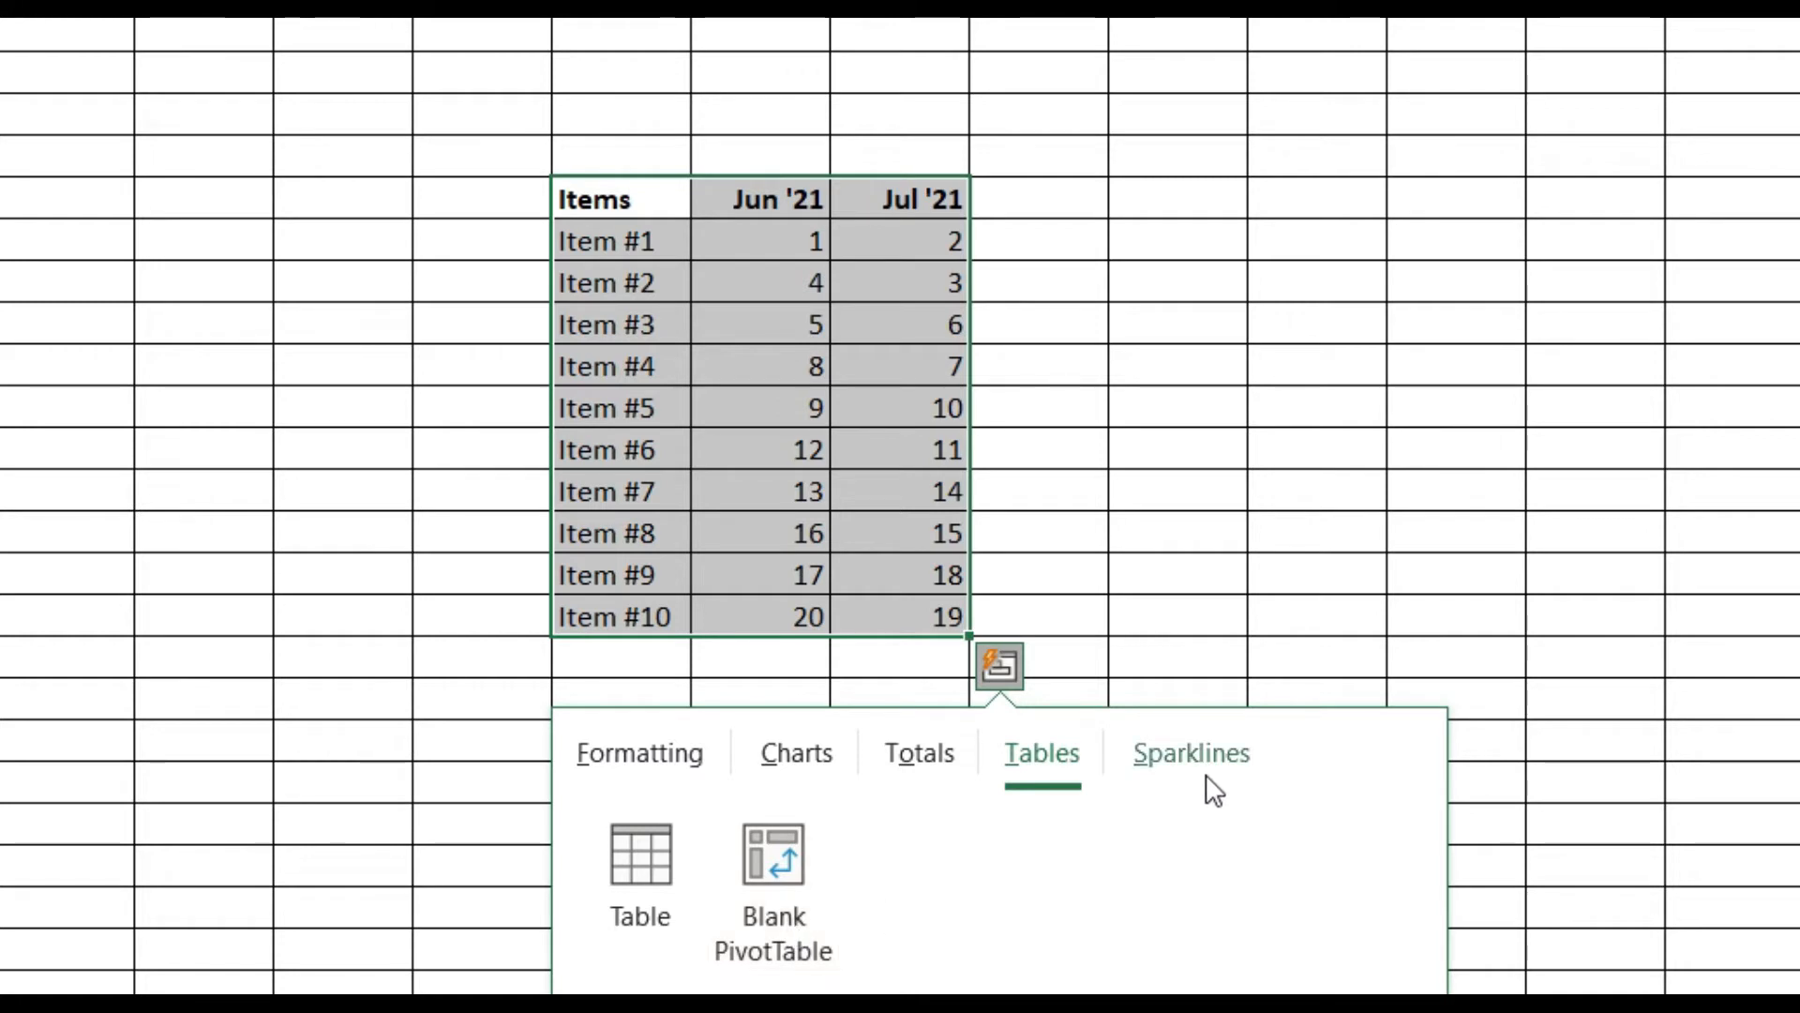
click(1223, 752)
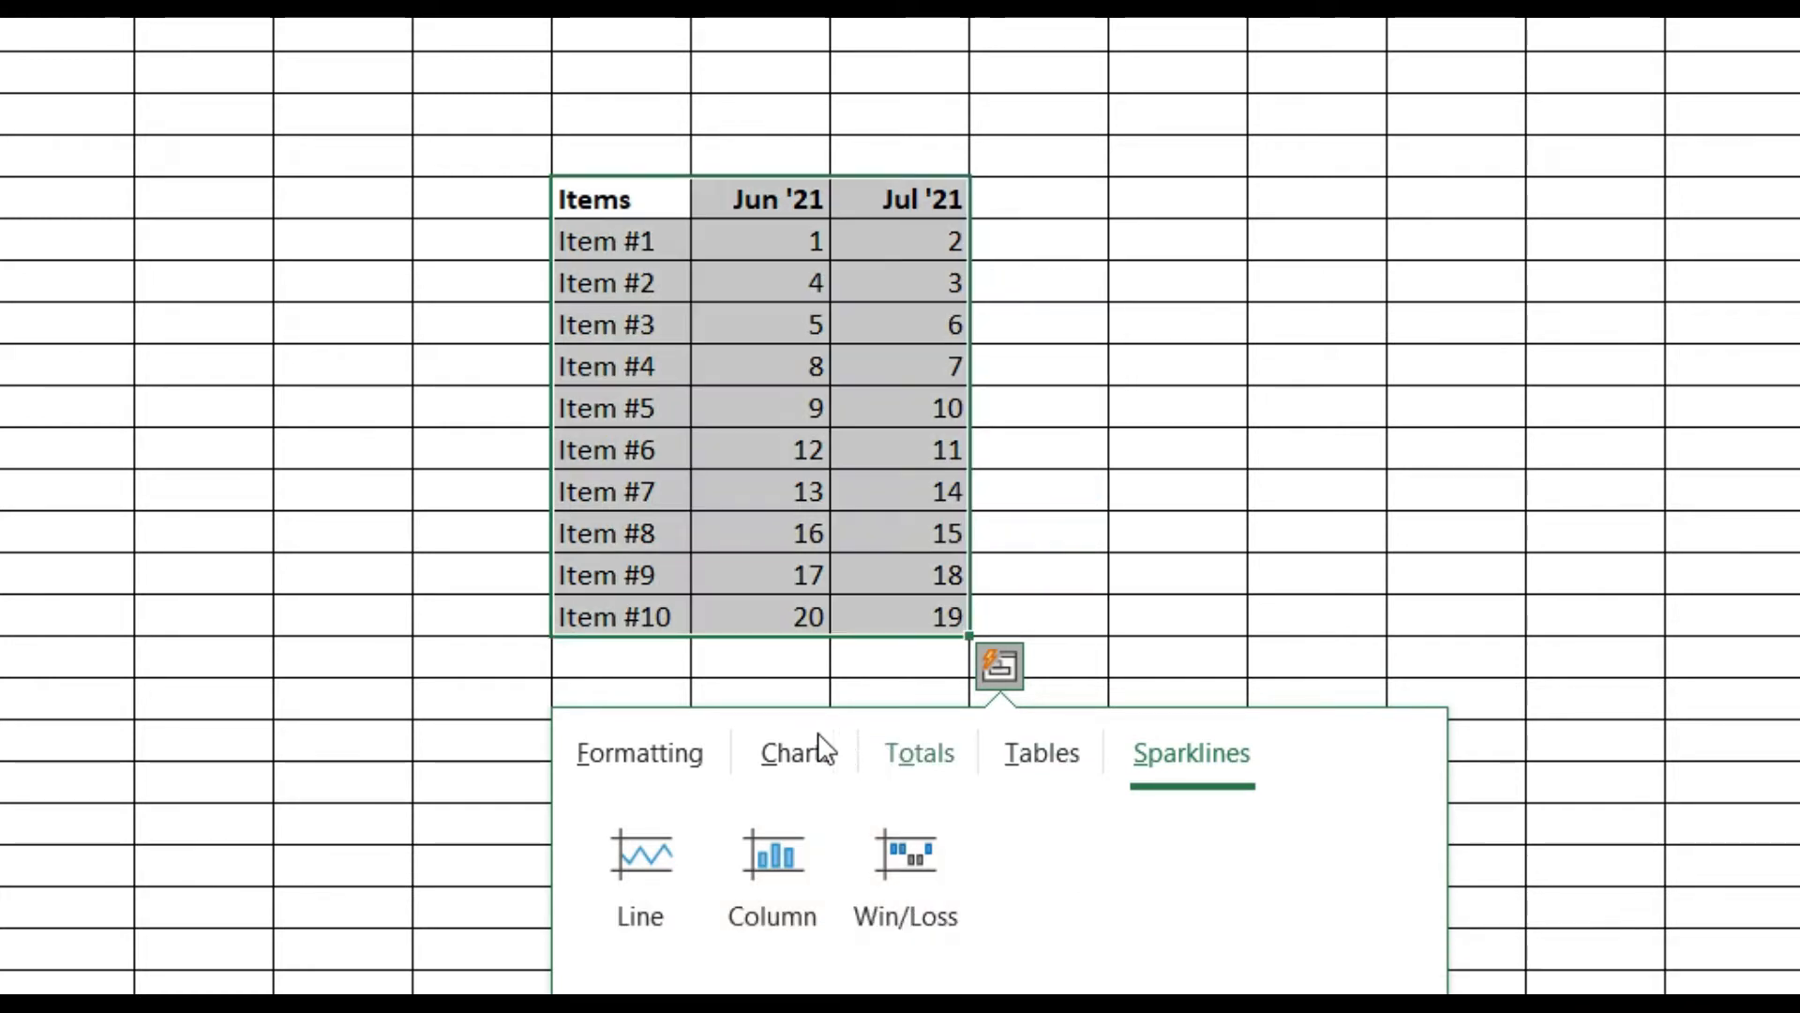
click(649, 751)
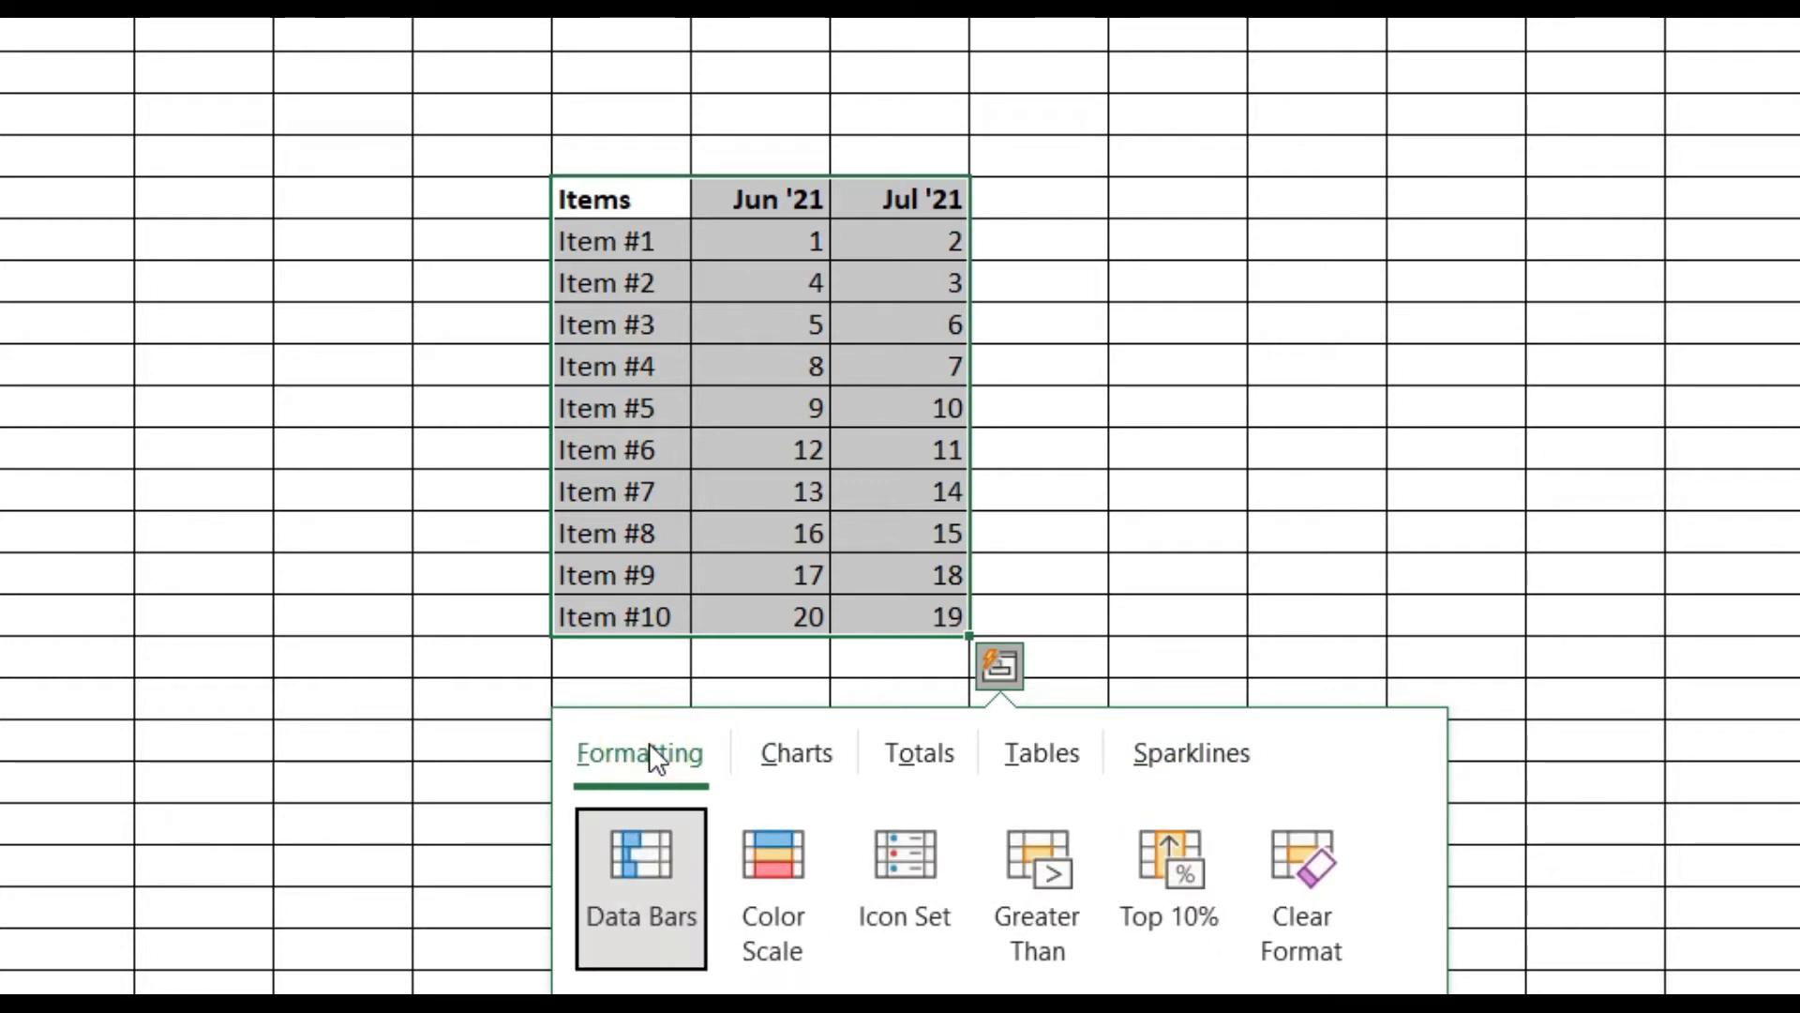
click(781, 753)
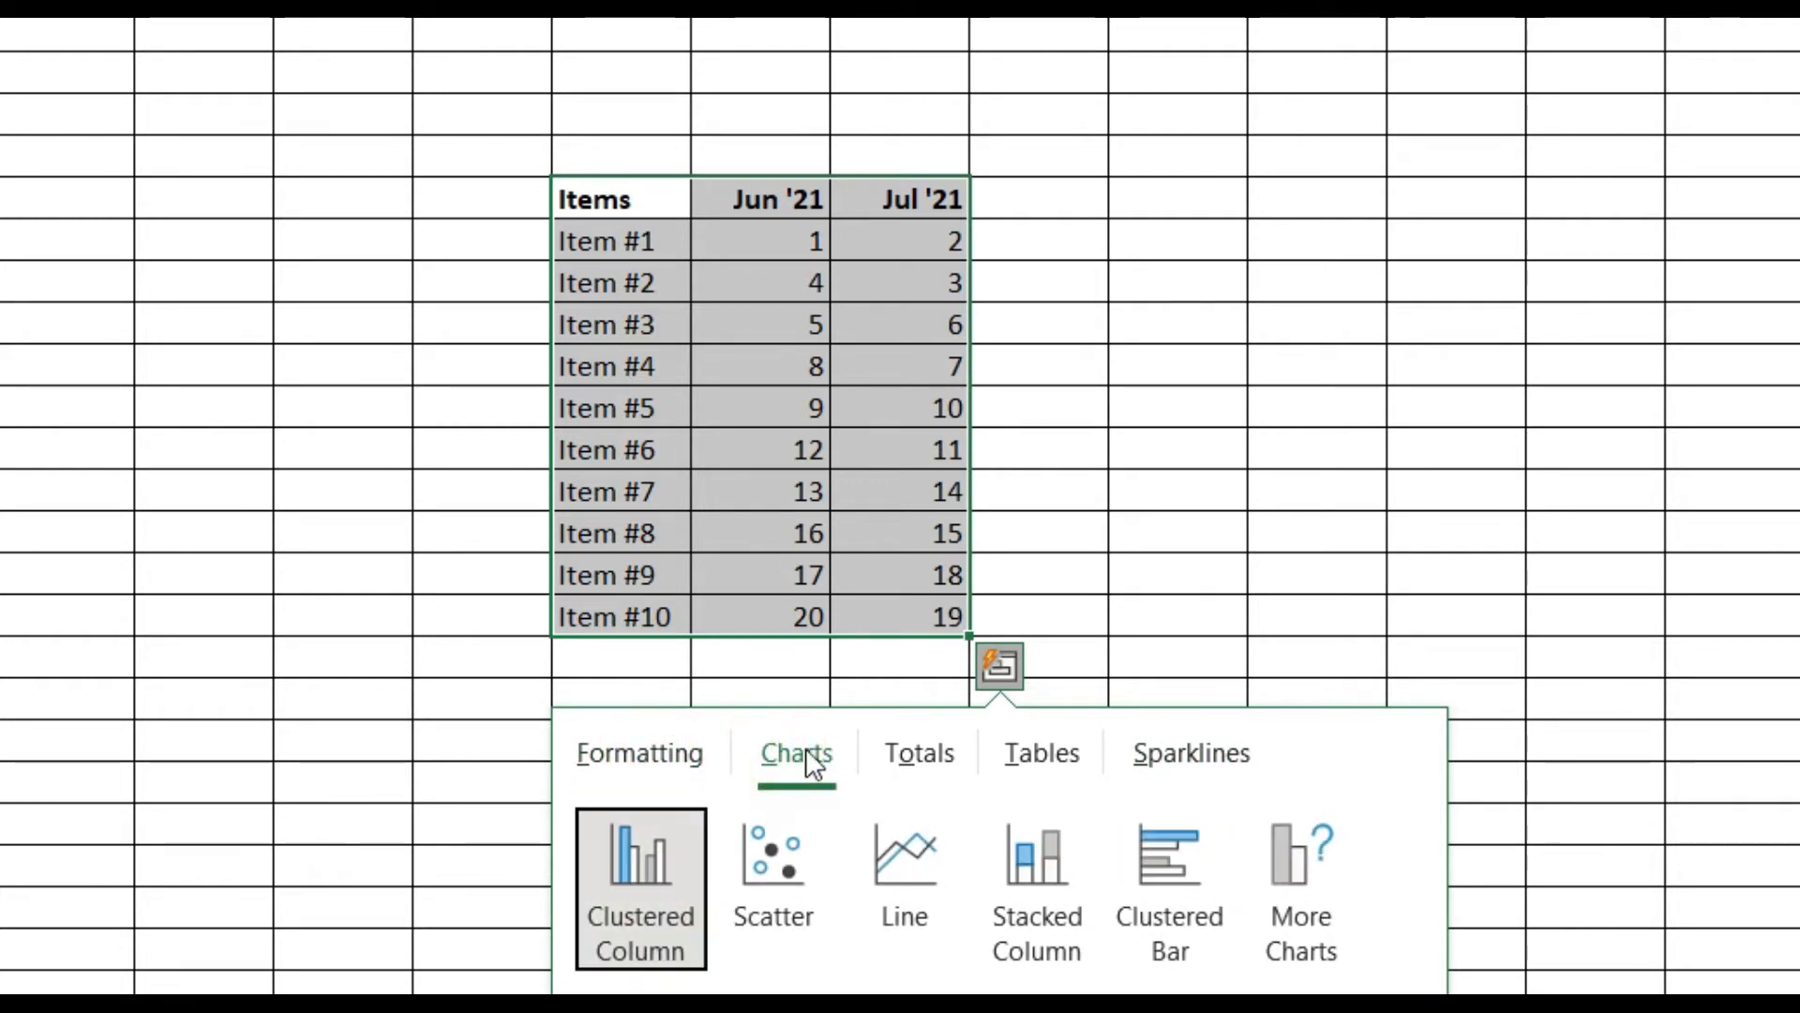
click(923, 763)
click(1055, 759)
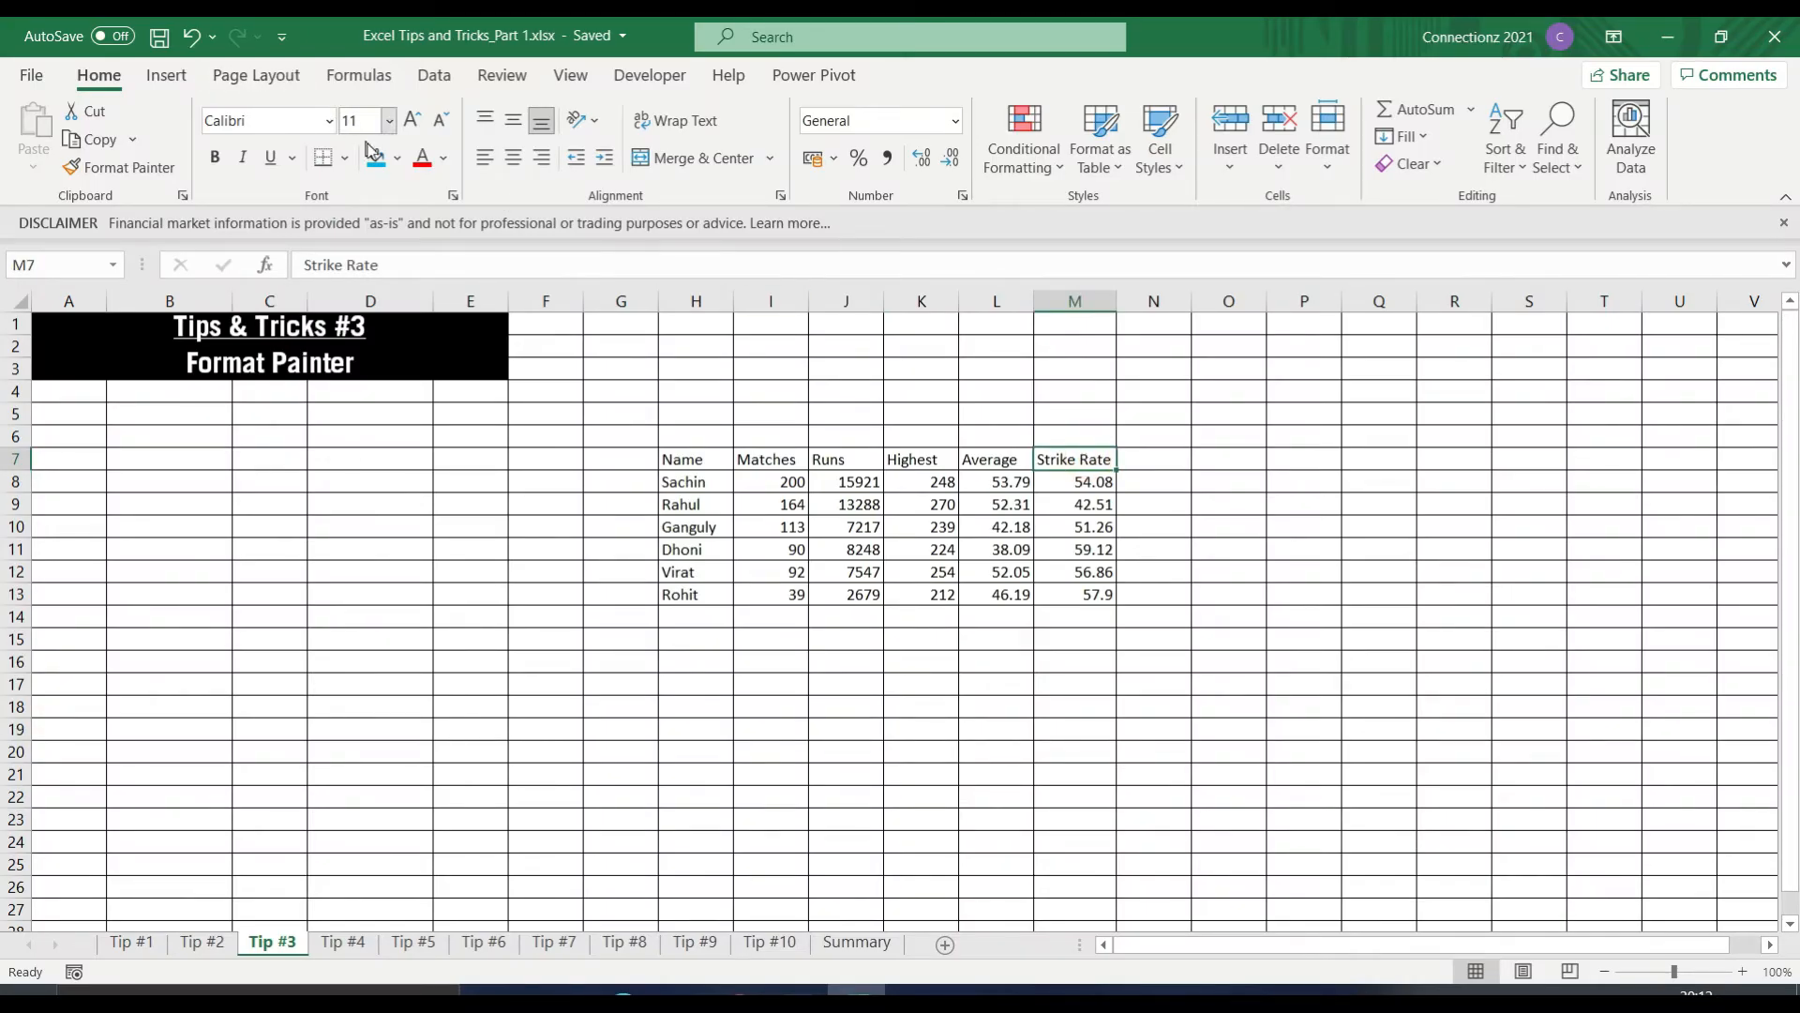
Give the Strike Rate header in M7 a yellow fill and bold text.
click(401, 158)
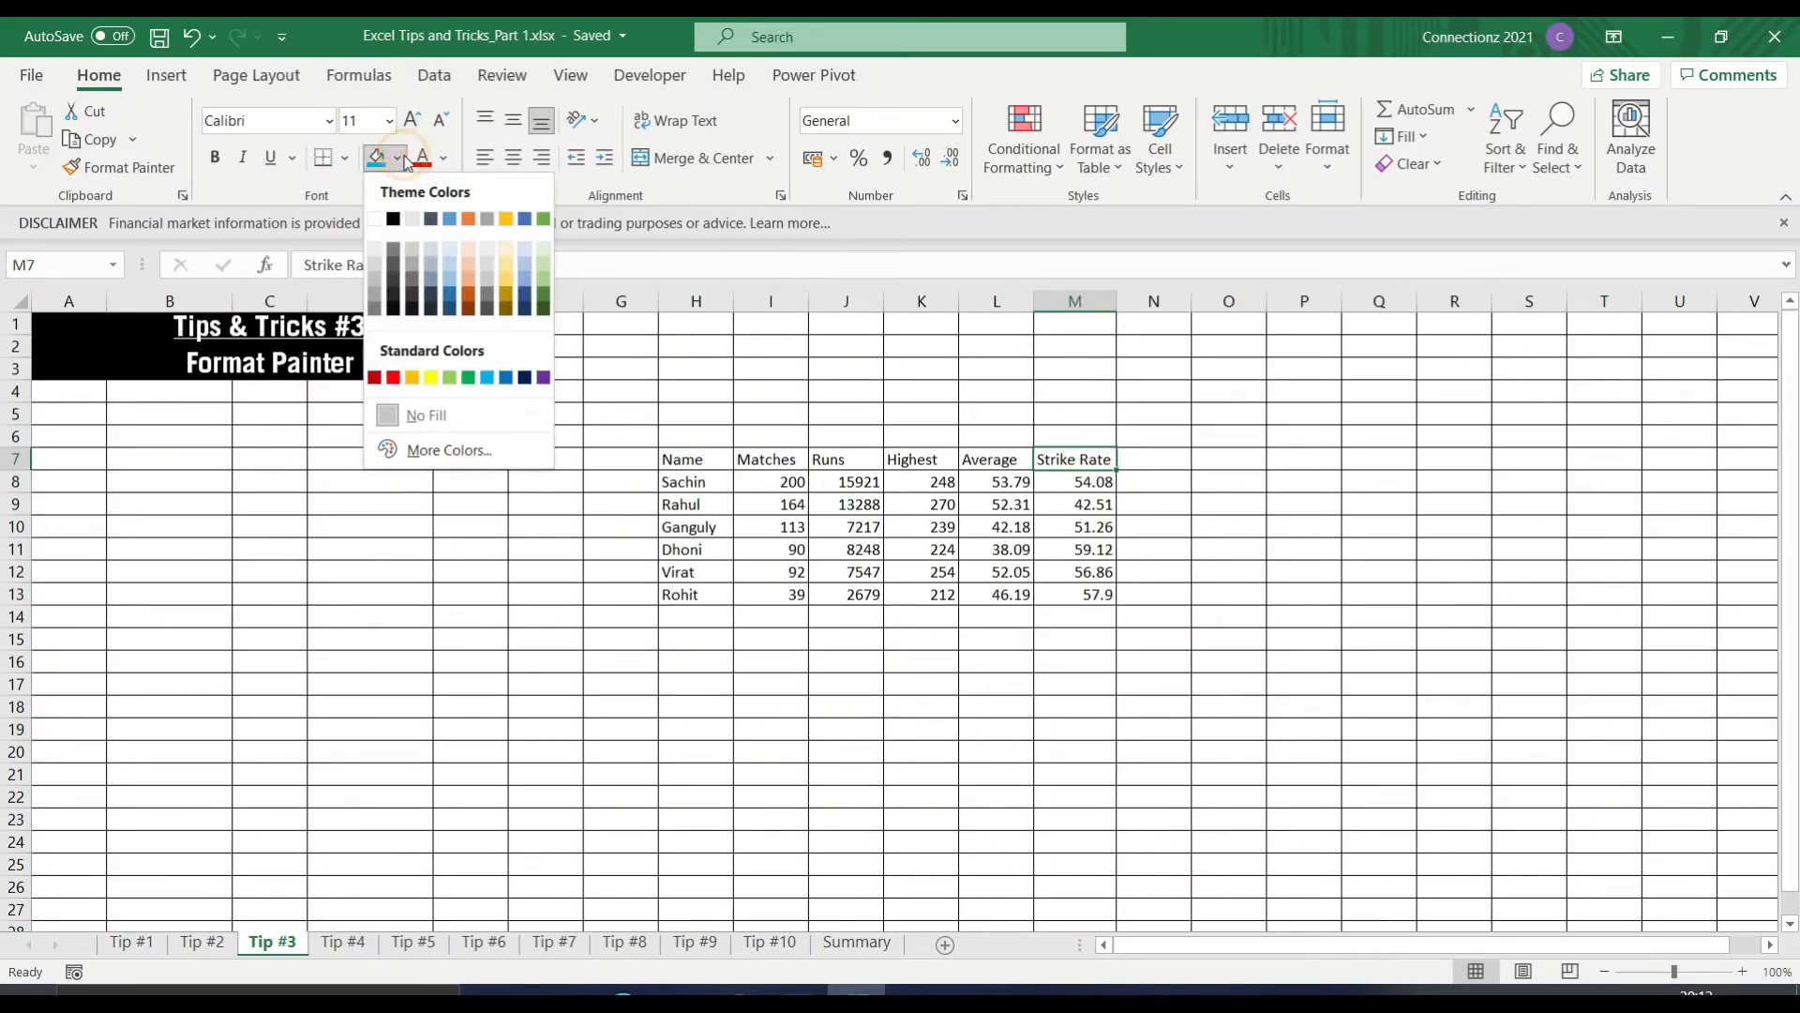
click(430, 377)
key(ctrl+b)
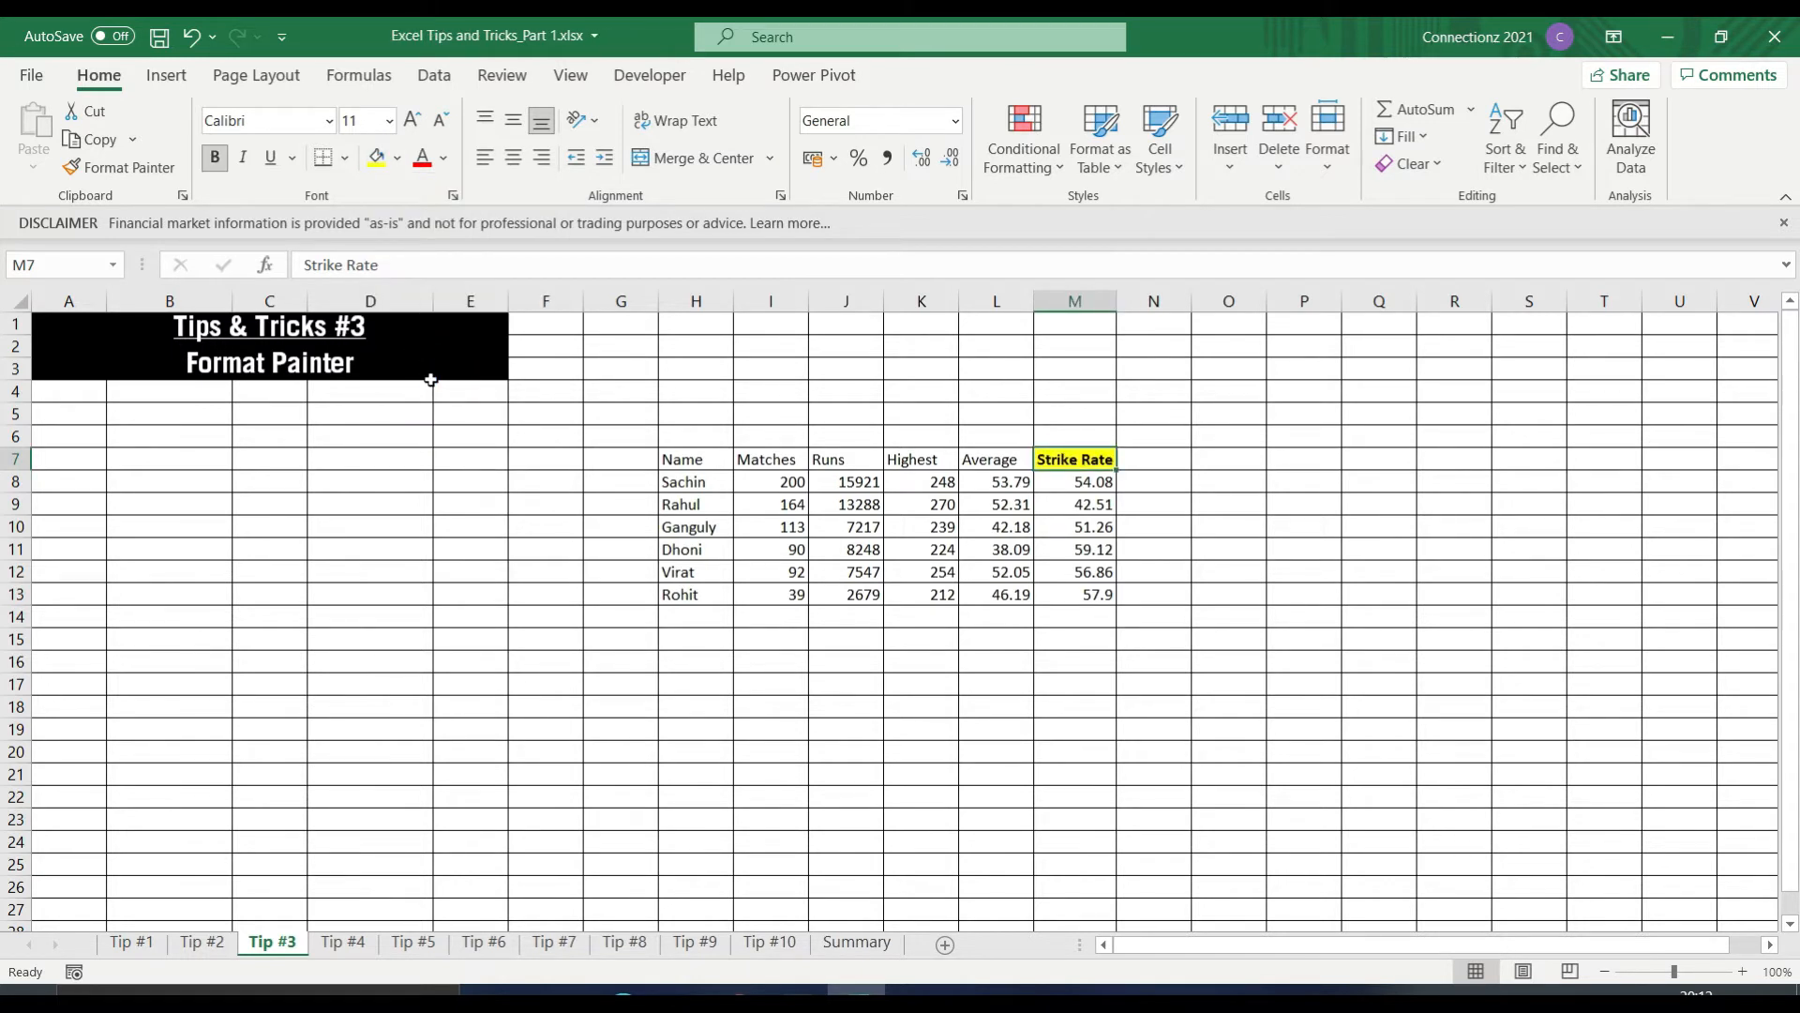
click(1379, 549)
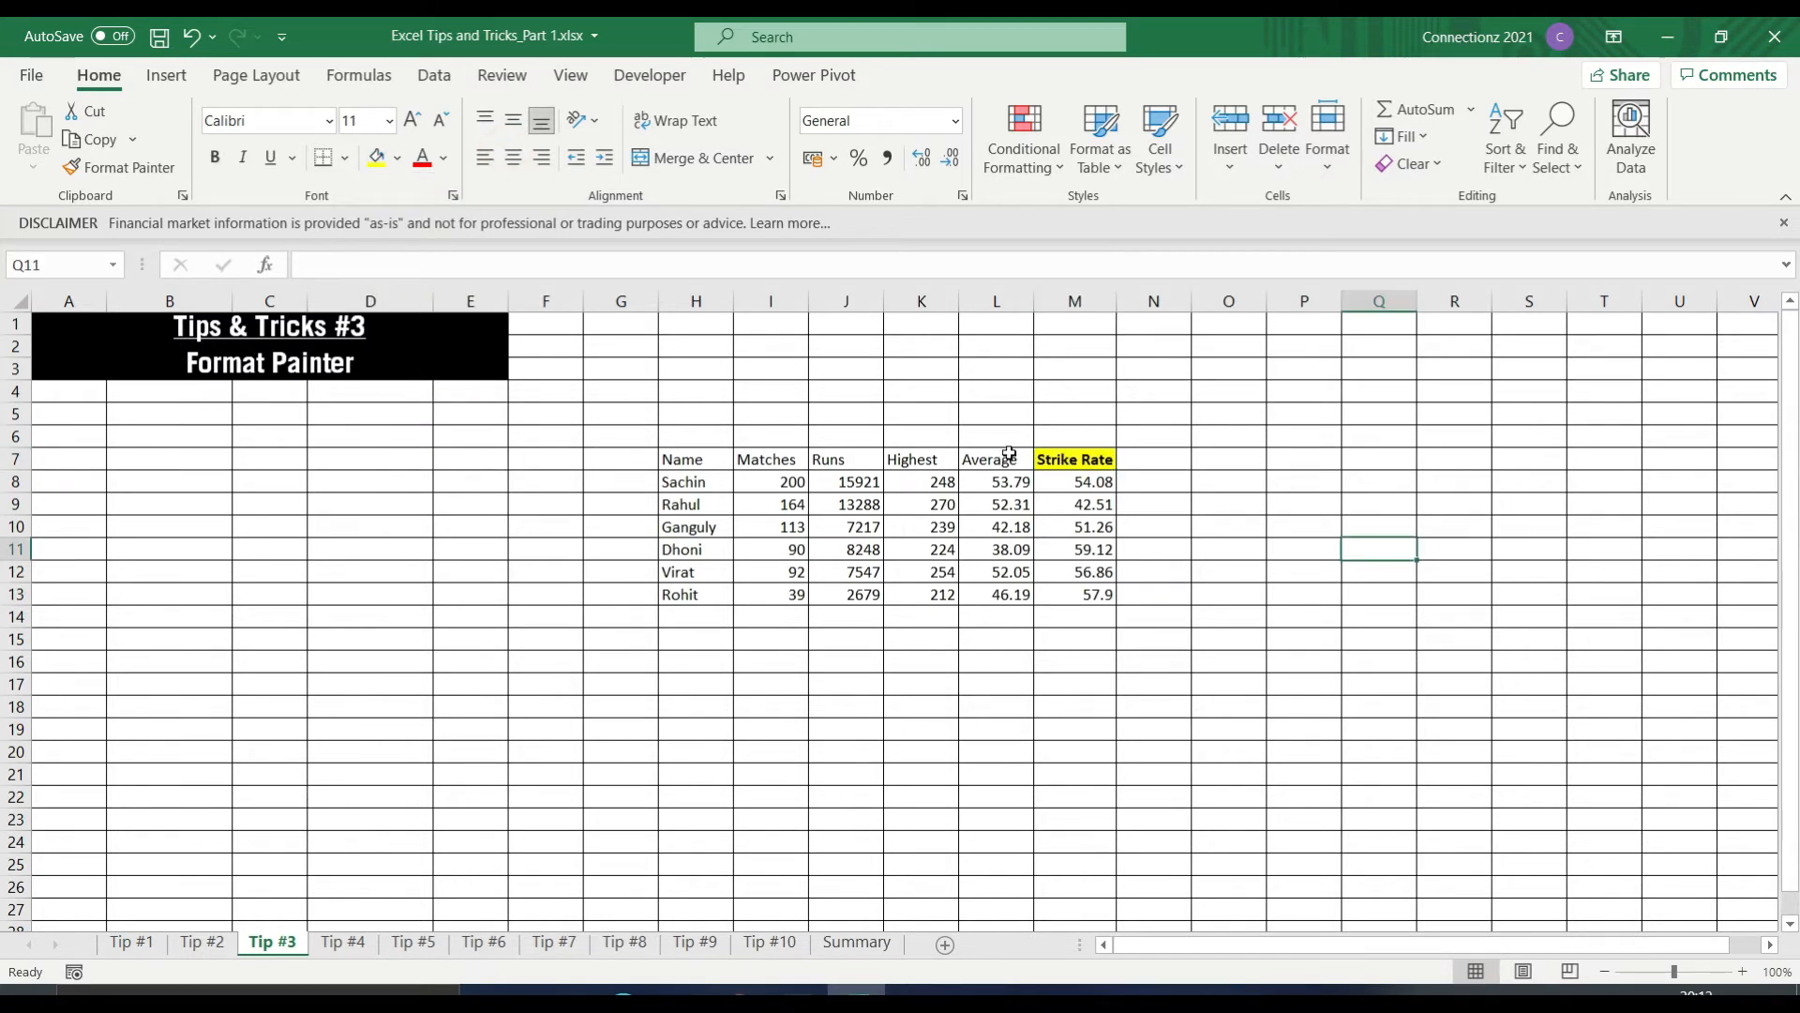
click(1009, 454)
click(929, 461)
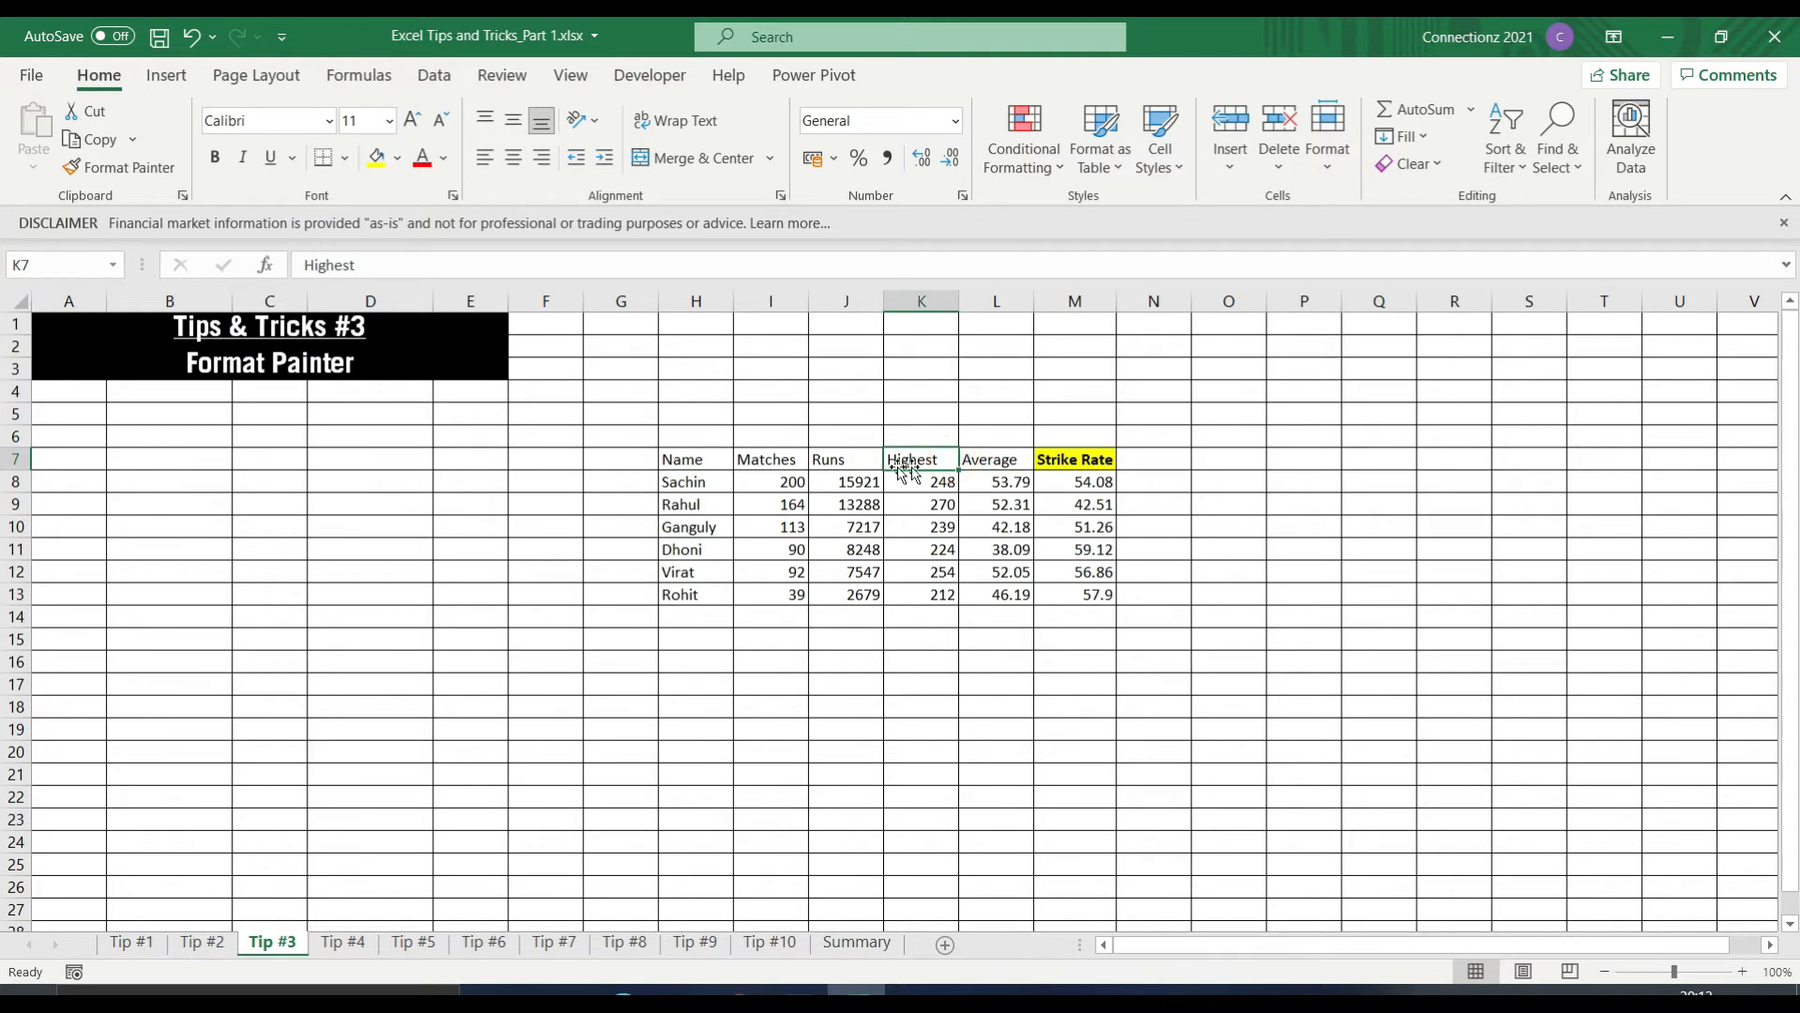
click(815, 462)
click(764, 459)
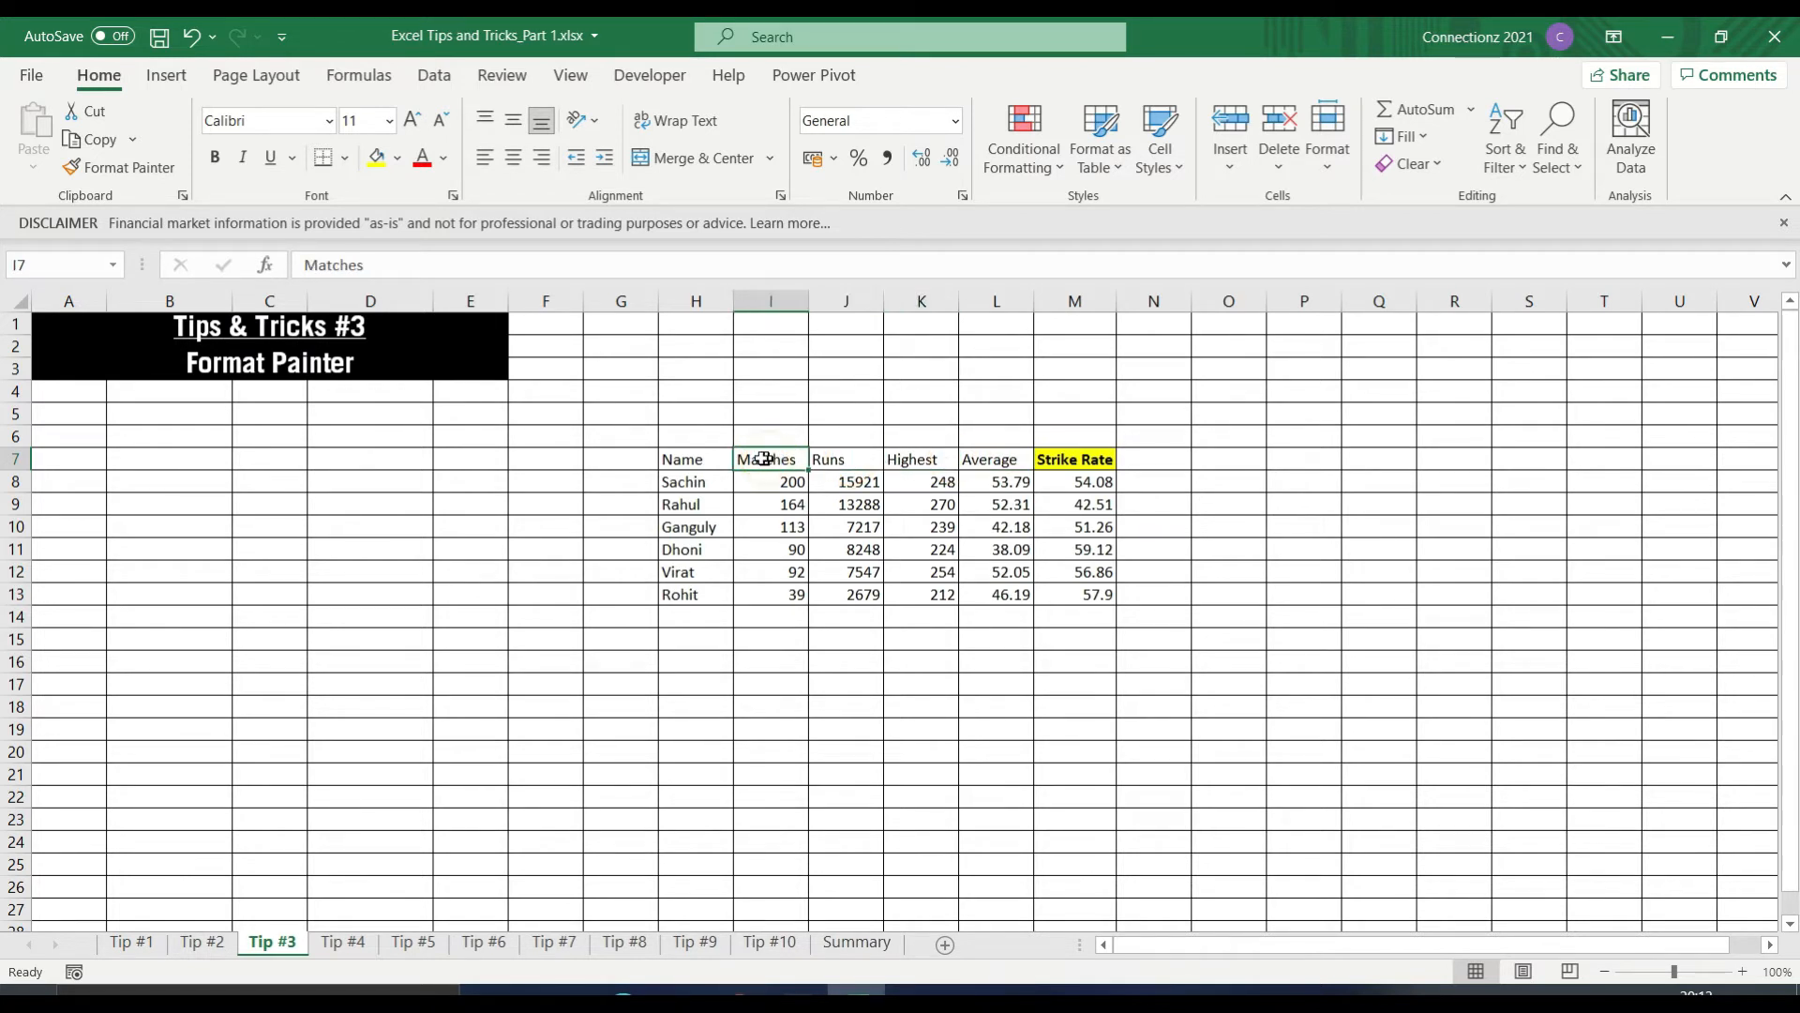
click(702, 458)
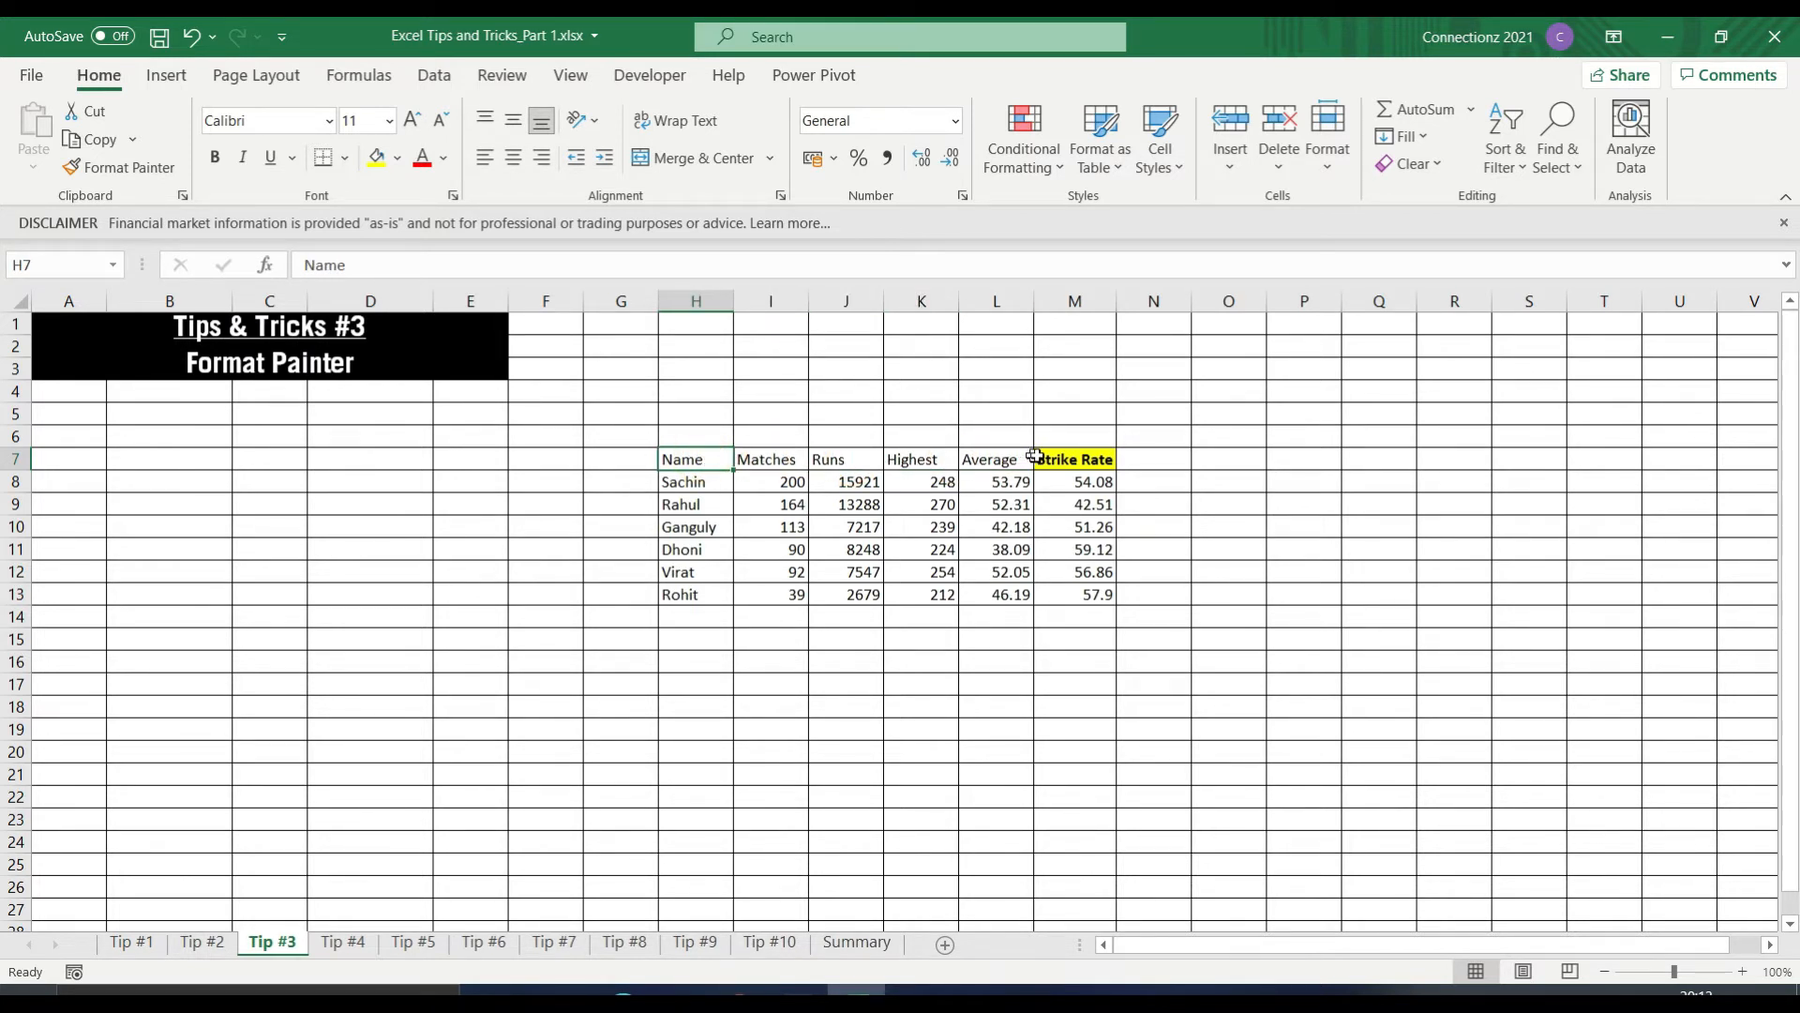
Copy the Strike Rate header's formatting to the headers Name through Average (H7:L7) with Format Painter.
click(1087, 456)
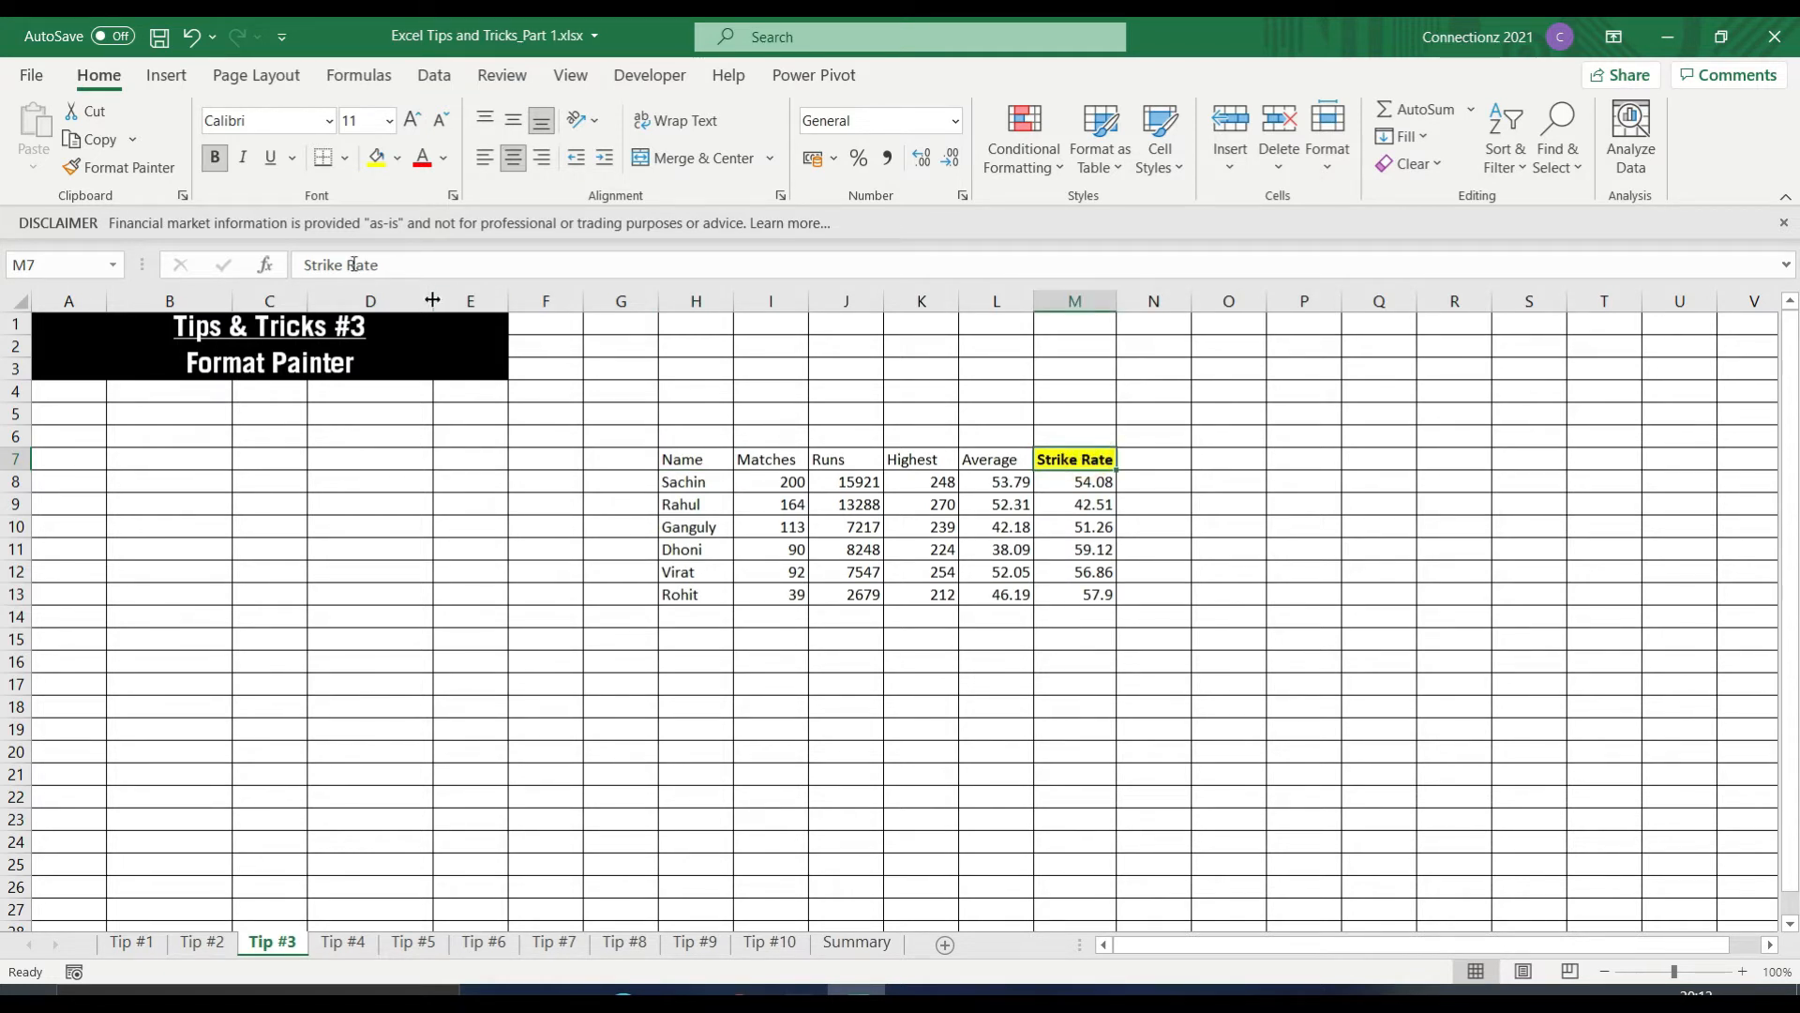
click(97, 75)
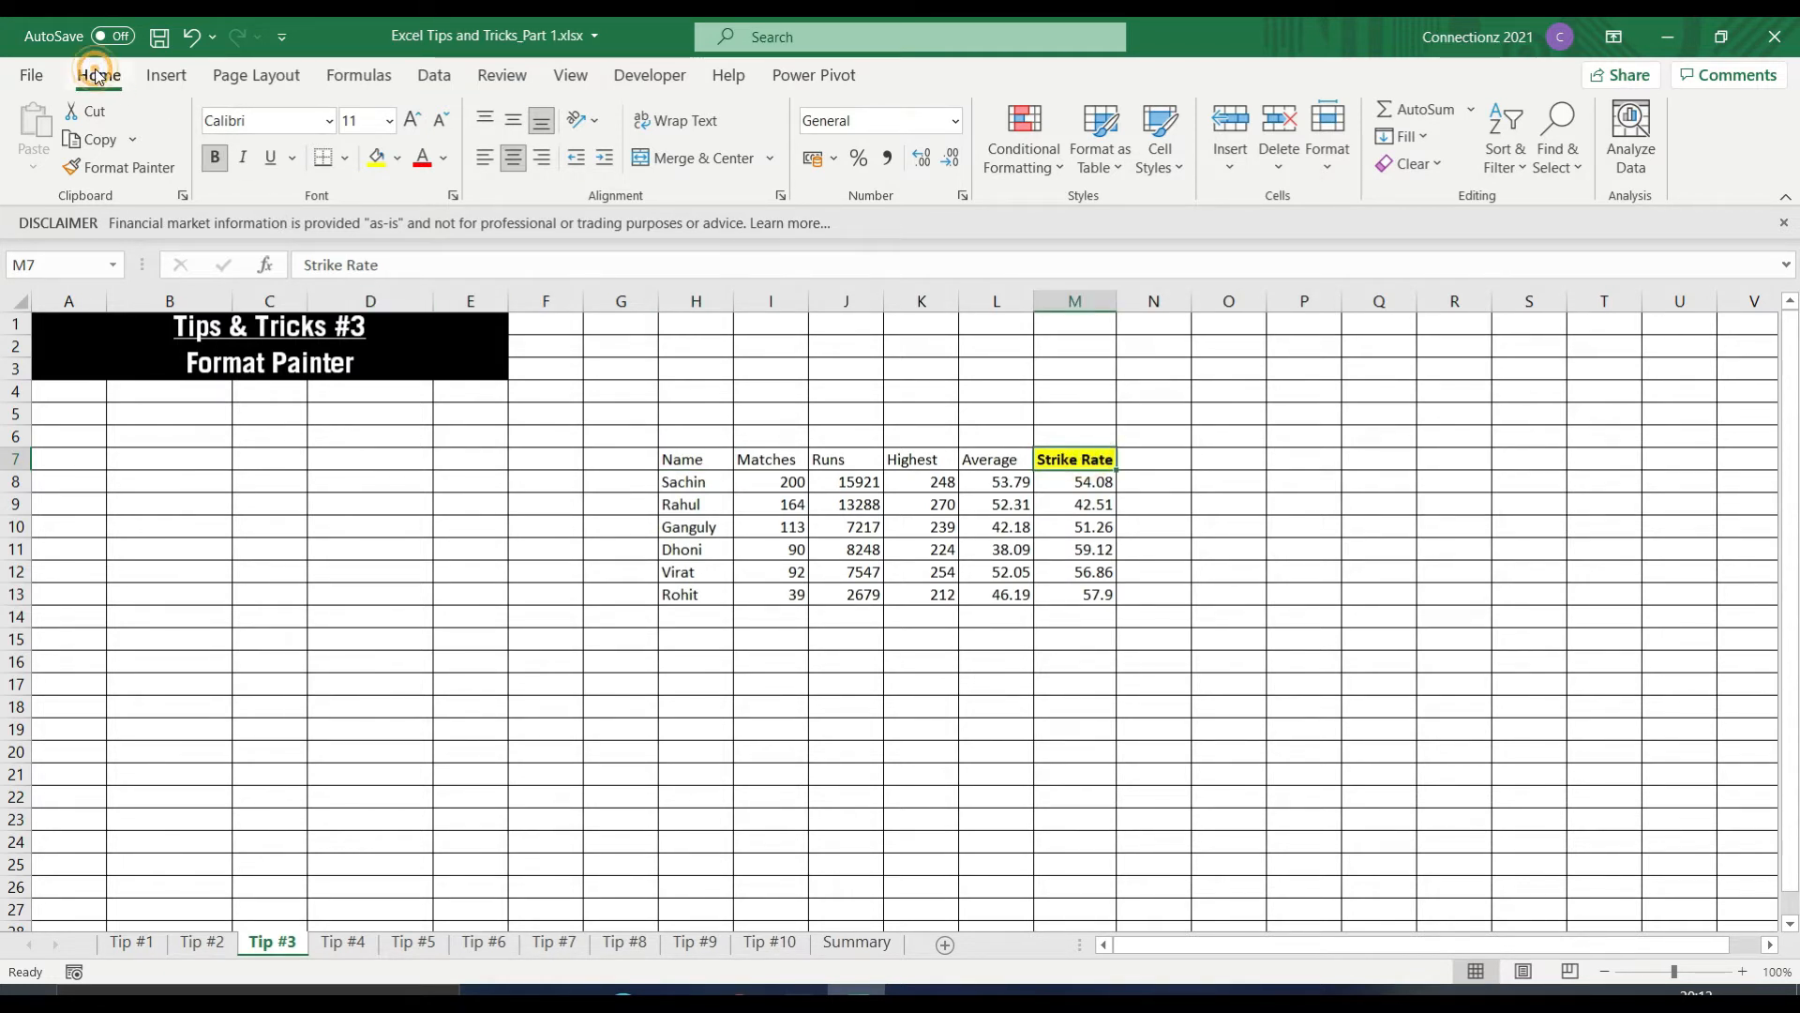
click(133, 171)
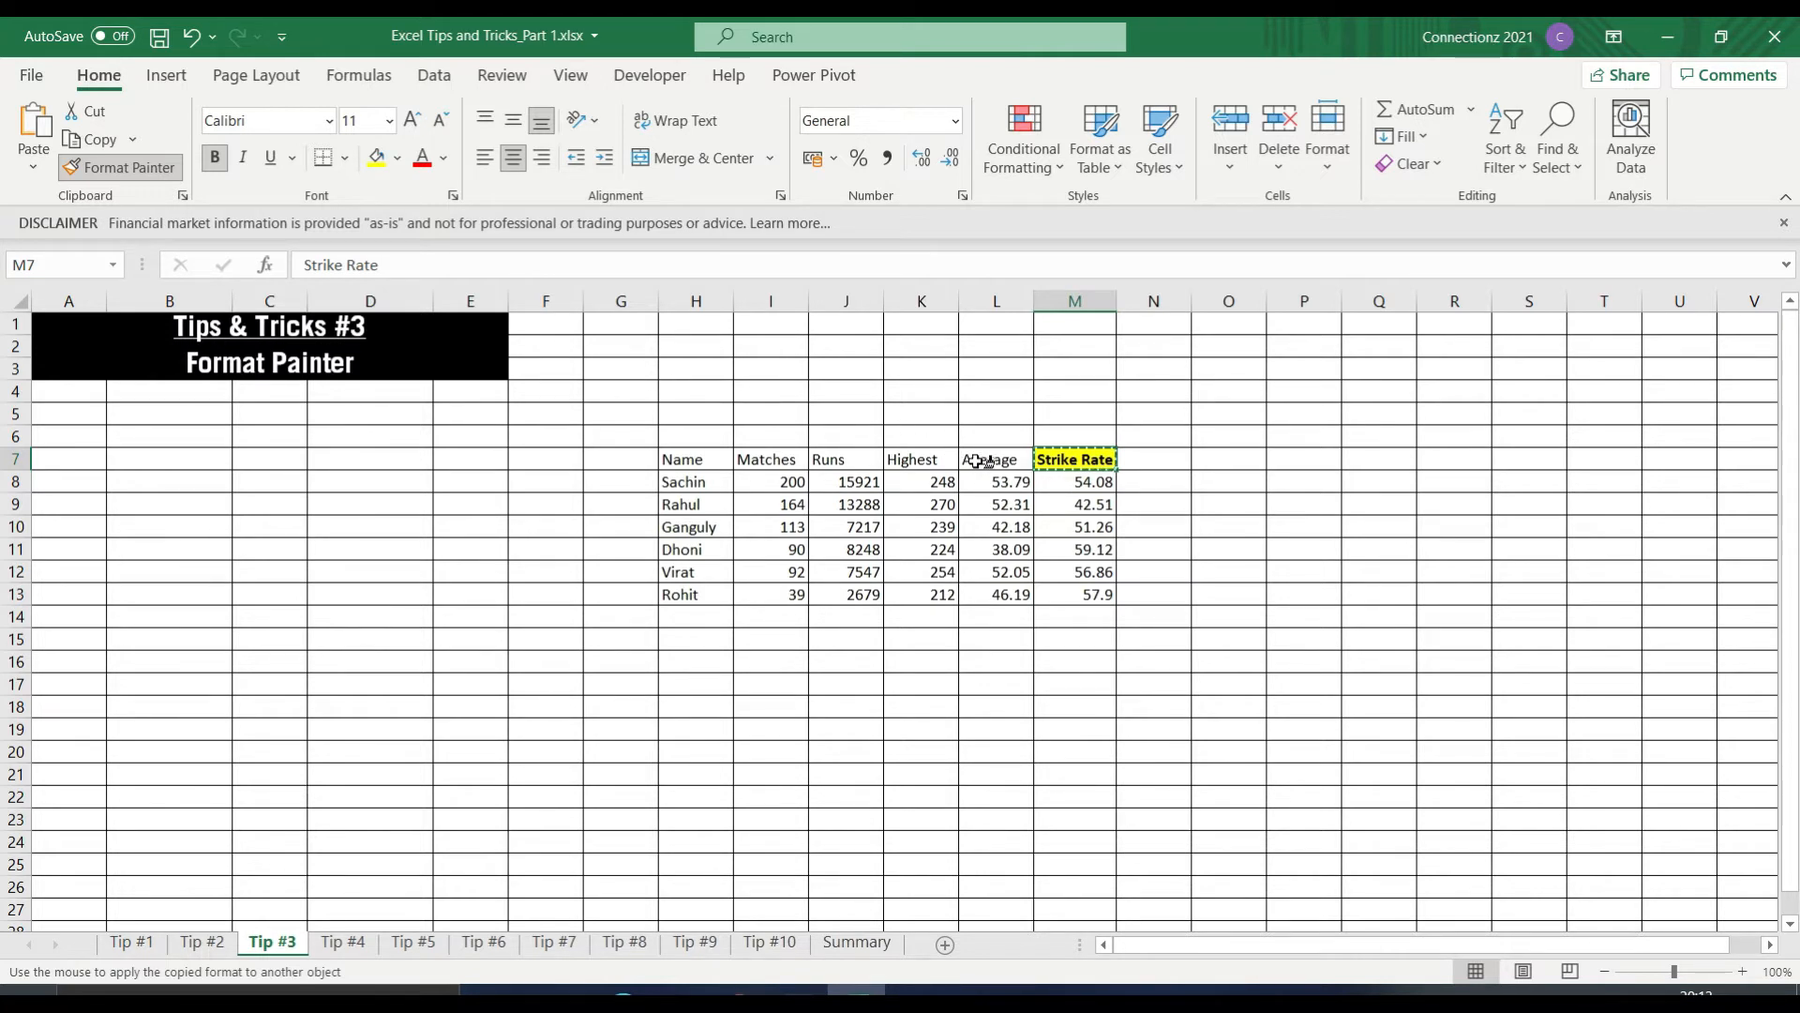
drag(980, 462, 692, 466)
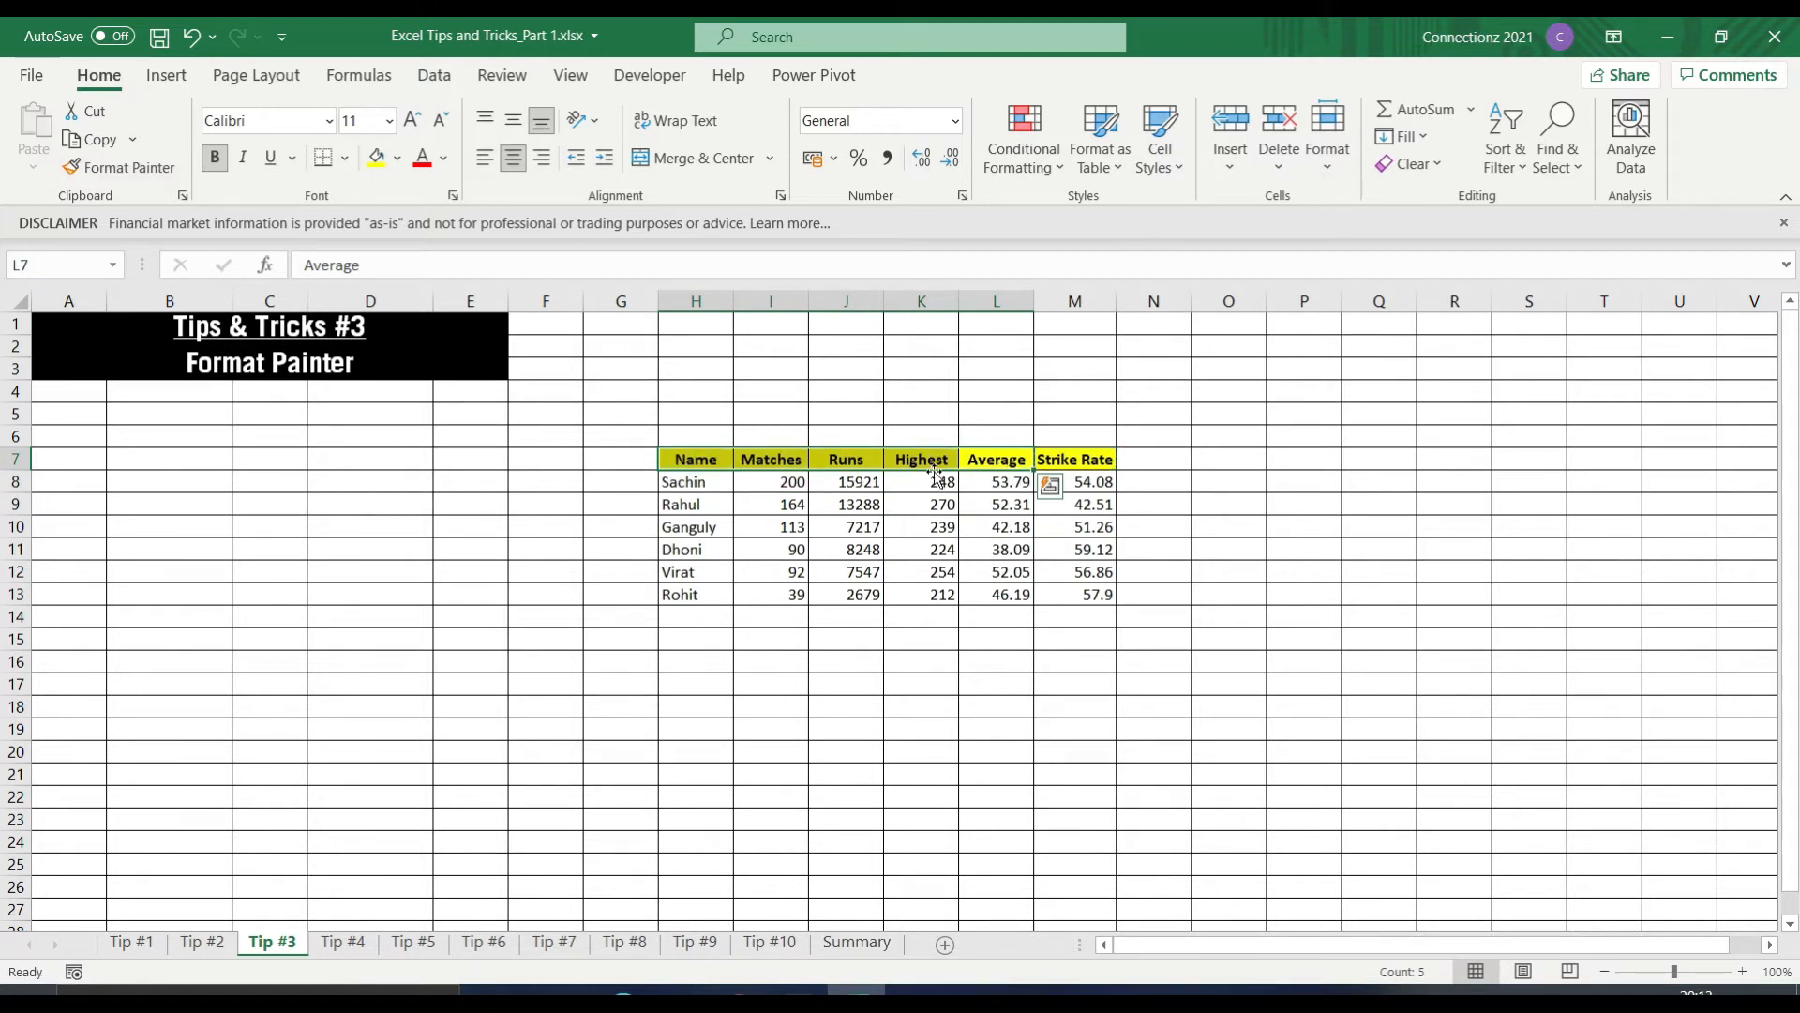
click(1206, 534)
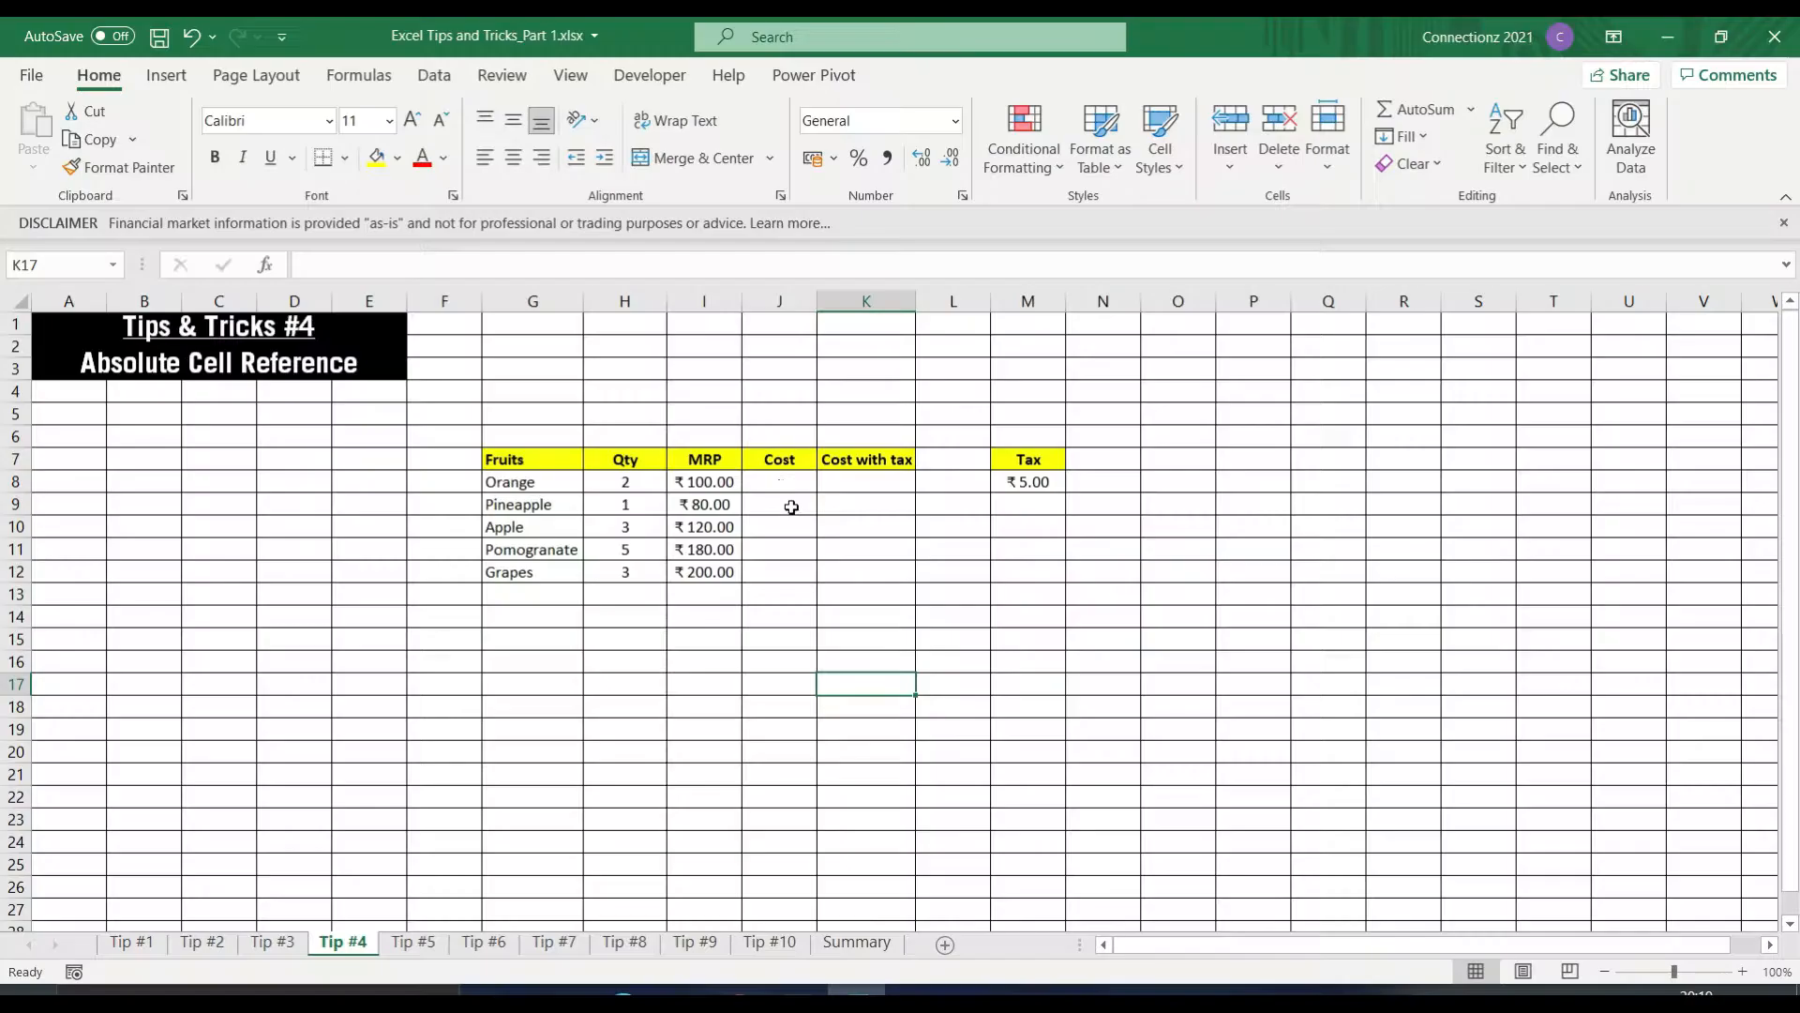
Calculate the Orange cost in J8 with =I8*H8 and fill the formula down to J12.
click(779, 483)
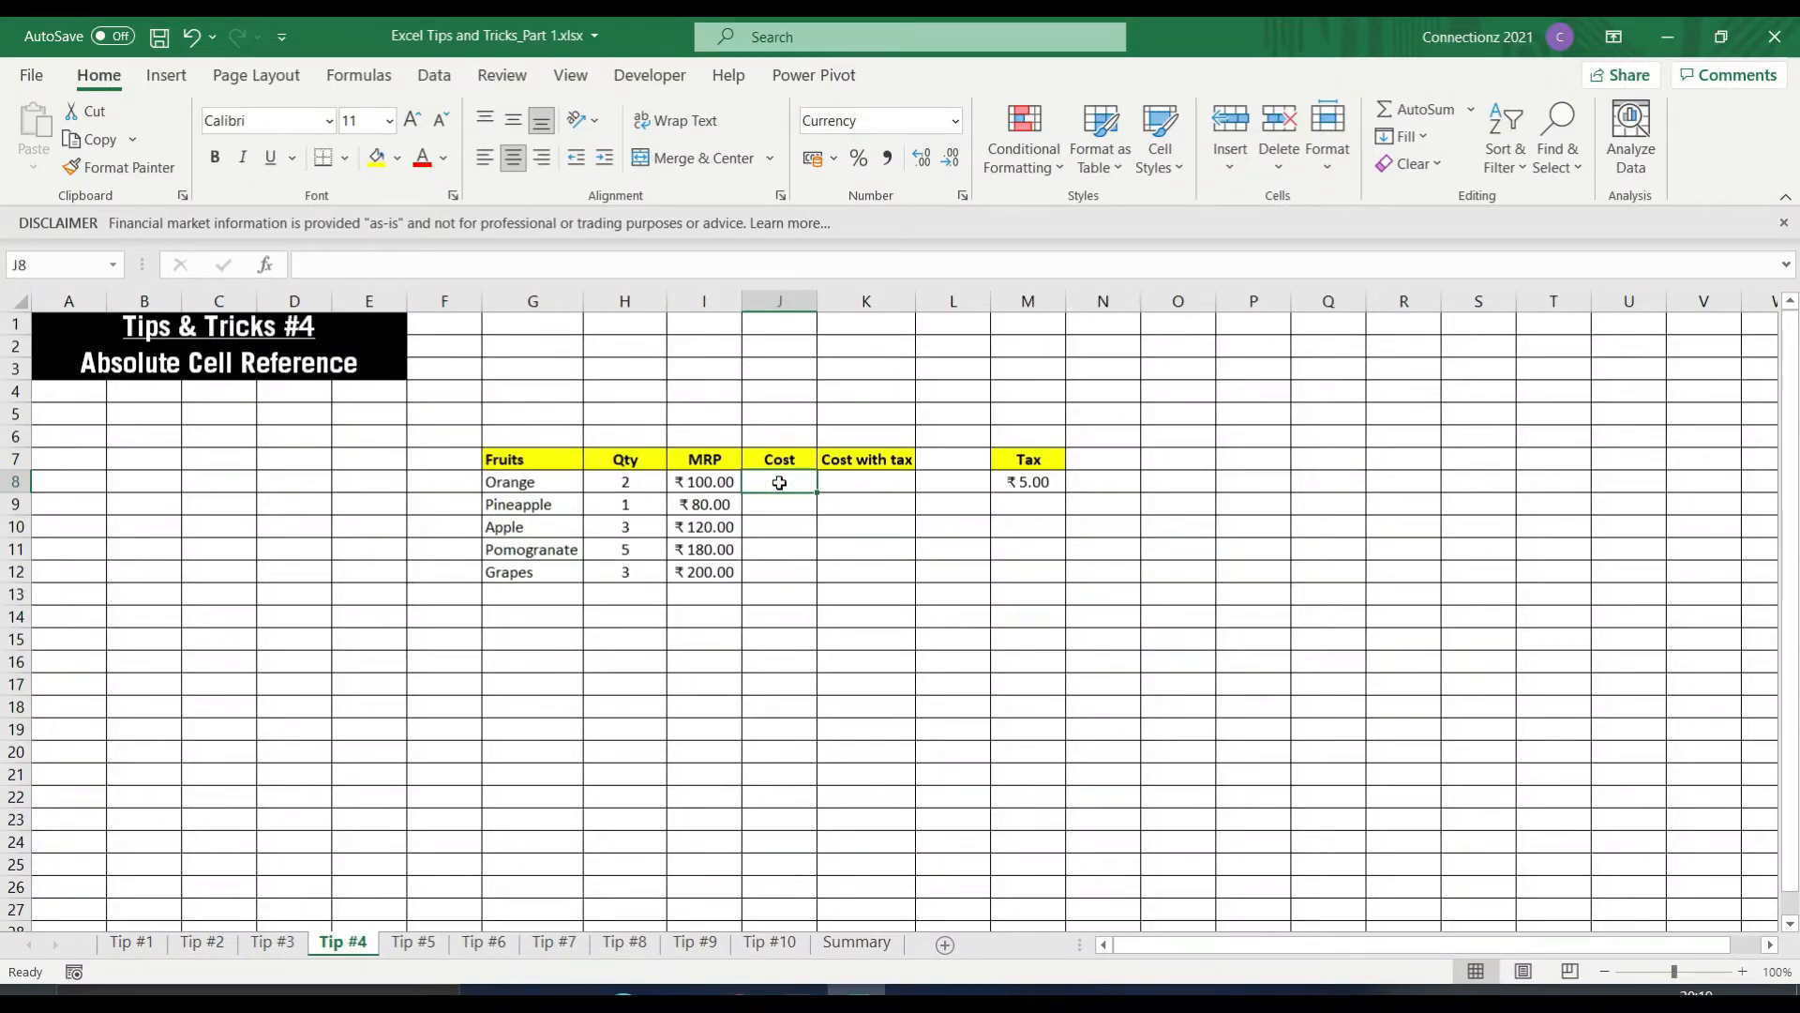
text(=)
click(695, 481)
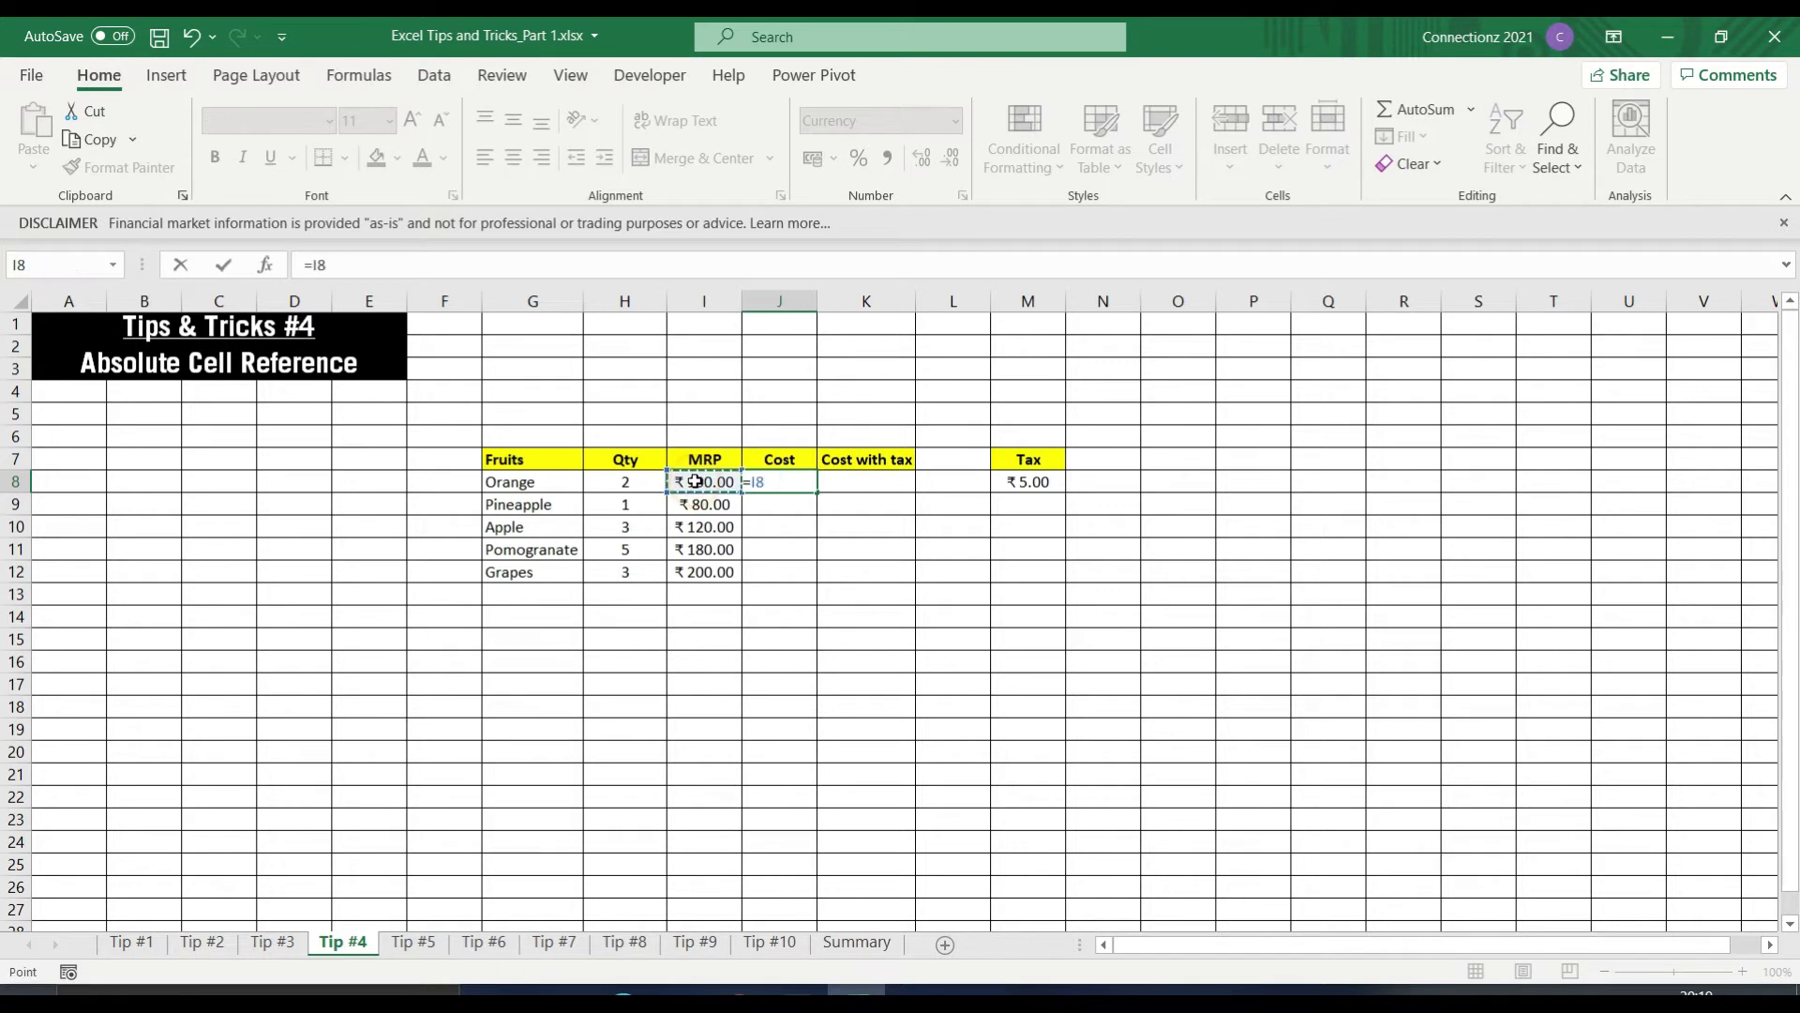
text(*)
click(620, 485)
key(Tab)
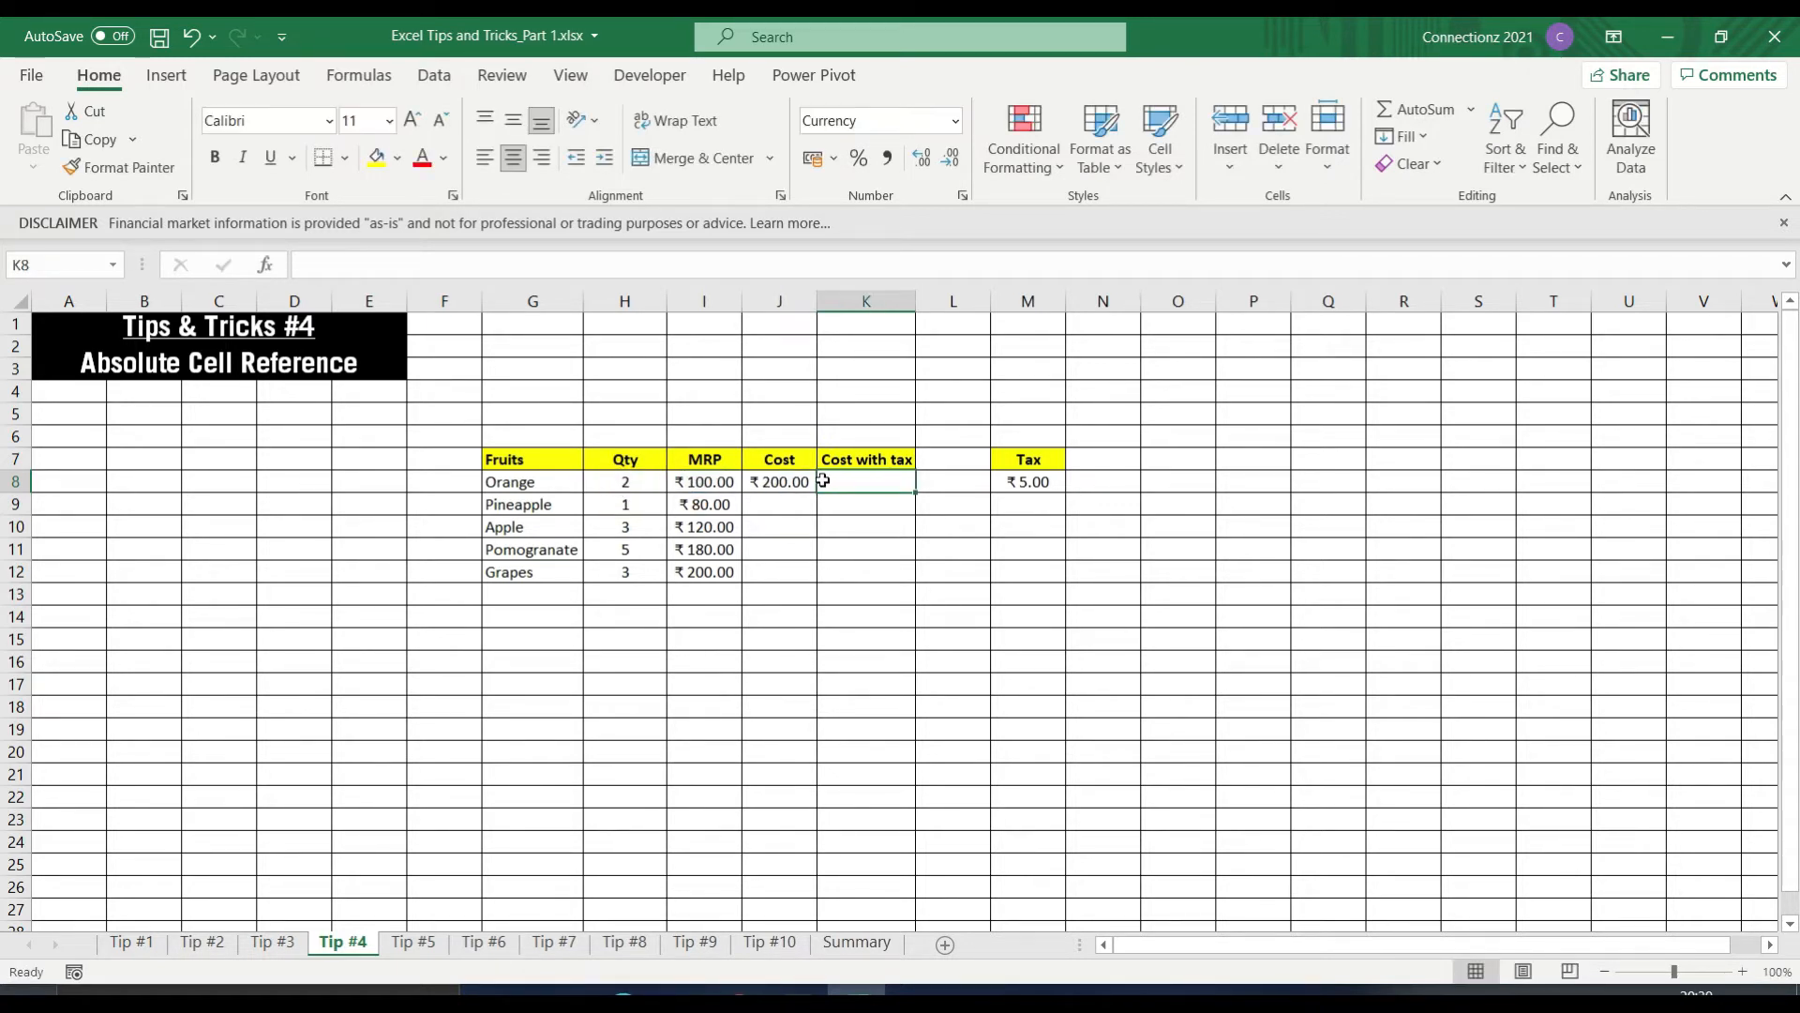
click(795, 482)
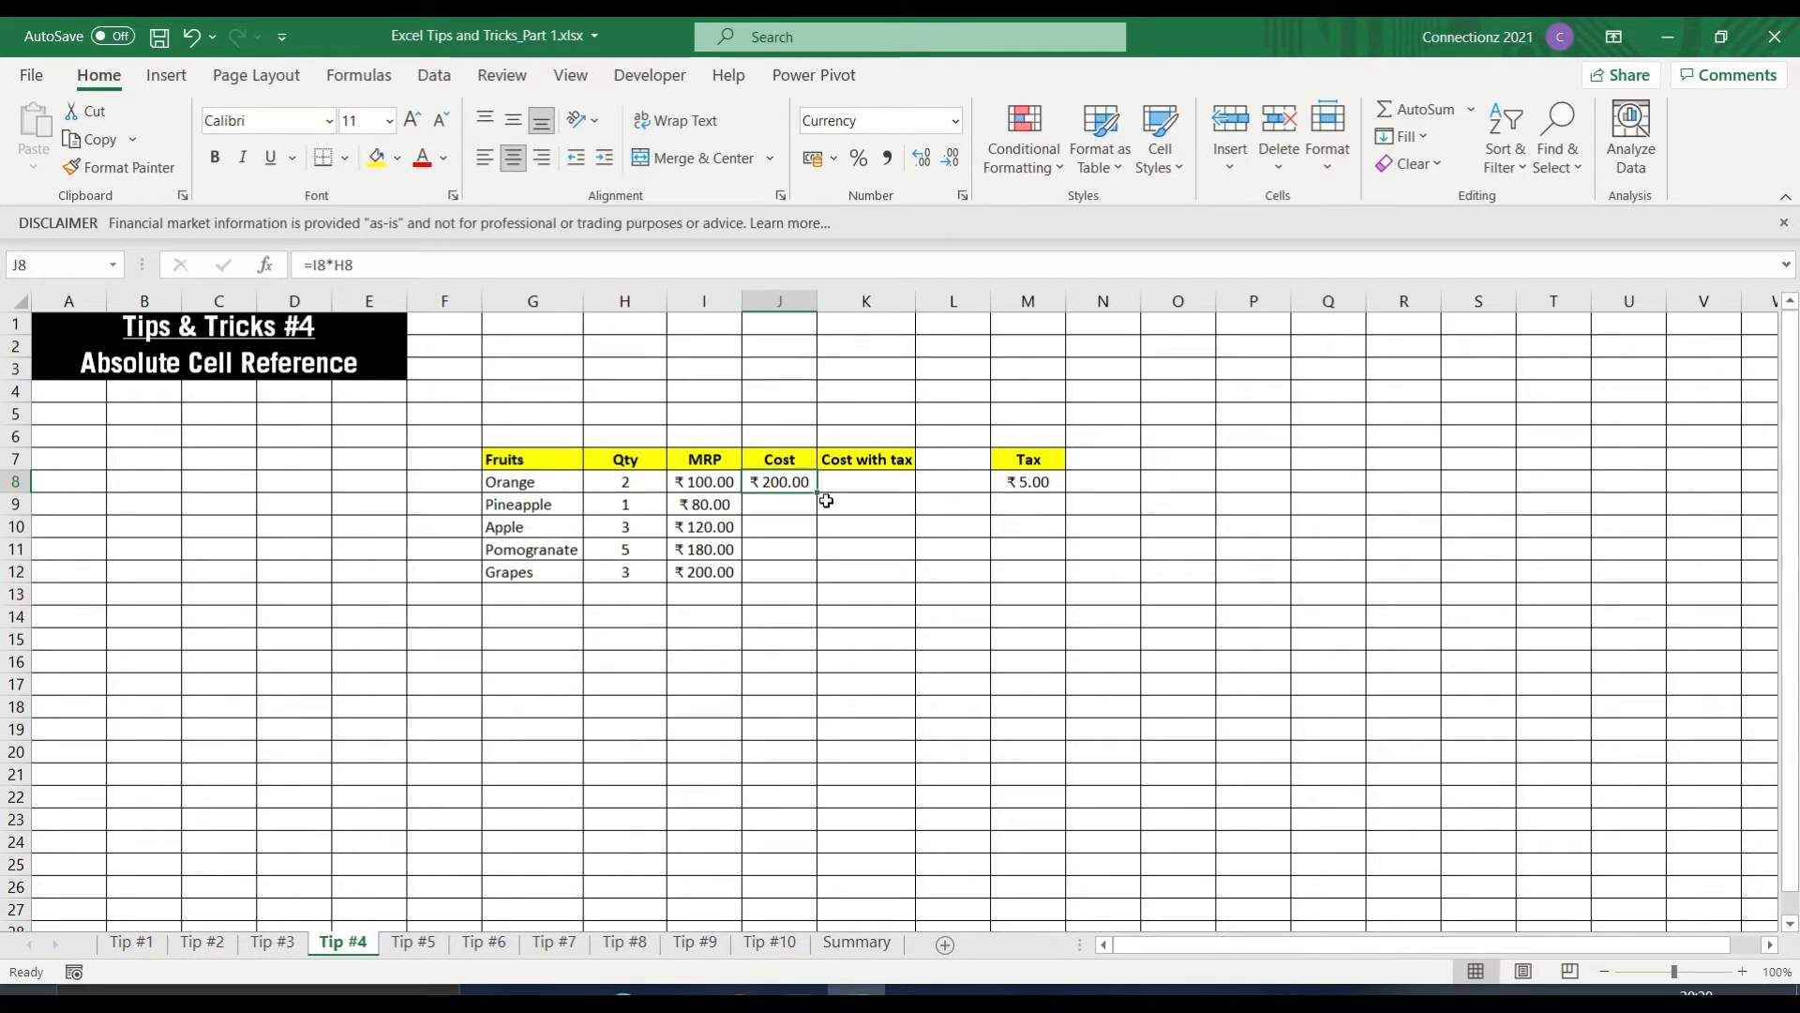
double_click(818, 492)
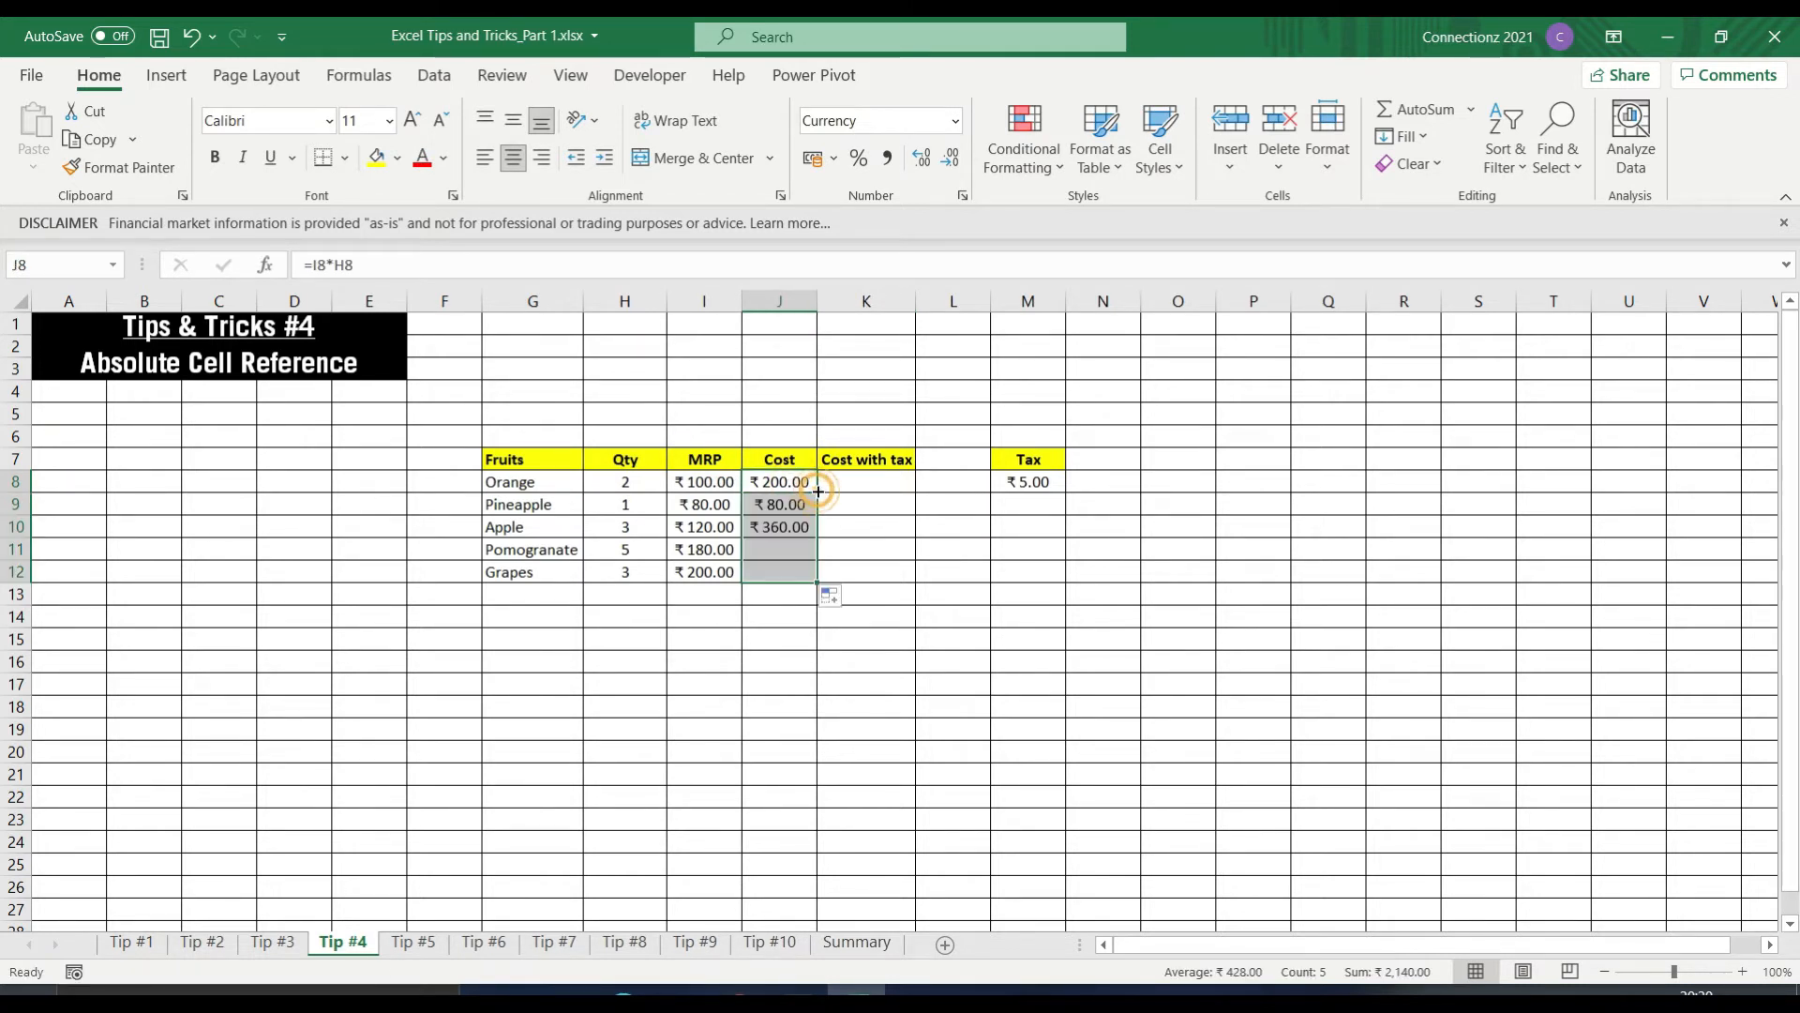
Display the sheet's formulas and examine the cell references of each Cost formula in J8:J12.
key(ctrl+grave)
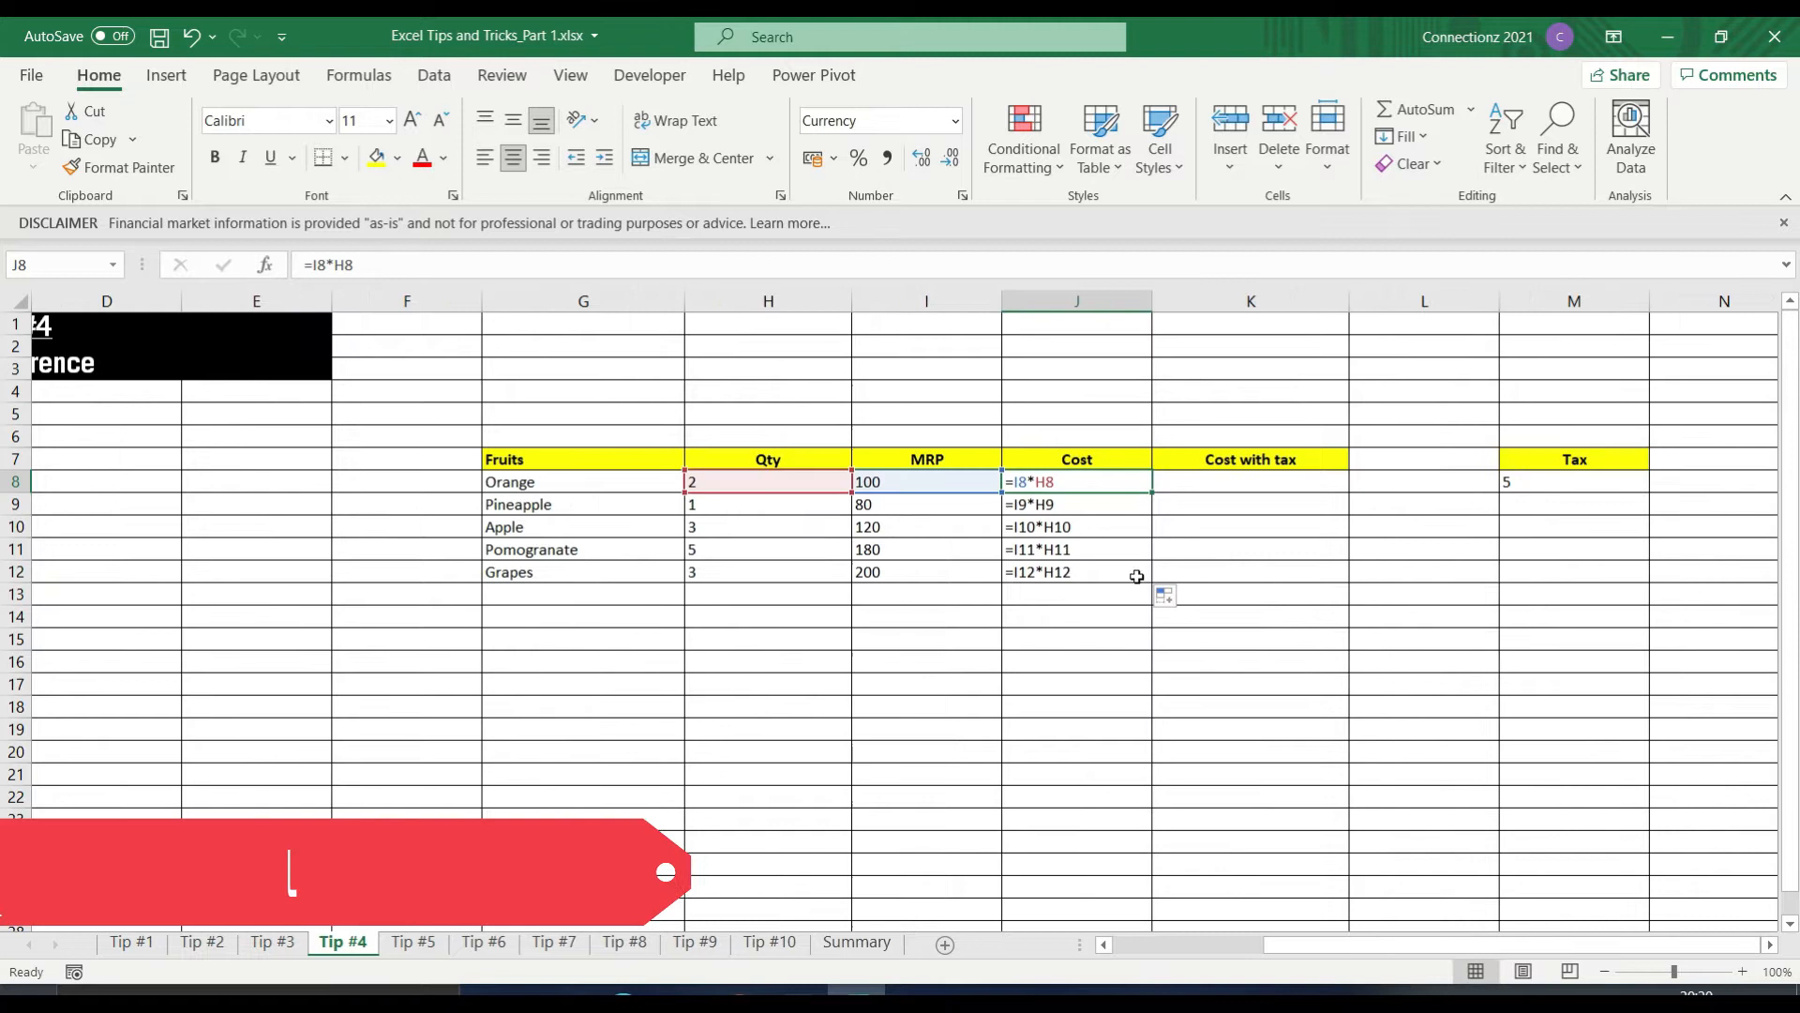
click(1087, 485)
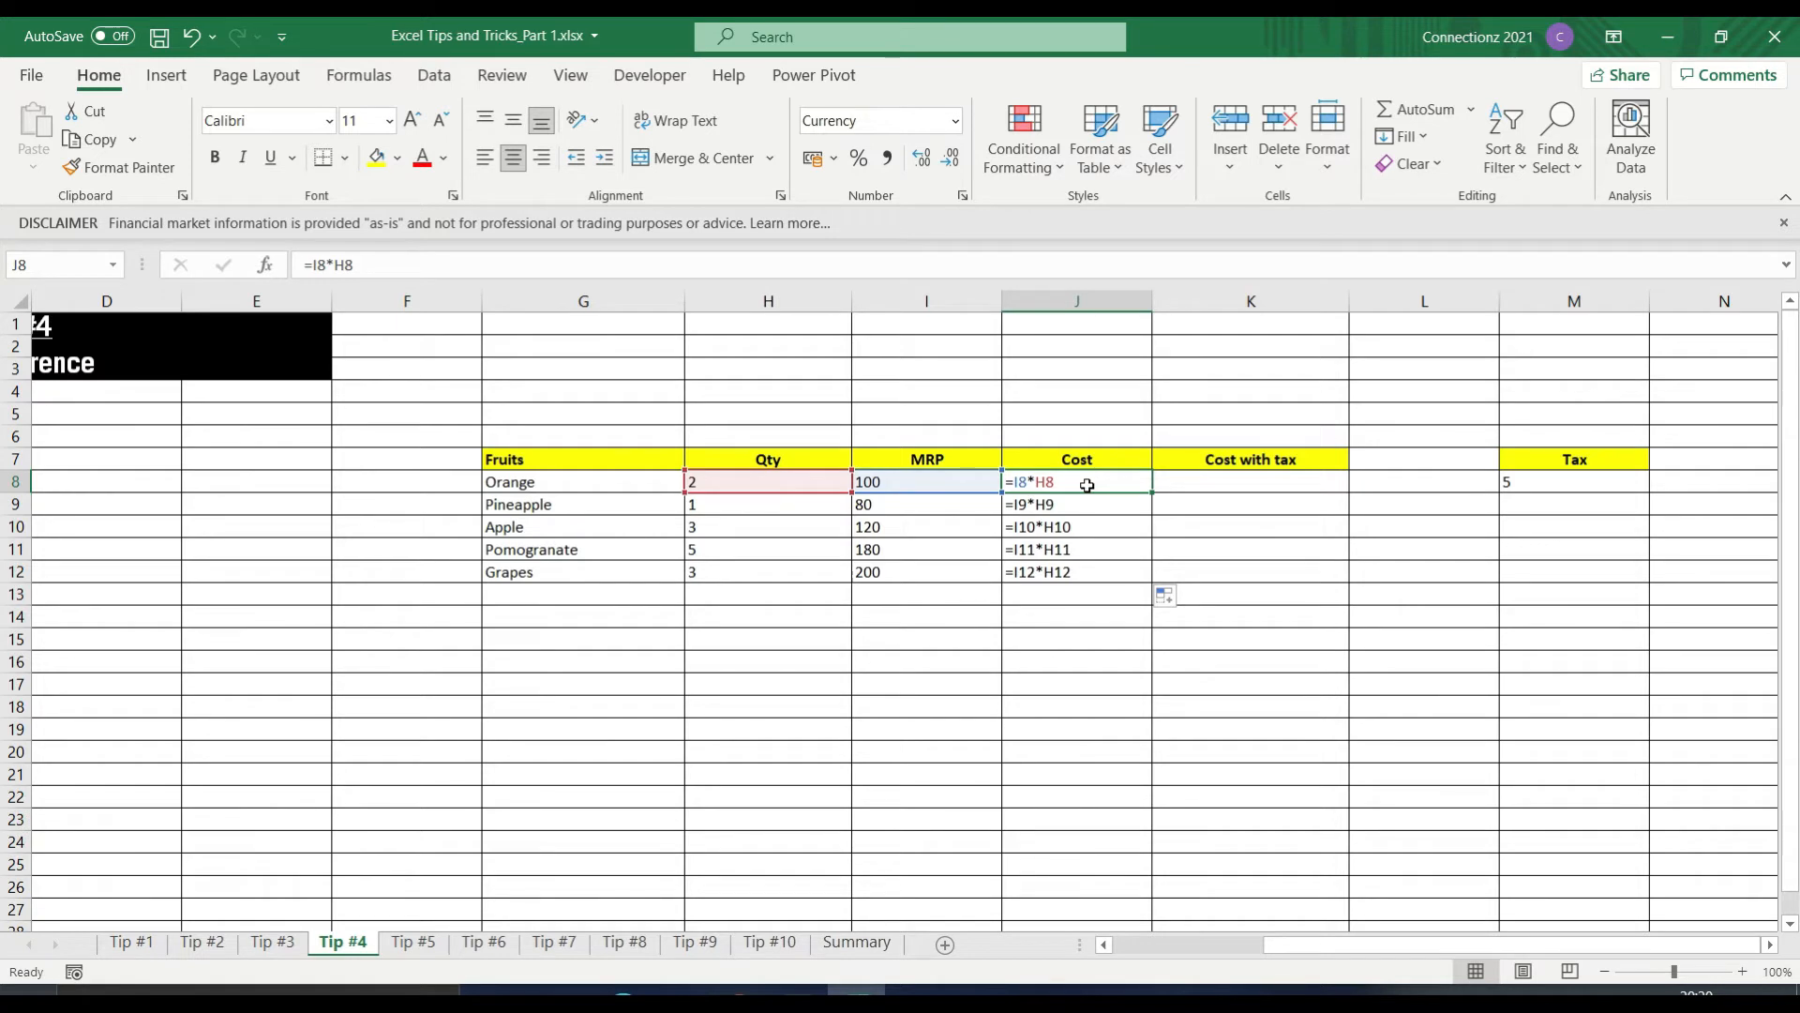
click(15, 504)
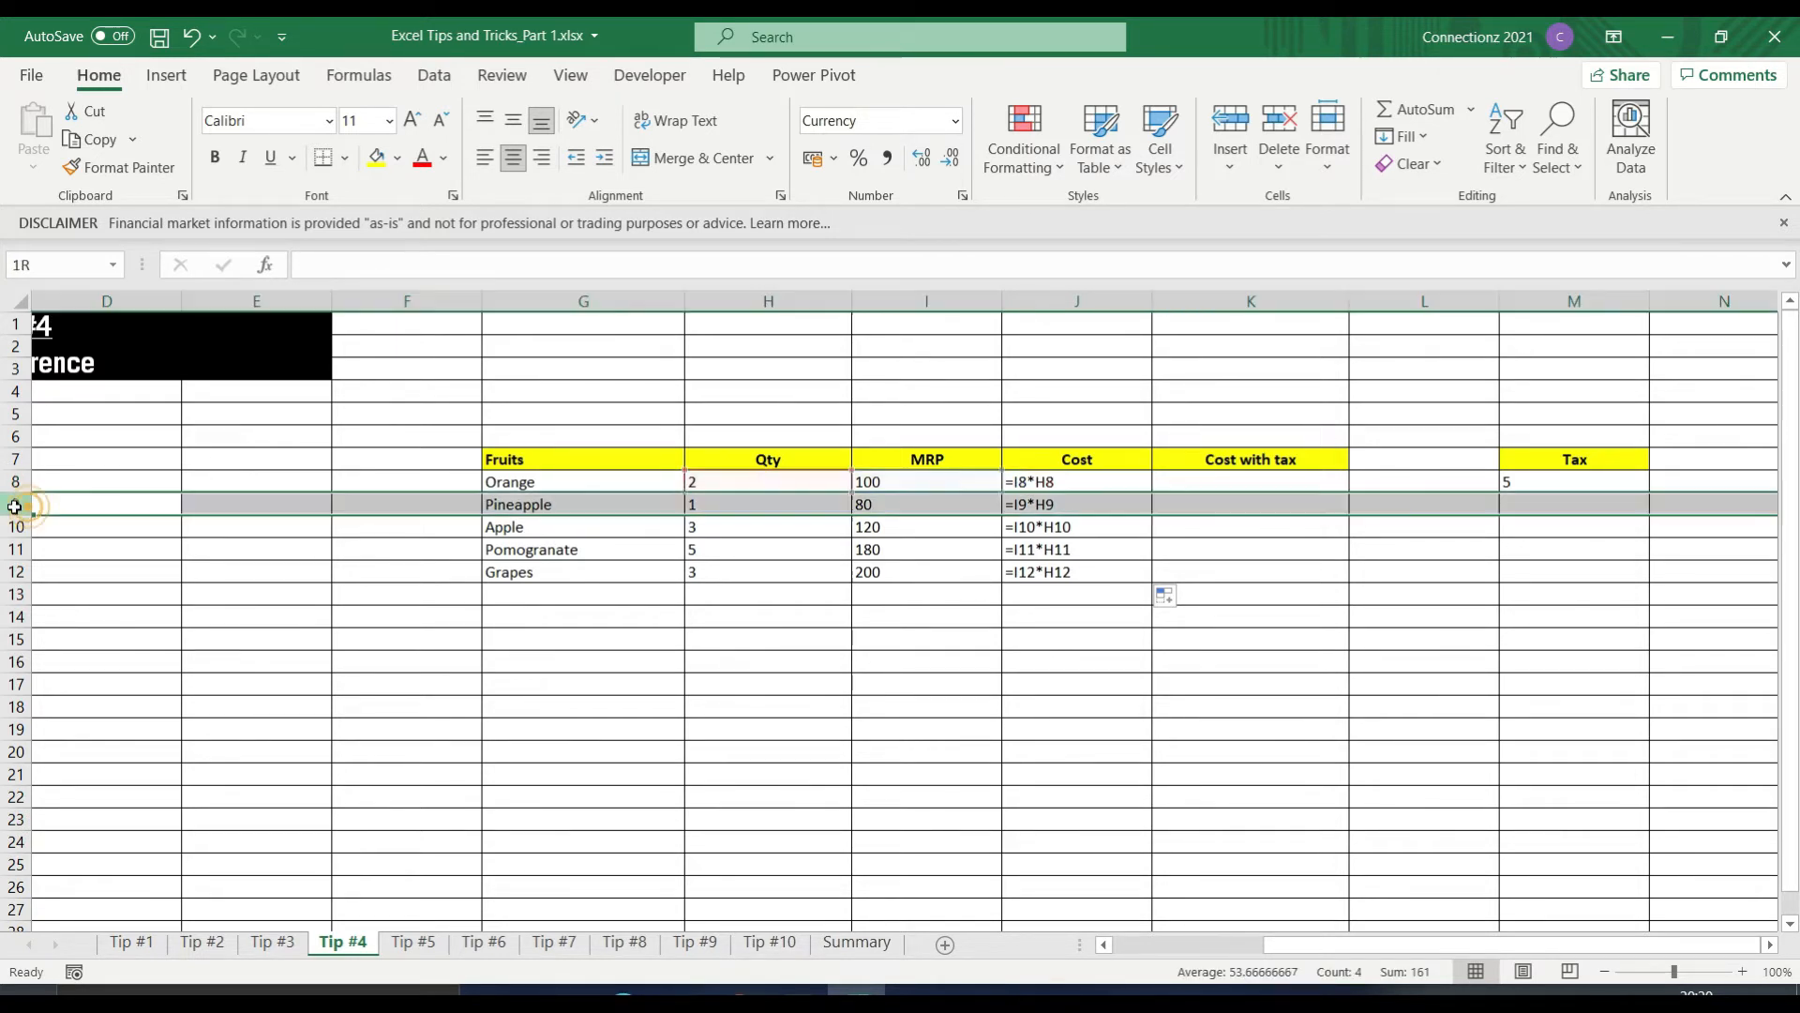
double_click(1094, 507)
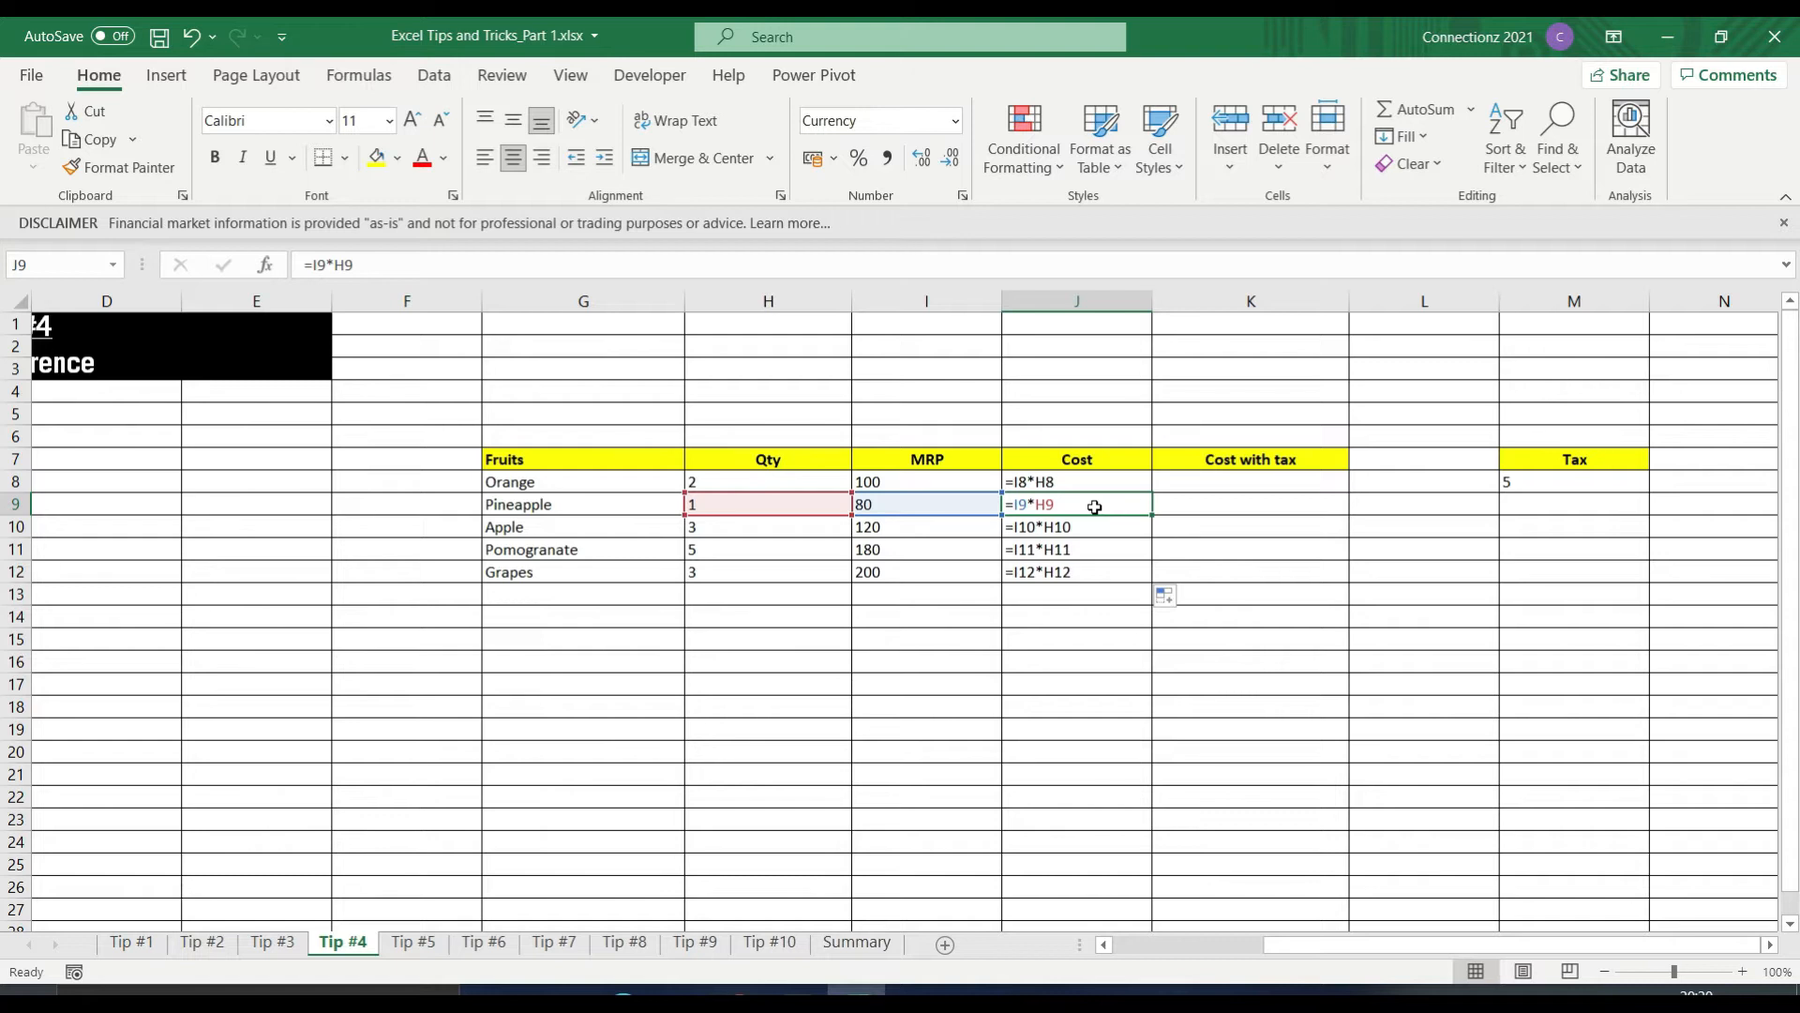
double_click(1095, 527)
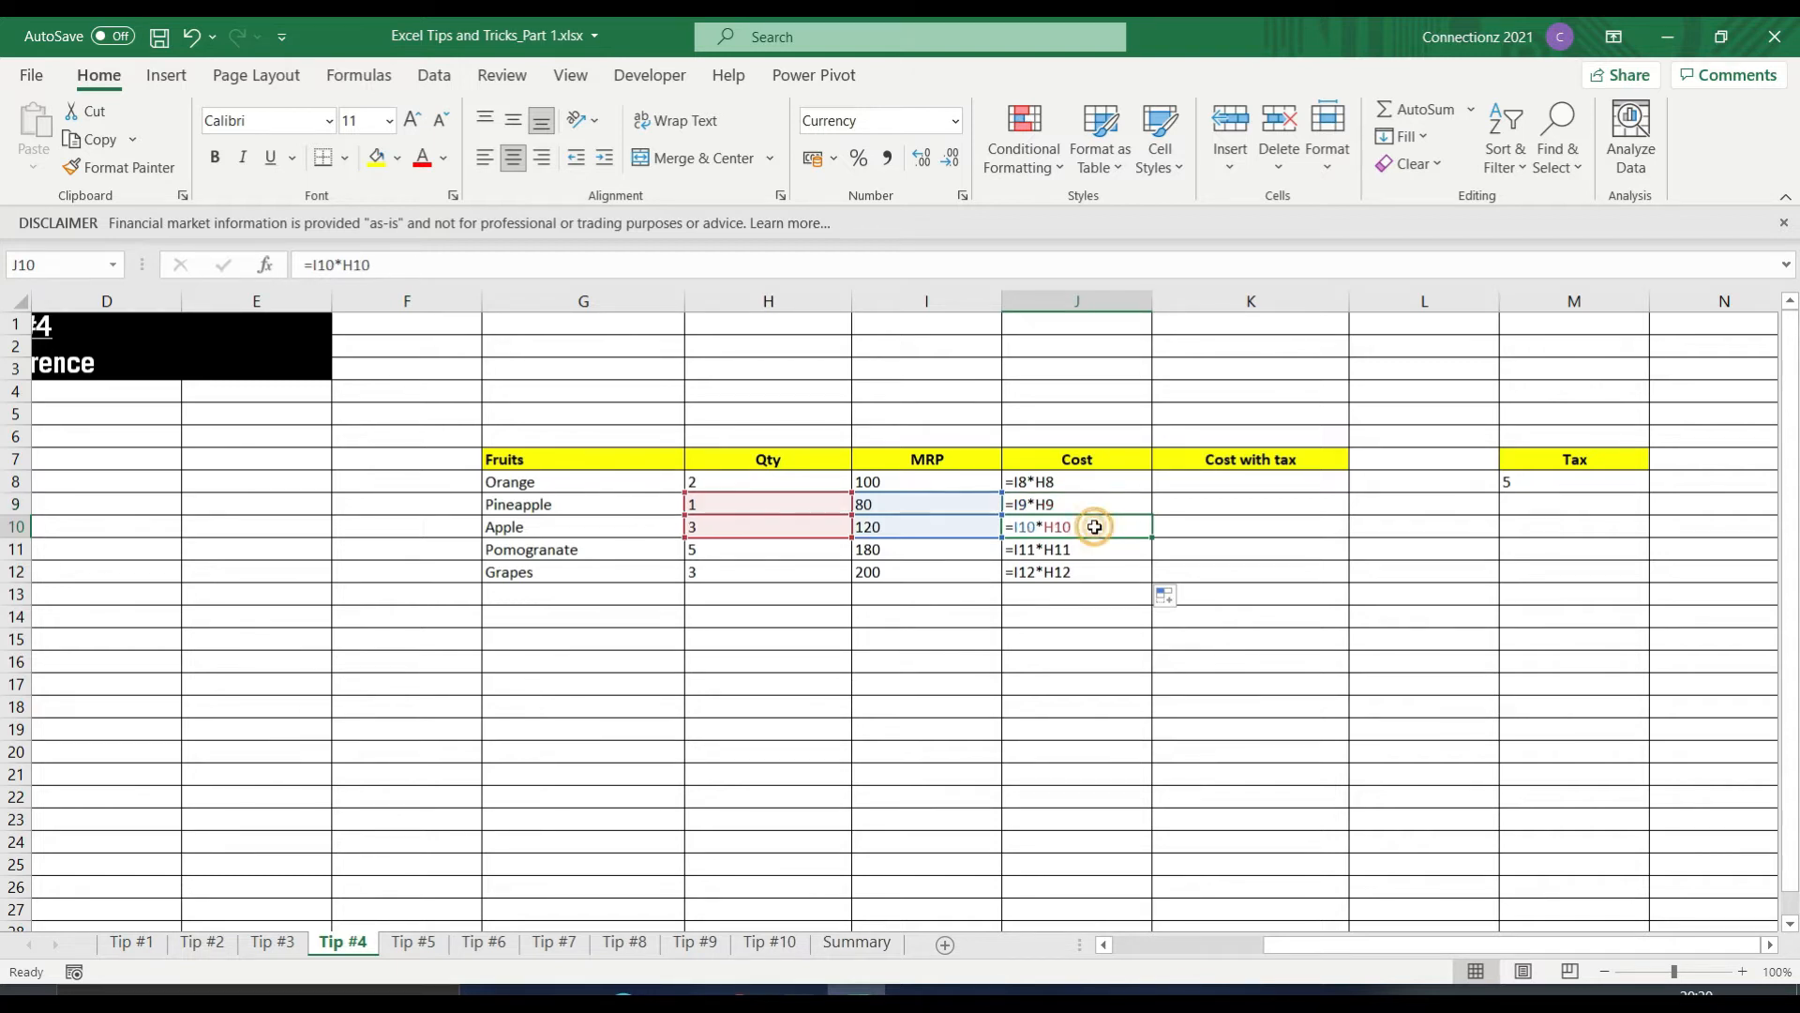
key(Return)
key(F2)
key(Return)
key(F2)
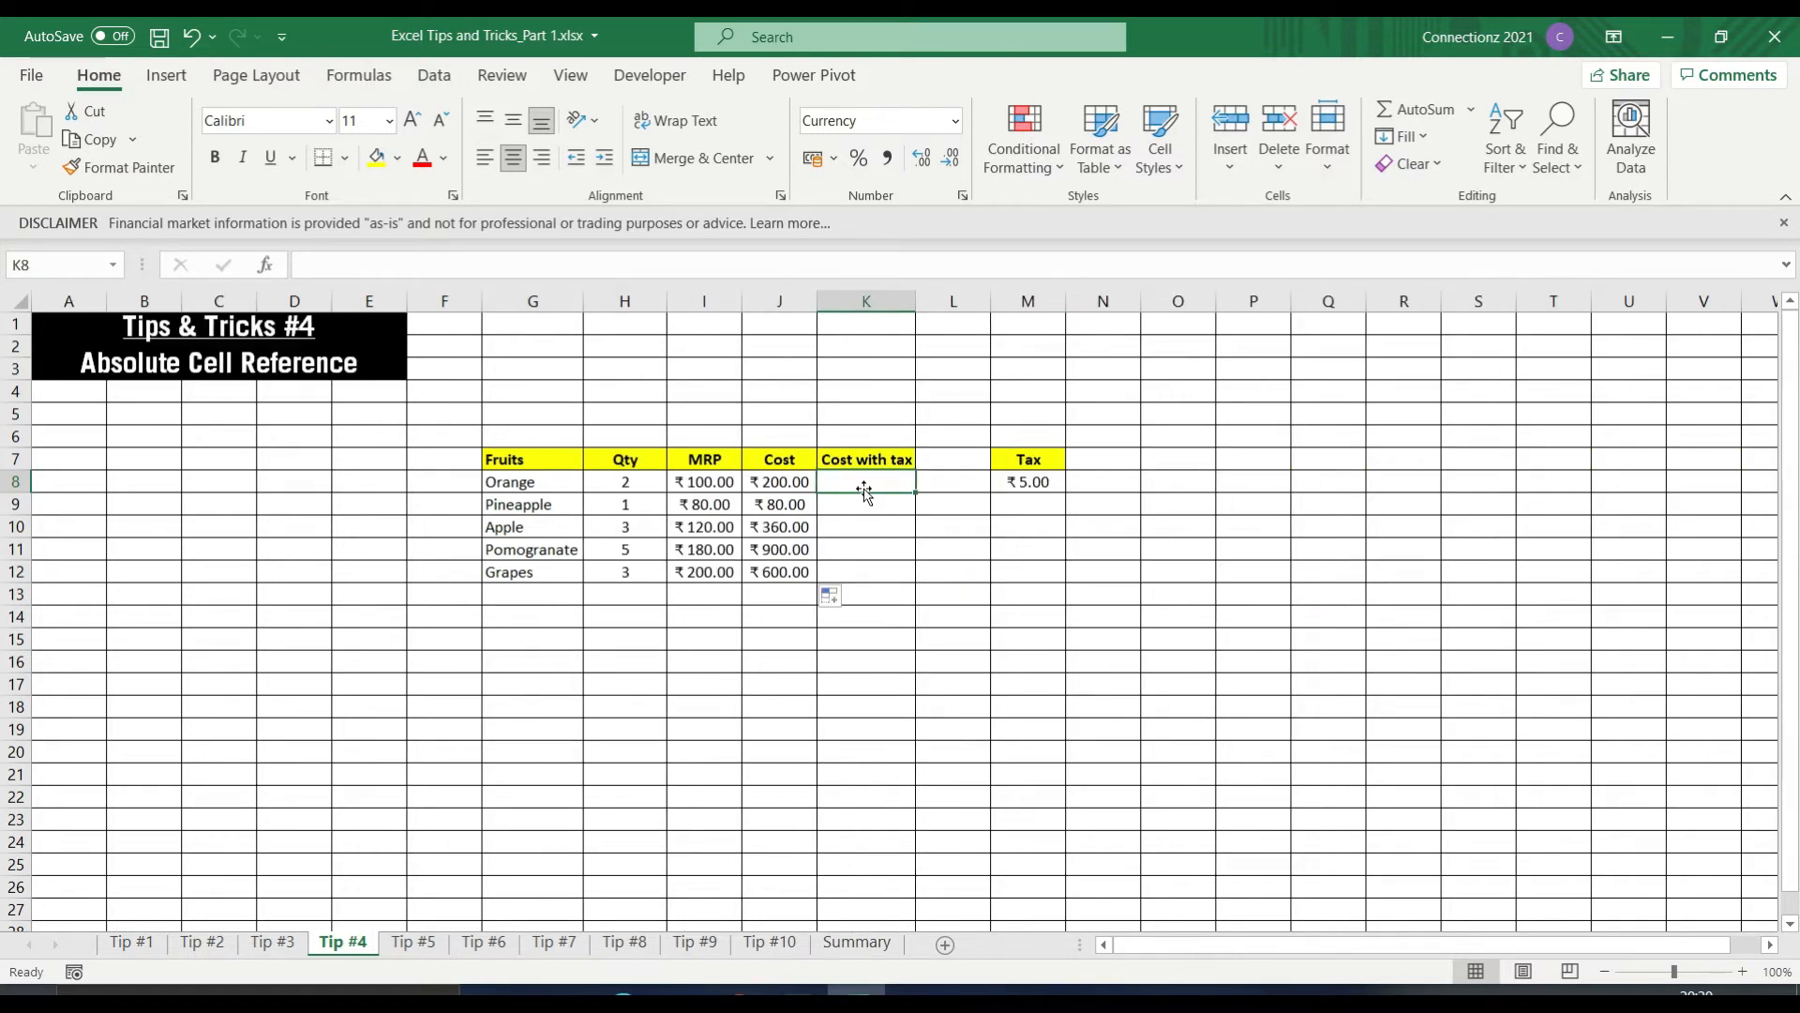
Calculate Cost with tax in K8 with =J8+M8 and fill the formula down to K12.
text(=)
click(779, 482)
text(+)
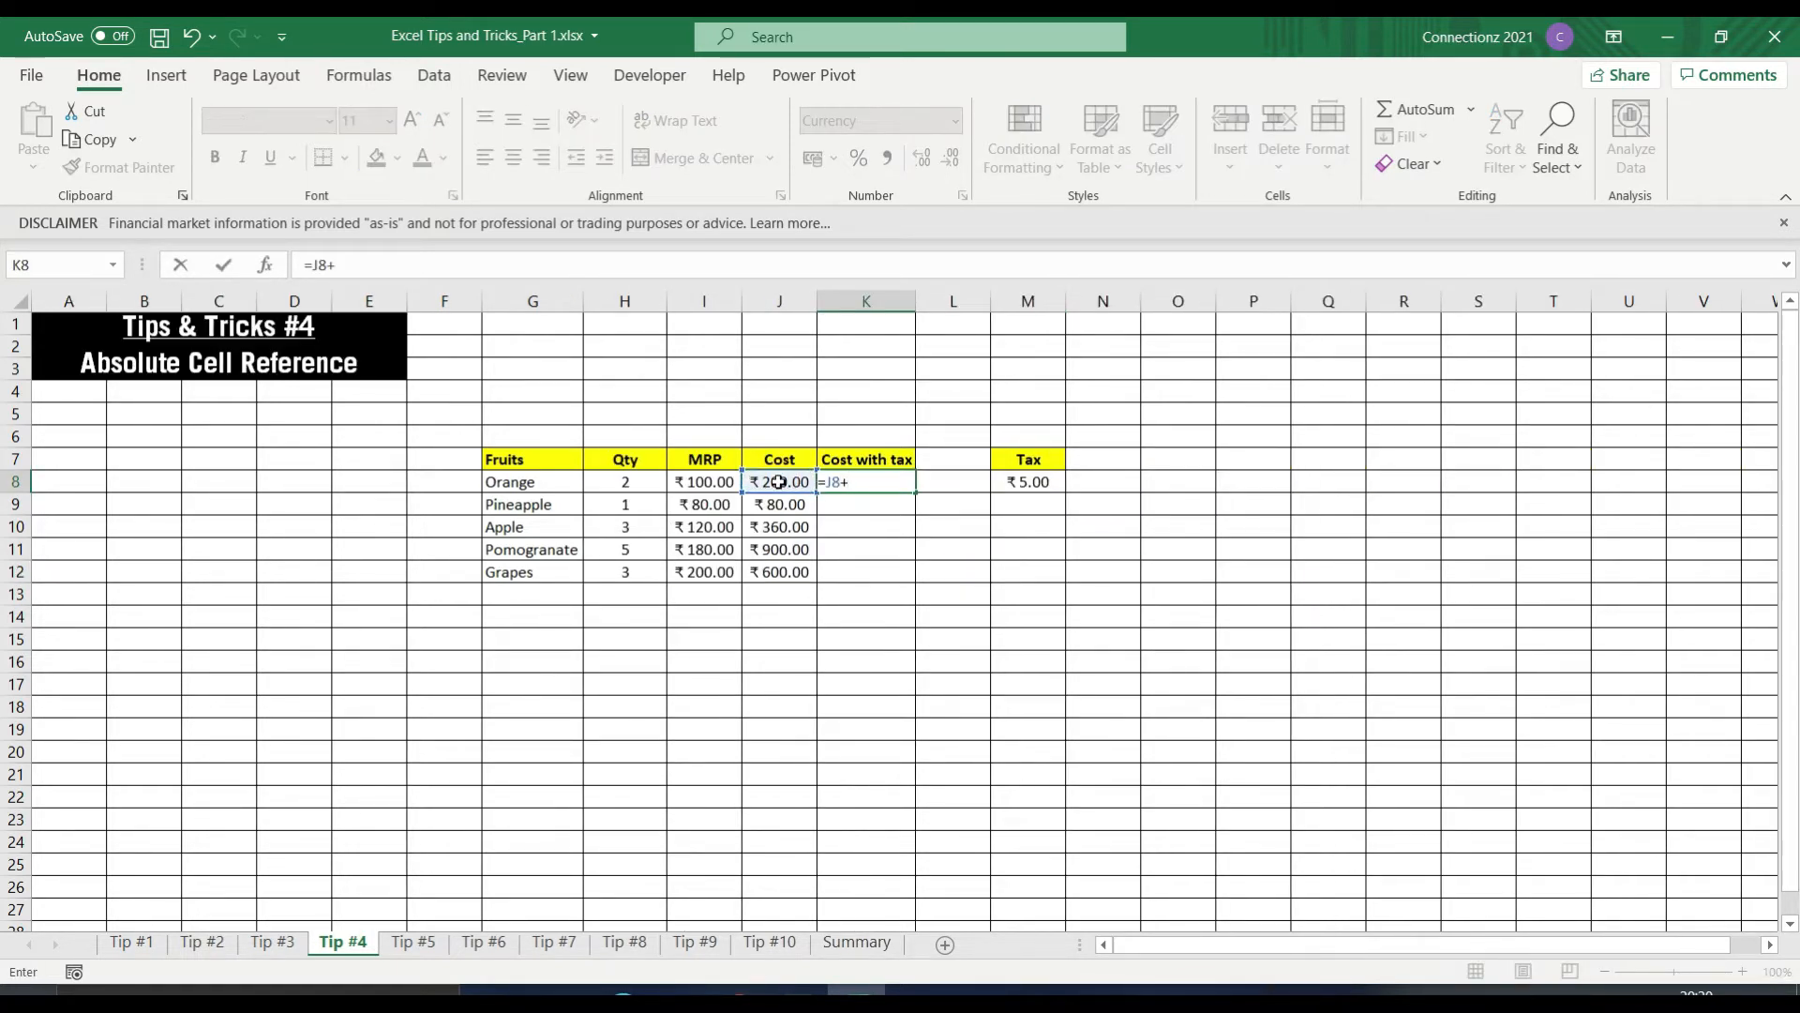
click(1014, 482)
key(Tab)
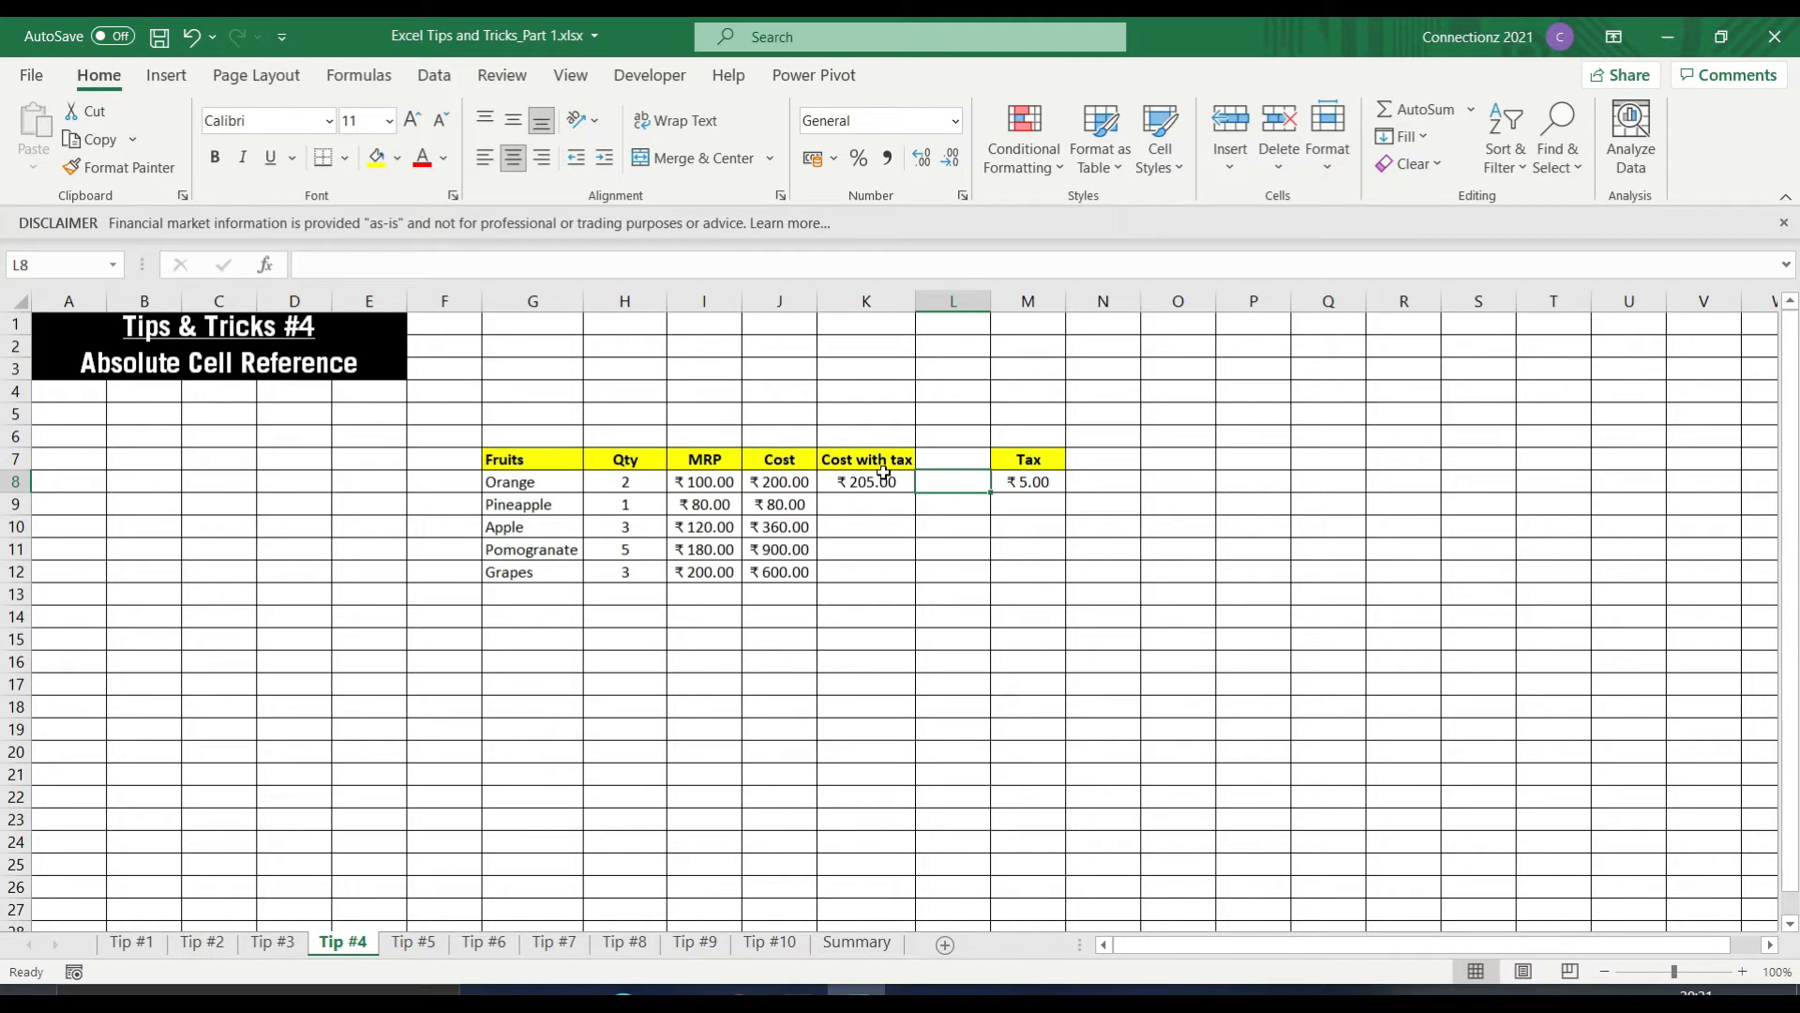
click(884, 473)
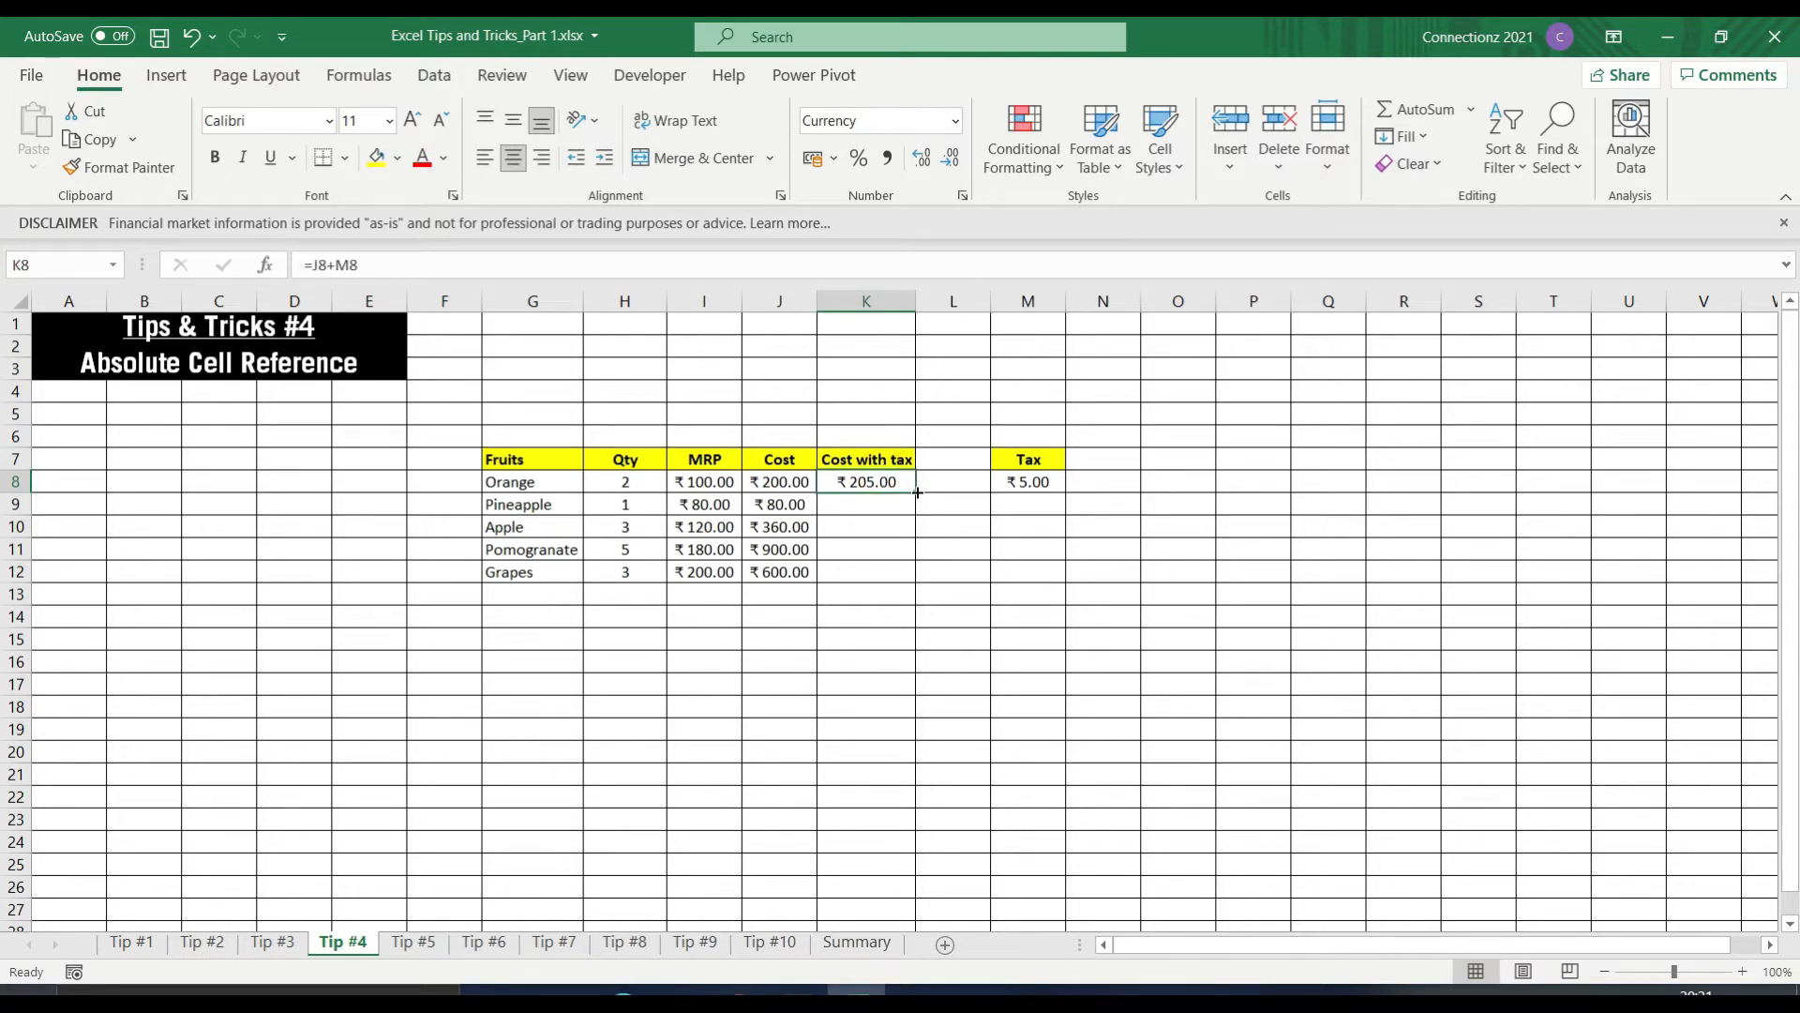
double_click(917, 491)
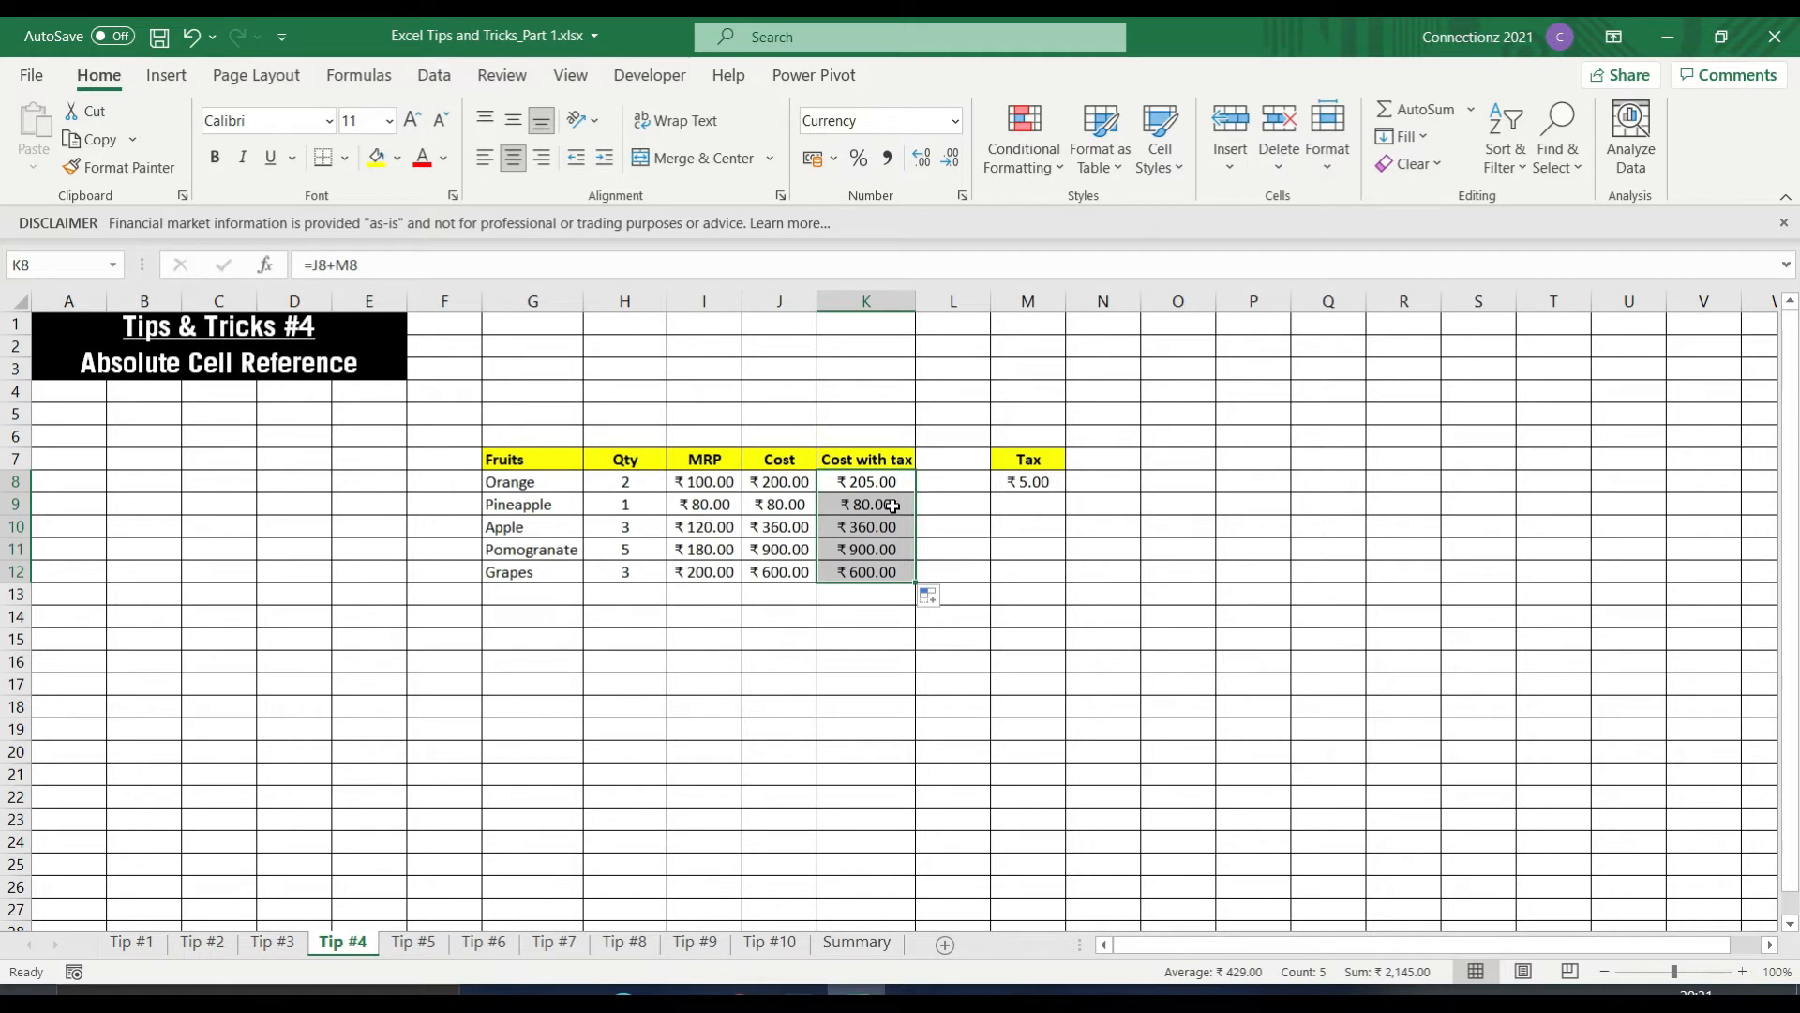
Display the formulas again and examine which Tax cells the Cost with tax formulas in K9:K12 refer to.
click(898, 508)
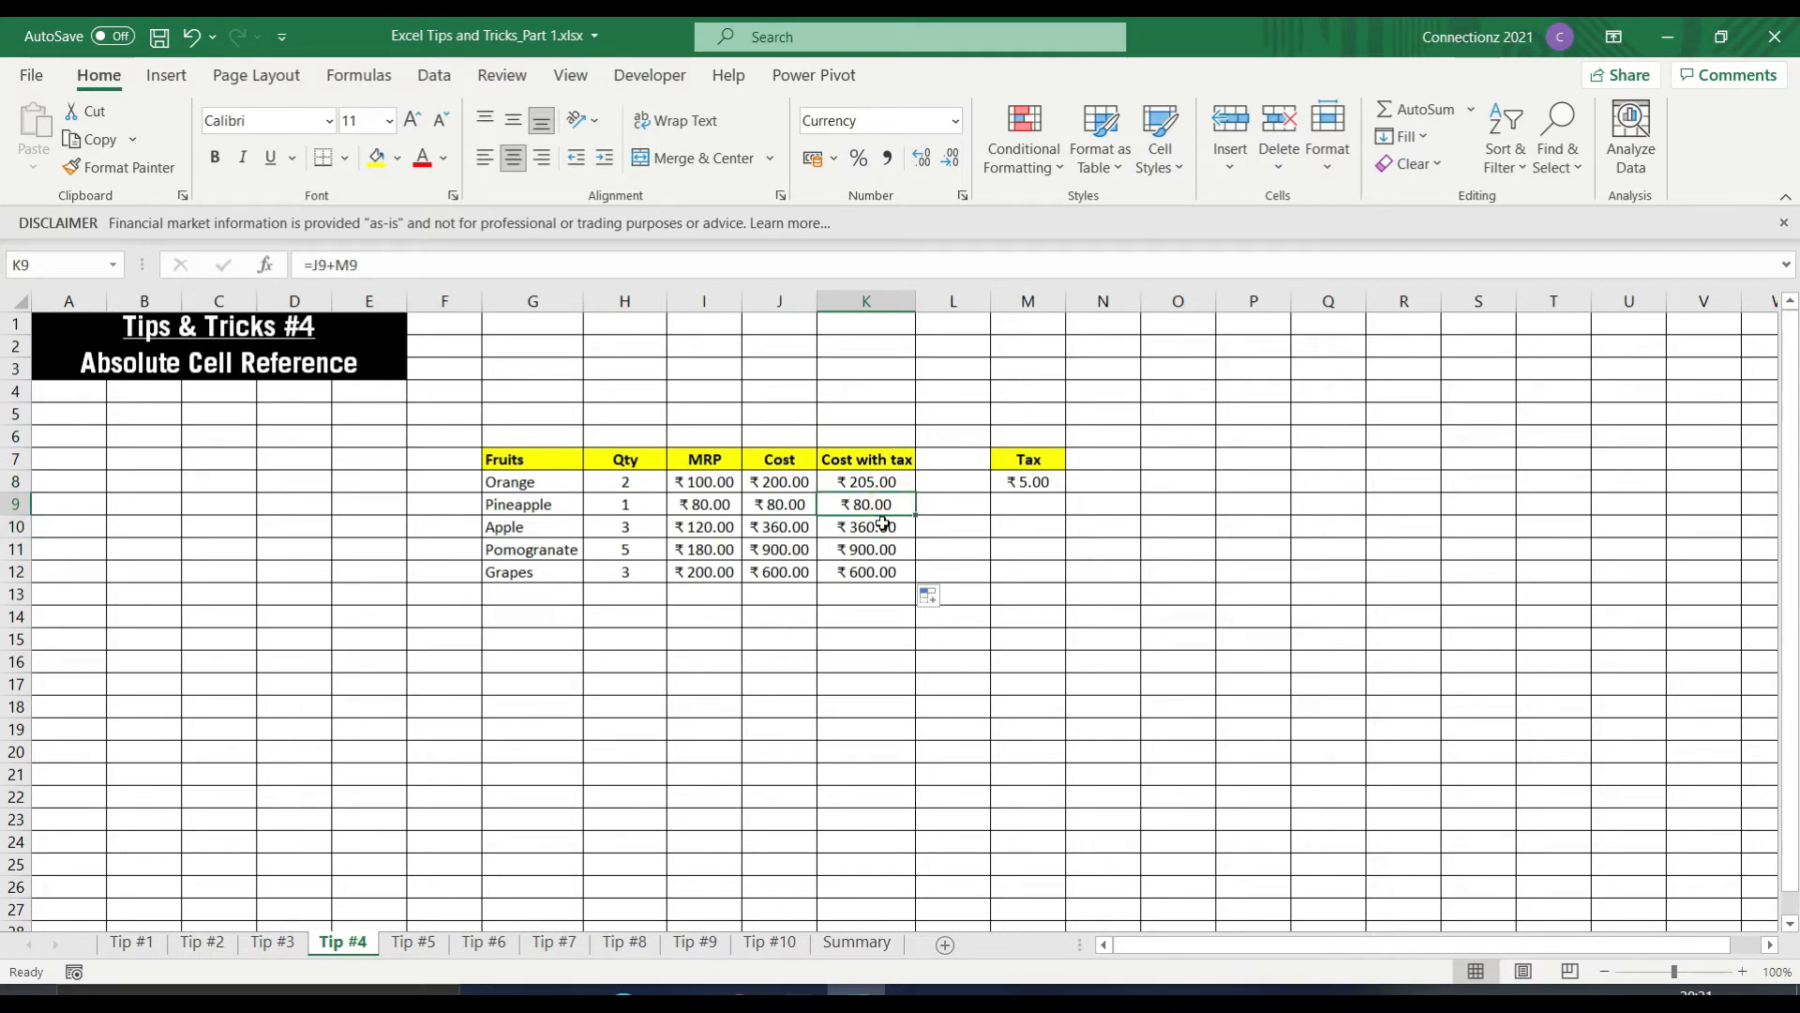
click(784, 509)
click(856, 512)
key(ctrl+grave)
key(Down)
key(Down)
key(Down)
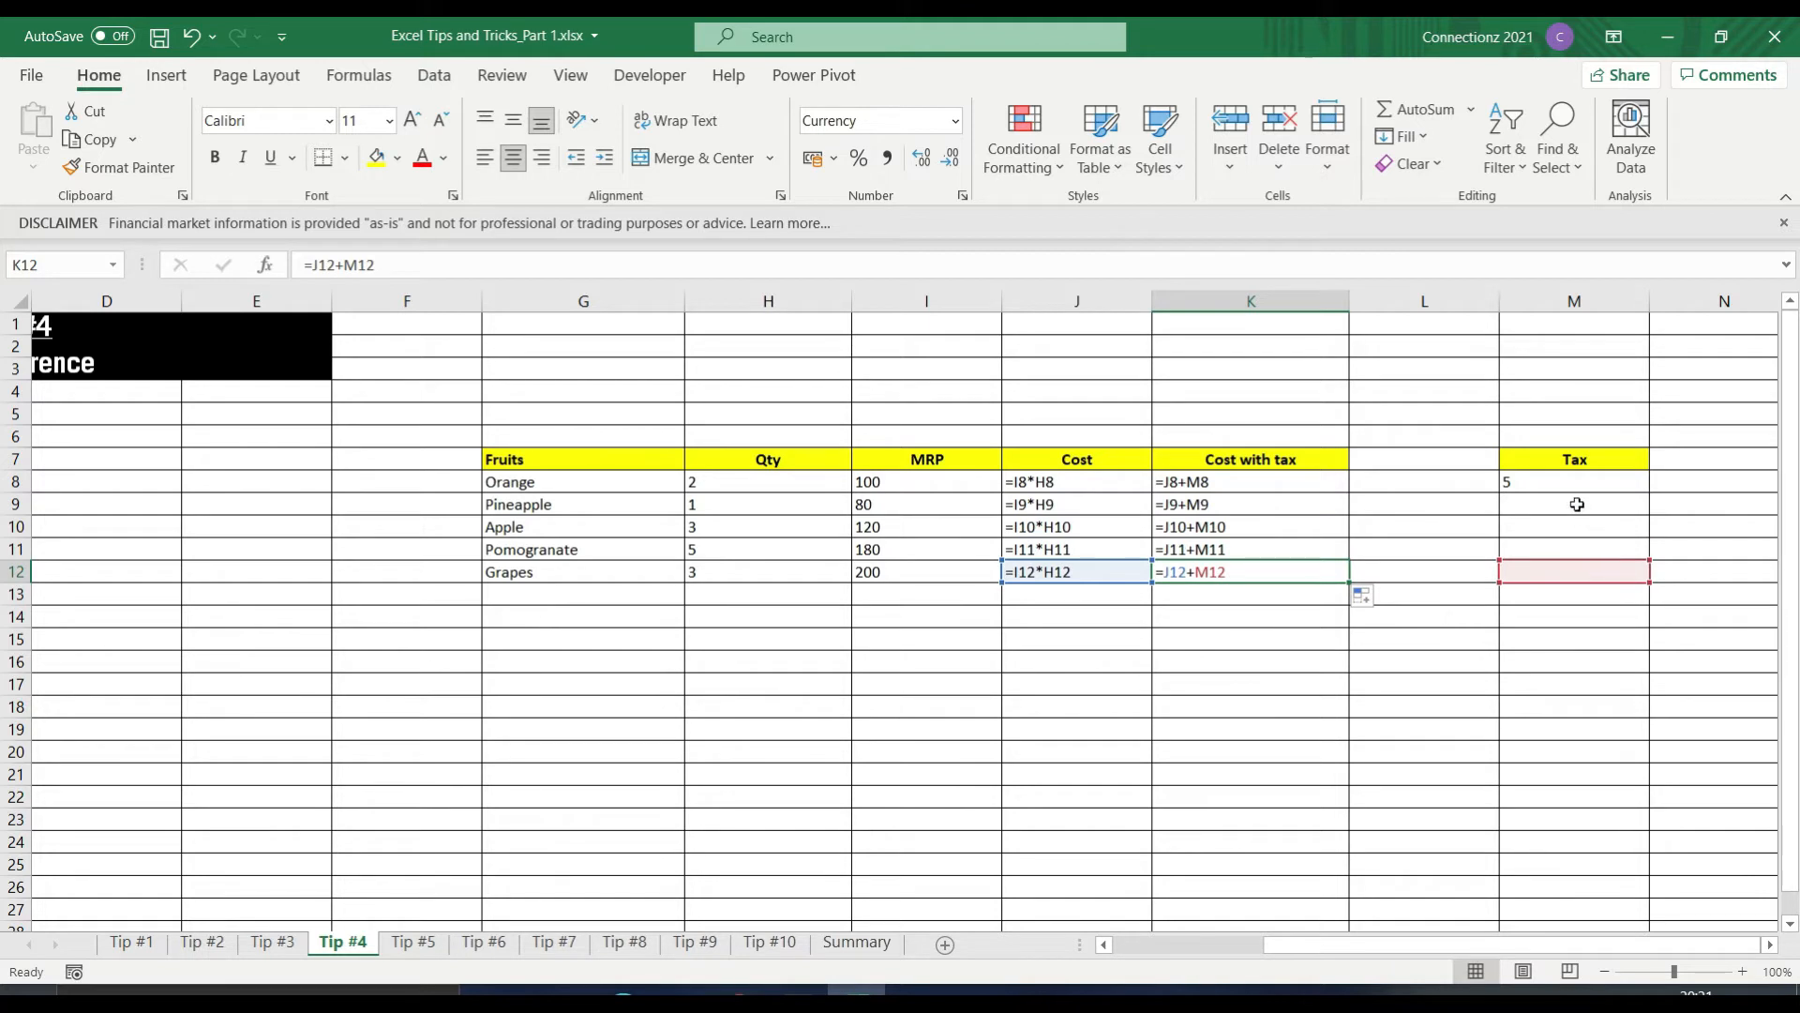
drag(1575, 503, 1578, 574)
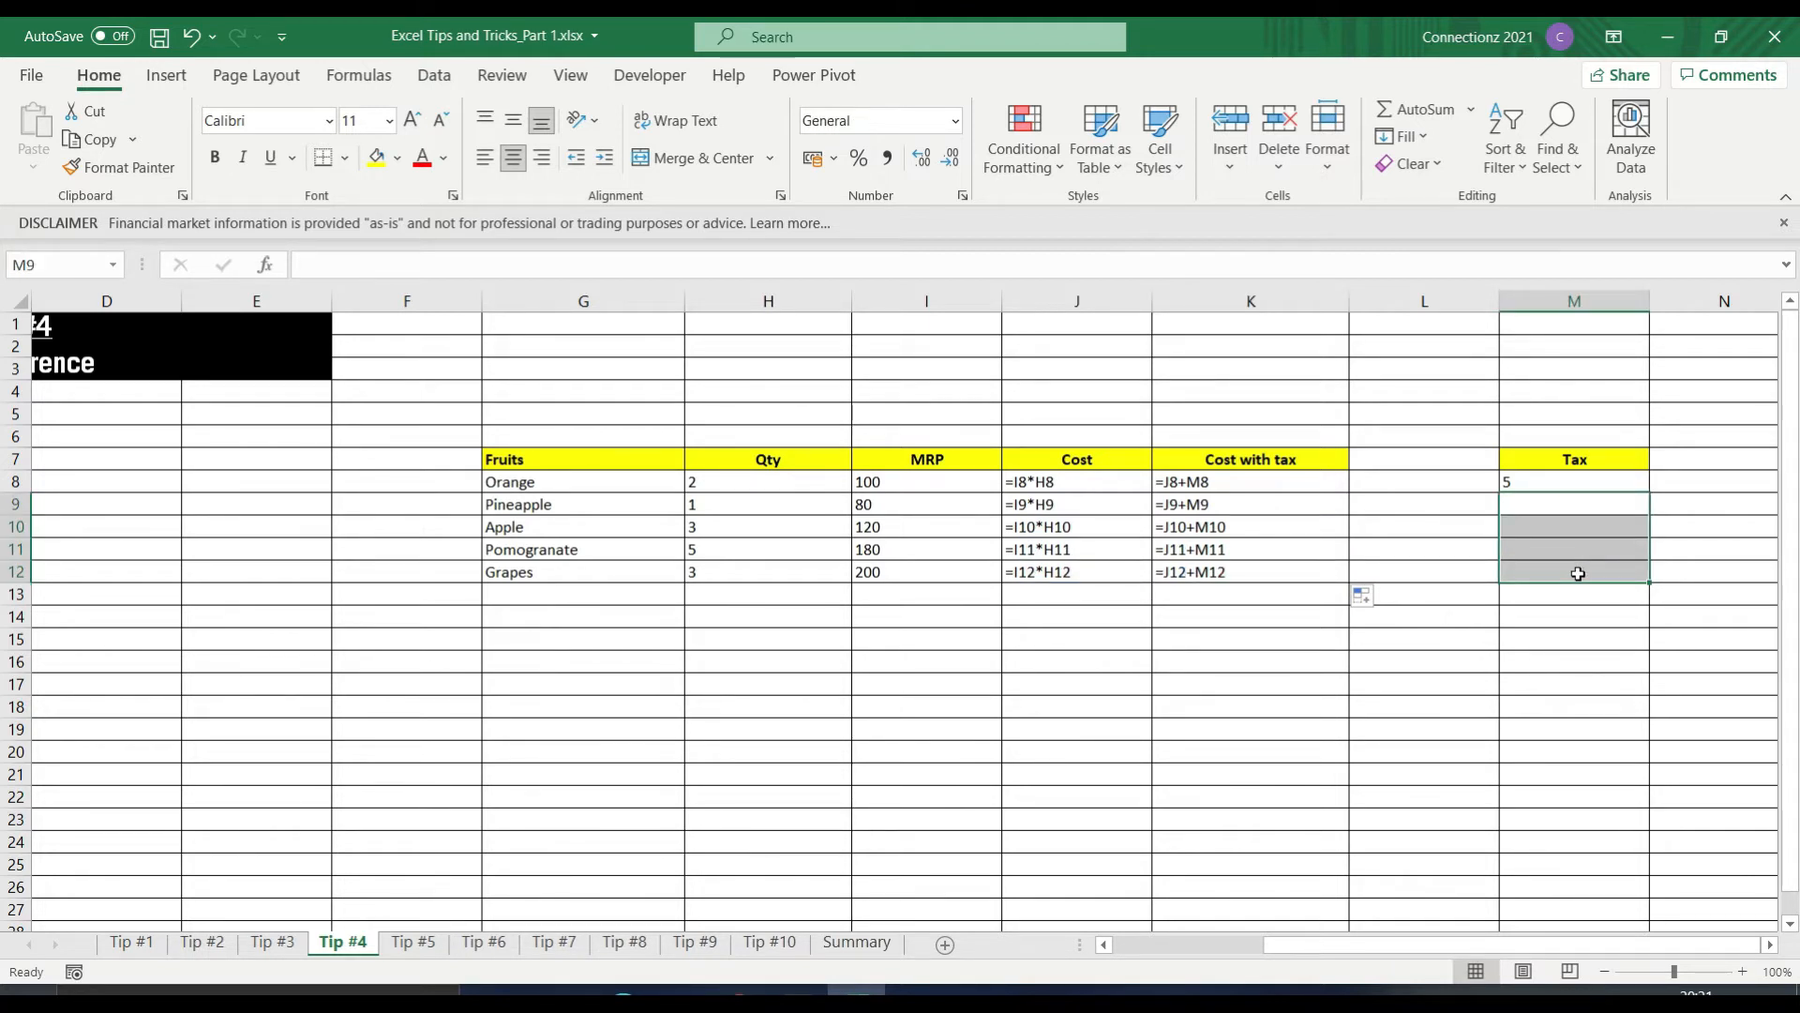
click(1550, 485)
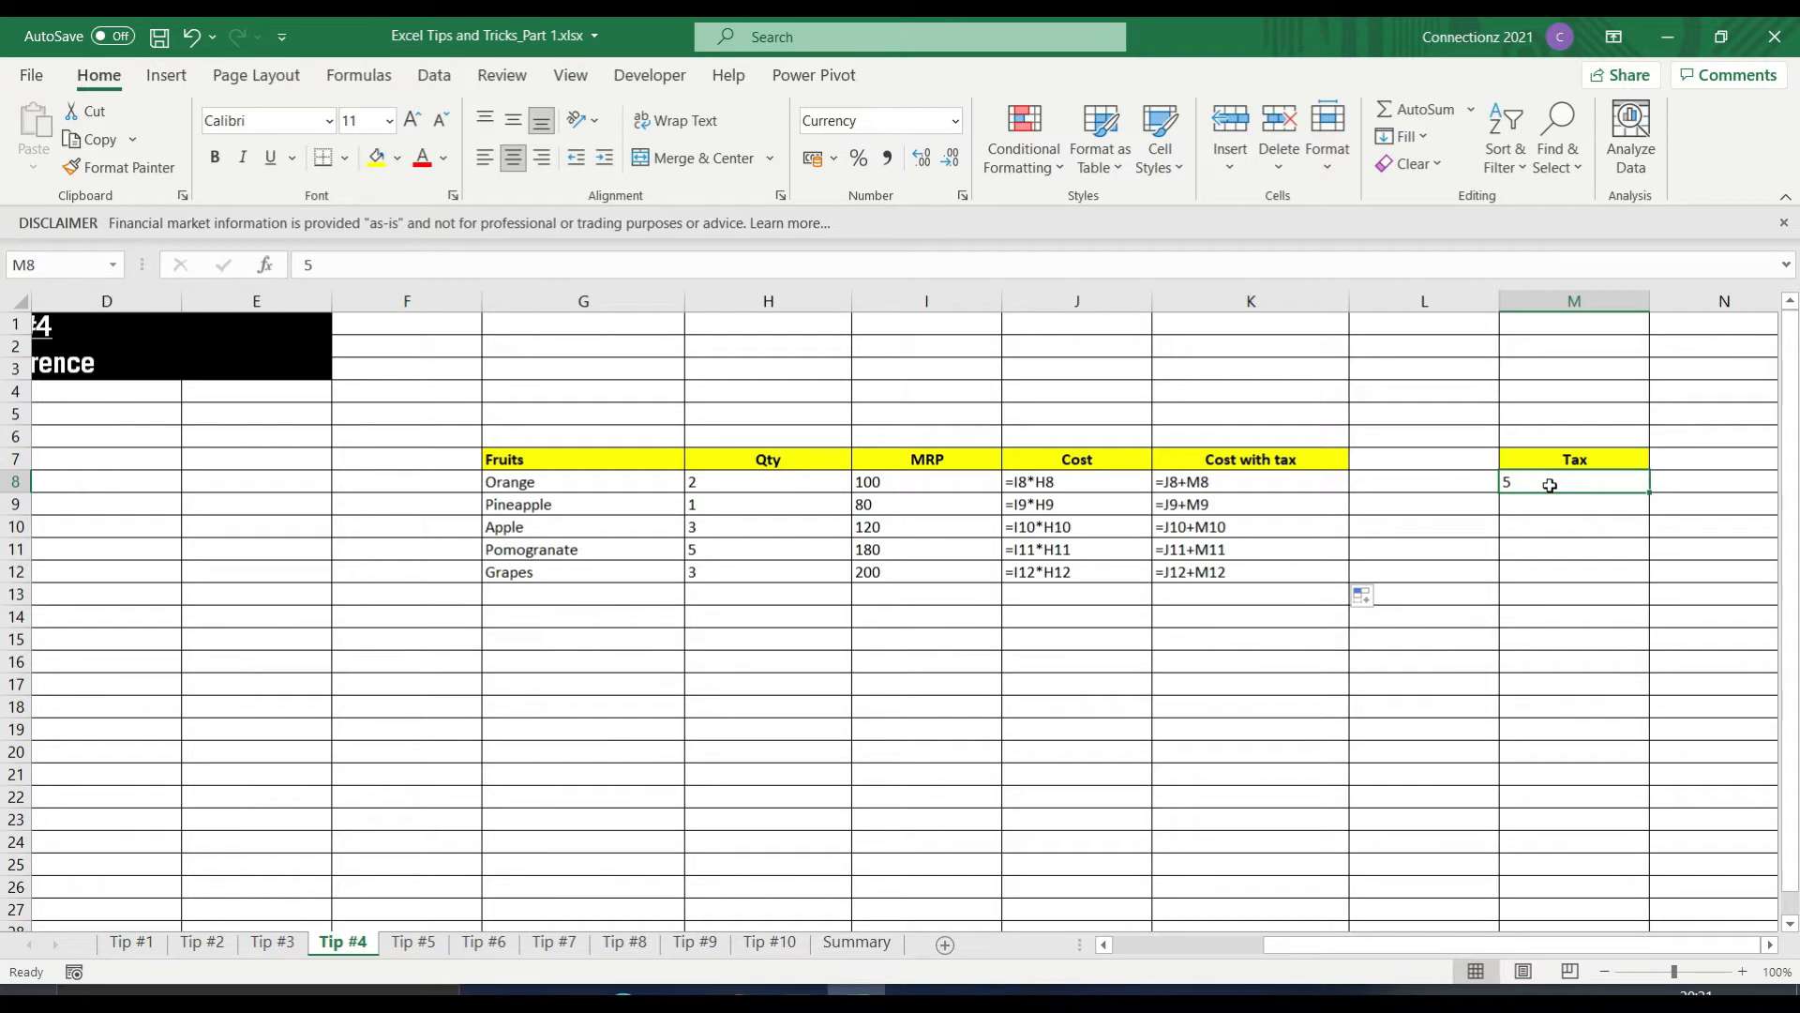
Make the tax reference in K8 absolute so the formula reads =J8+$M$8, and refill it down to K12.
double_click(1302, 485)
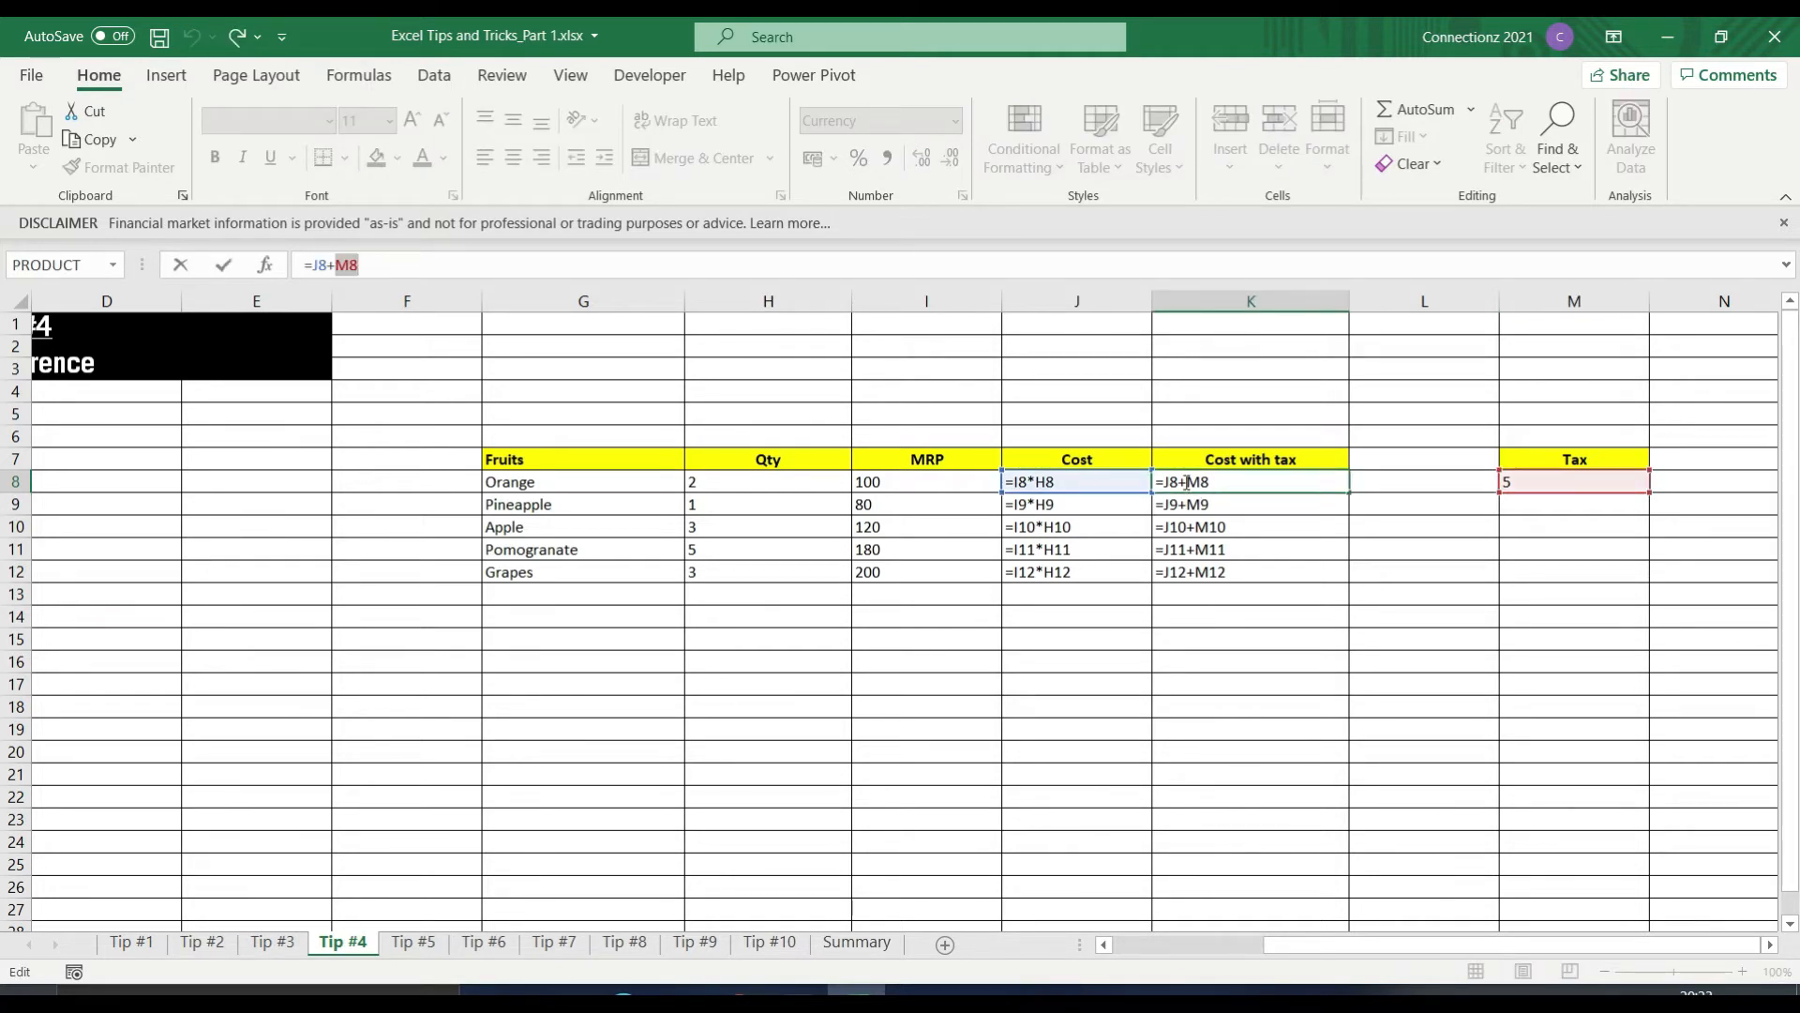
drag(1188, 483, 1215, 483)
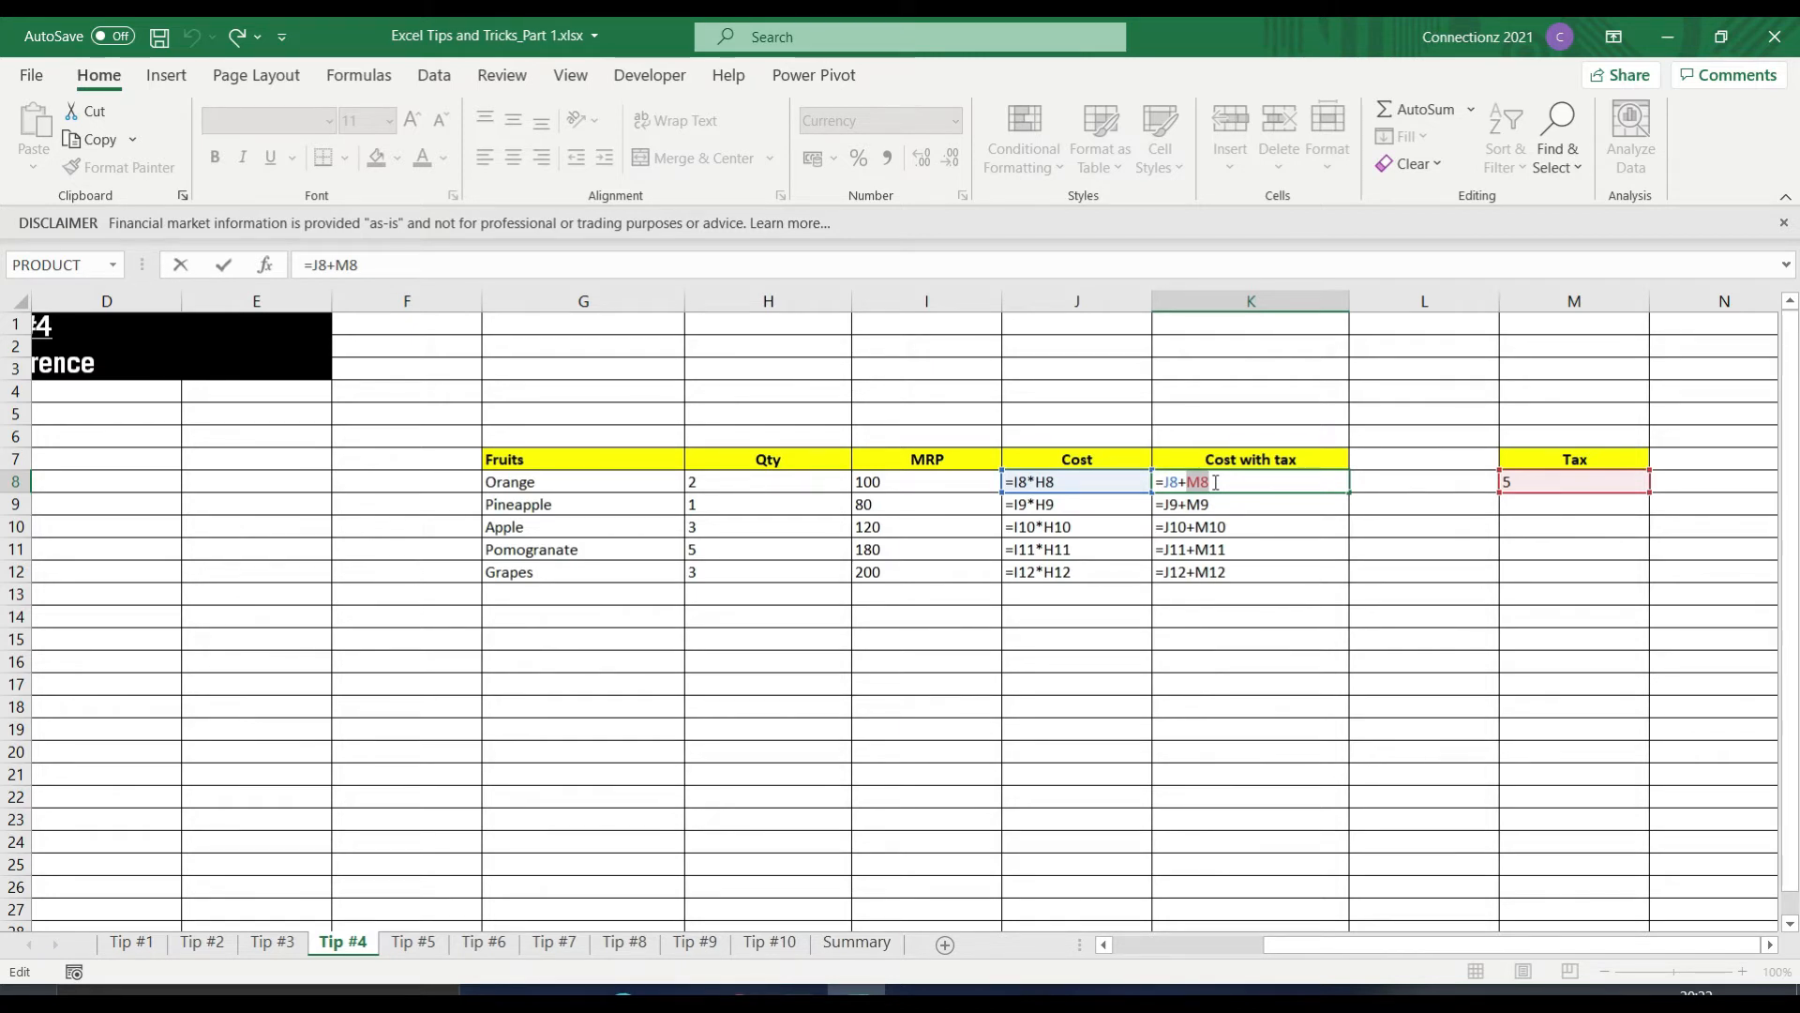
key(F4)
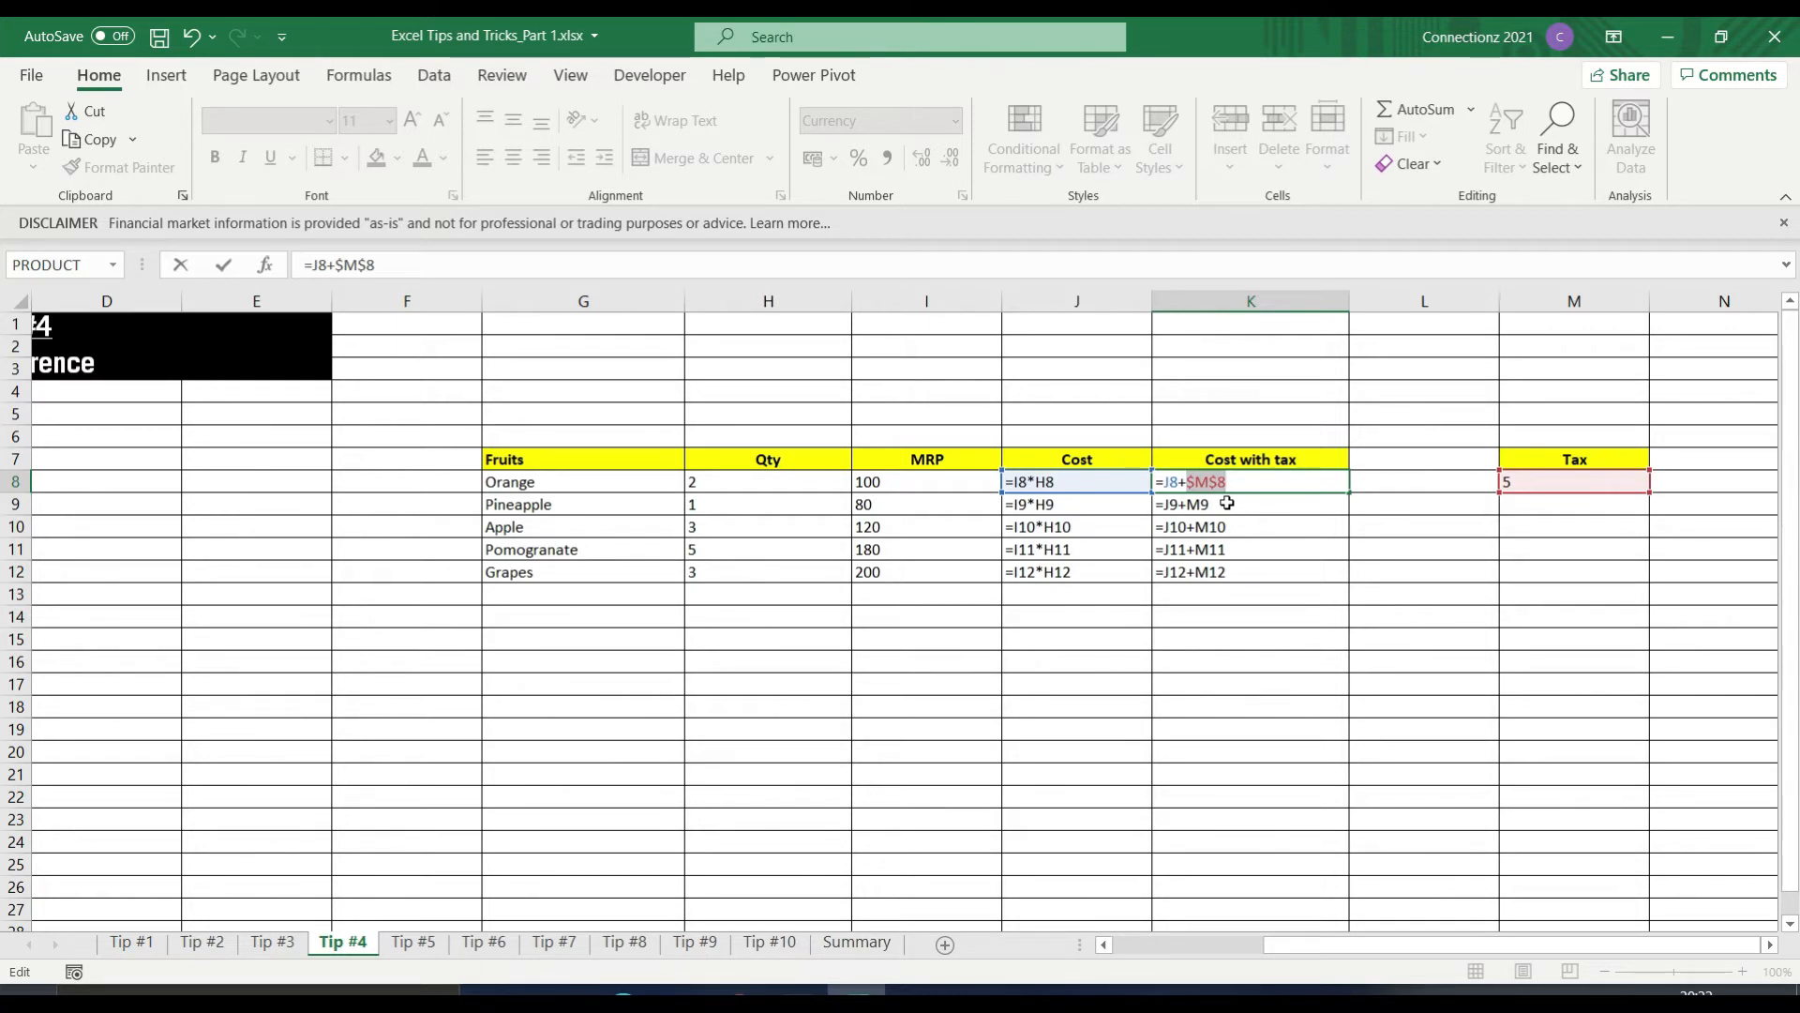
key(ctrl+Return)
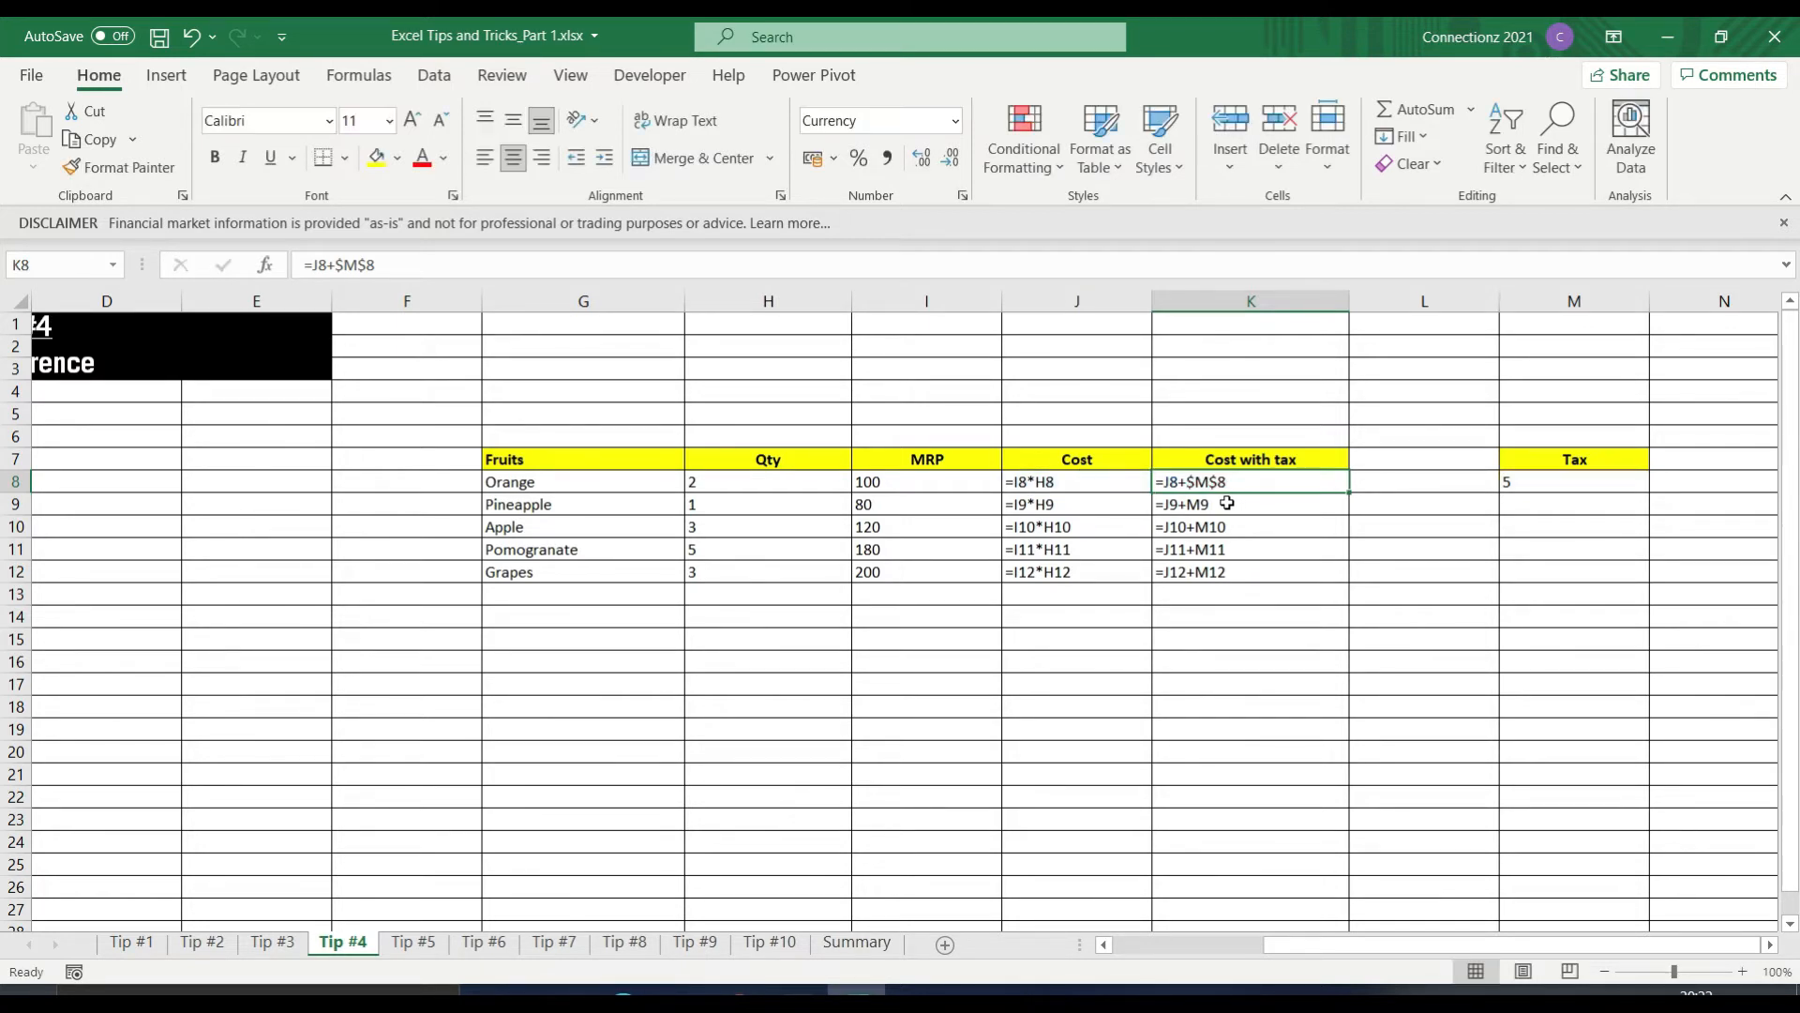
double_click(1349, 495)
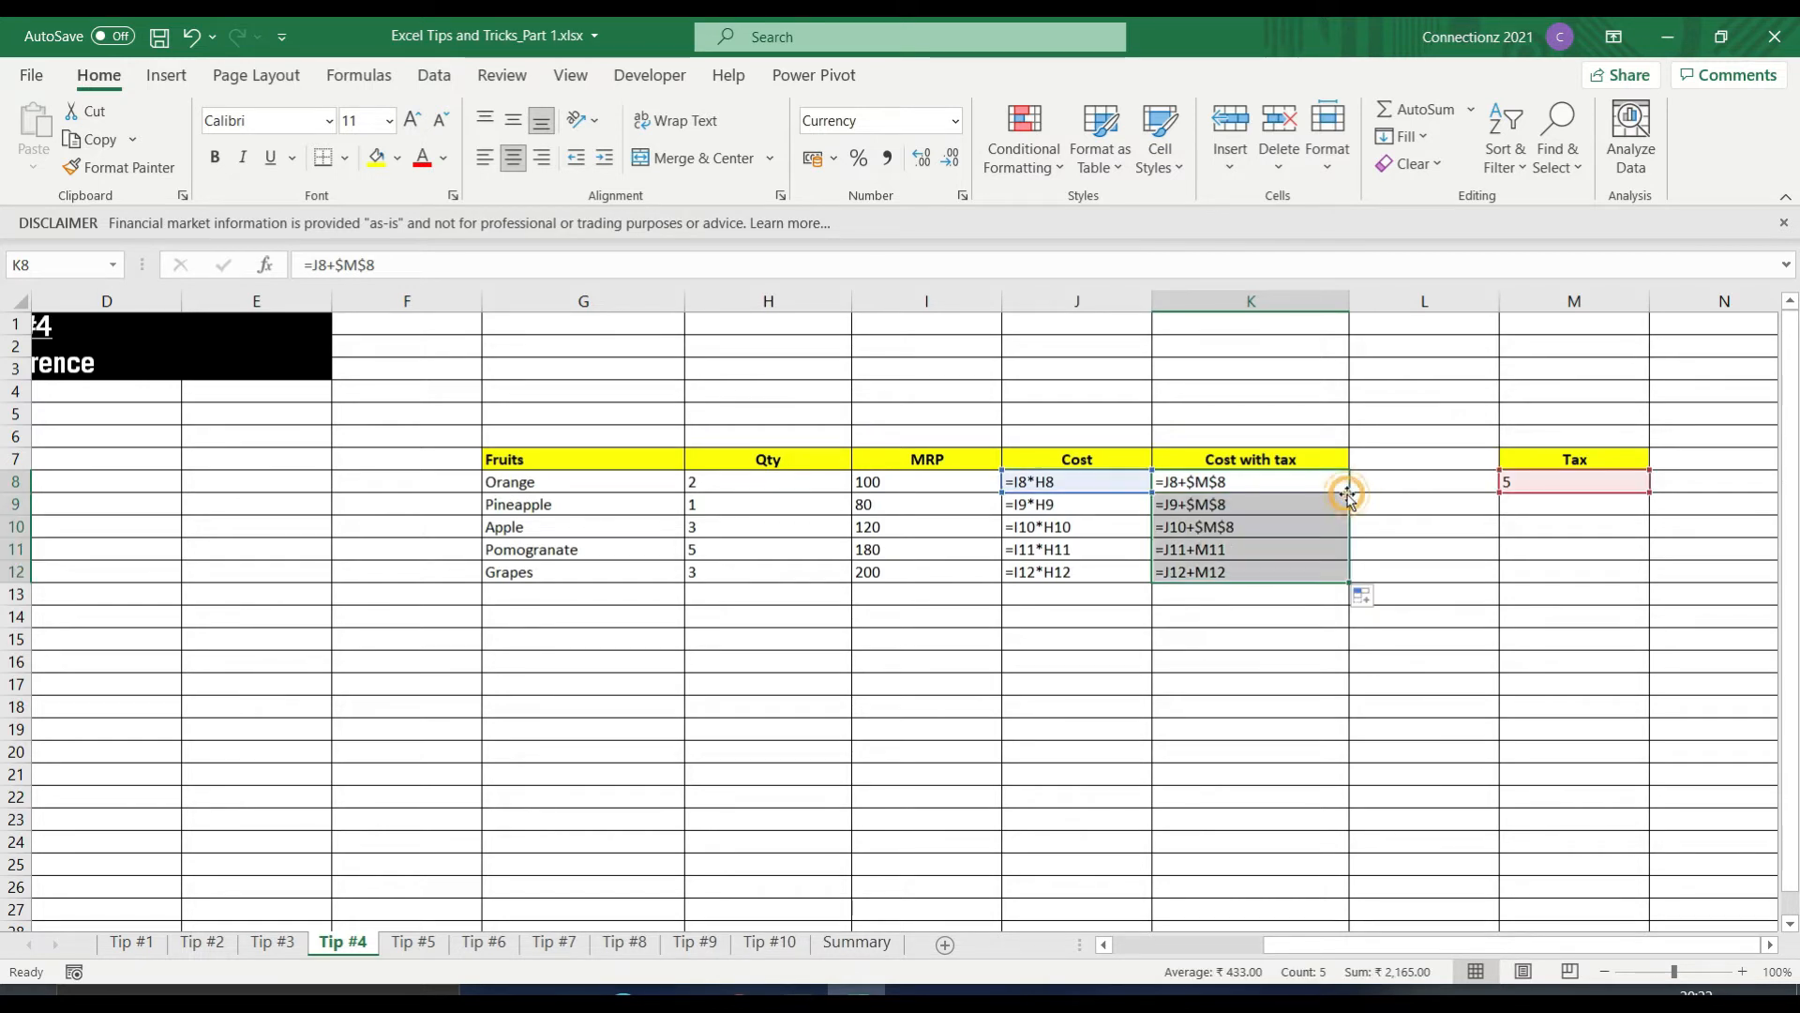
Switch back to values and compare the Pineapple and Apple Cost with tax results with their costs and the tax.
click(1255, 504)
key(ctrl+grave)
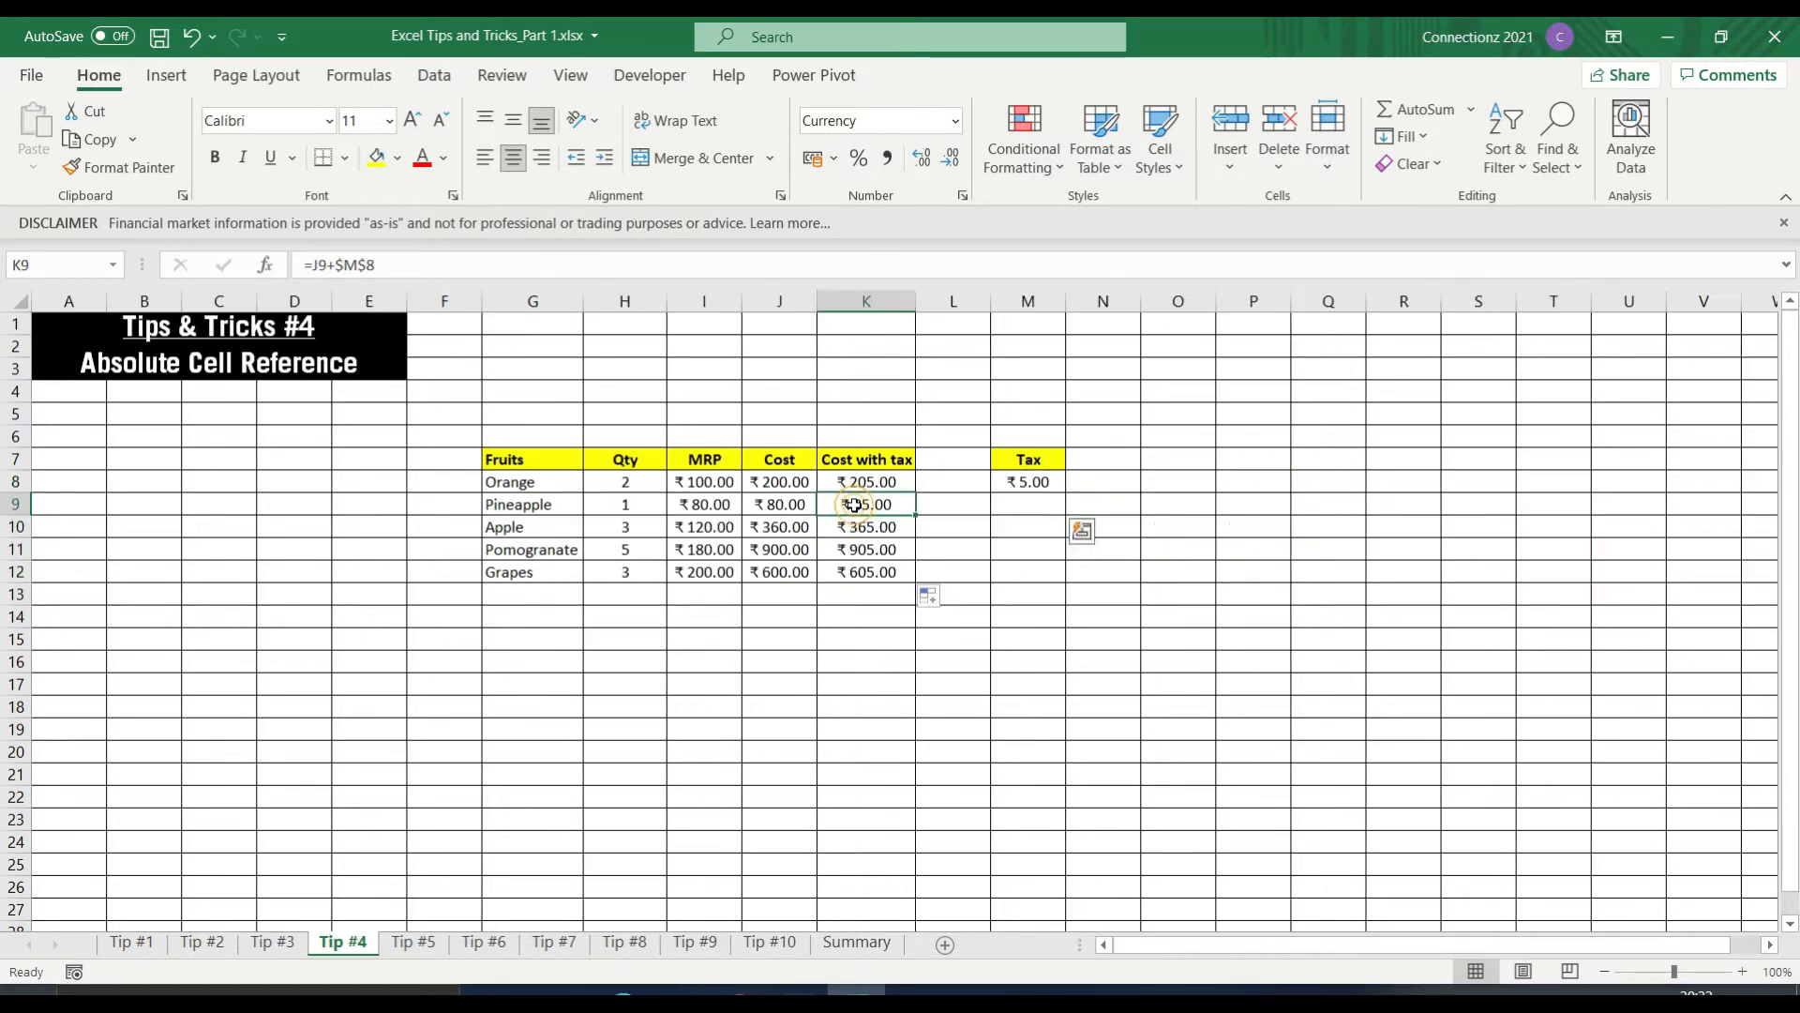
click(1041, 484)
click(868, 526)
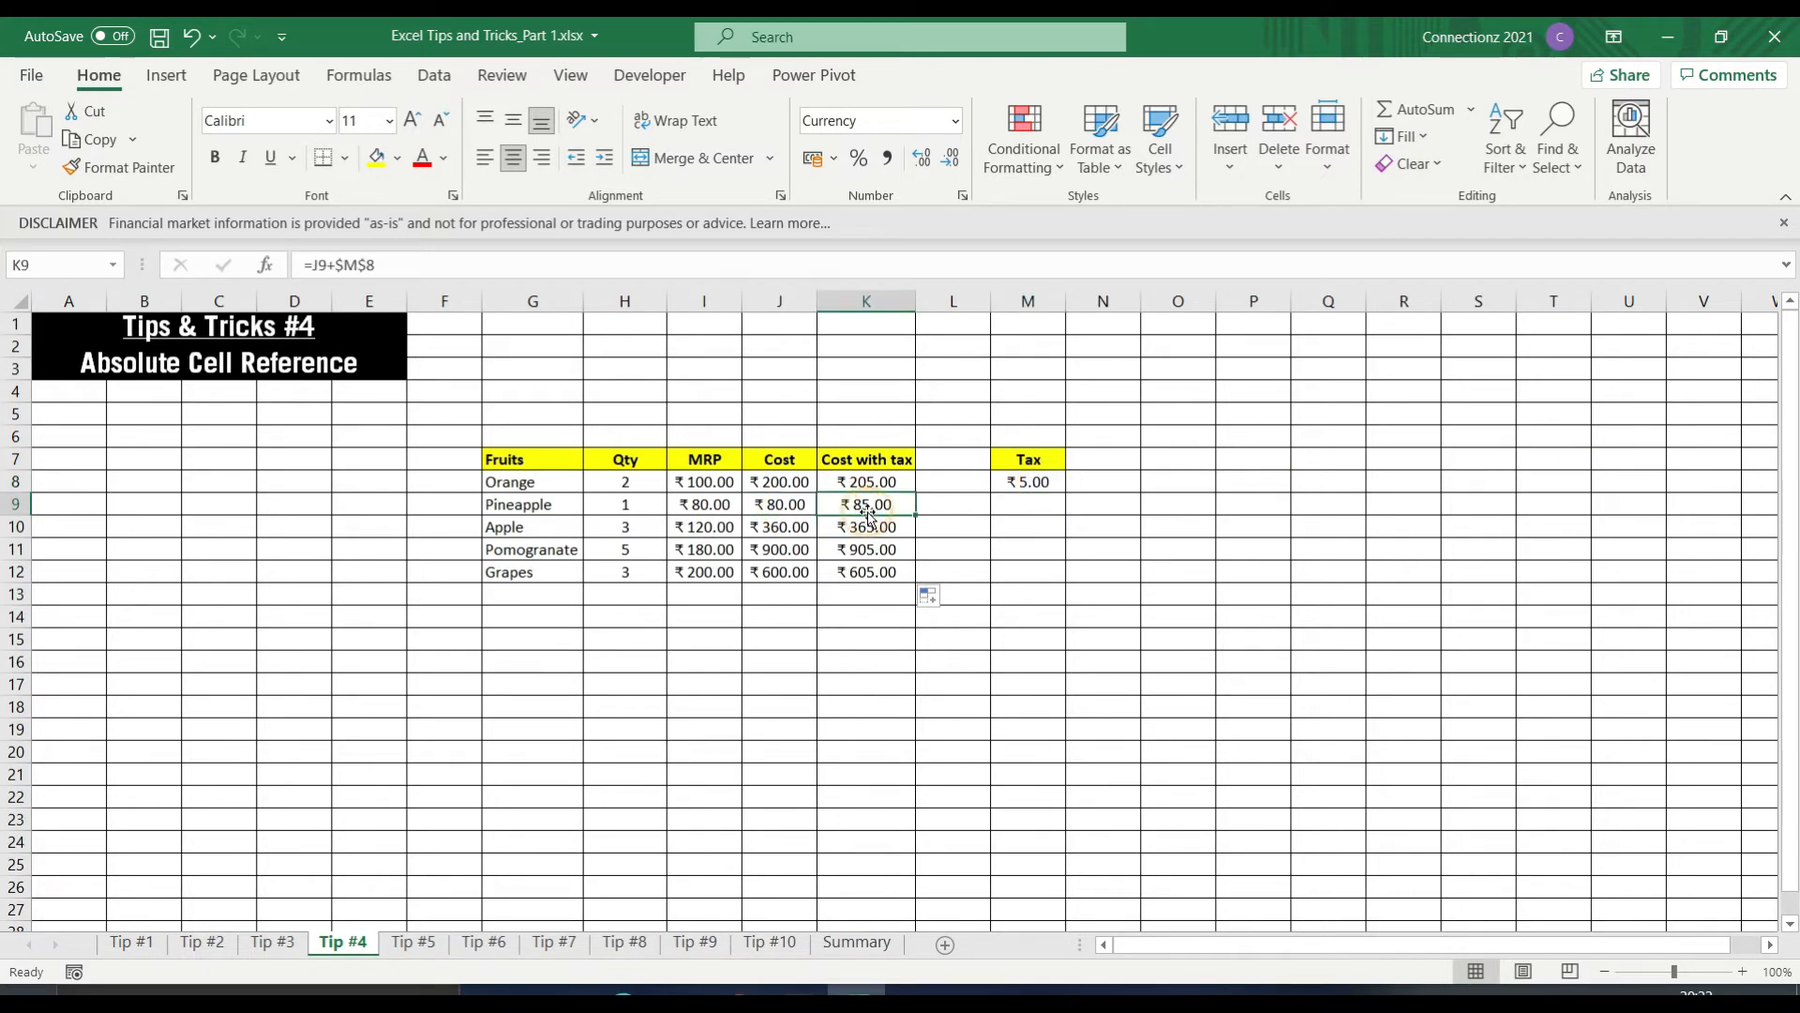
click(795, 527)
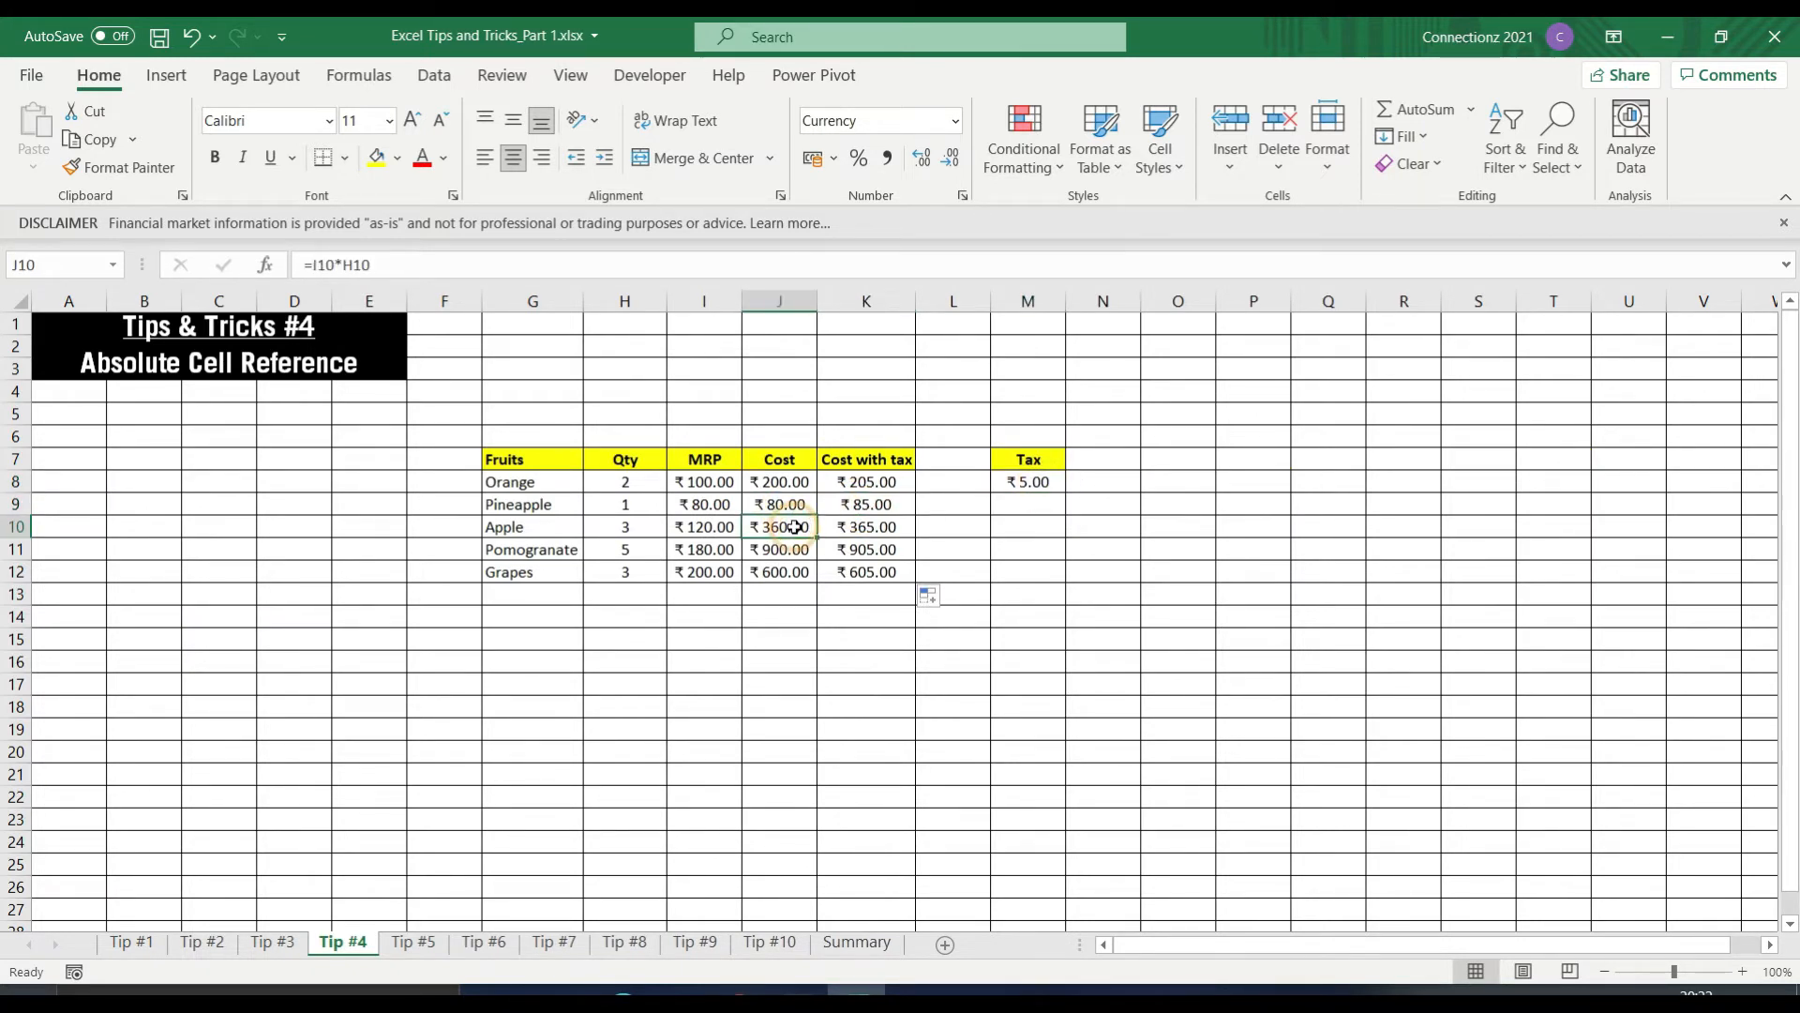
click(1016, 481)
click(869, 520)
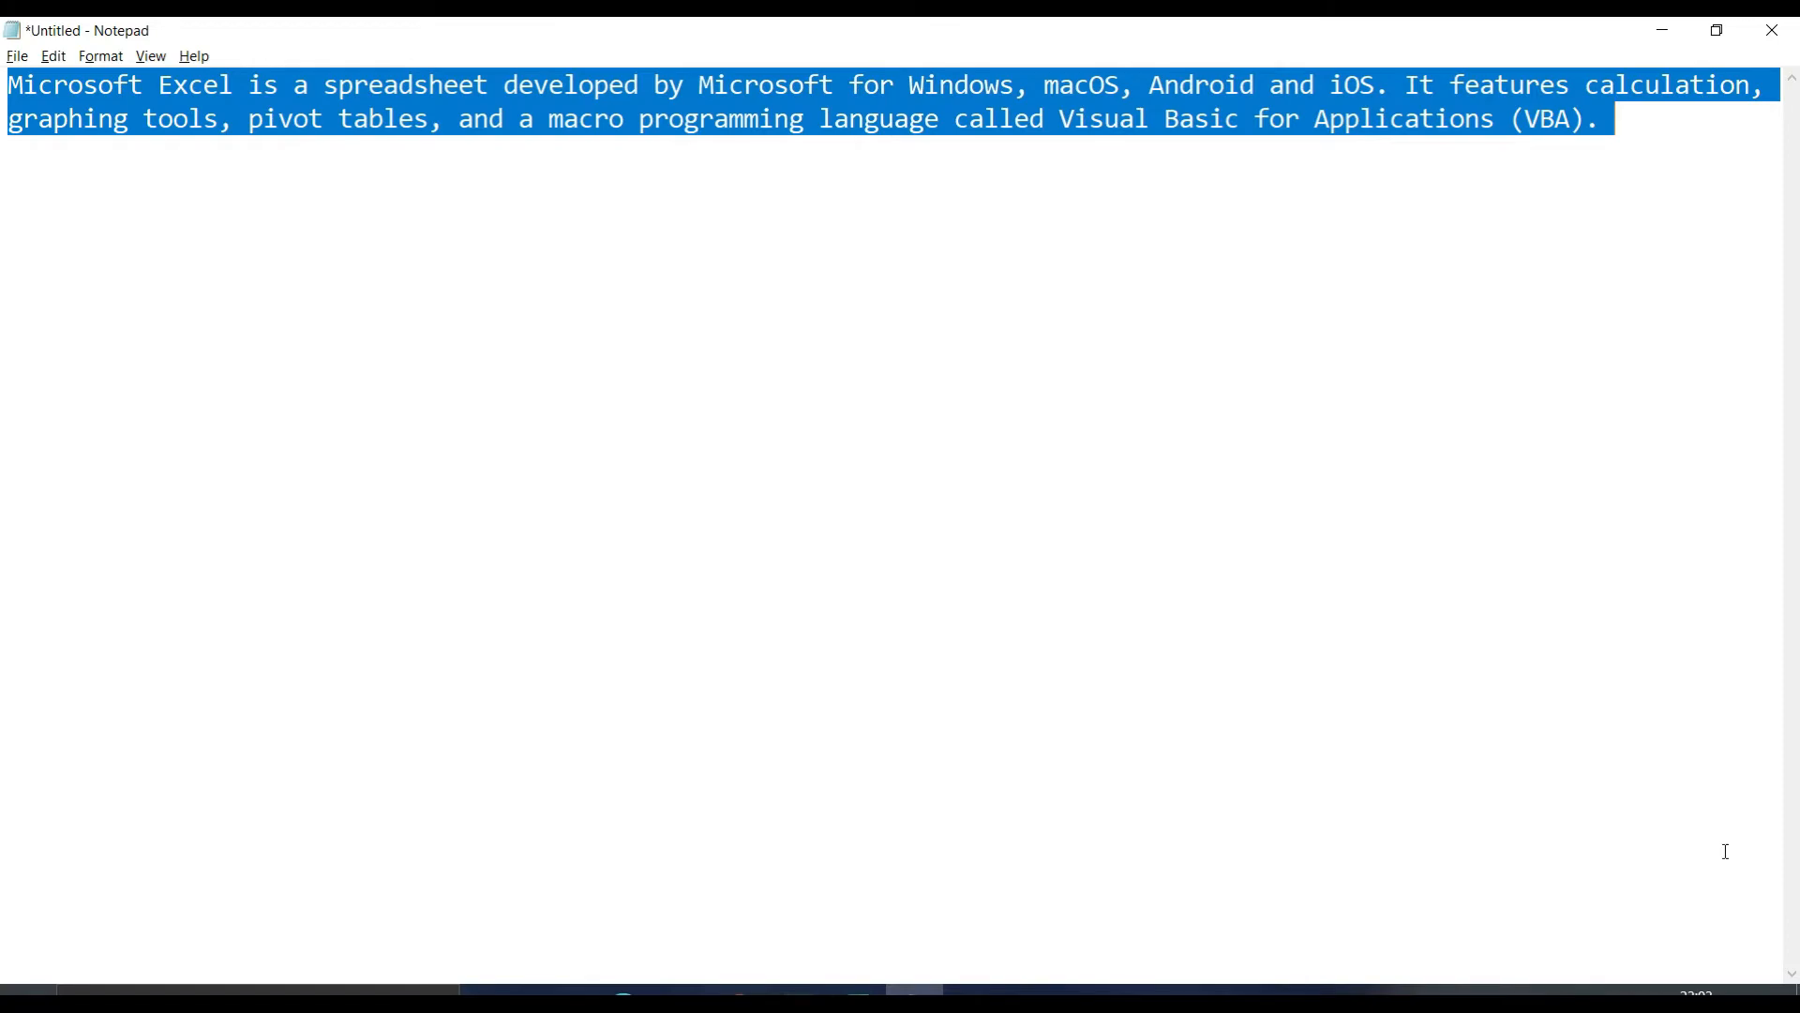
Copy the paragraph describing Microsoft Excel from Notepad into cell A6 of the Tip #5 sheet.
key(alt+o)
key(w)
key(alt+Tab)
text(Microsoft Excel is a spreadsheet developed by Microsoft for Windows, macOS, Android and iOS. It features calculation, graphing tools, pivot tables, and a macro programming language called Visual Basic for Applications (VBA).)
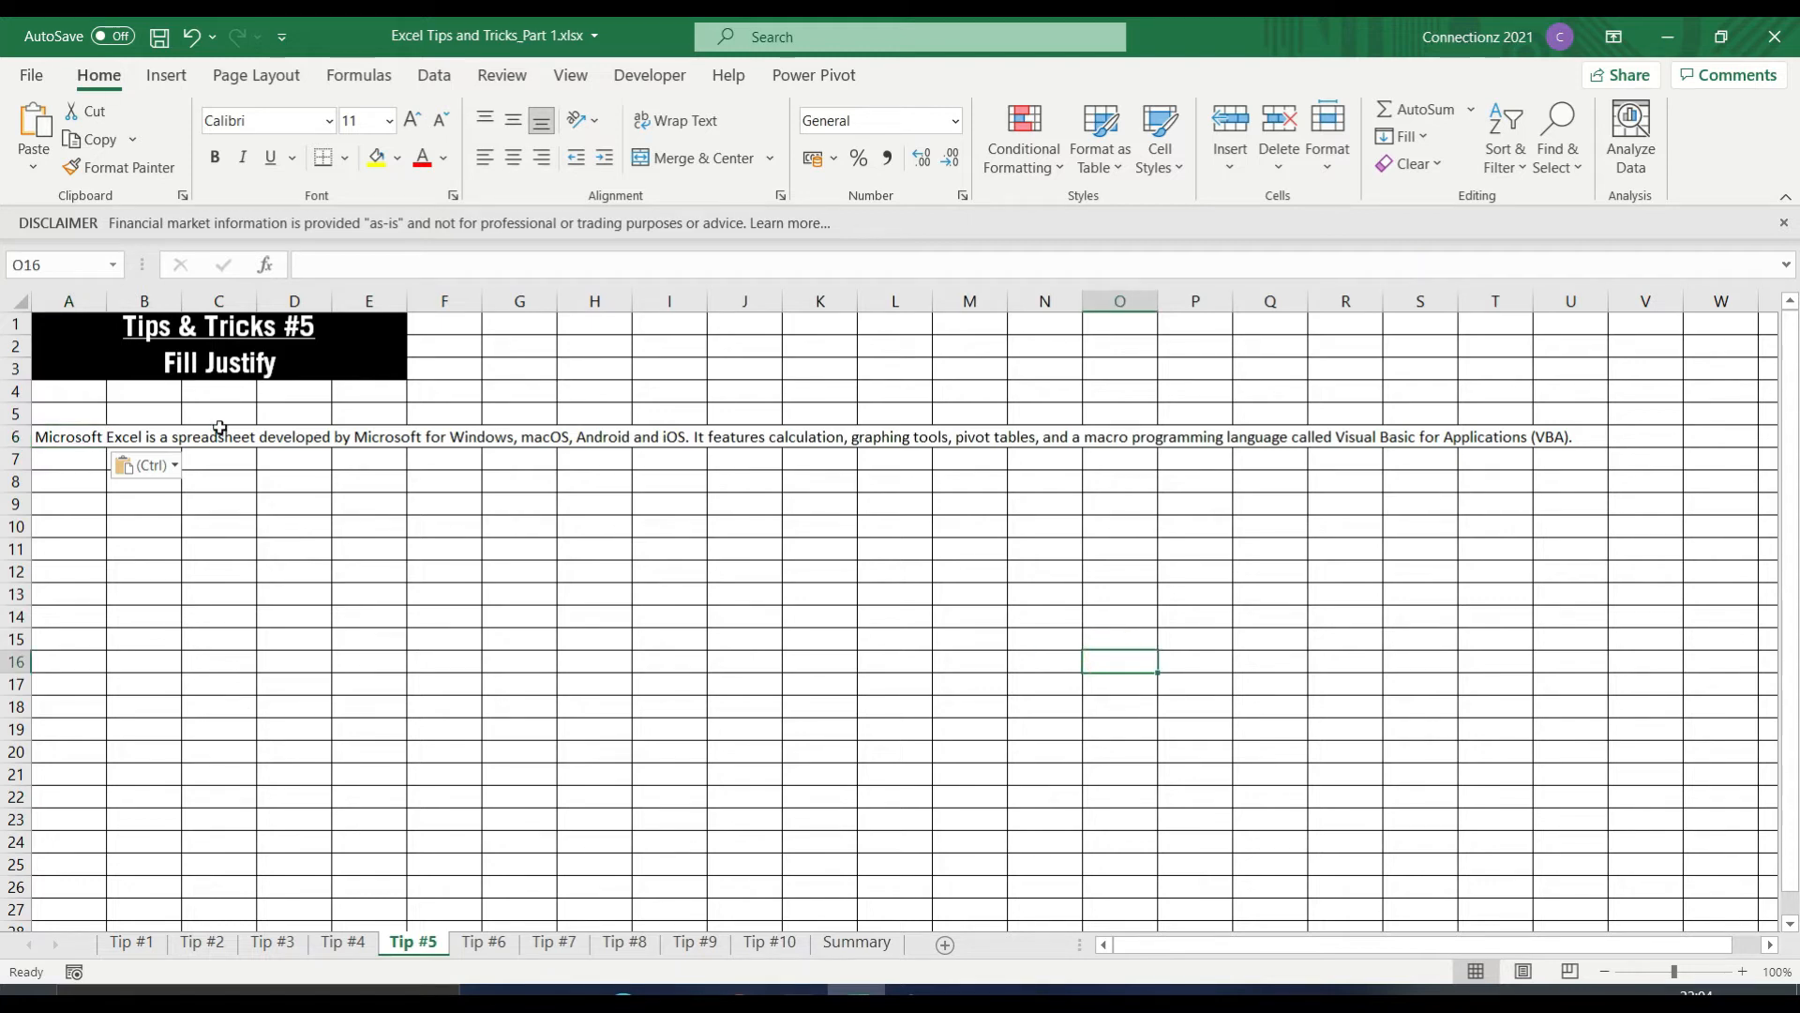
Try to split the A6 paragraph manually by moving portions of text into the rows below, starting after "developed by".
click(622, 264)
key(ctrl+Delete)
key(Return)
text(Microsoft for Windows, macOS, Android and iOS. It features calculation, graphing tools, pivot tables, and a macro programming language called Visual Basic for Applications (VBA).)
click(640, 265)
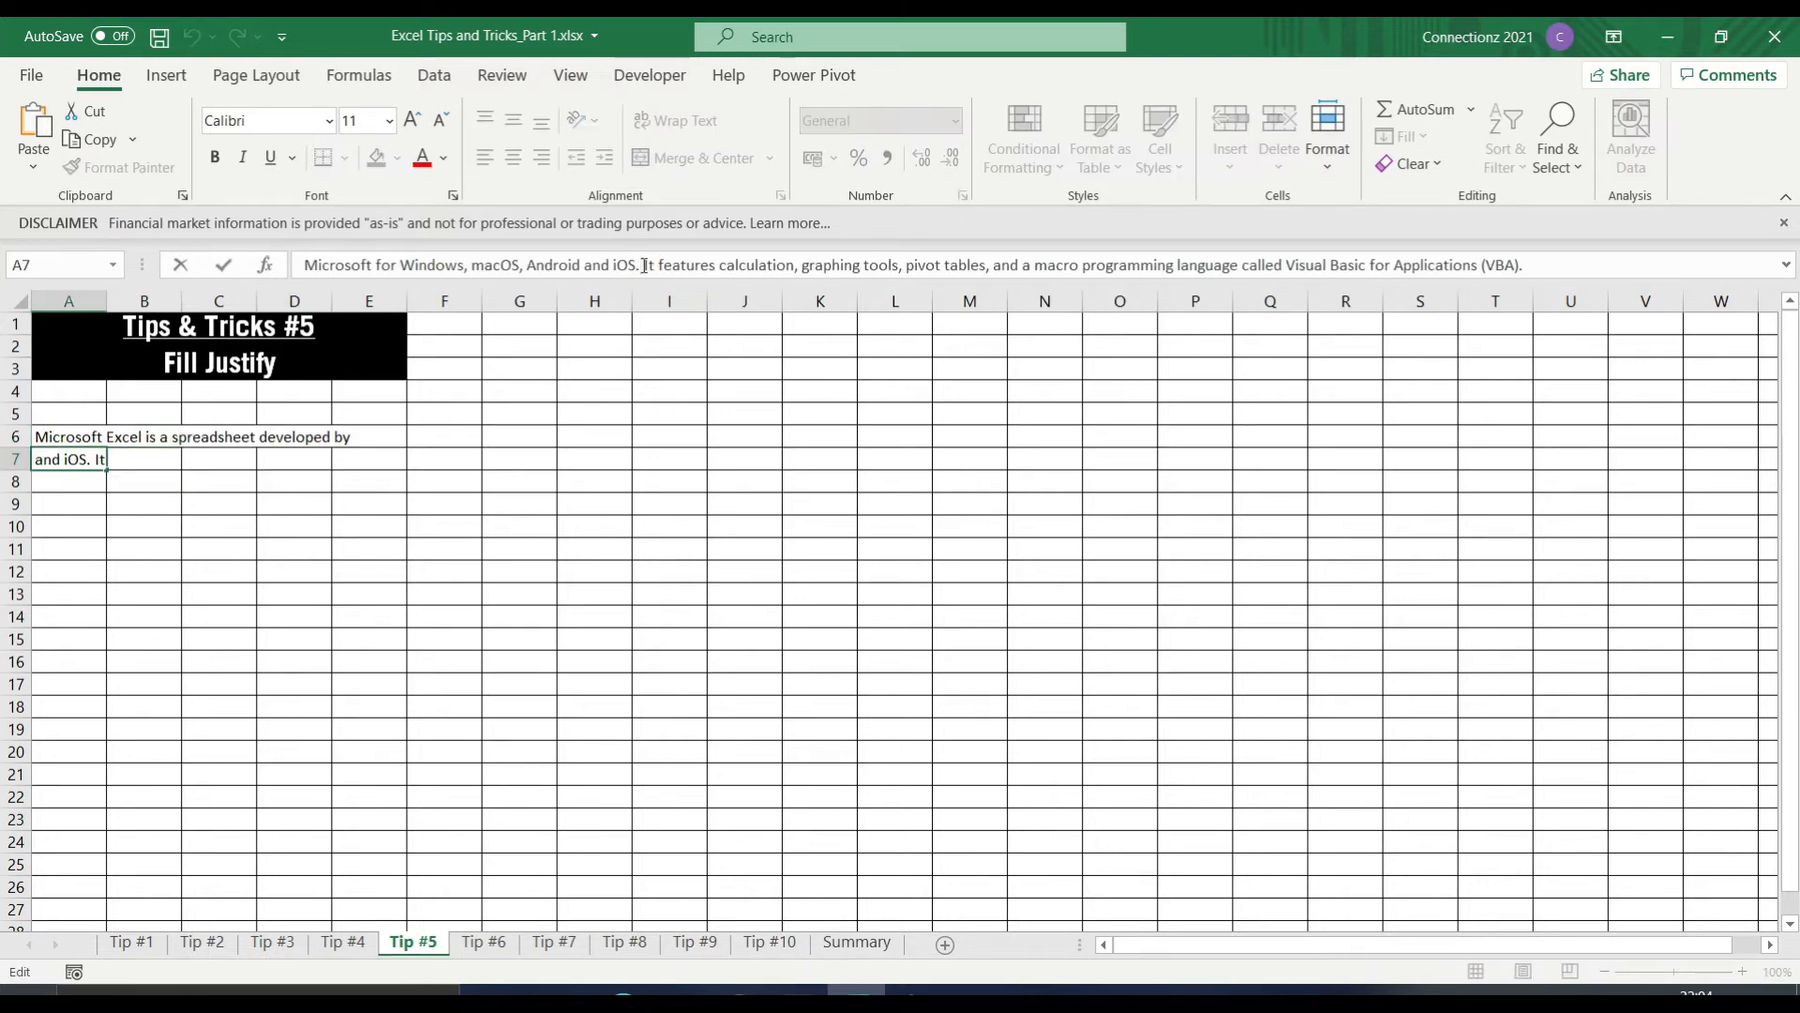
key(shift+End)
key(ctrl+x)
key(Return)
key(ctrl+v)
drag(658, 268, 1195, 266)
key(ctrl+x)
click(48, 505)
key(ctrl+v)
drag(680, 266, 836, 267)
key(ctrl+x)
click(60, 527)
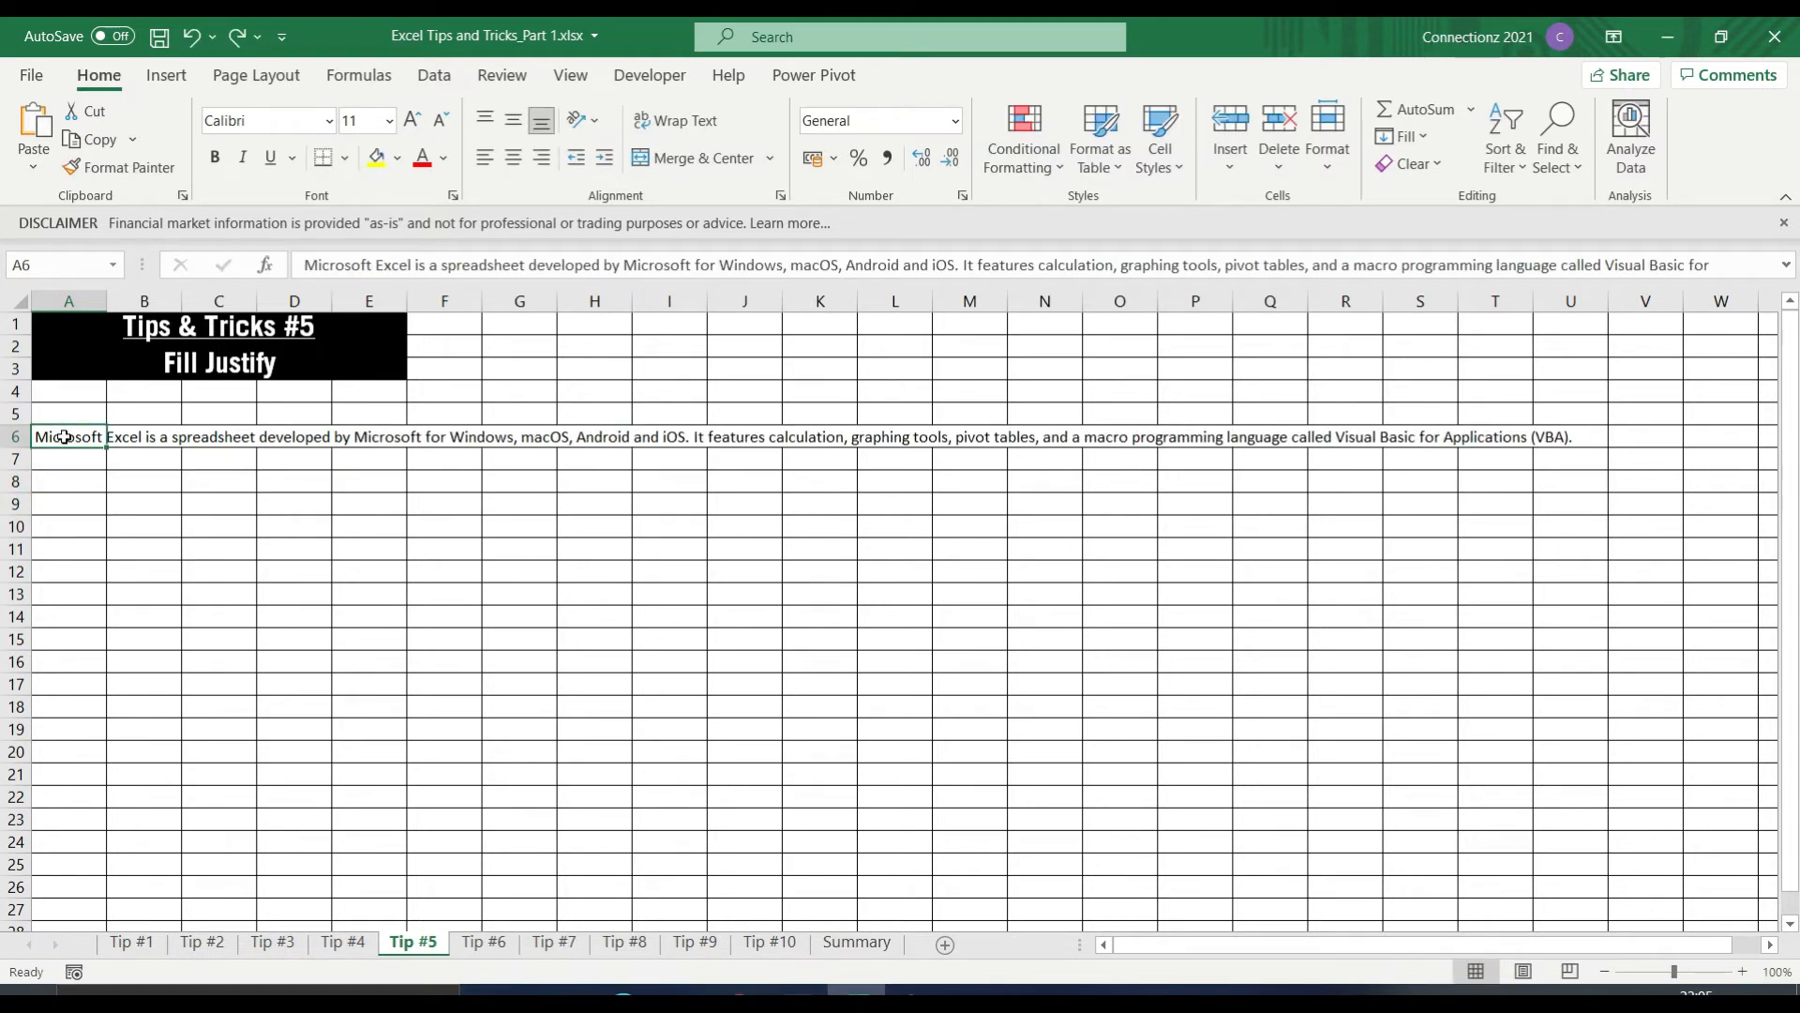
Try Fill Justify on the paragraph across A6:E6 only, allowing the text to extend below the selected range.
drag(63, 437, 358, 436)
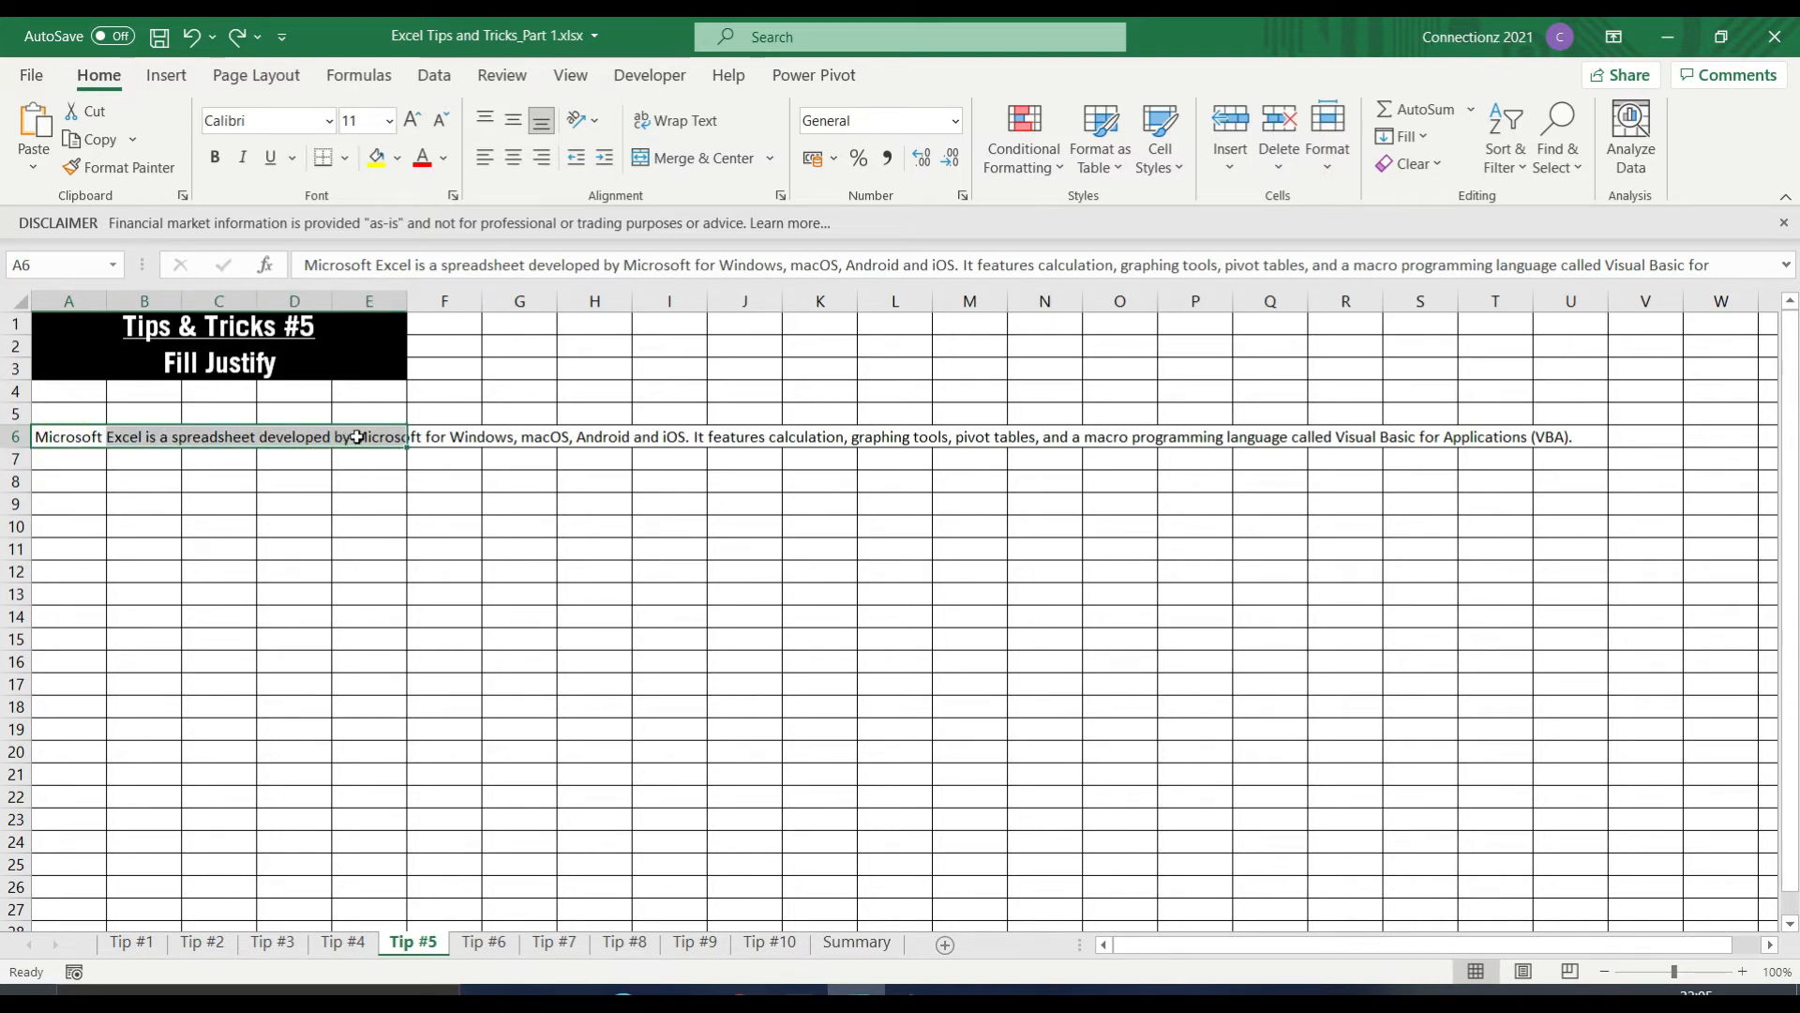
click(103, 81)
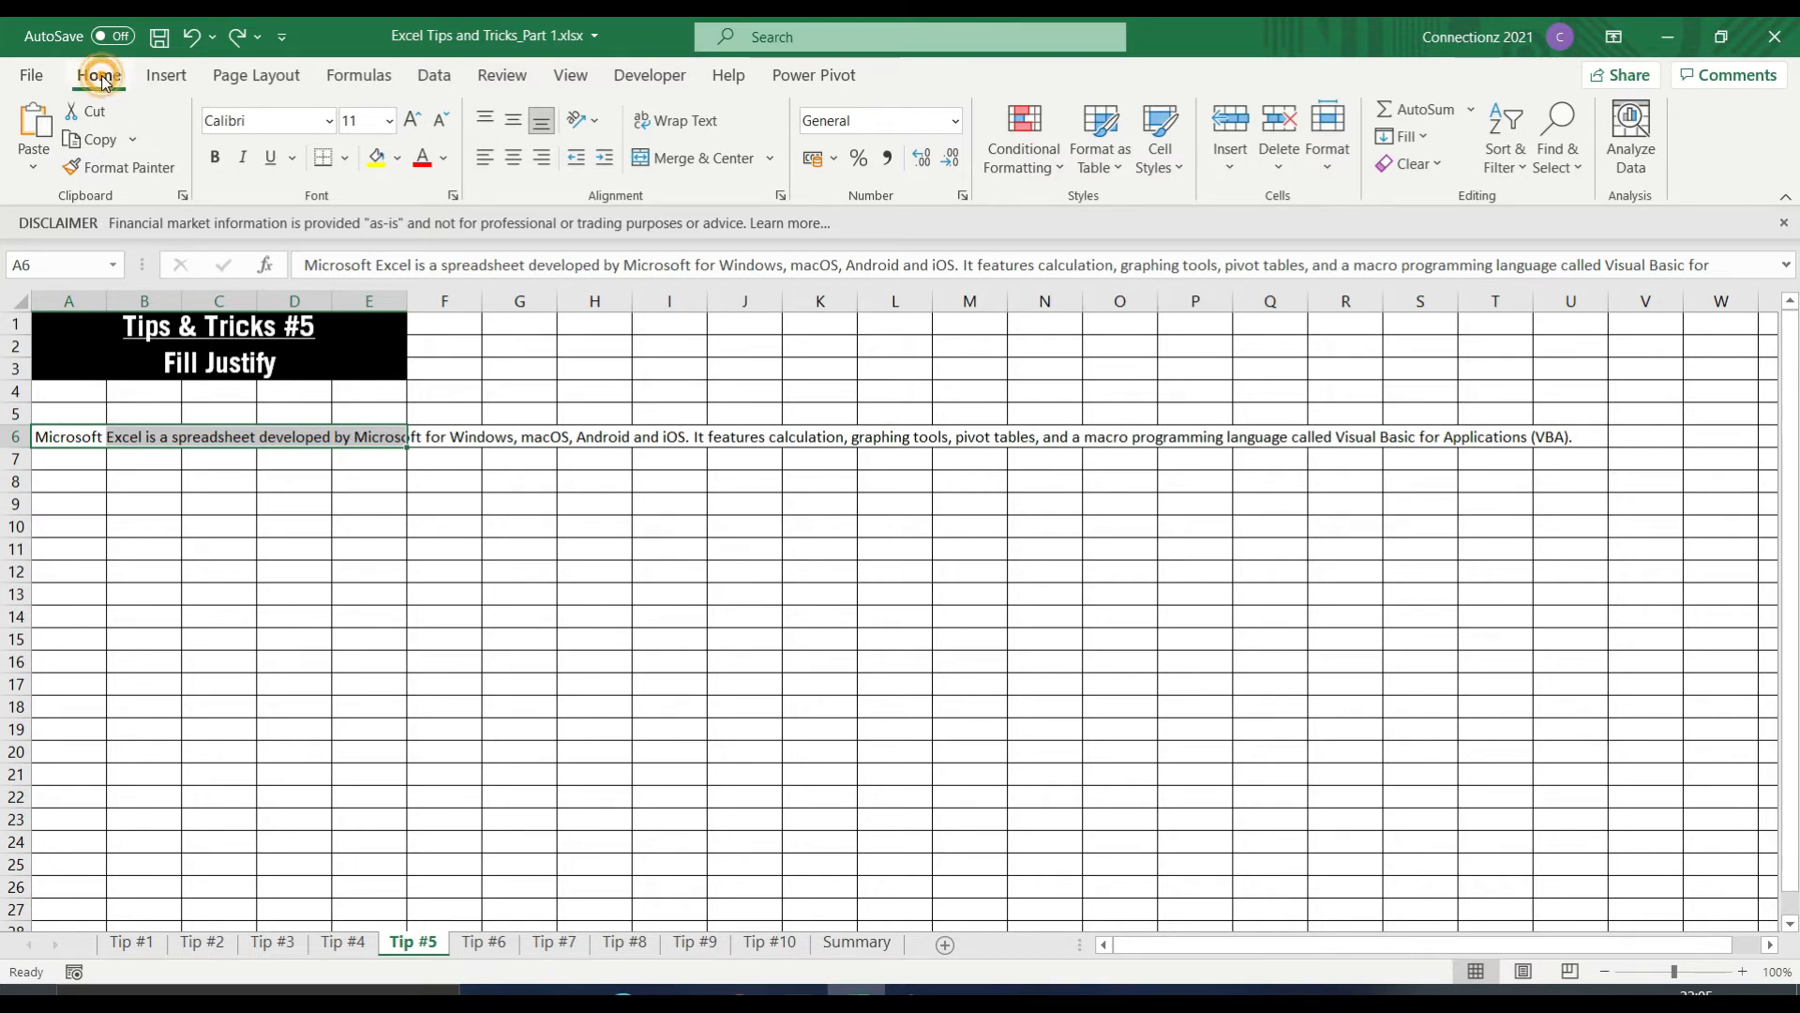
click(1419, 138)
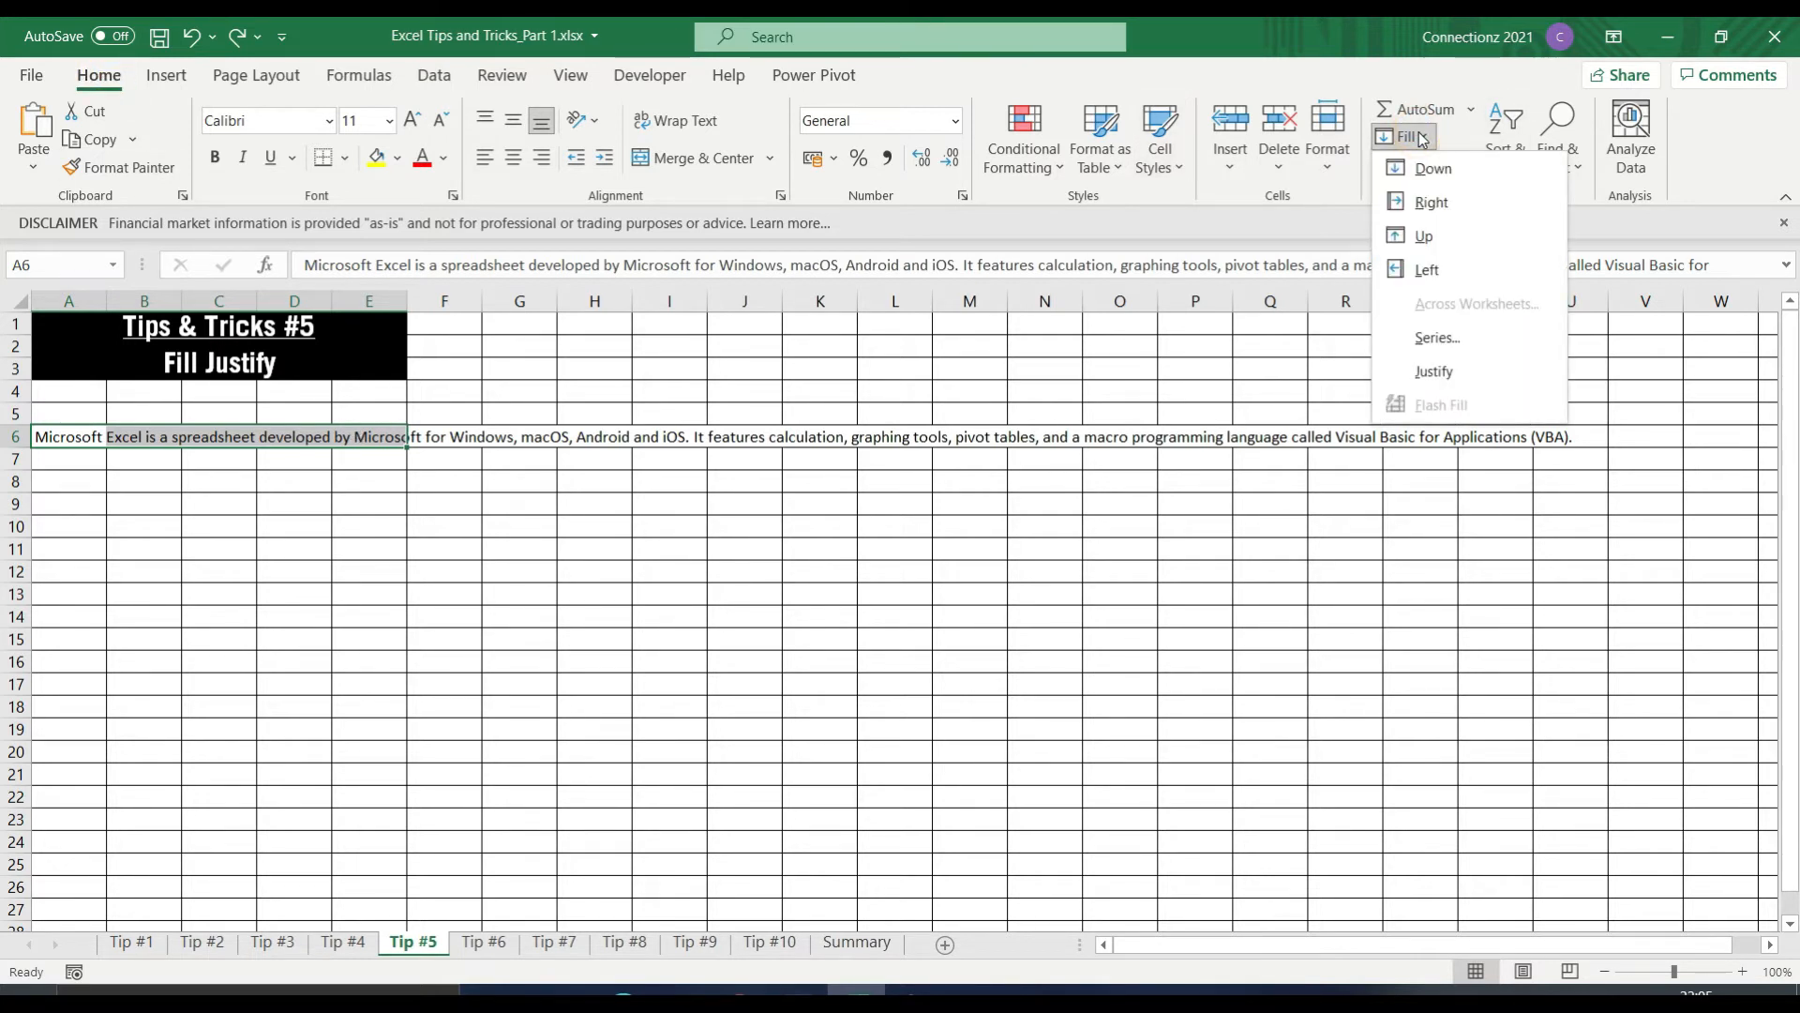
click(1448, 377)
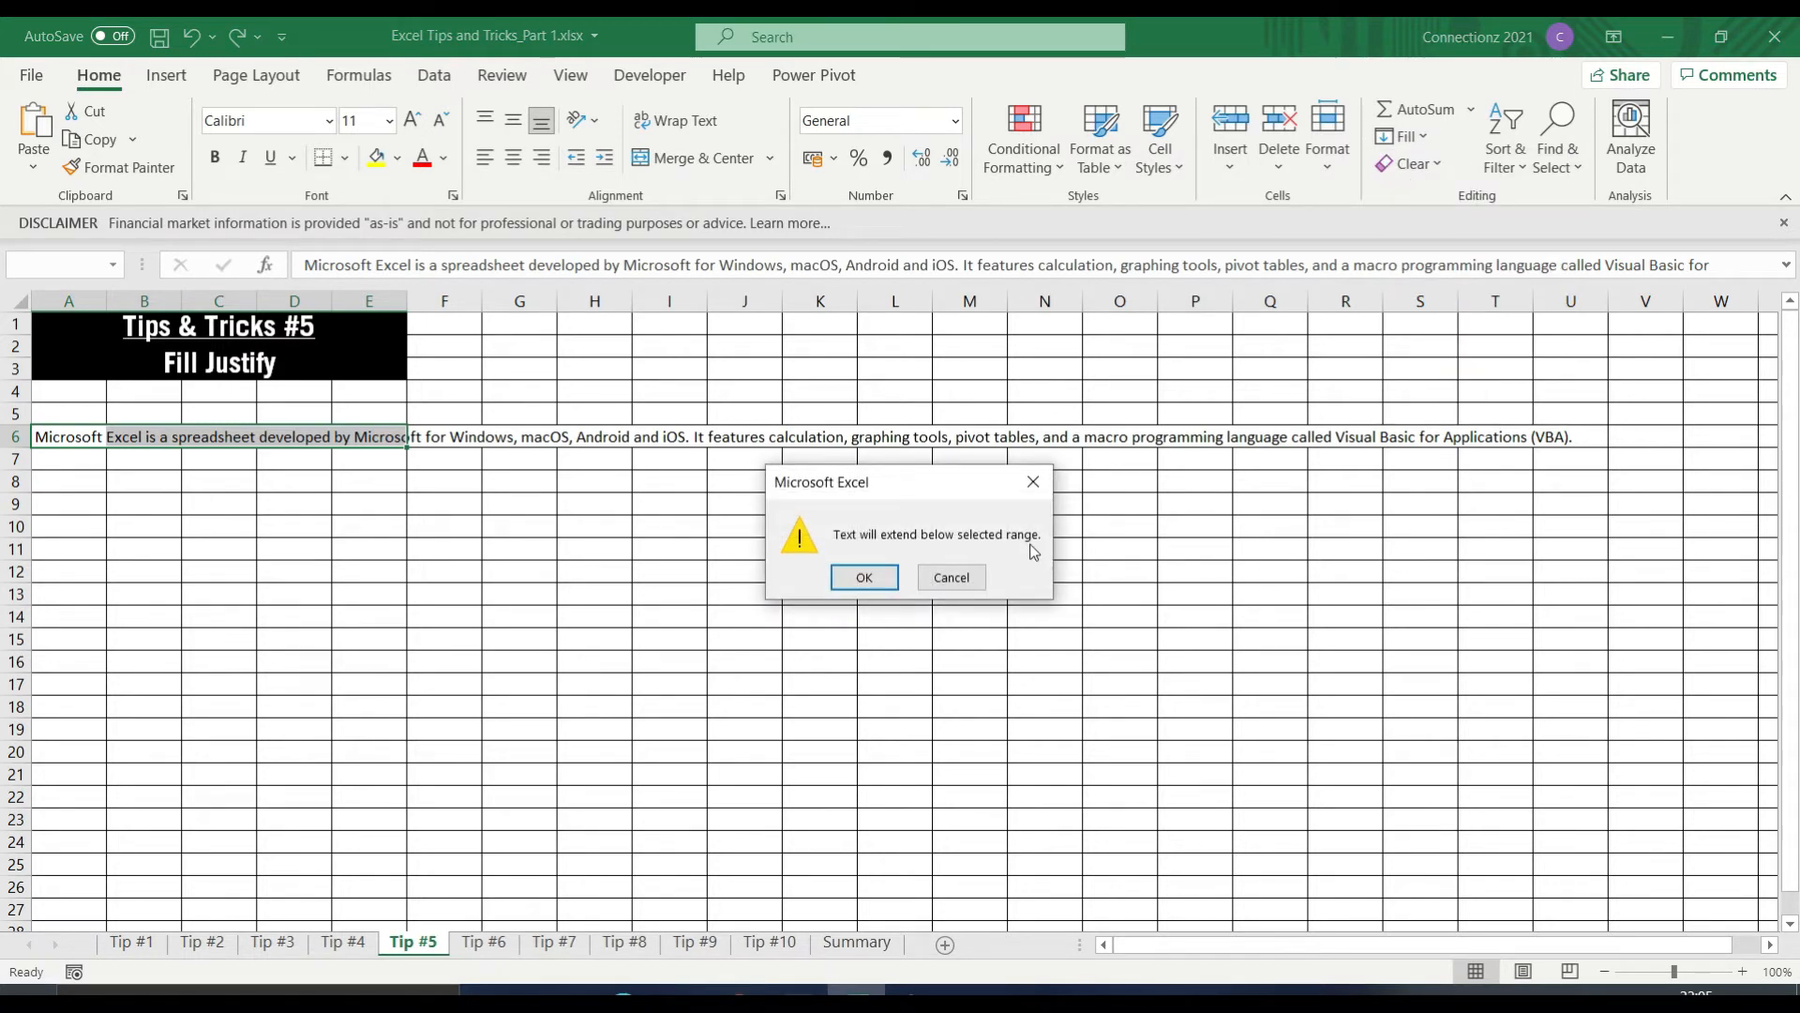
click(865, 579)
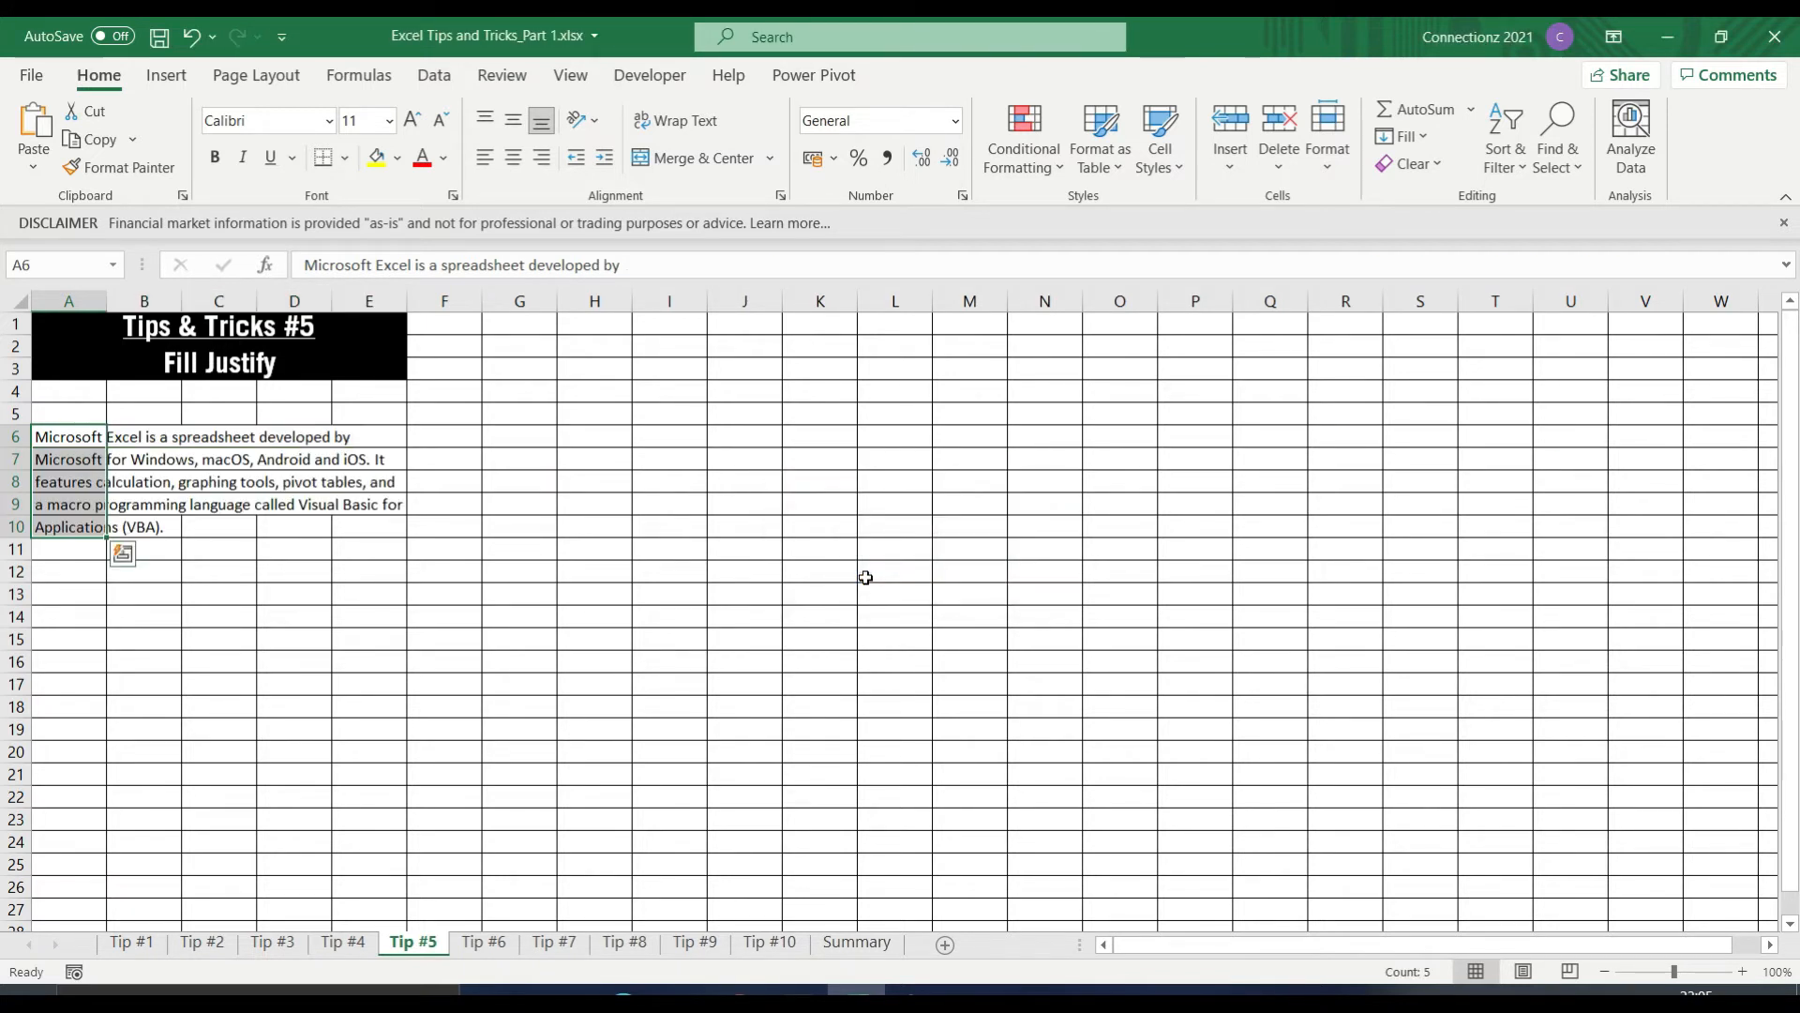
click(680, 608)
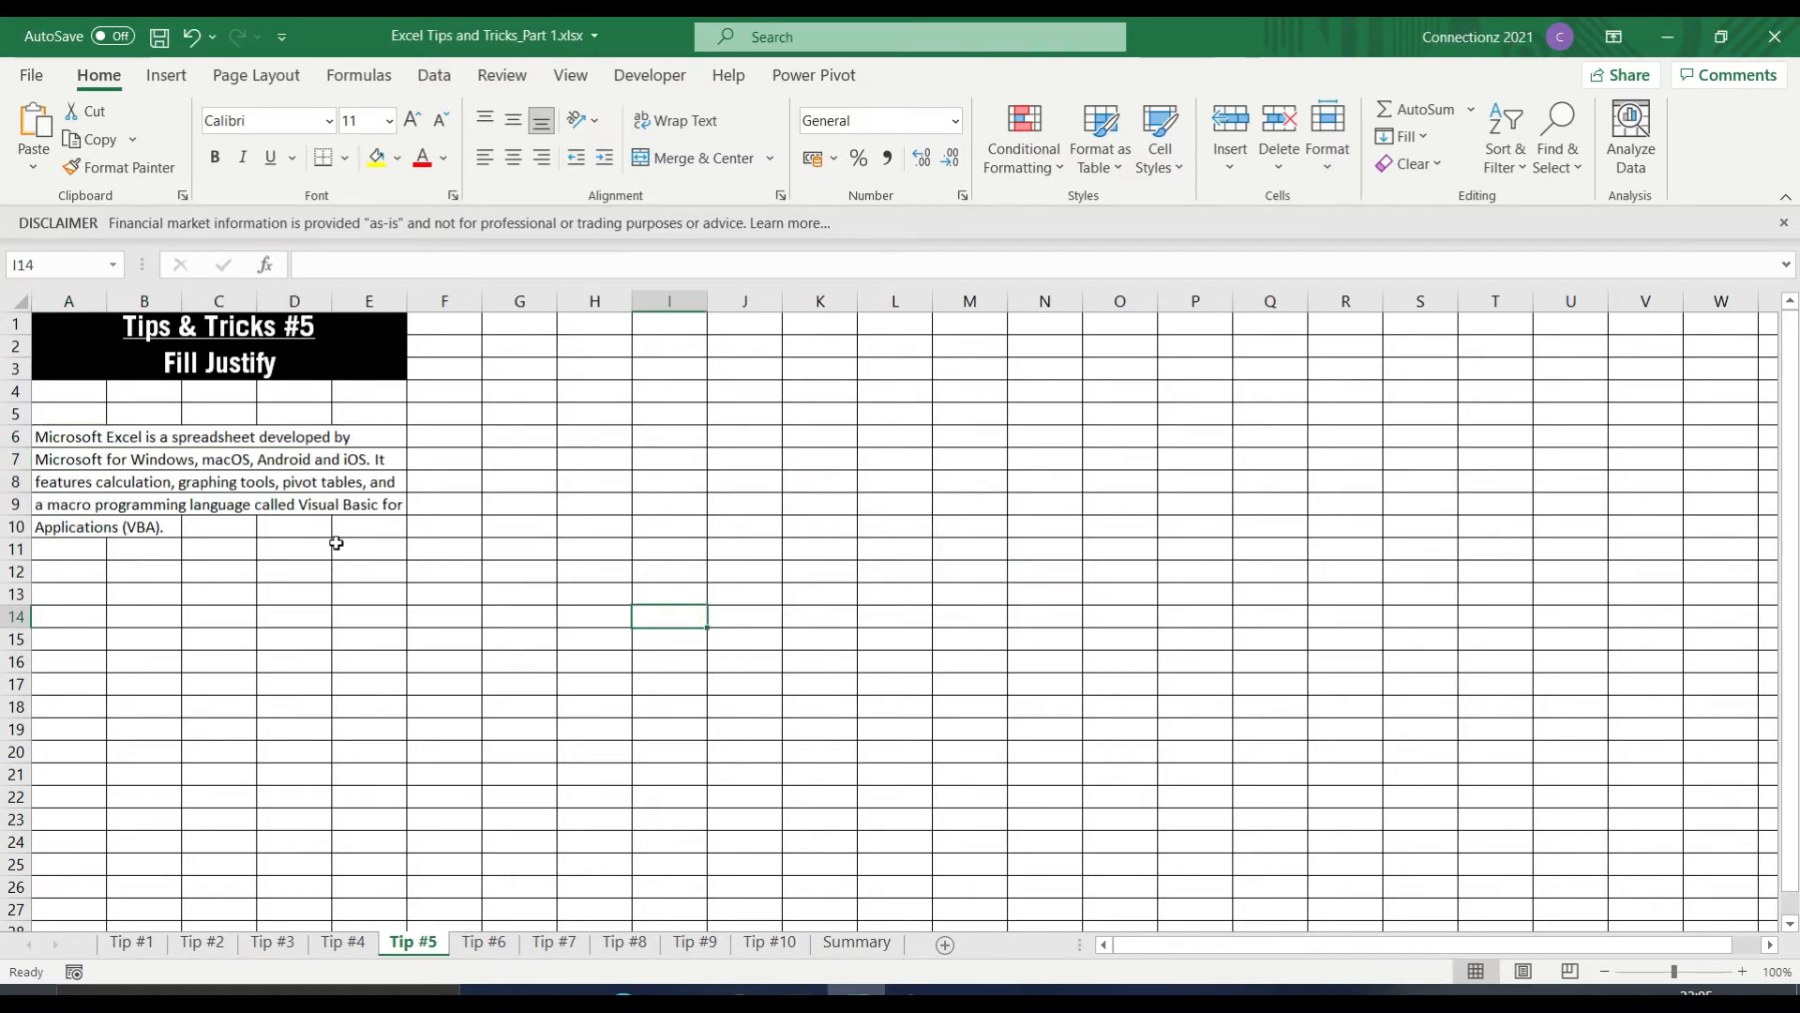
key(ctrl+z)
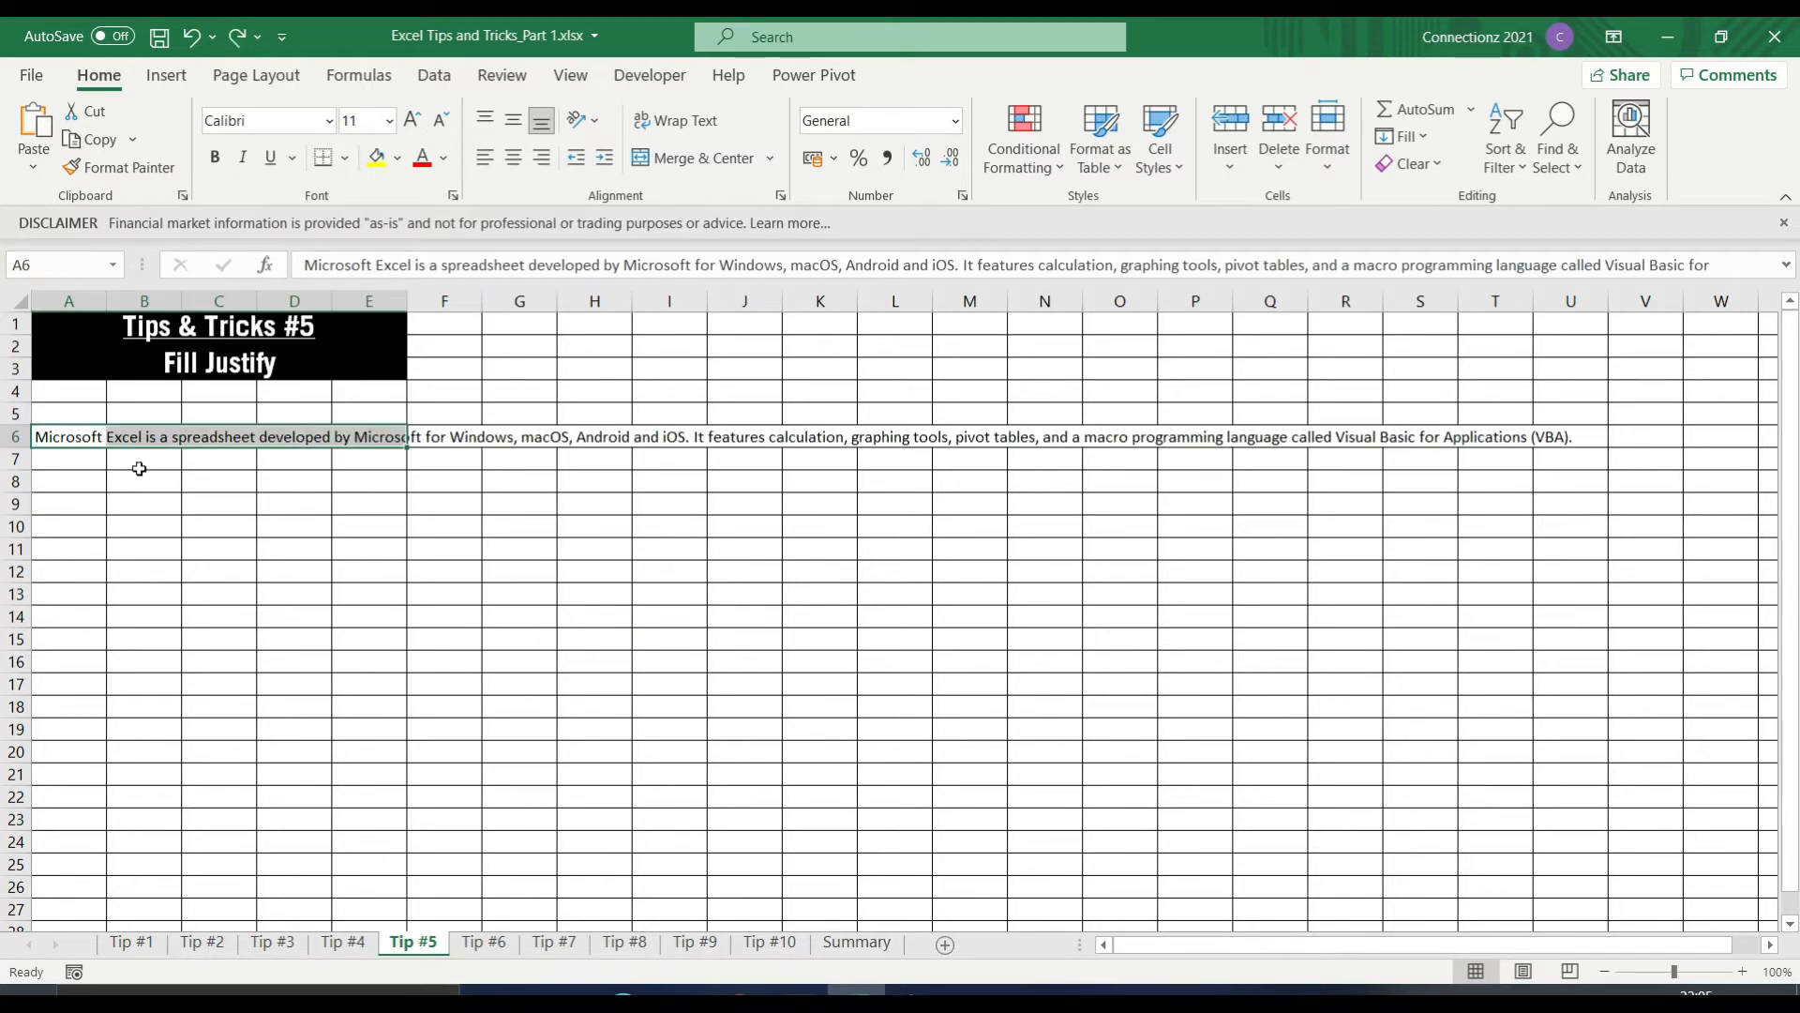
Use Fill Justify to split the A6 paragraph into rows within the range A6:E12.
drag(83, 440, 390, 565)
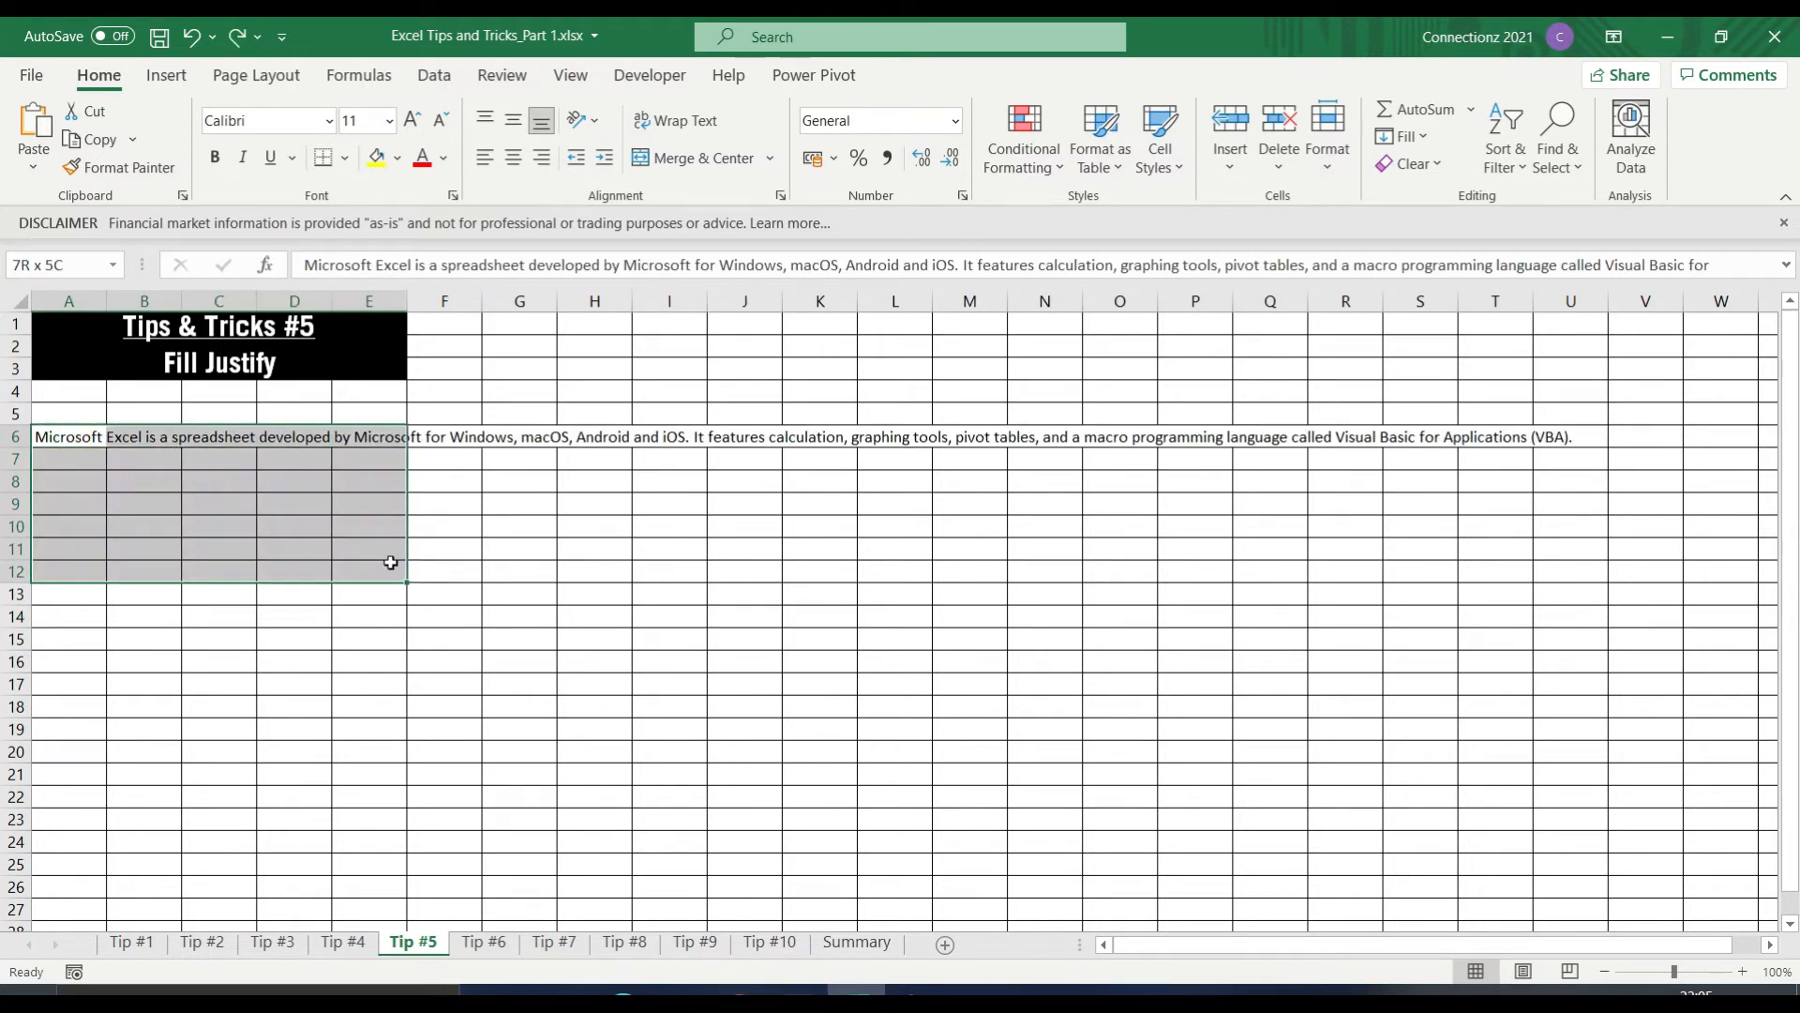
click(1402, 136)
click(1430, 370)
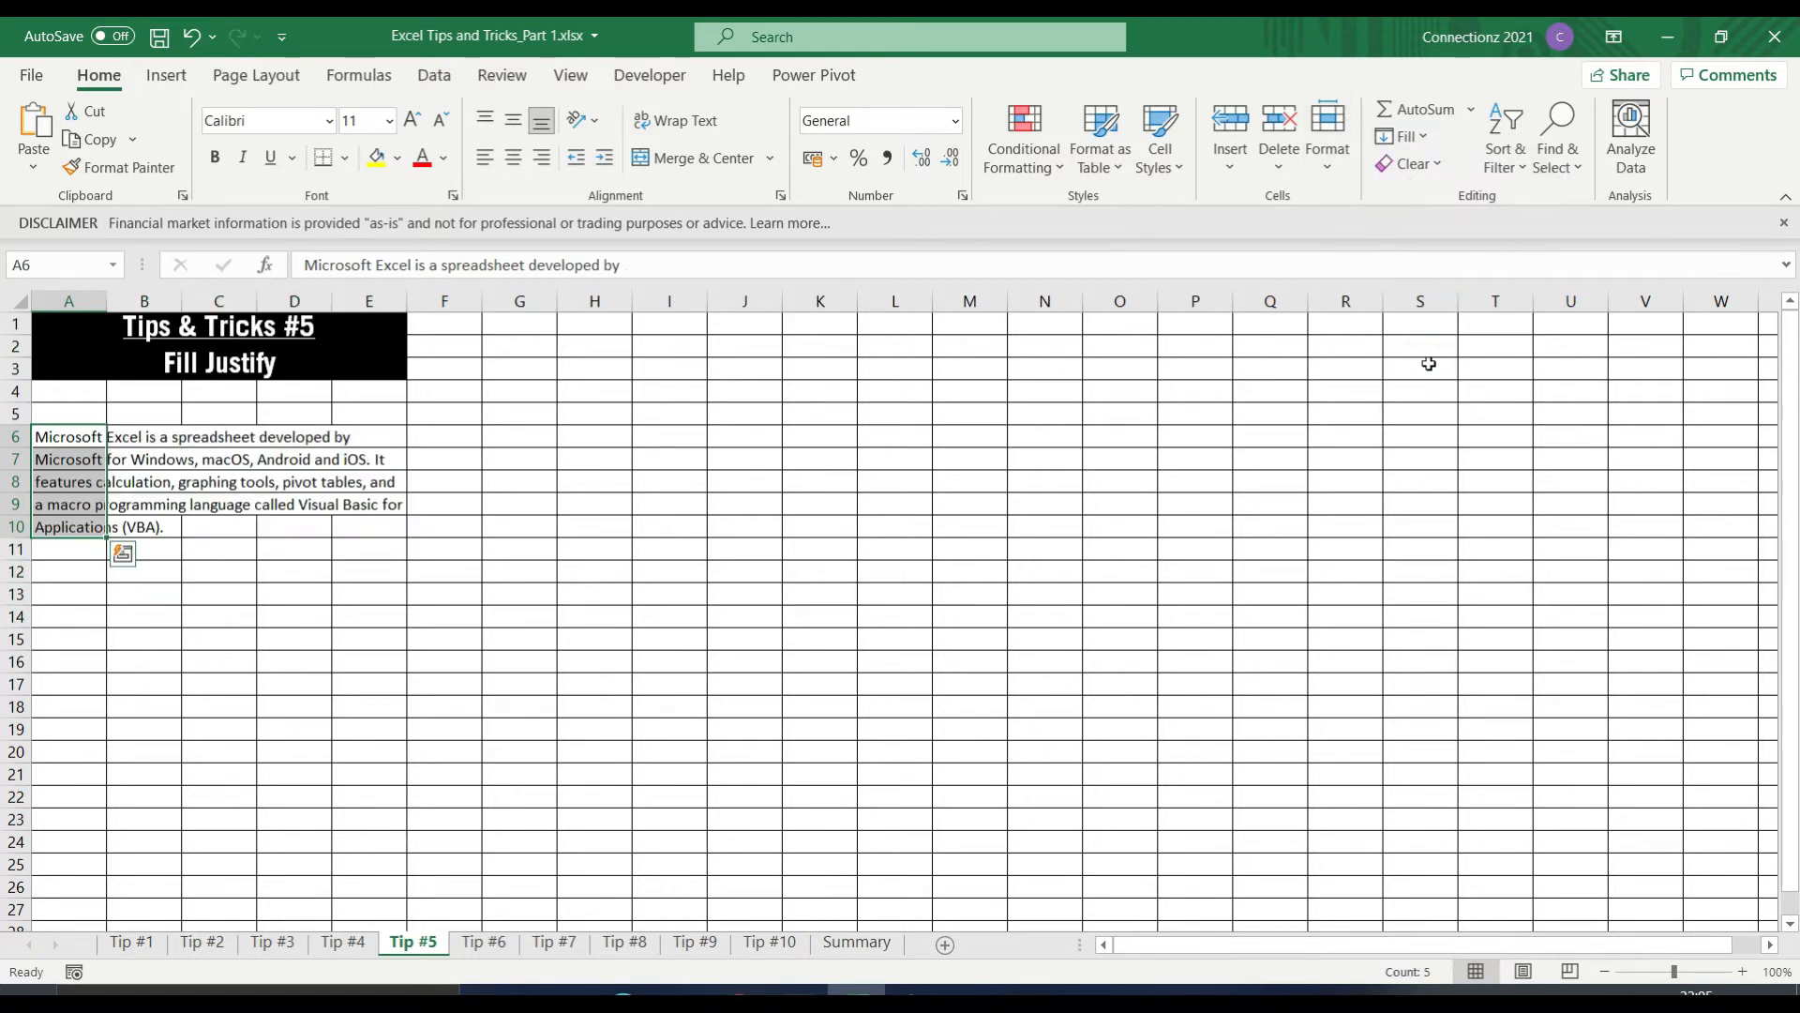
click(1197, 521)
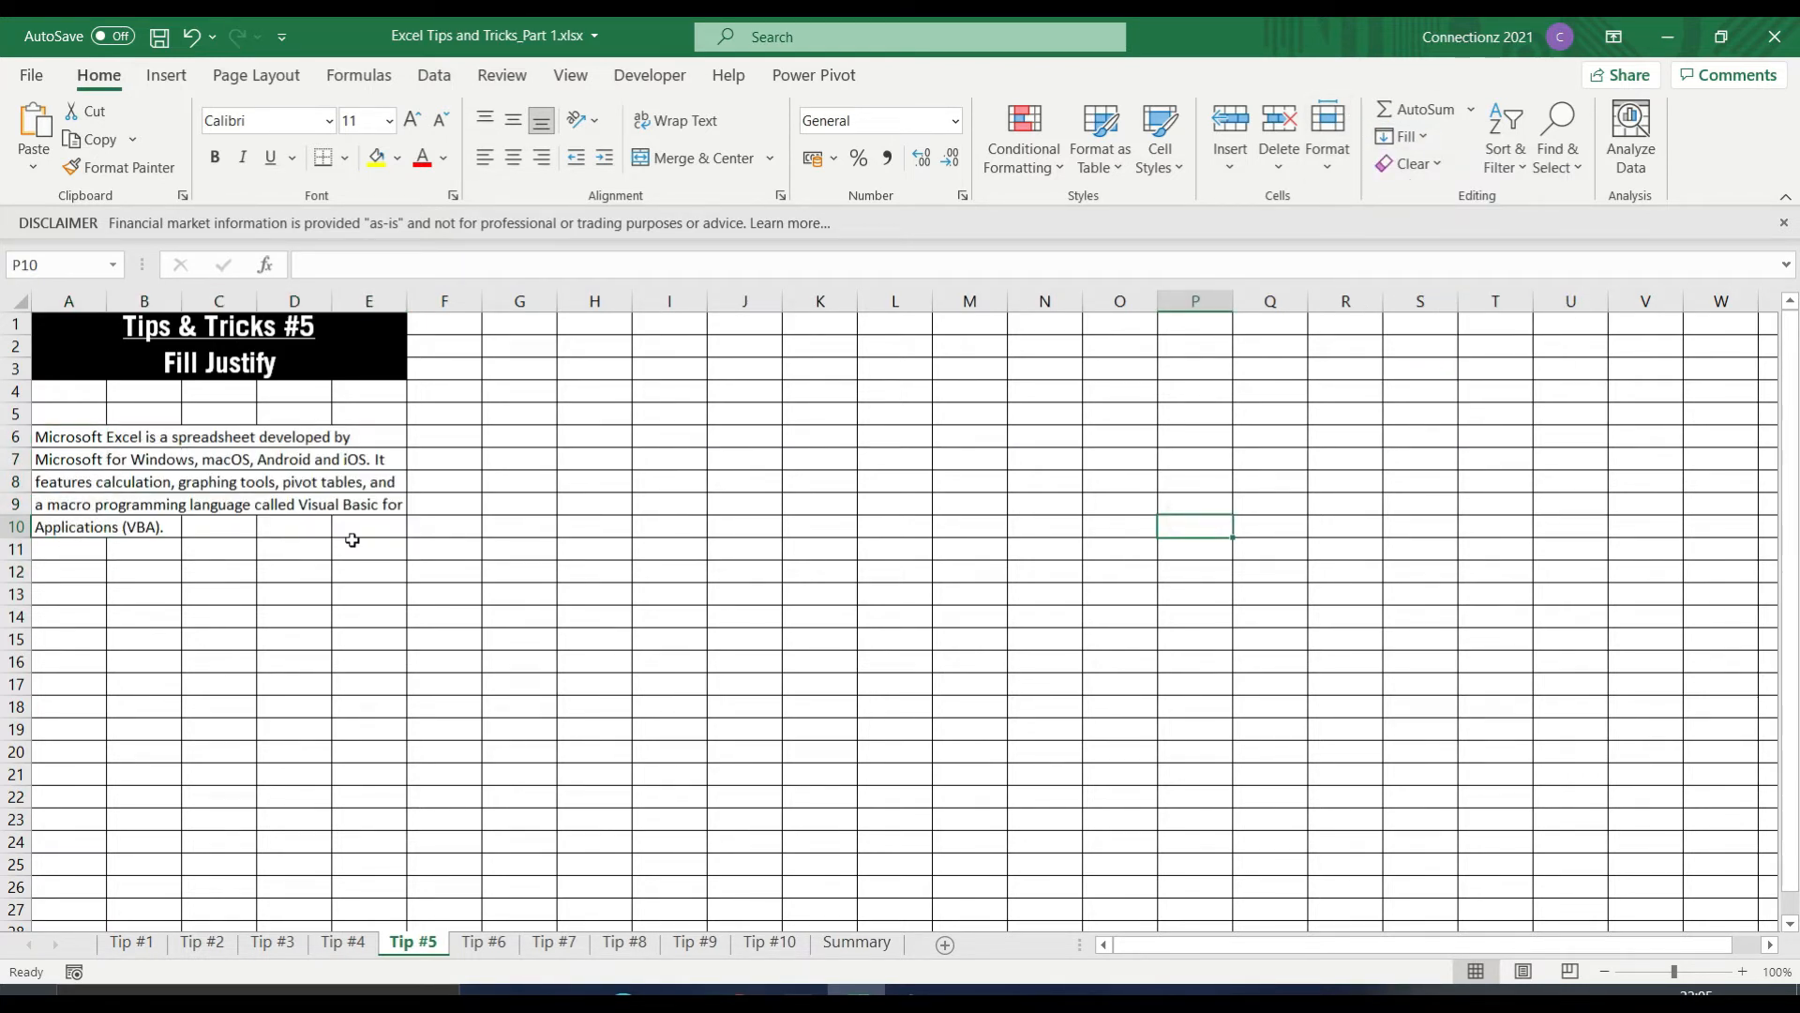
Select the justified paragraph in A6:E10 and review the available Fill options.
click(99, 439)
drag(98, 439, 369, 533)
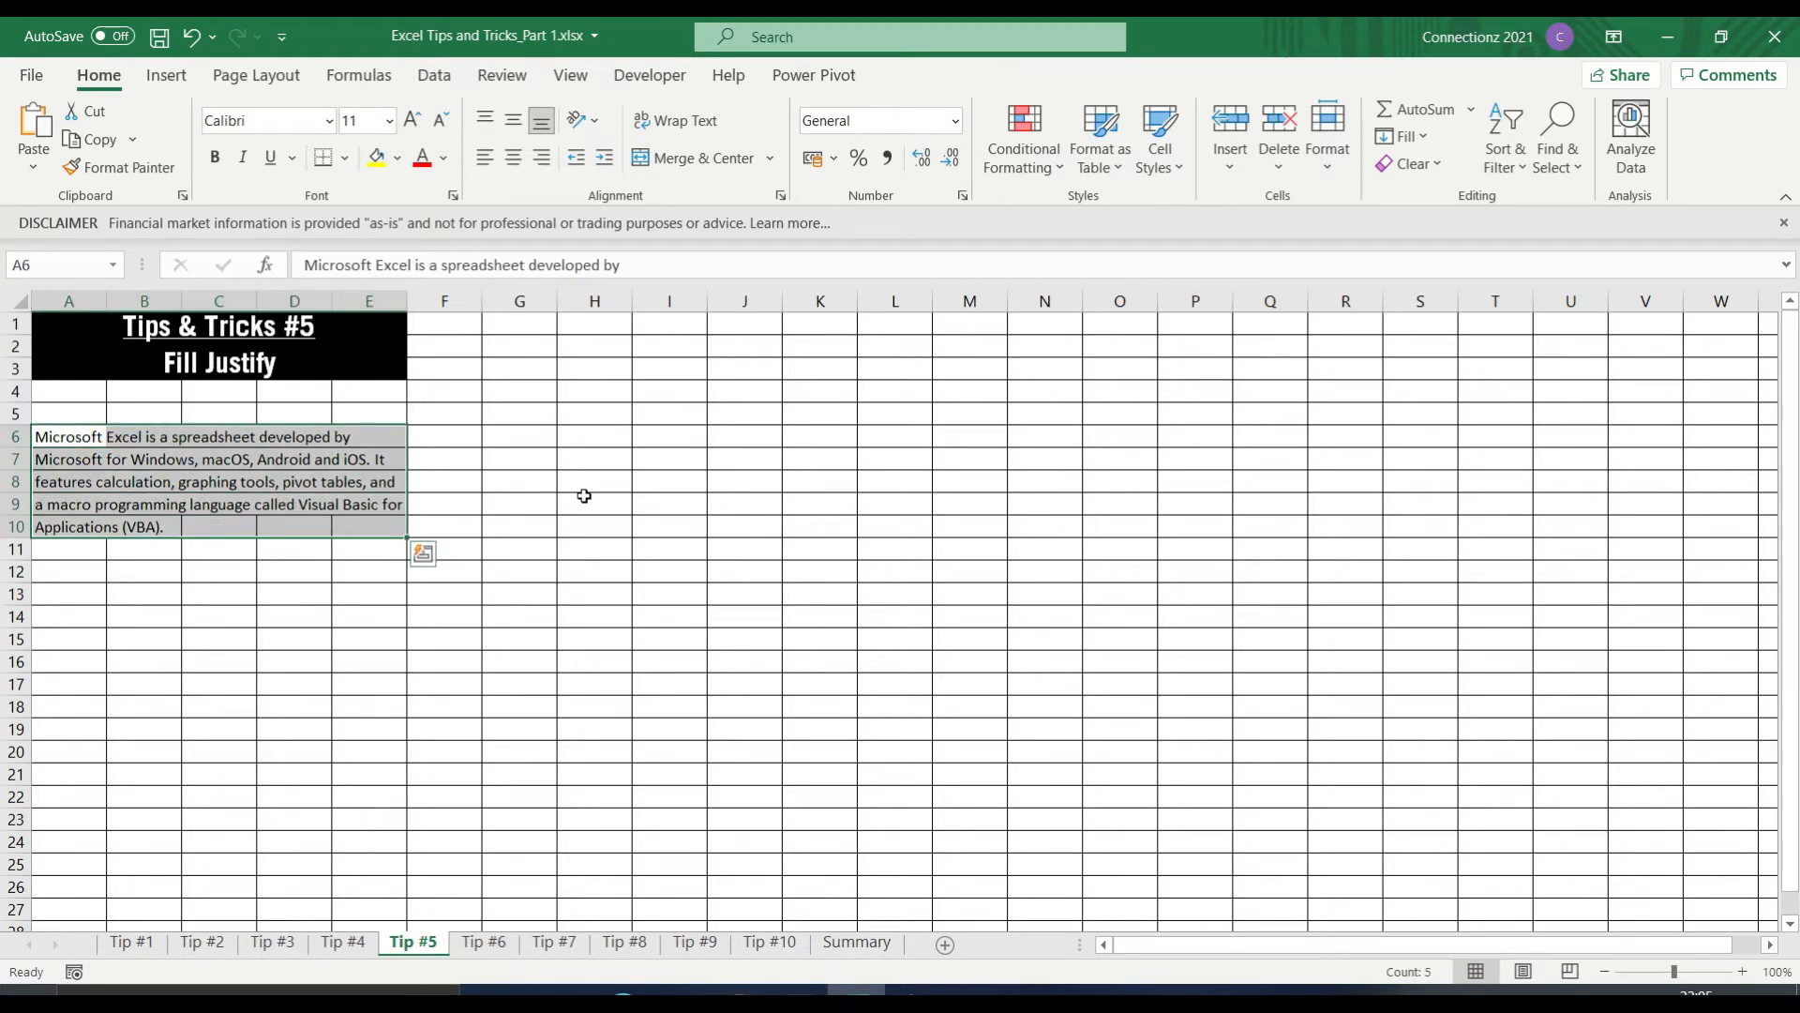
click(1404, 136)
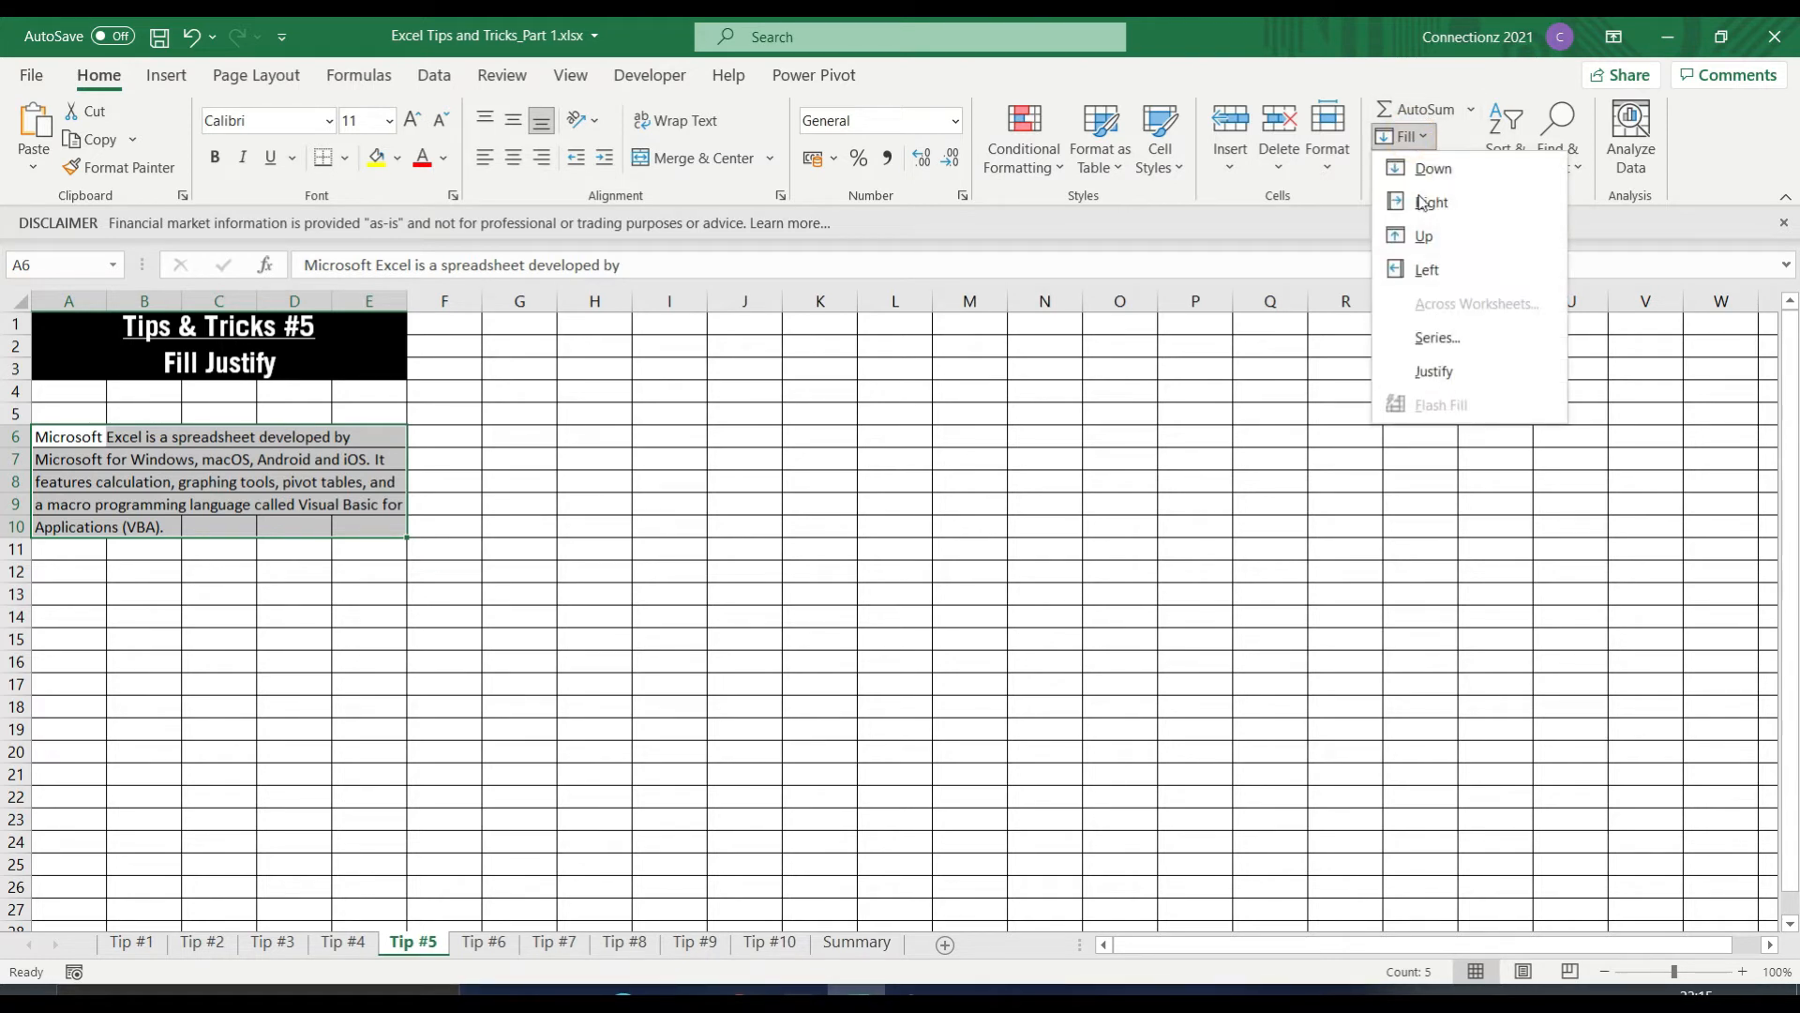
click(1443, 337)
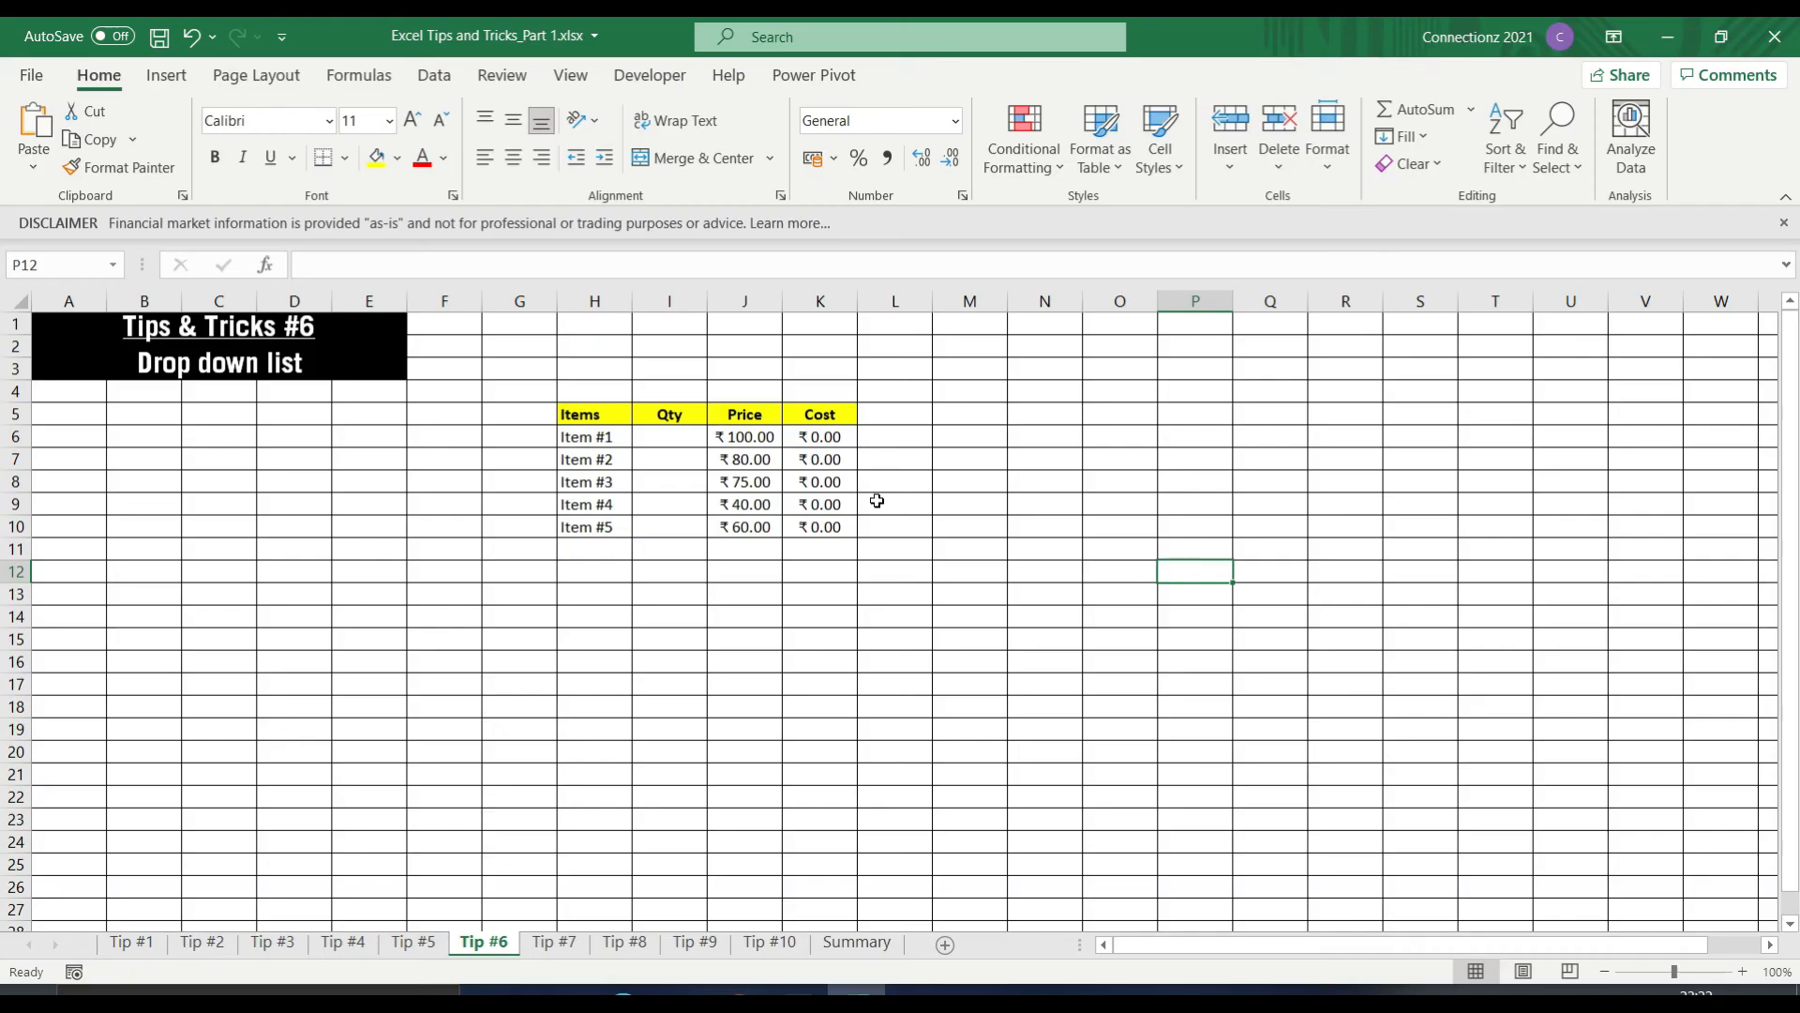
On the Tip #6 sheet, examine the item table's headers, the Qty cells I6:I10 and the Max Qty list in Y6:Y10.
click(605, 414)
drag(616, 413, 826, 429)
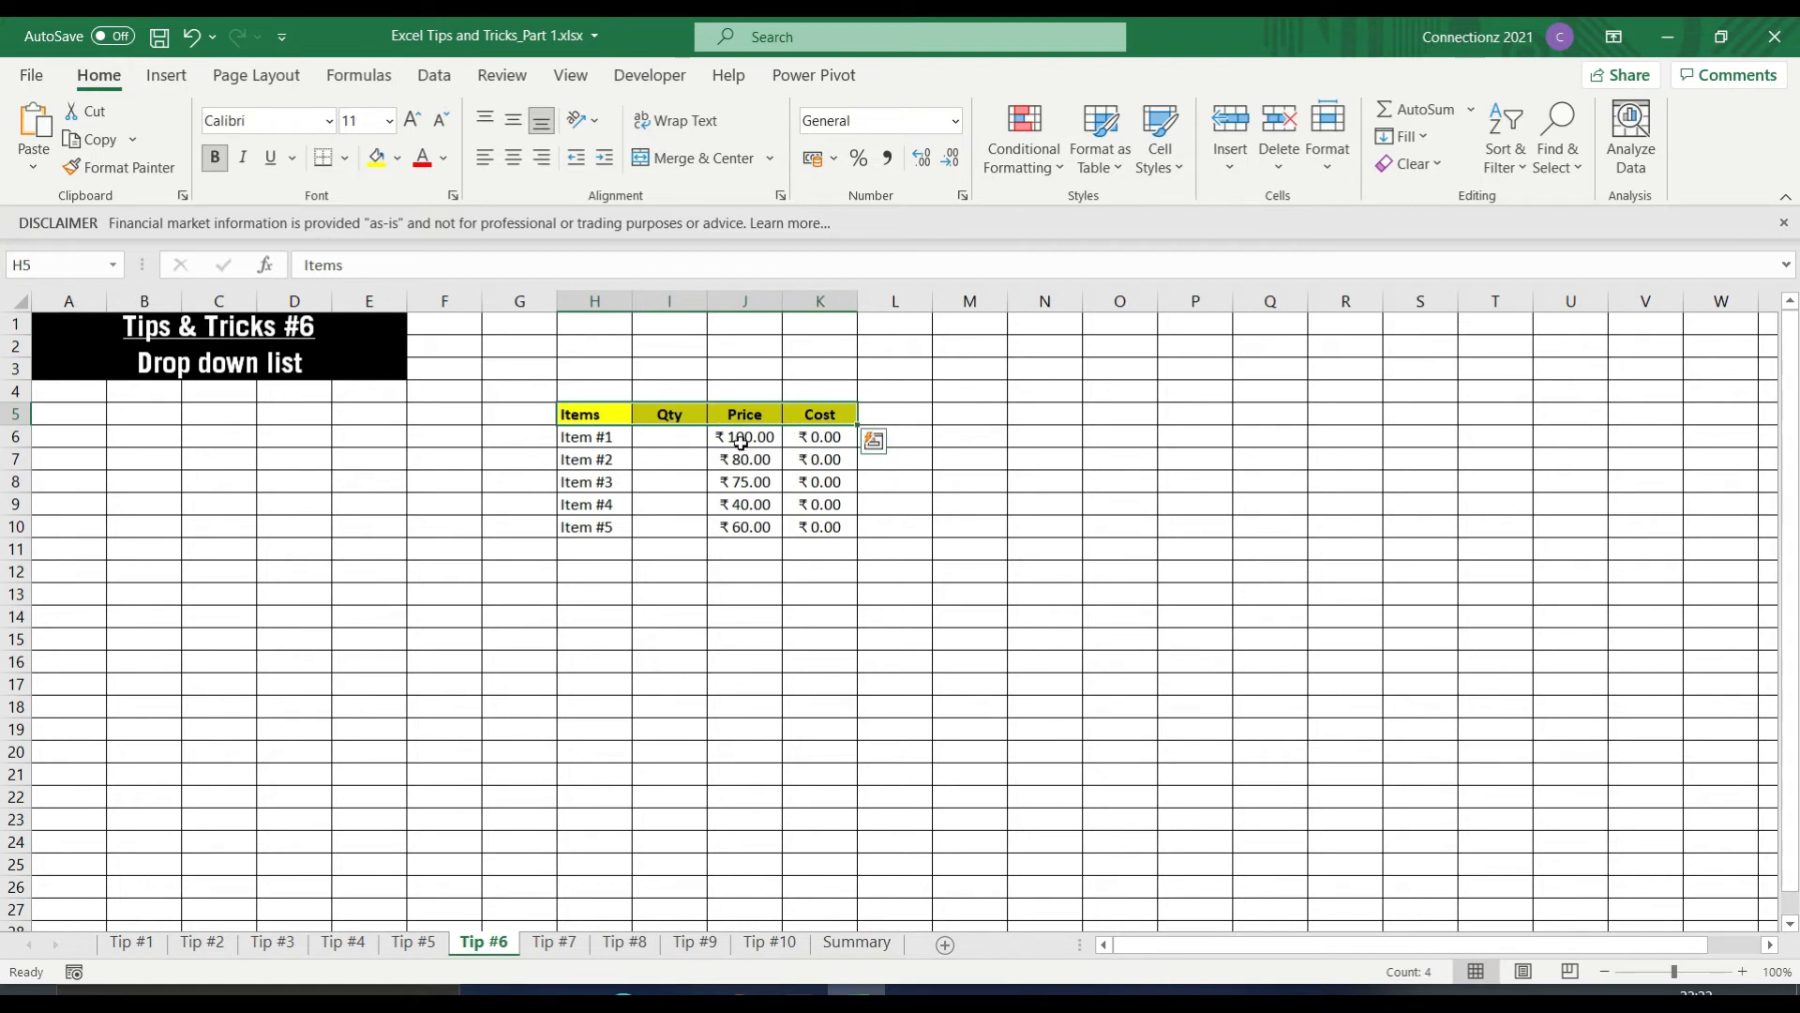
drag(683, 435, 676, 531)
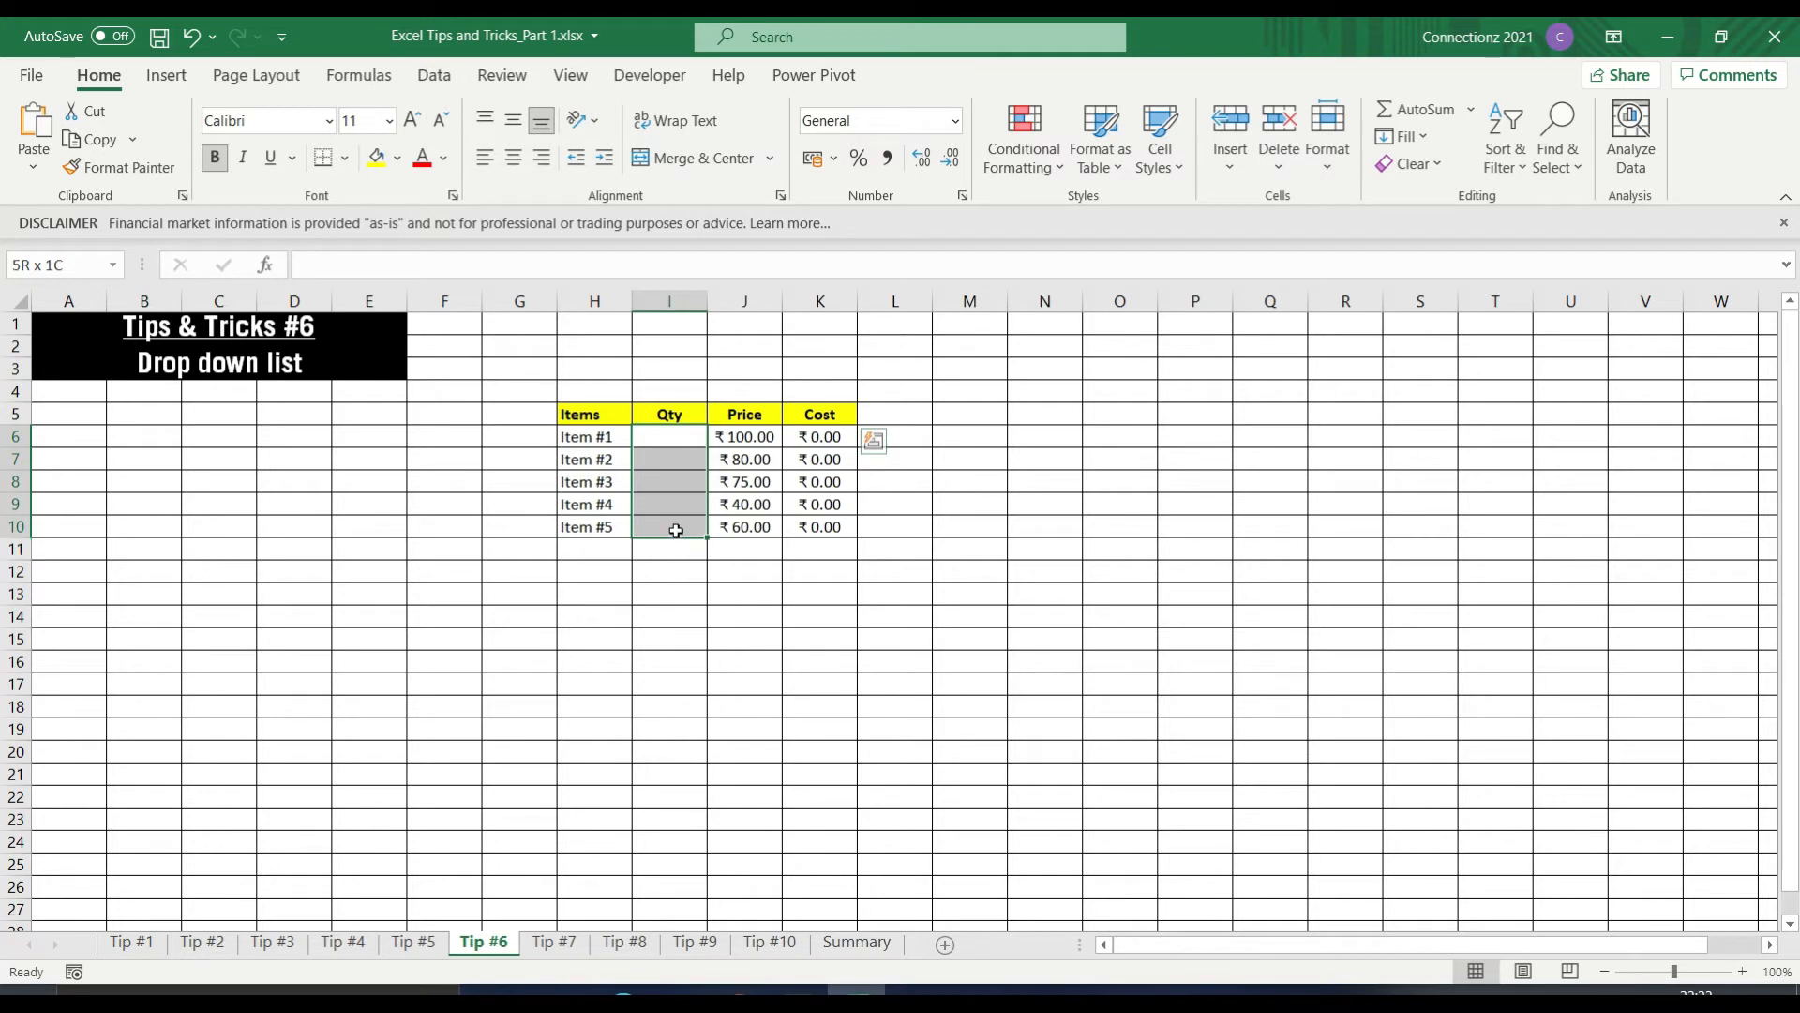
click(1038, 677)
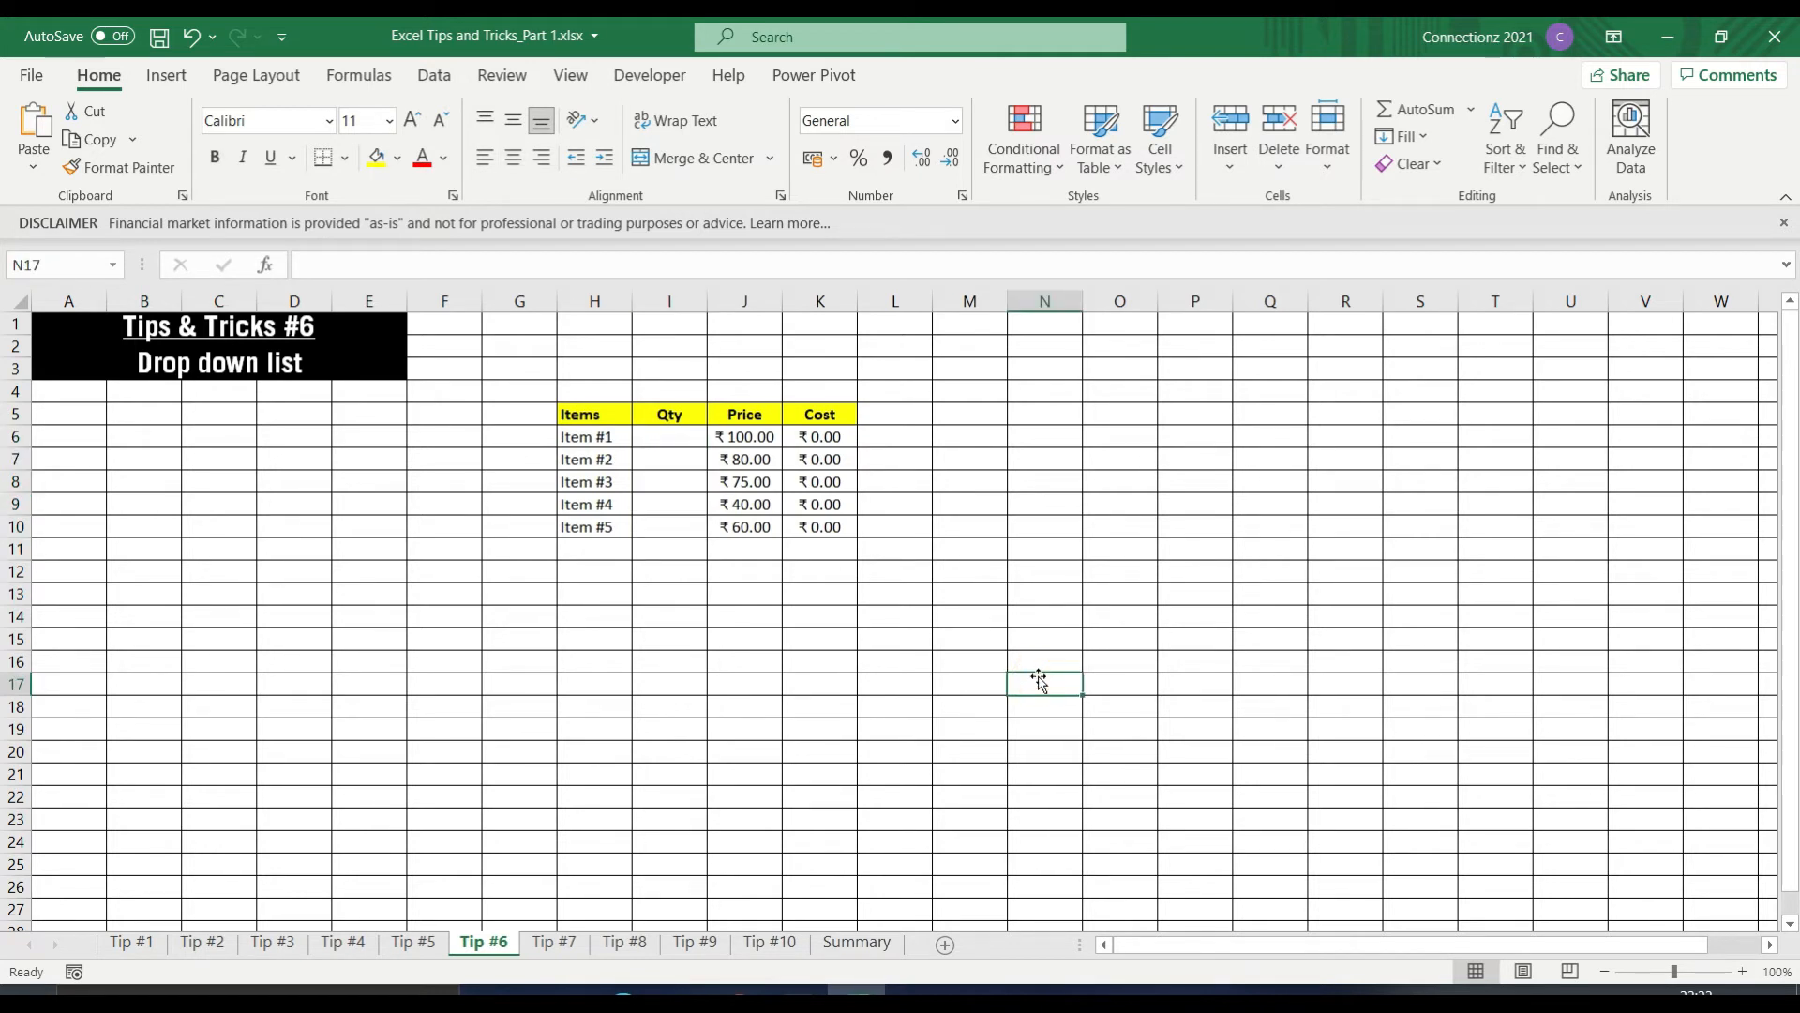
scroll(1038, 677, right, 5)
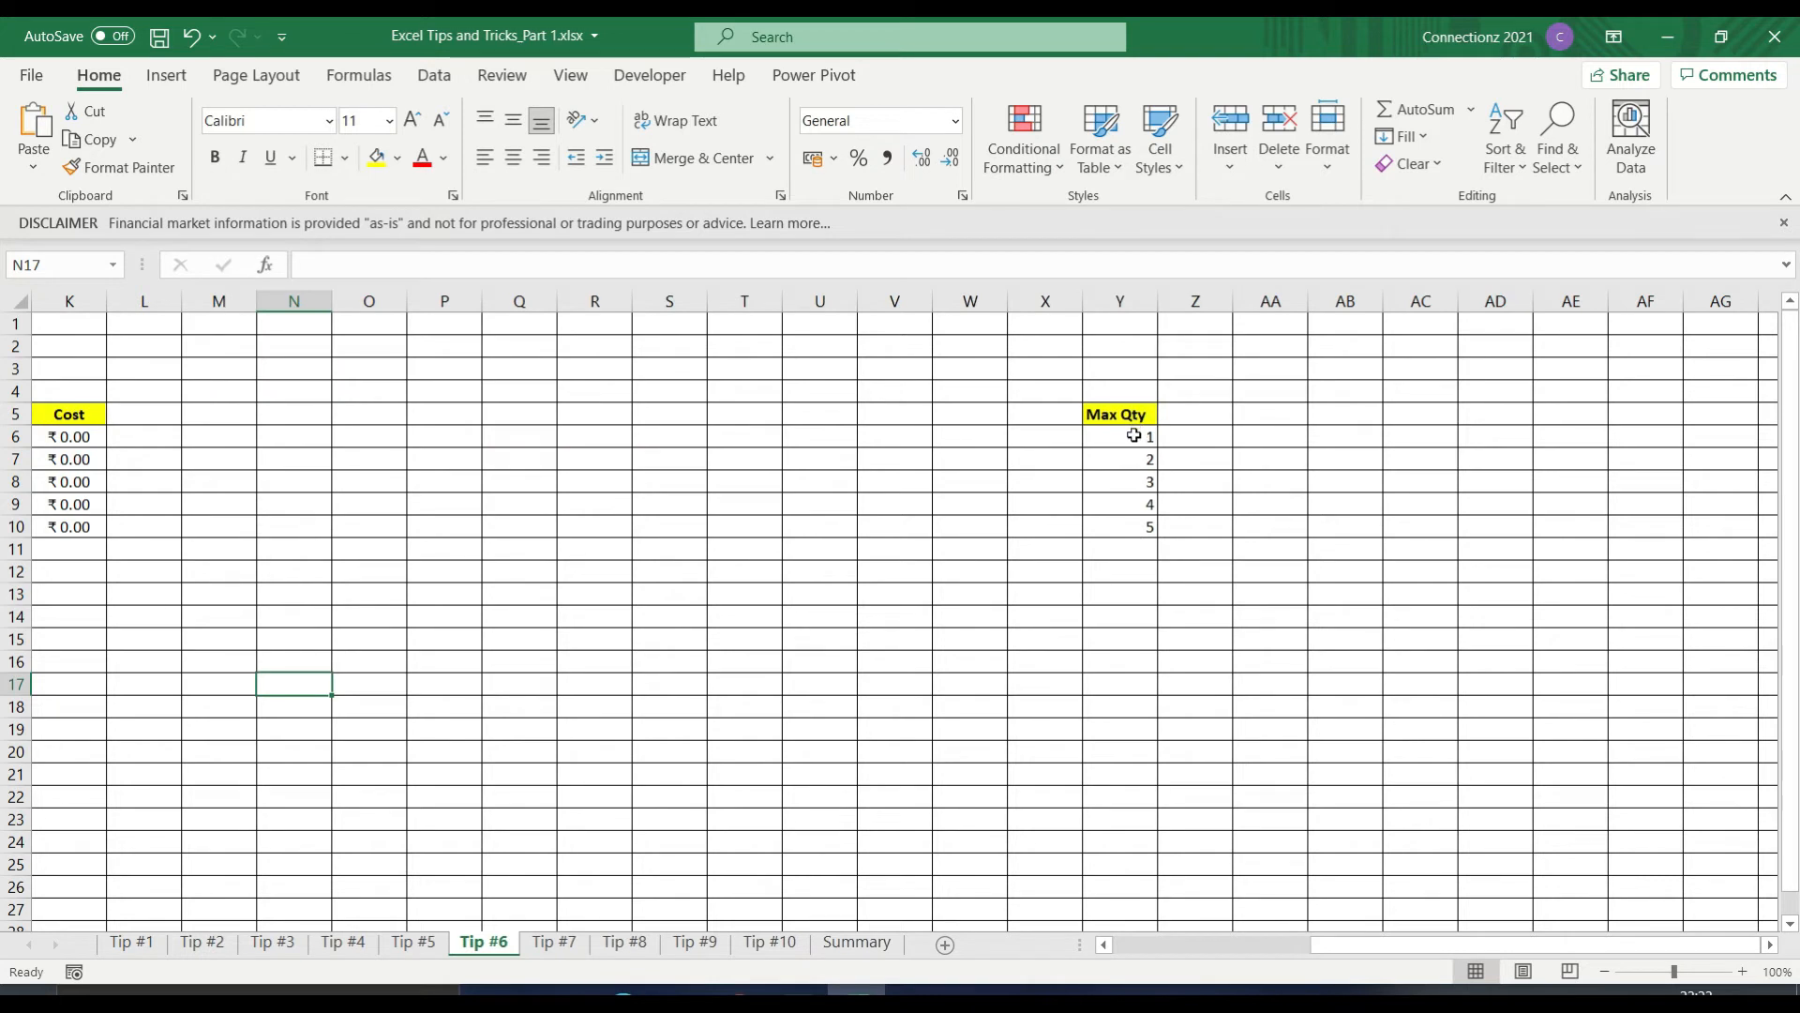
drag(1134, 436, 1134, 523)
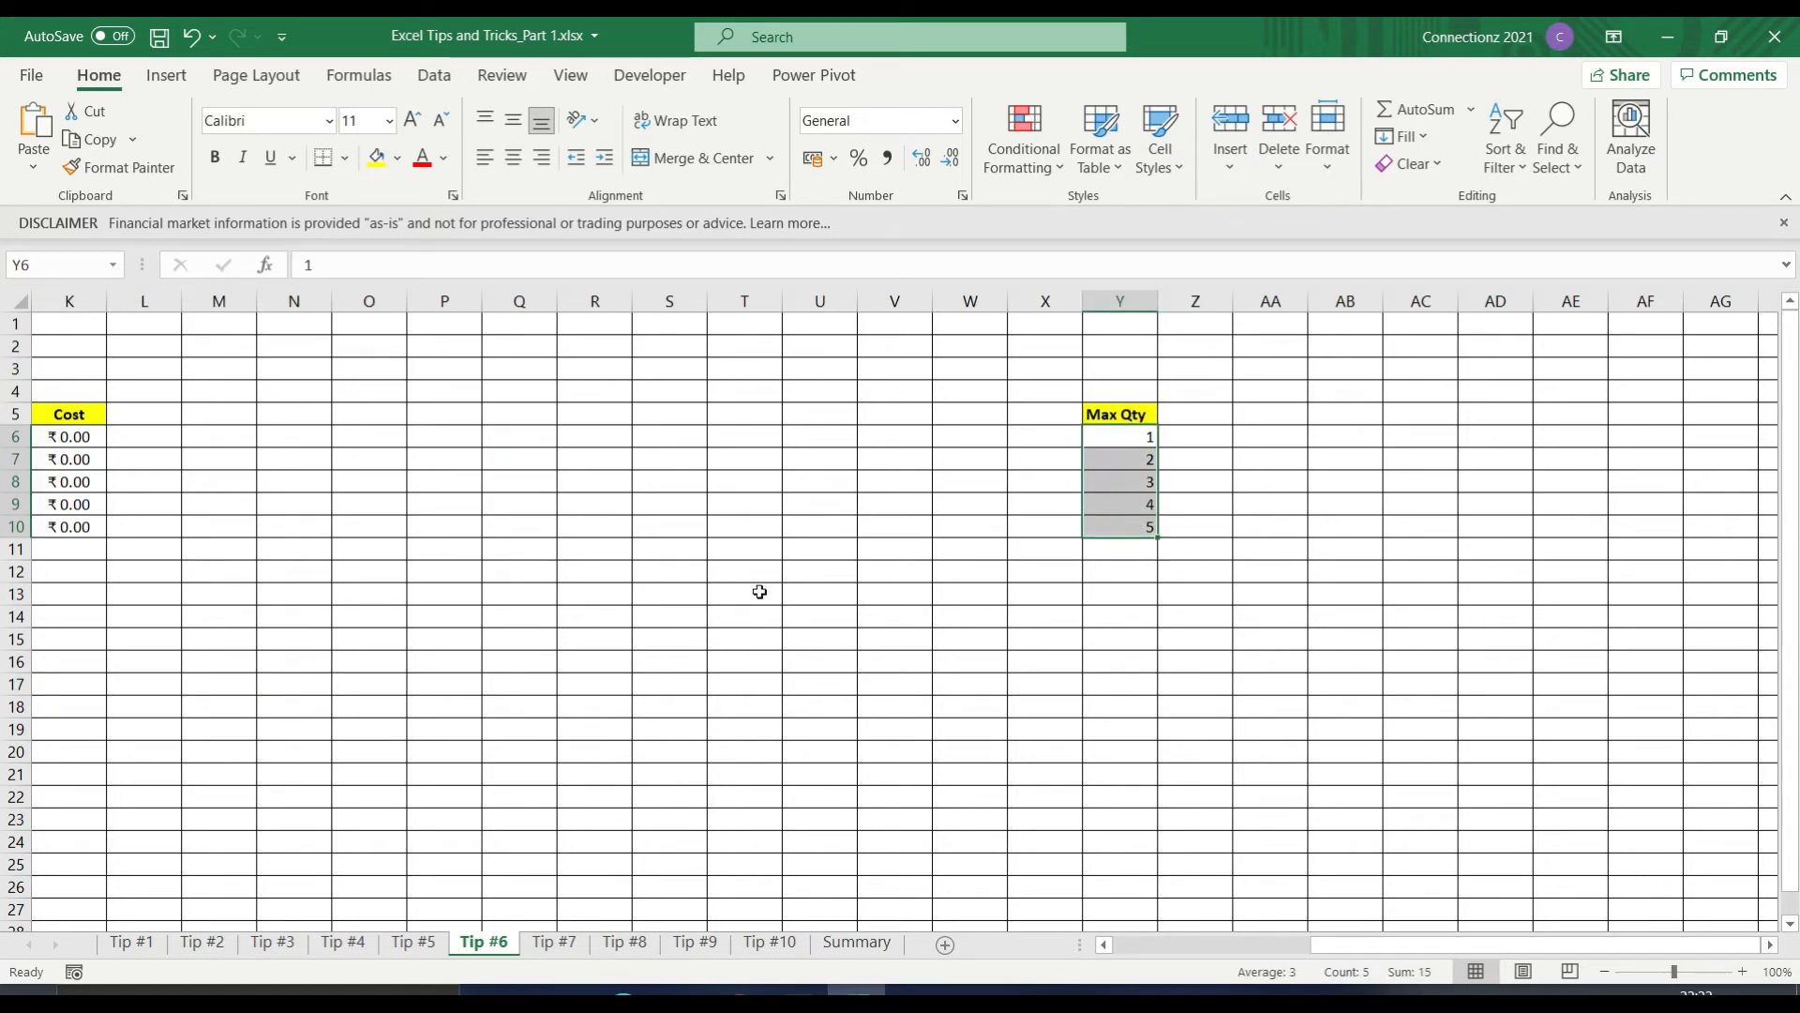
Add a List data validation with in-cell dropdown to Qty cell I6, using =$Y$6:$Y$10 as the source.
scroll(760, 592, left, 3)
click(522, 436)
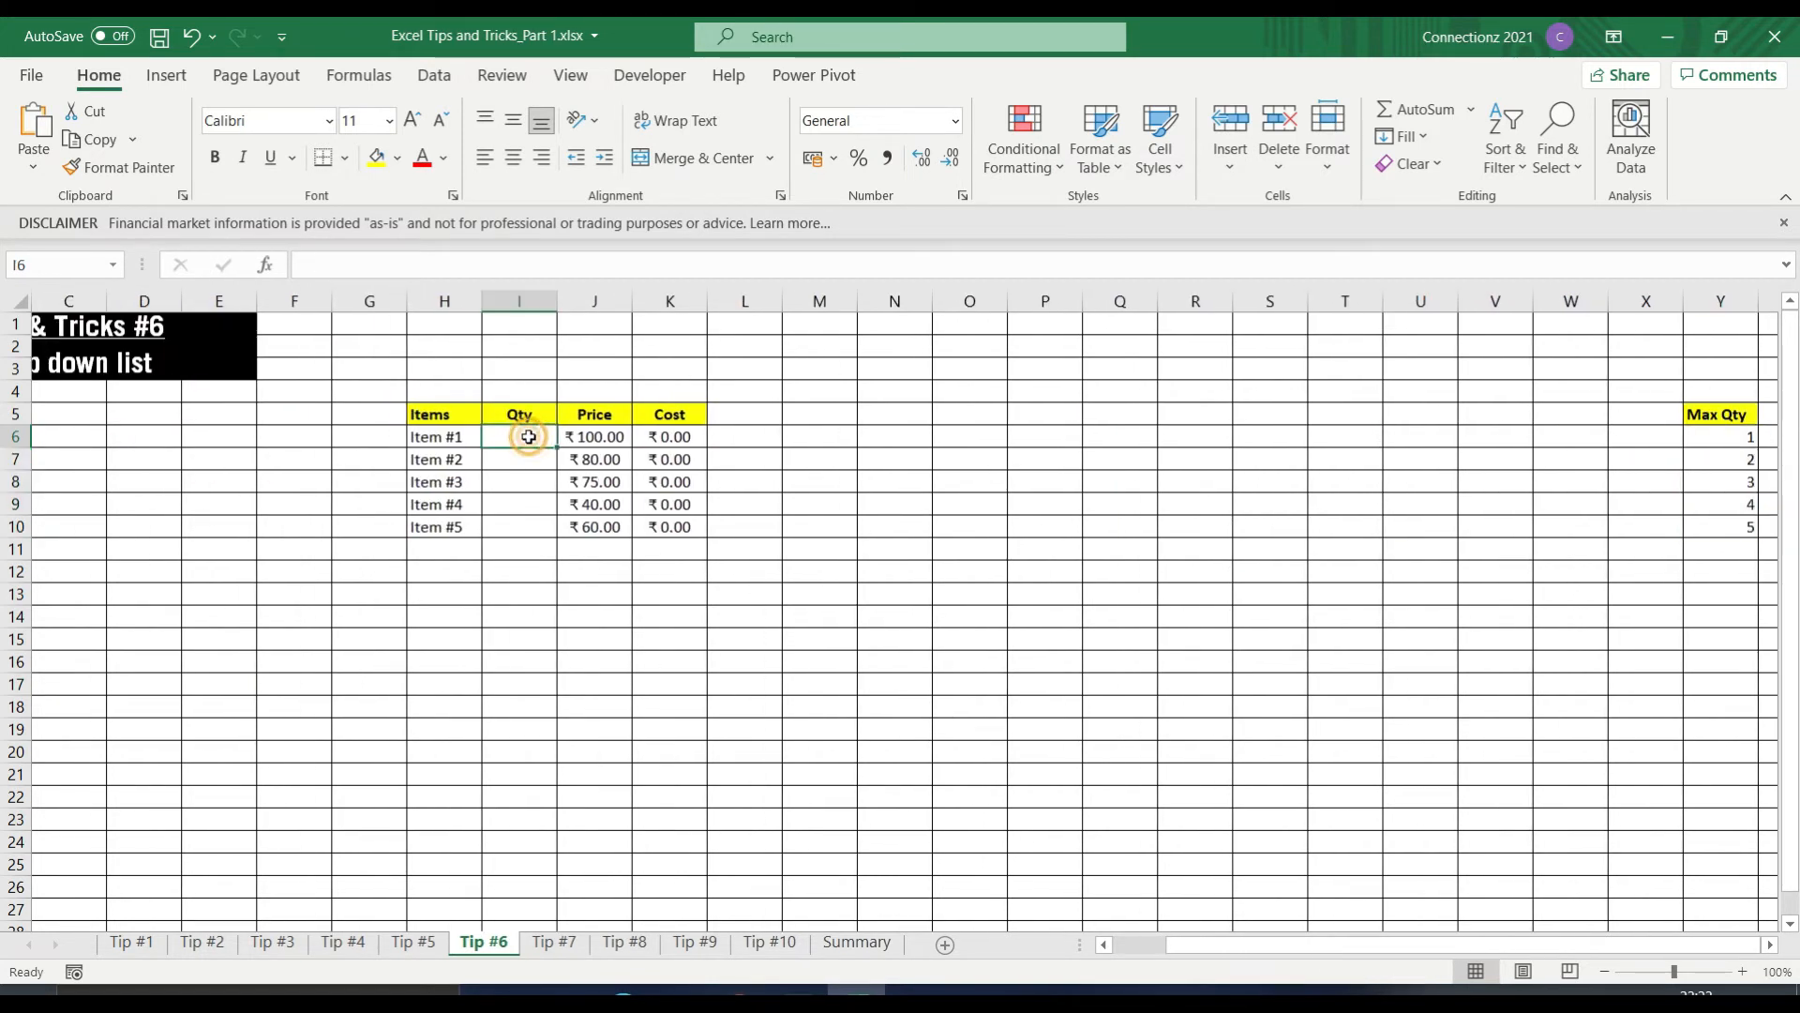
click(437, 77)
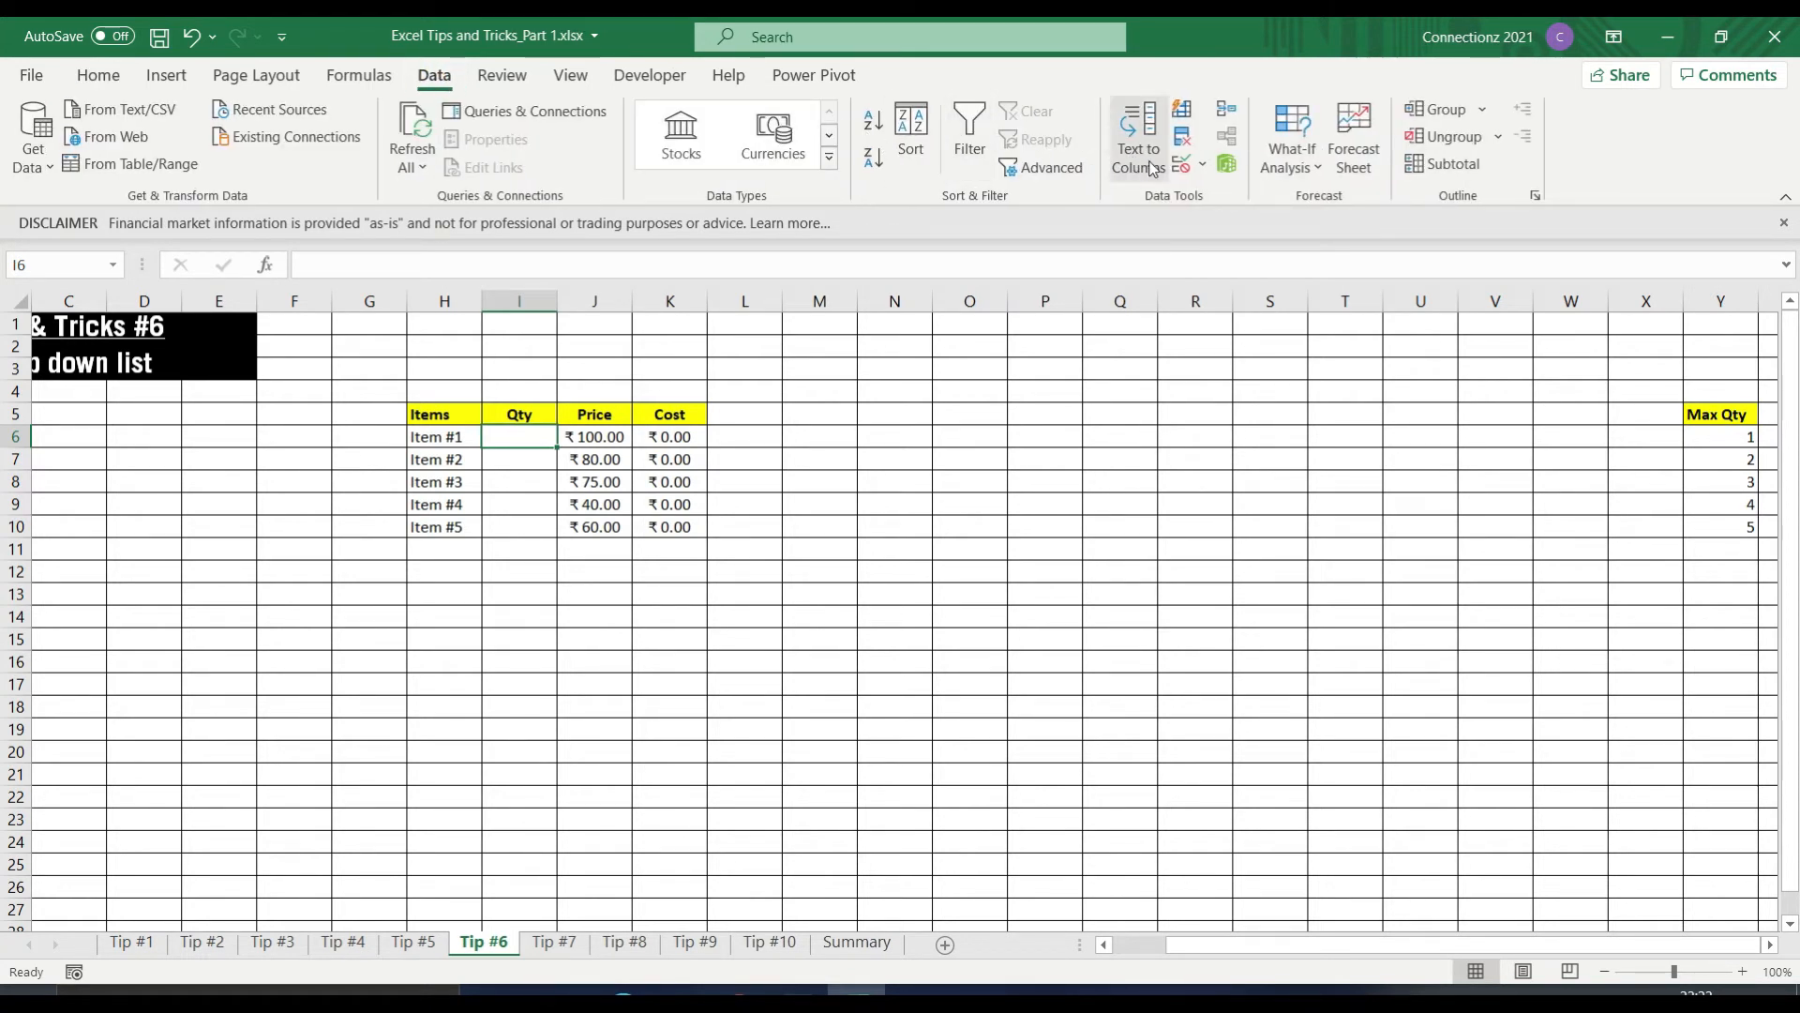
click(1187, 166)
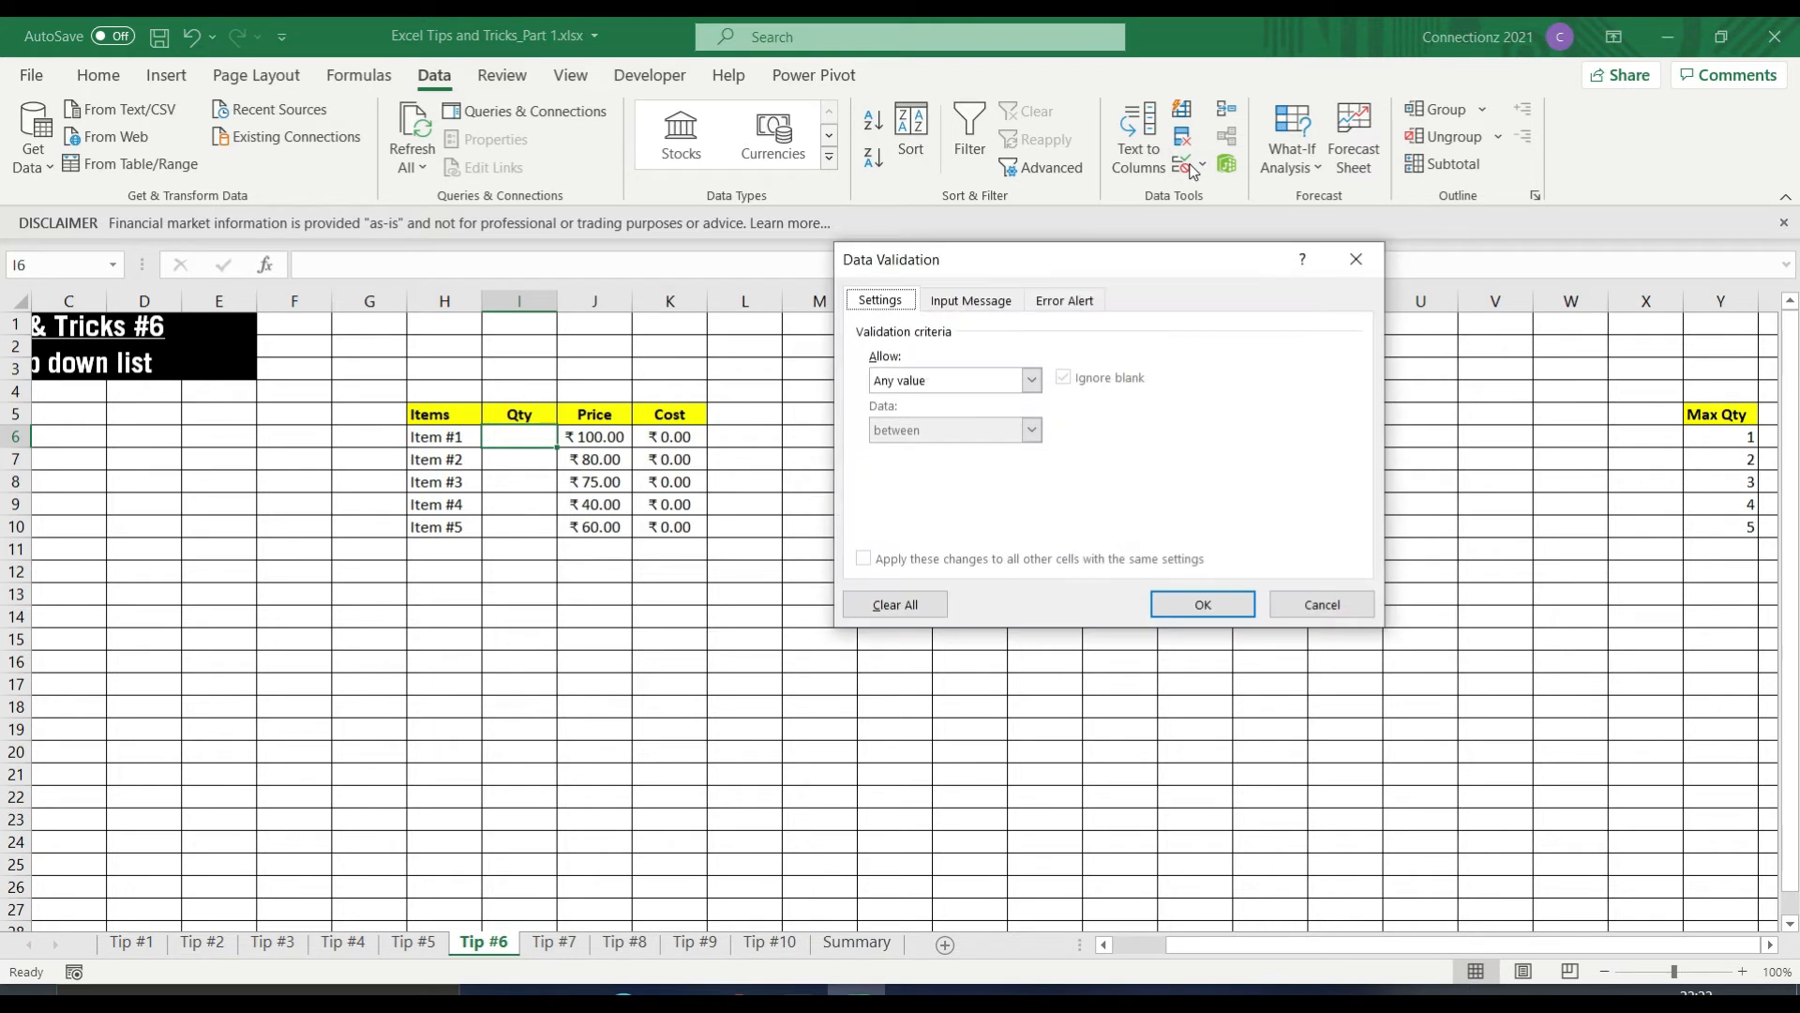
click(1031, 380)
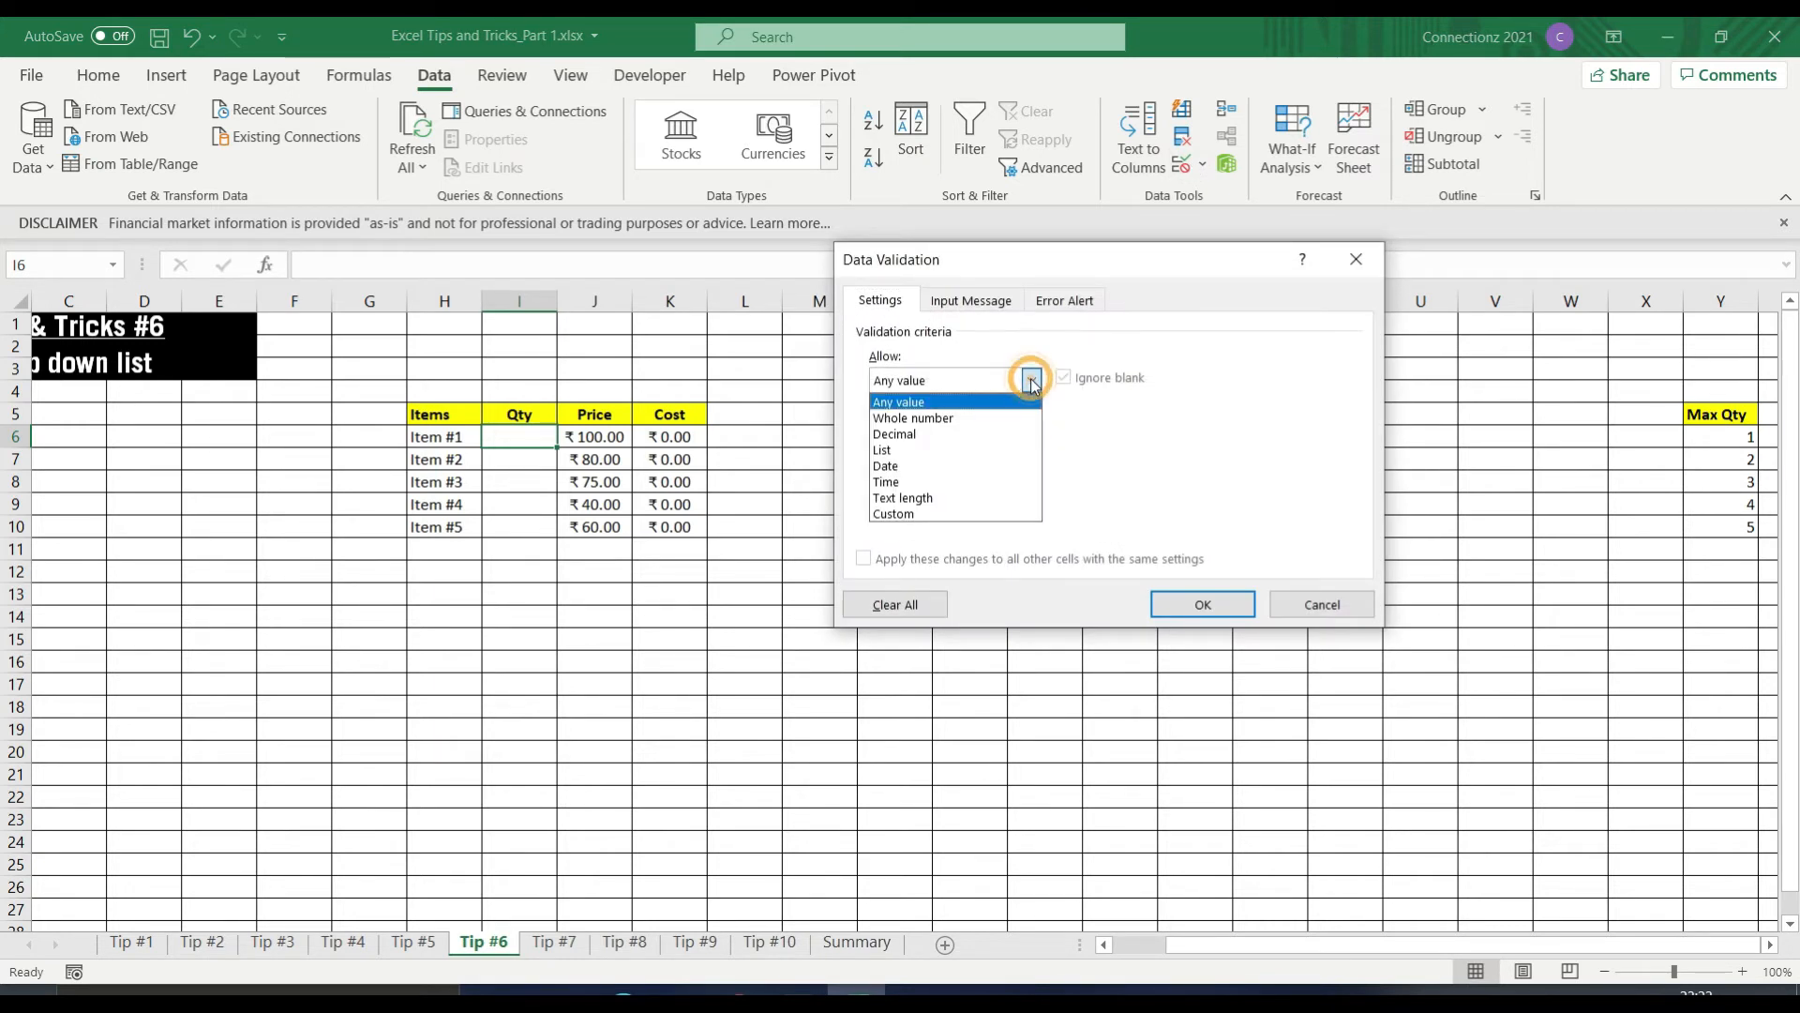
click(954, 450)
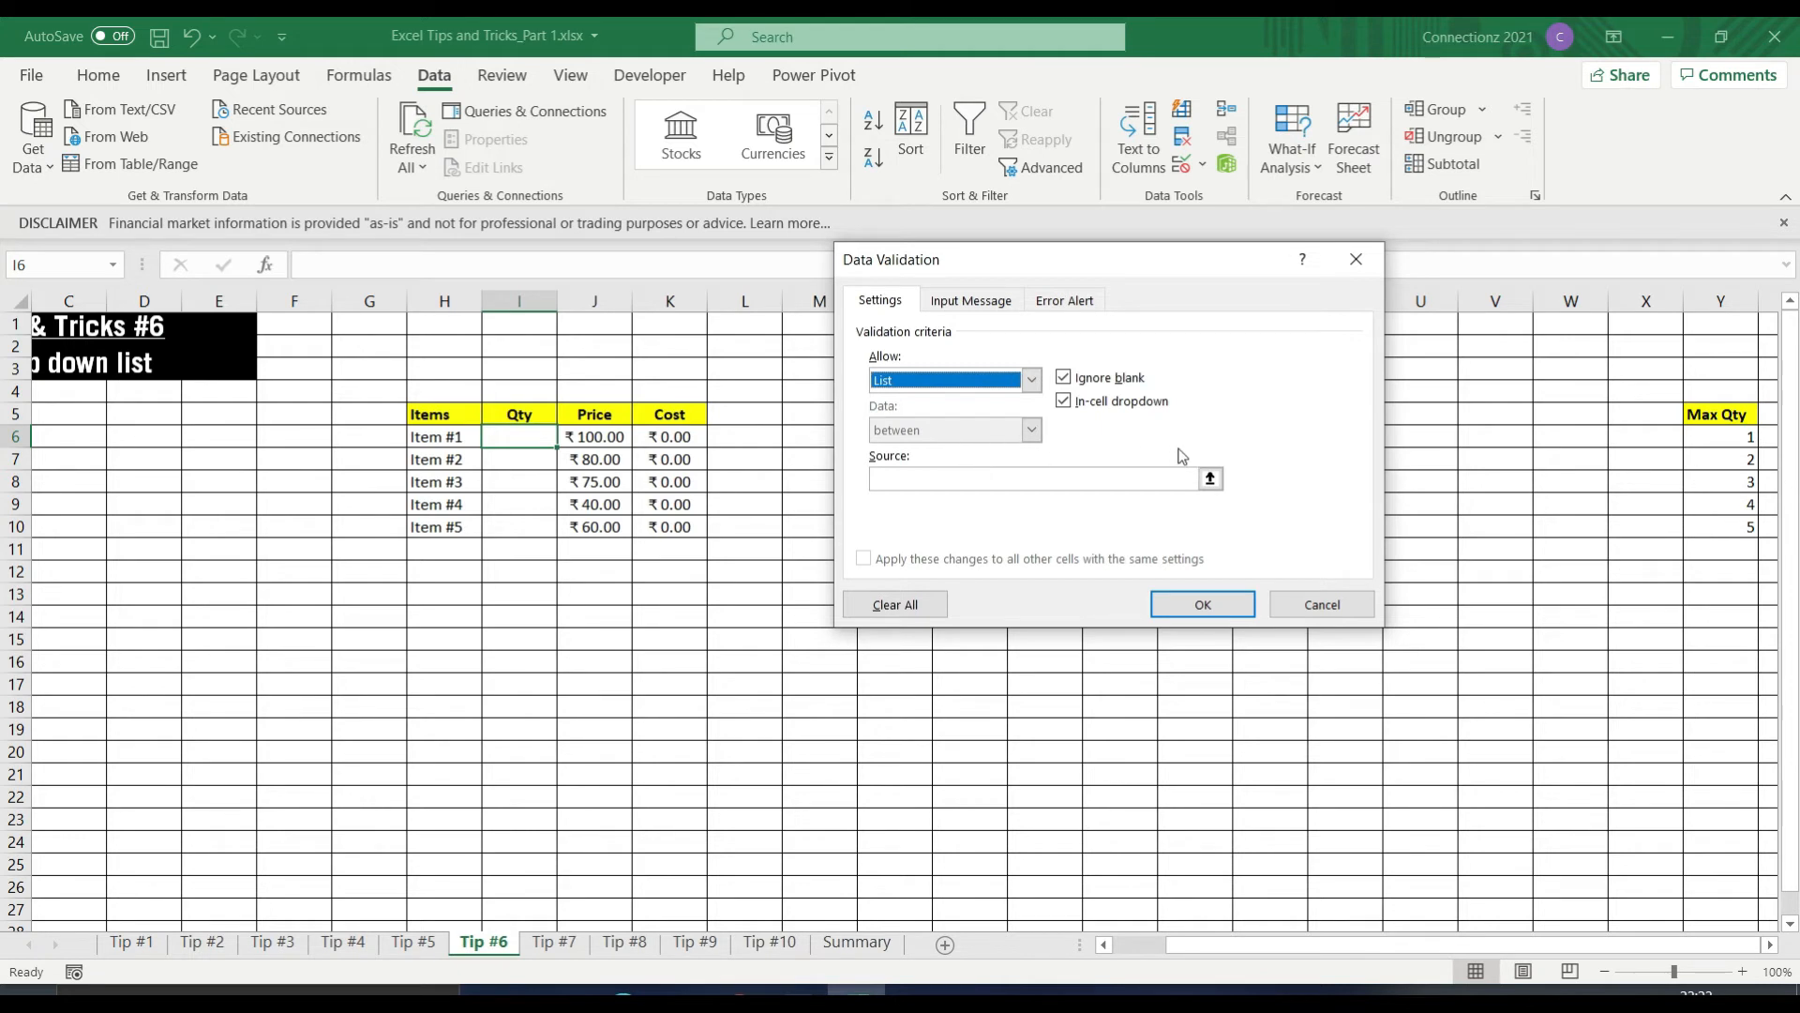
click(1211, 479)
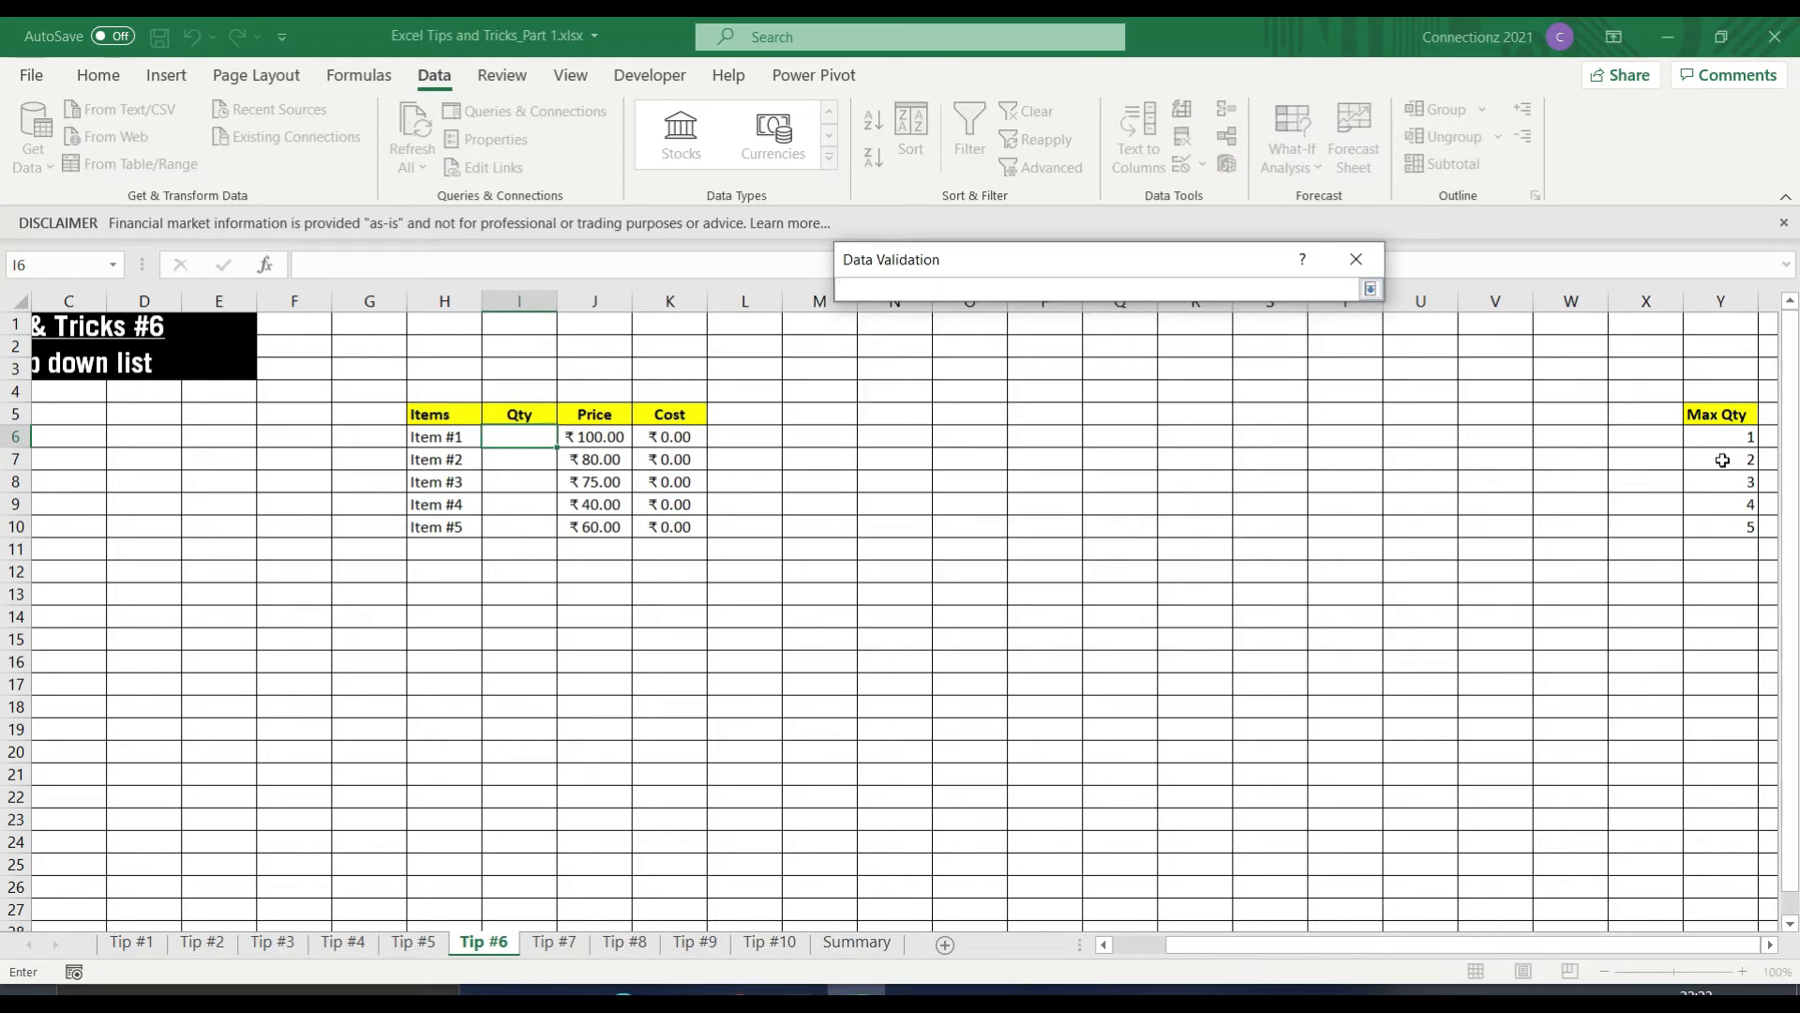
drag(1723, 440, 1728, 522)
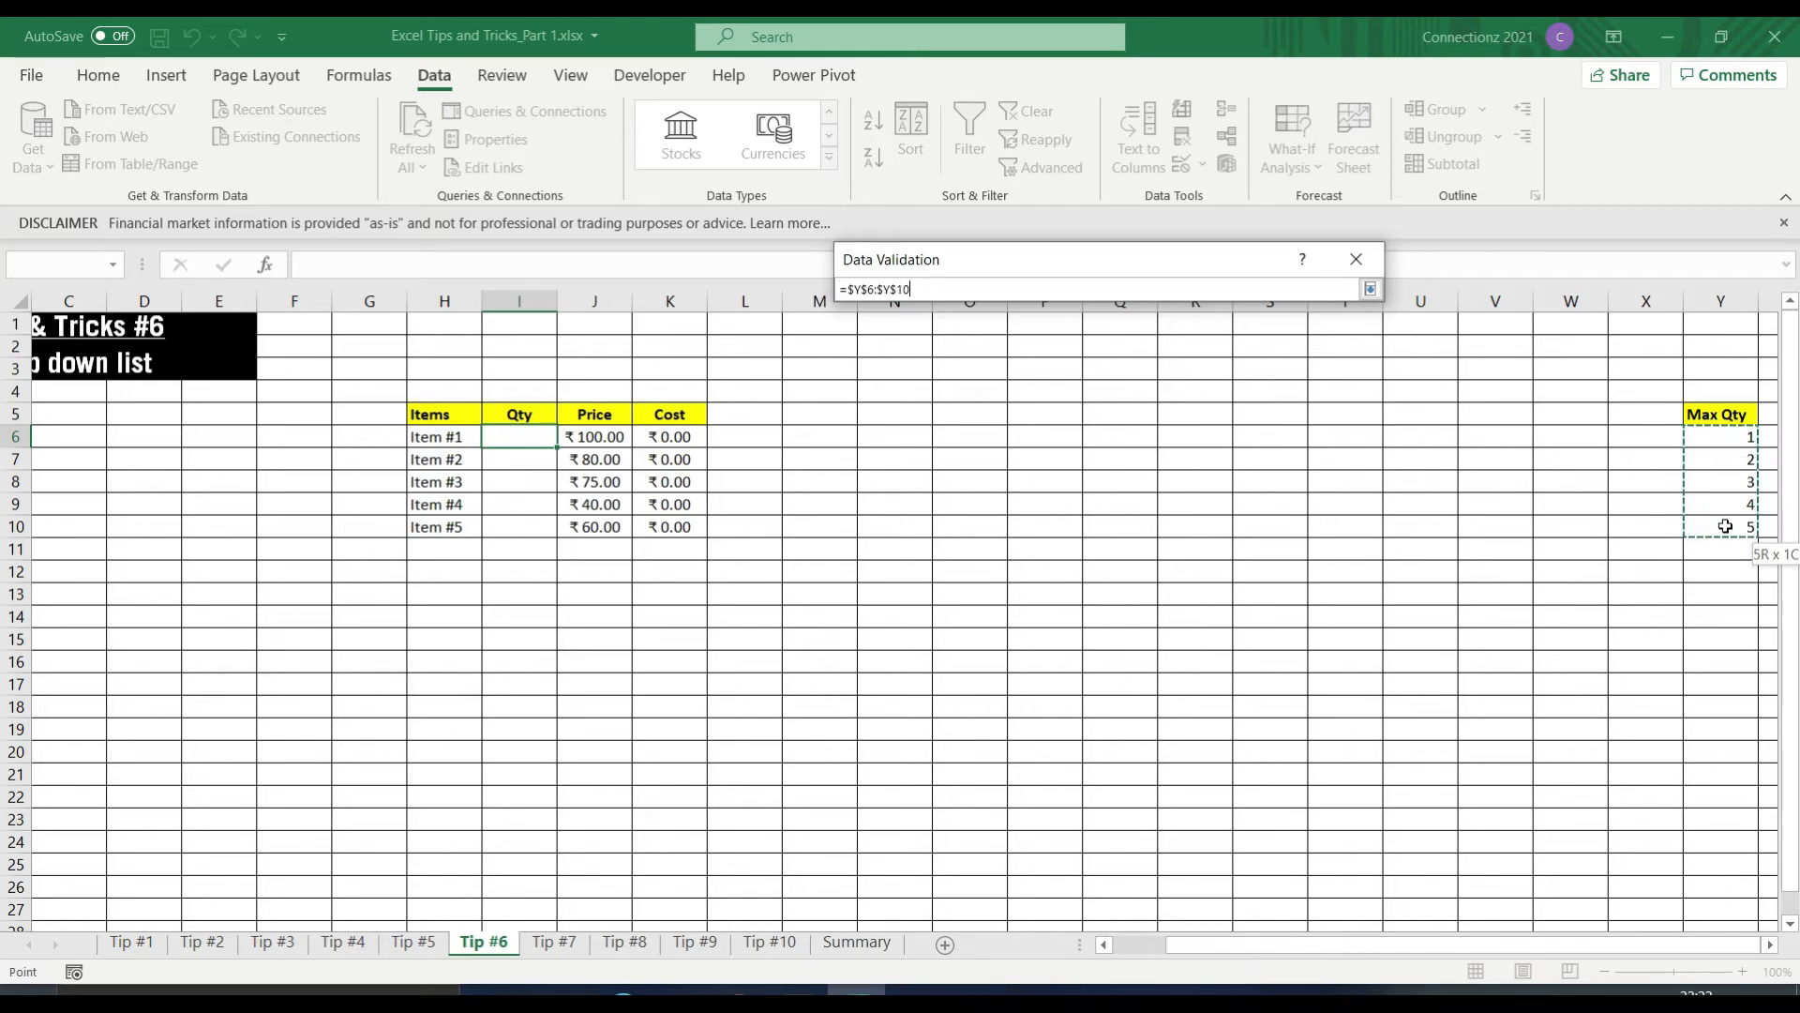
click(1370, 290)
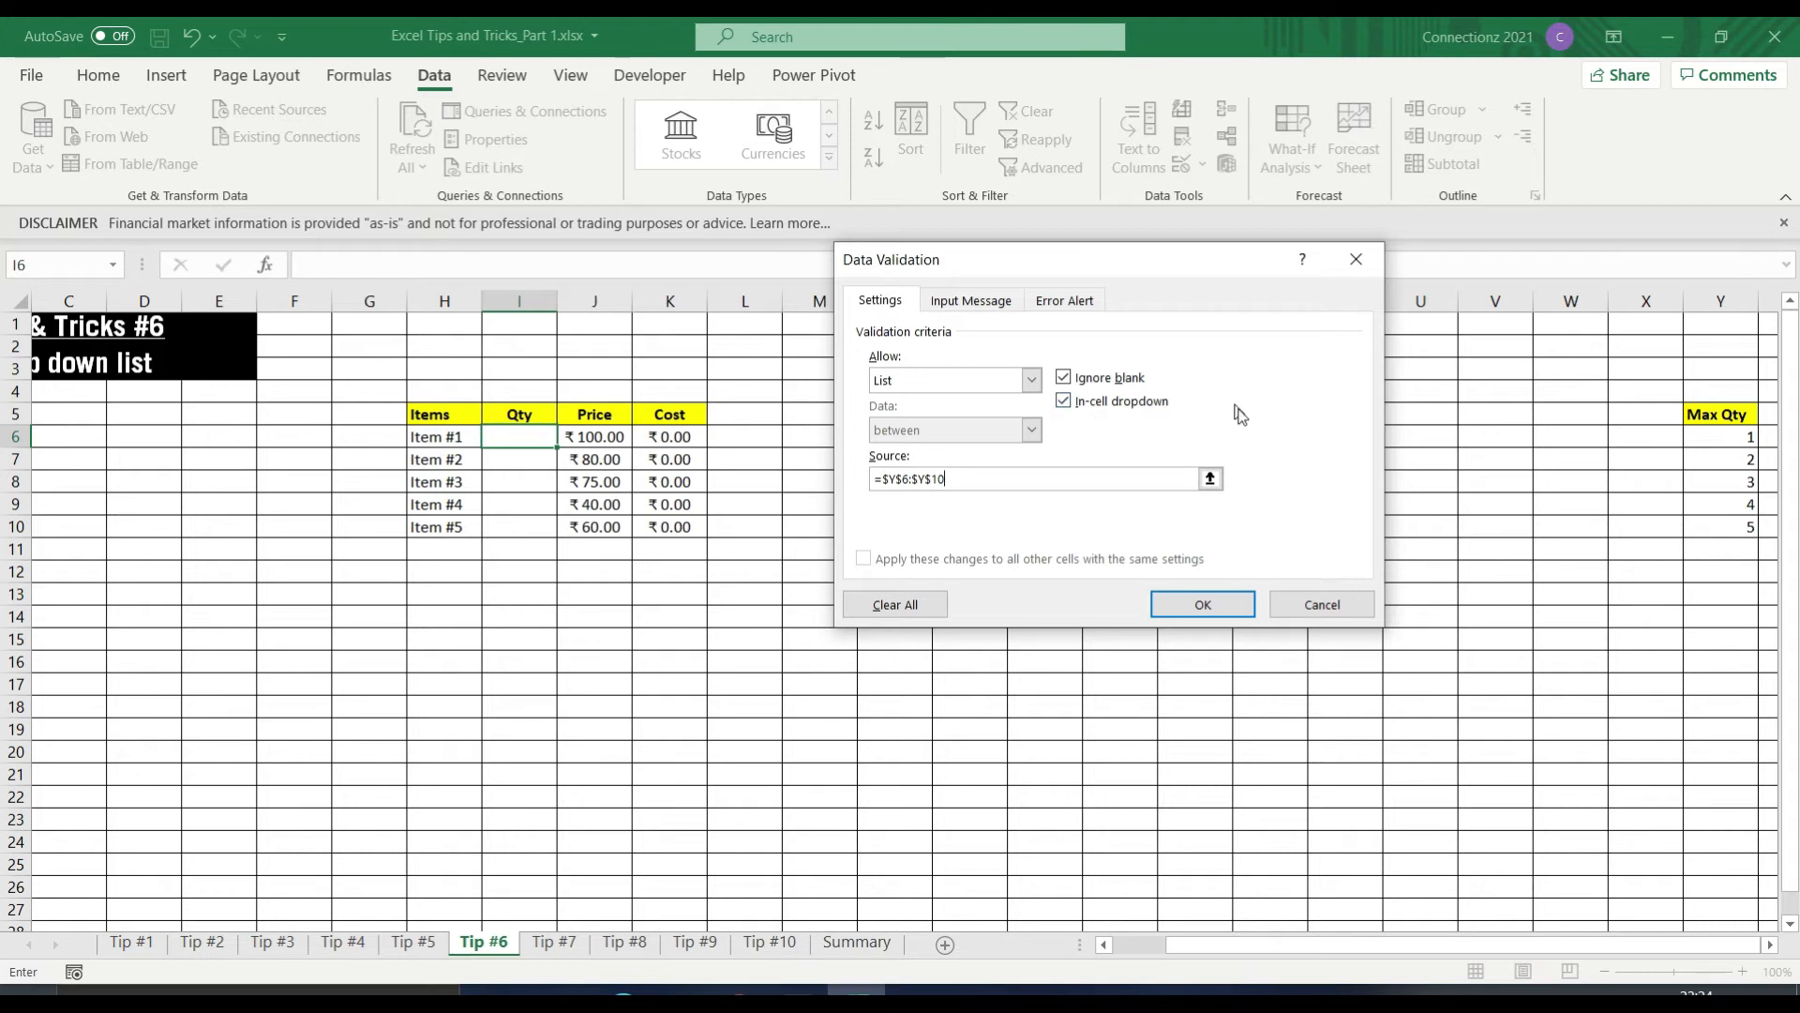
click(1203, 606)
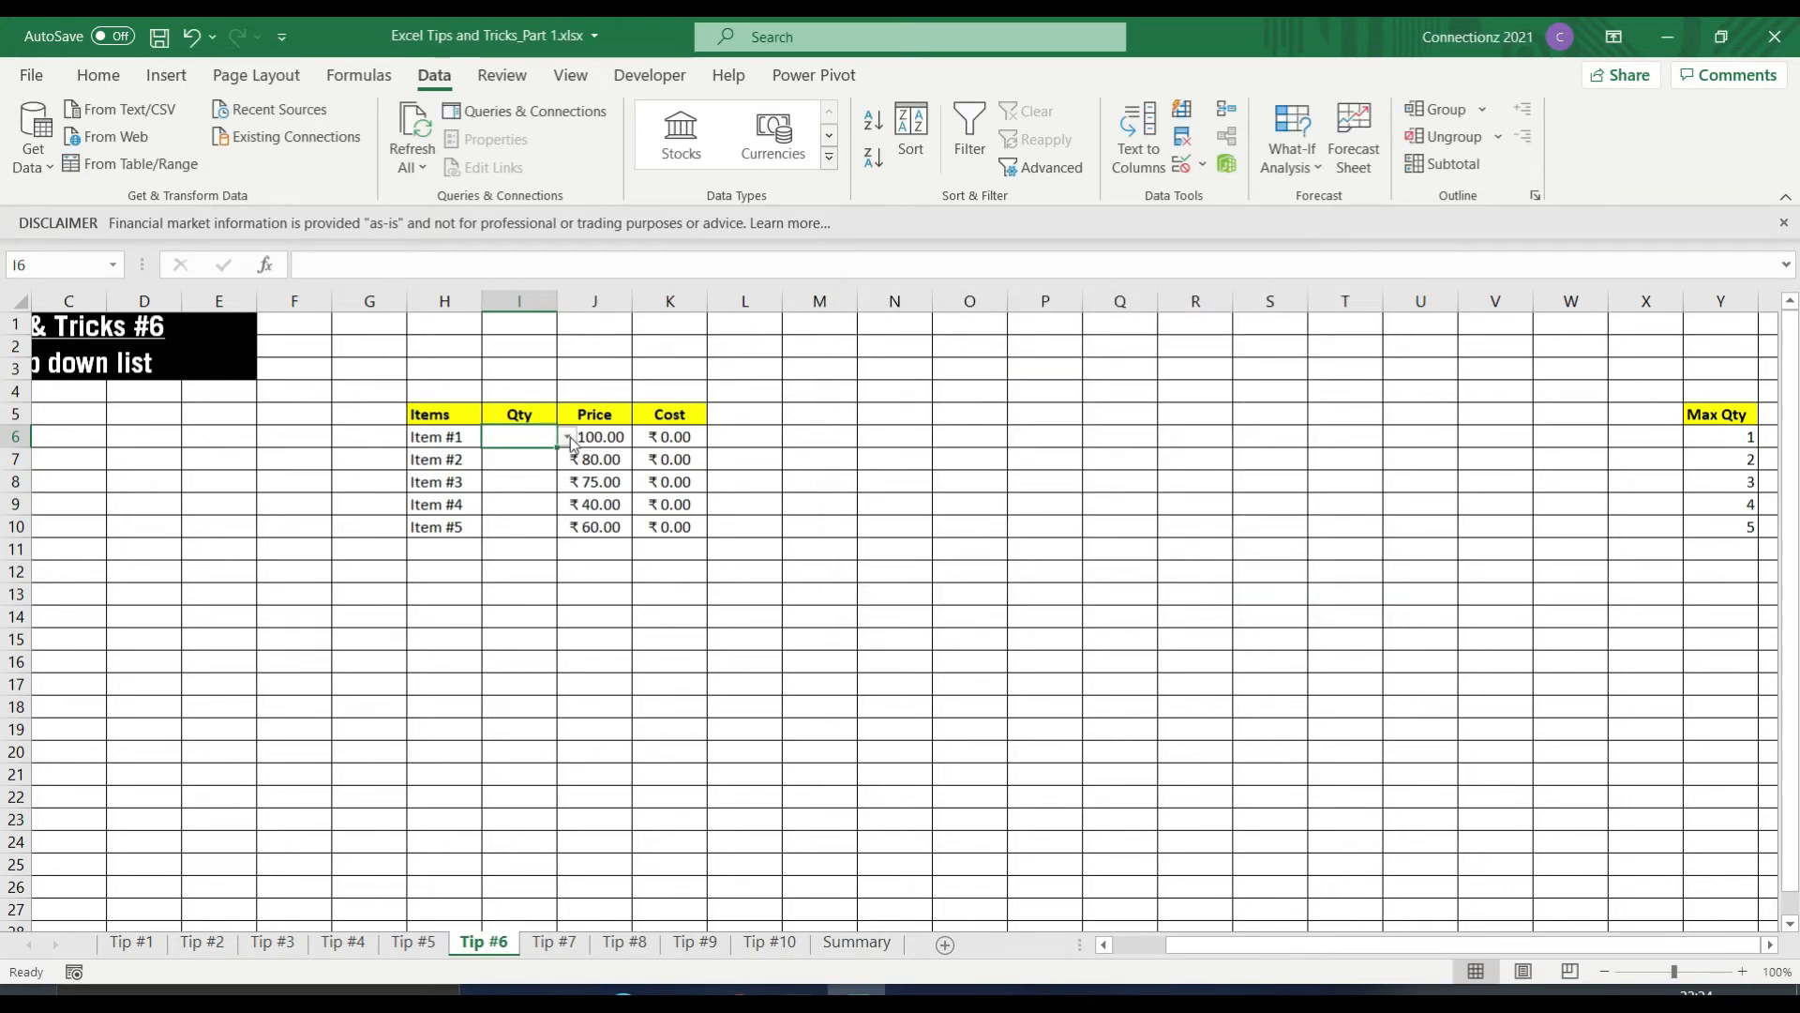
Check the dropdown in I6 and fill it down through I10.
click(569, 438)
click(569, 438)
drag(557, 452, 550, 532)
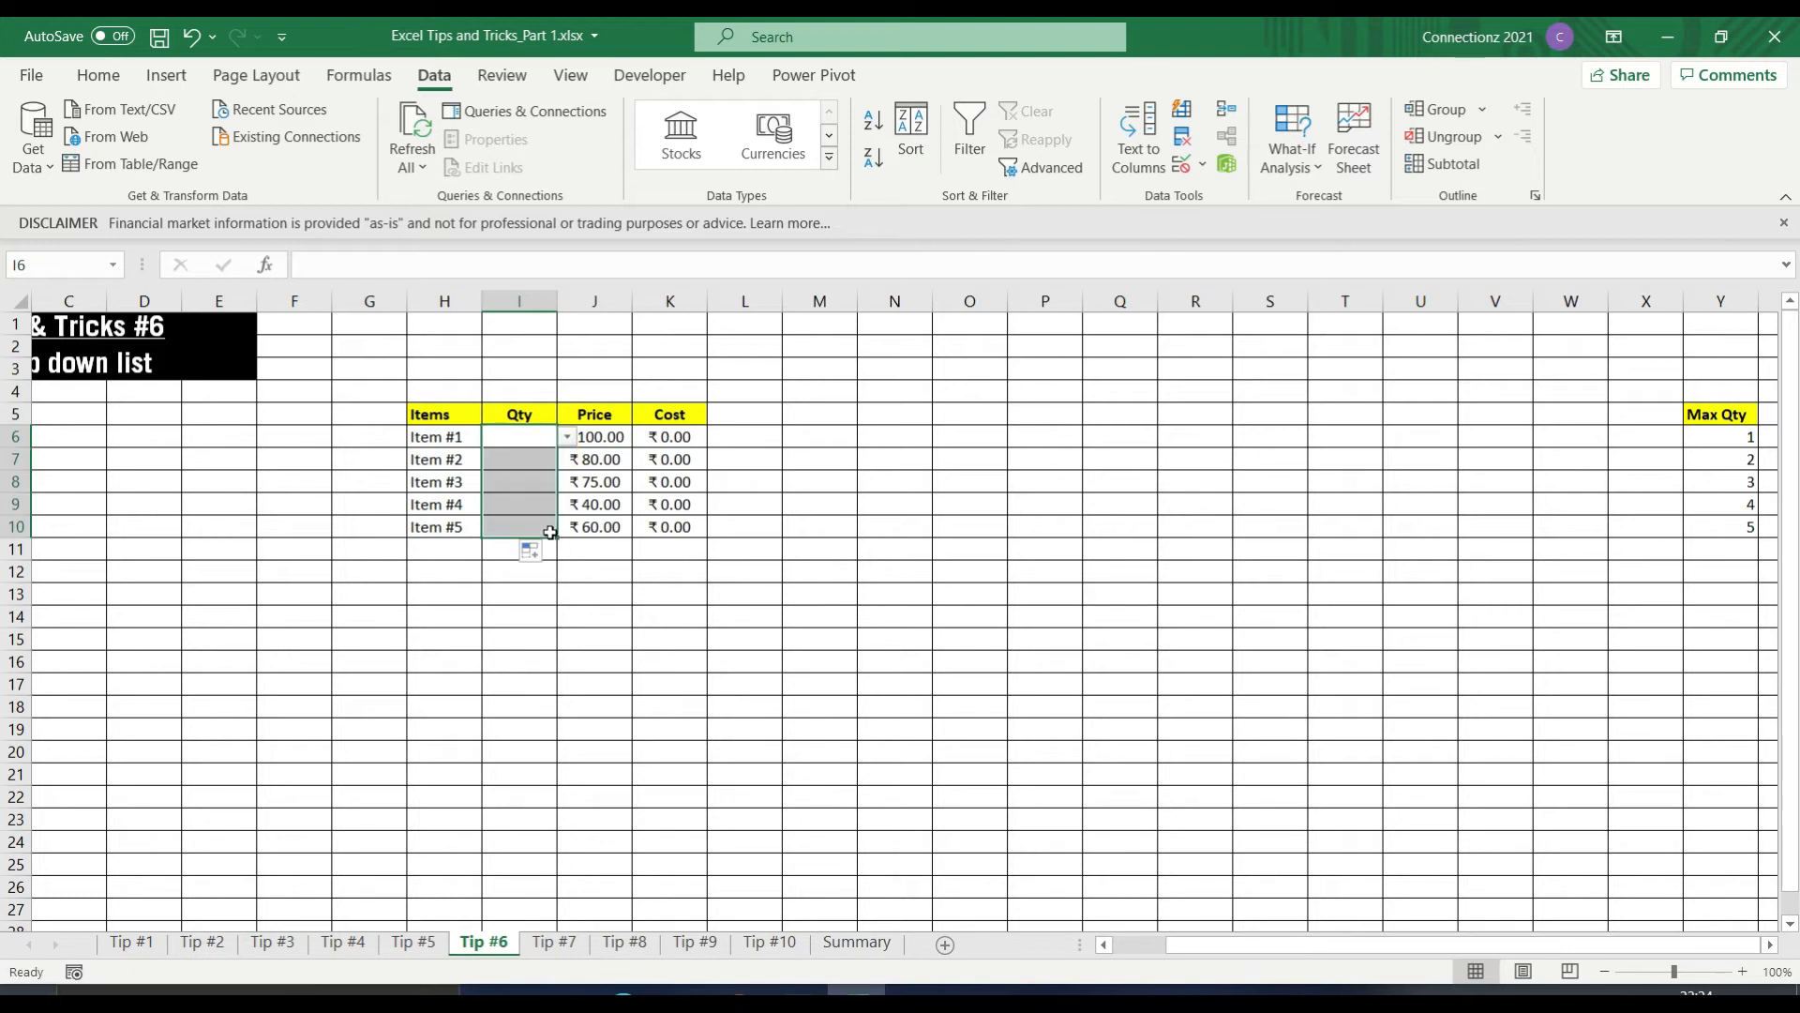
Enter 2 as the quantity for Item #1 and choose 4 from the dropdown for Item #2.
click(519, 440)
text(2)
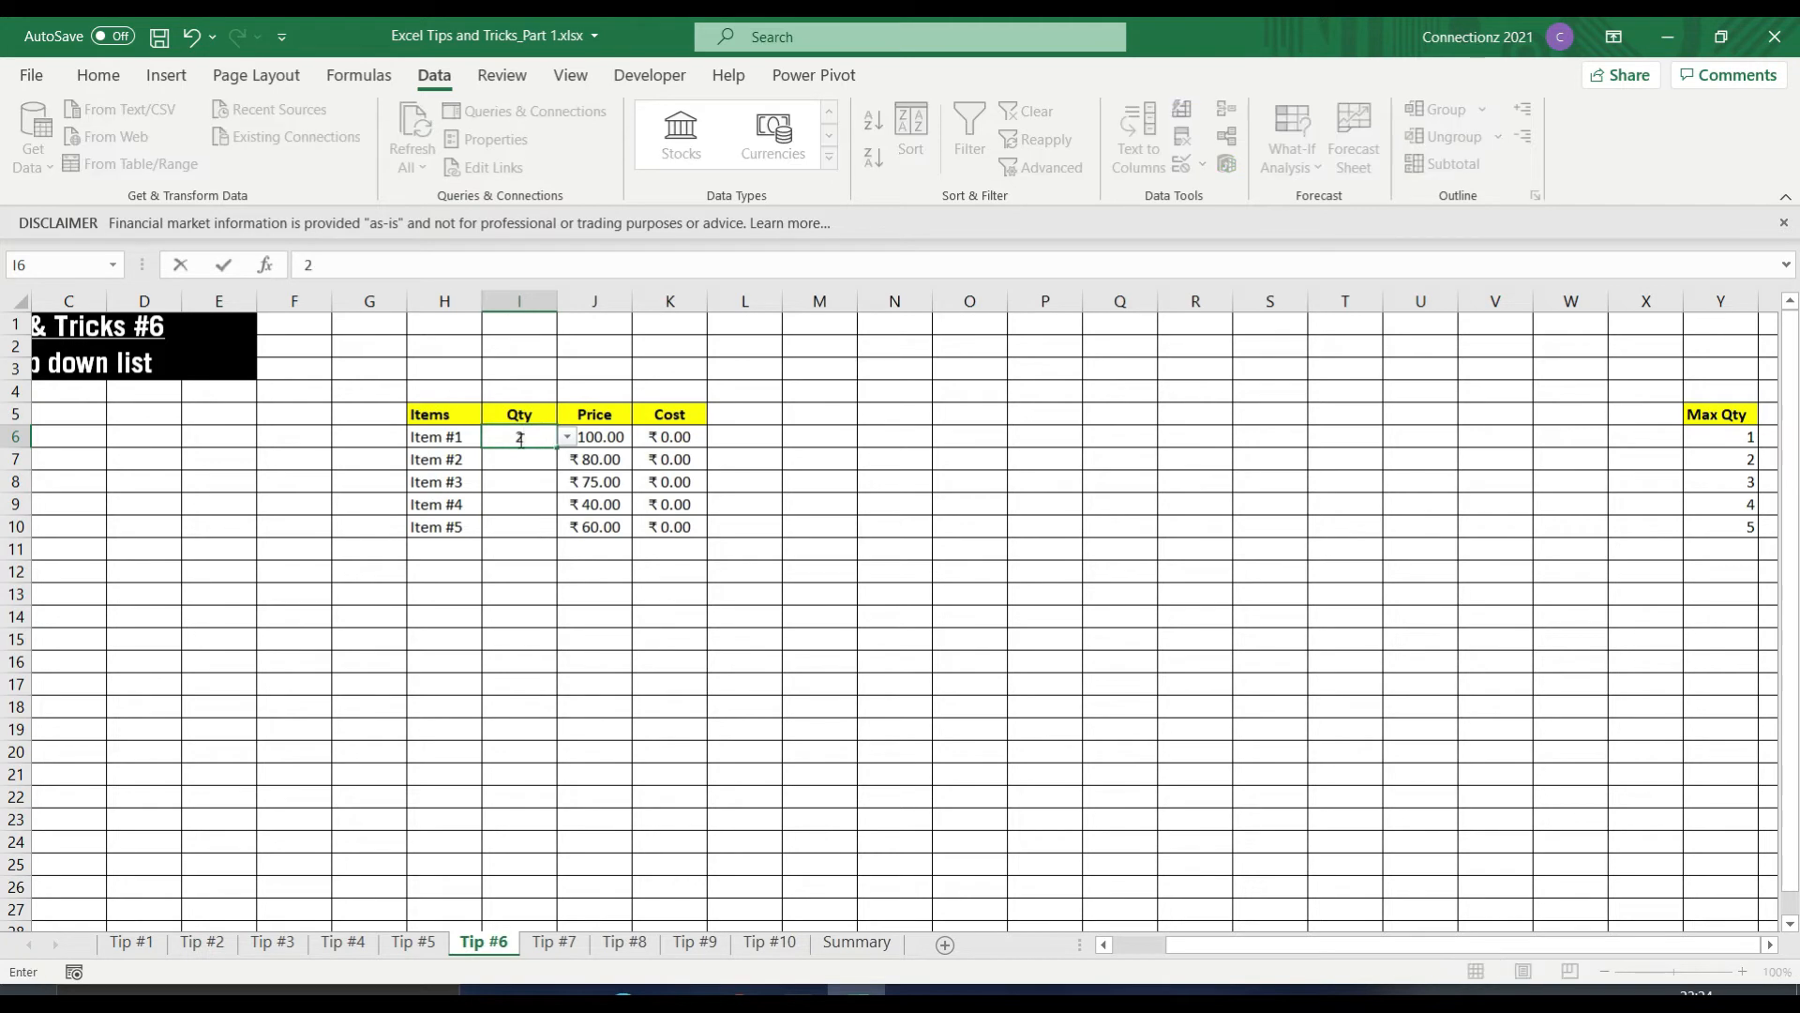
key(Return)
click(567, 459)
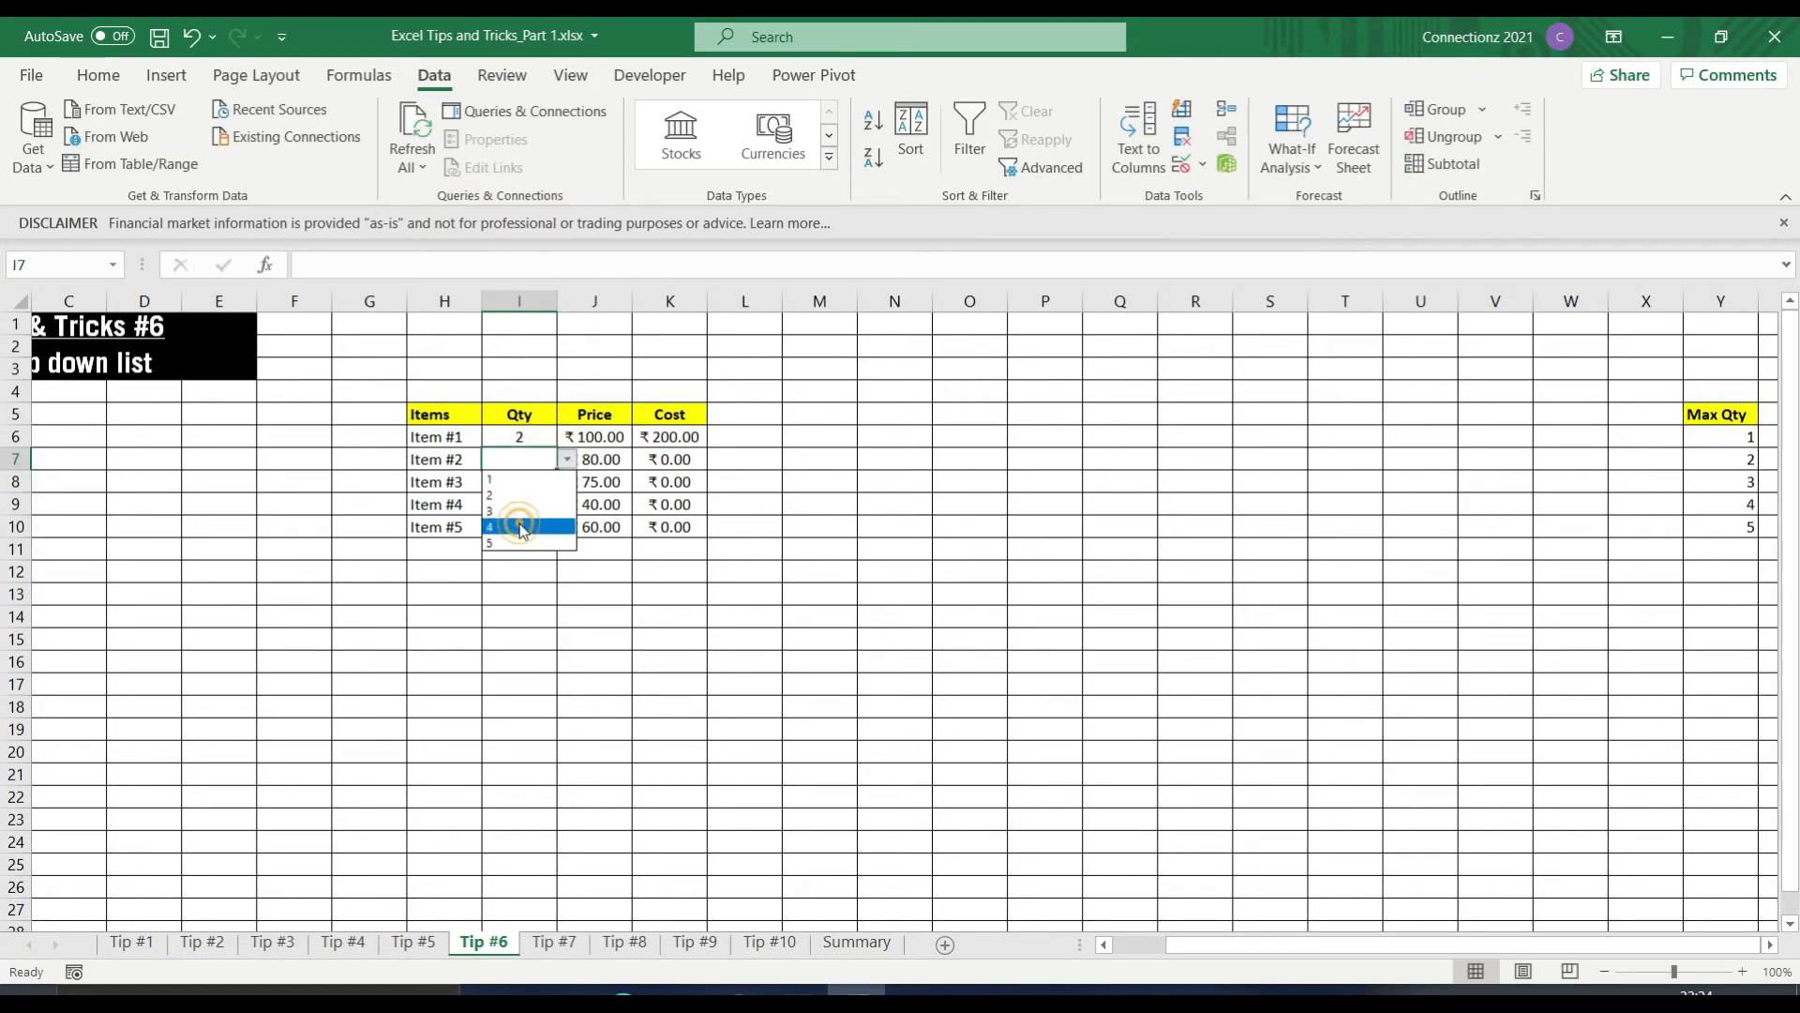
click(519, 524)
Test the validation by trying to enter 8 as the quantity for Item #3, and cancel the entry.
click(520, 483)
text(8)
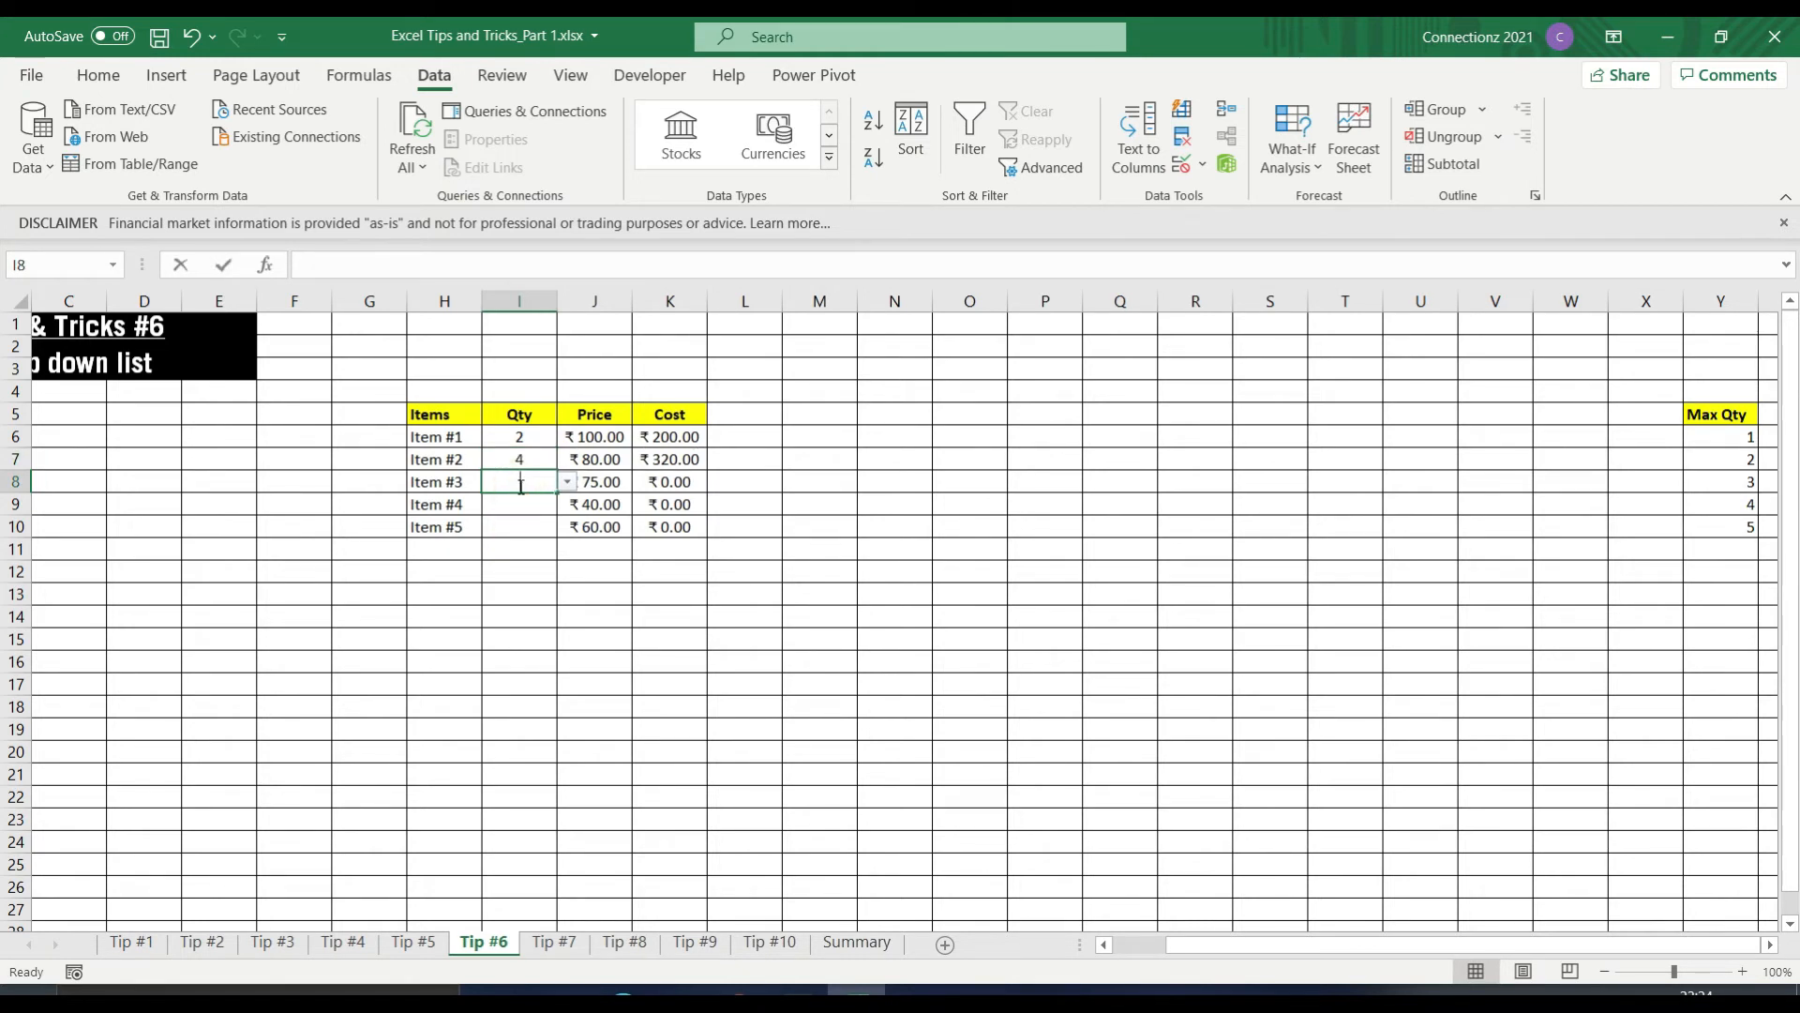
click(520, 503)
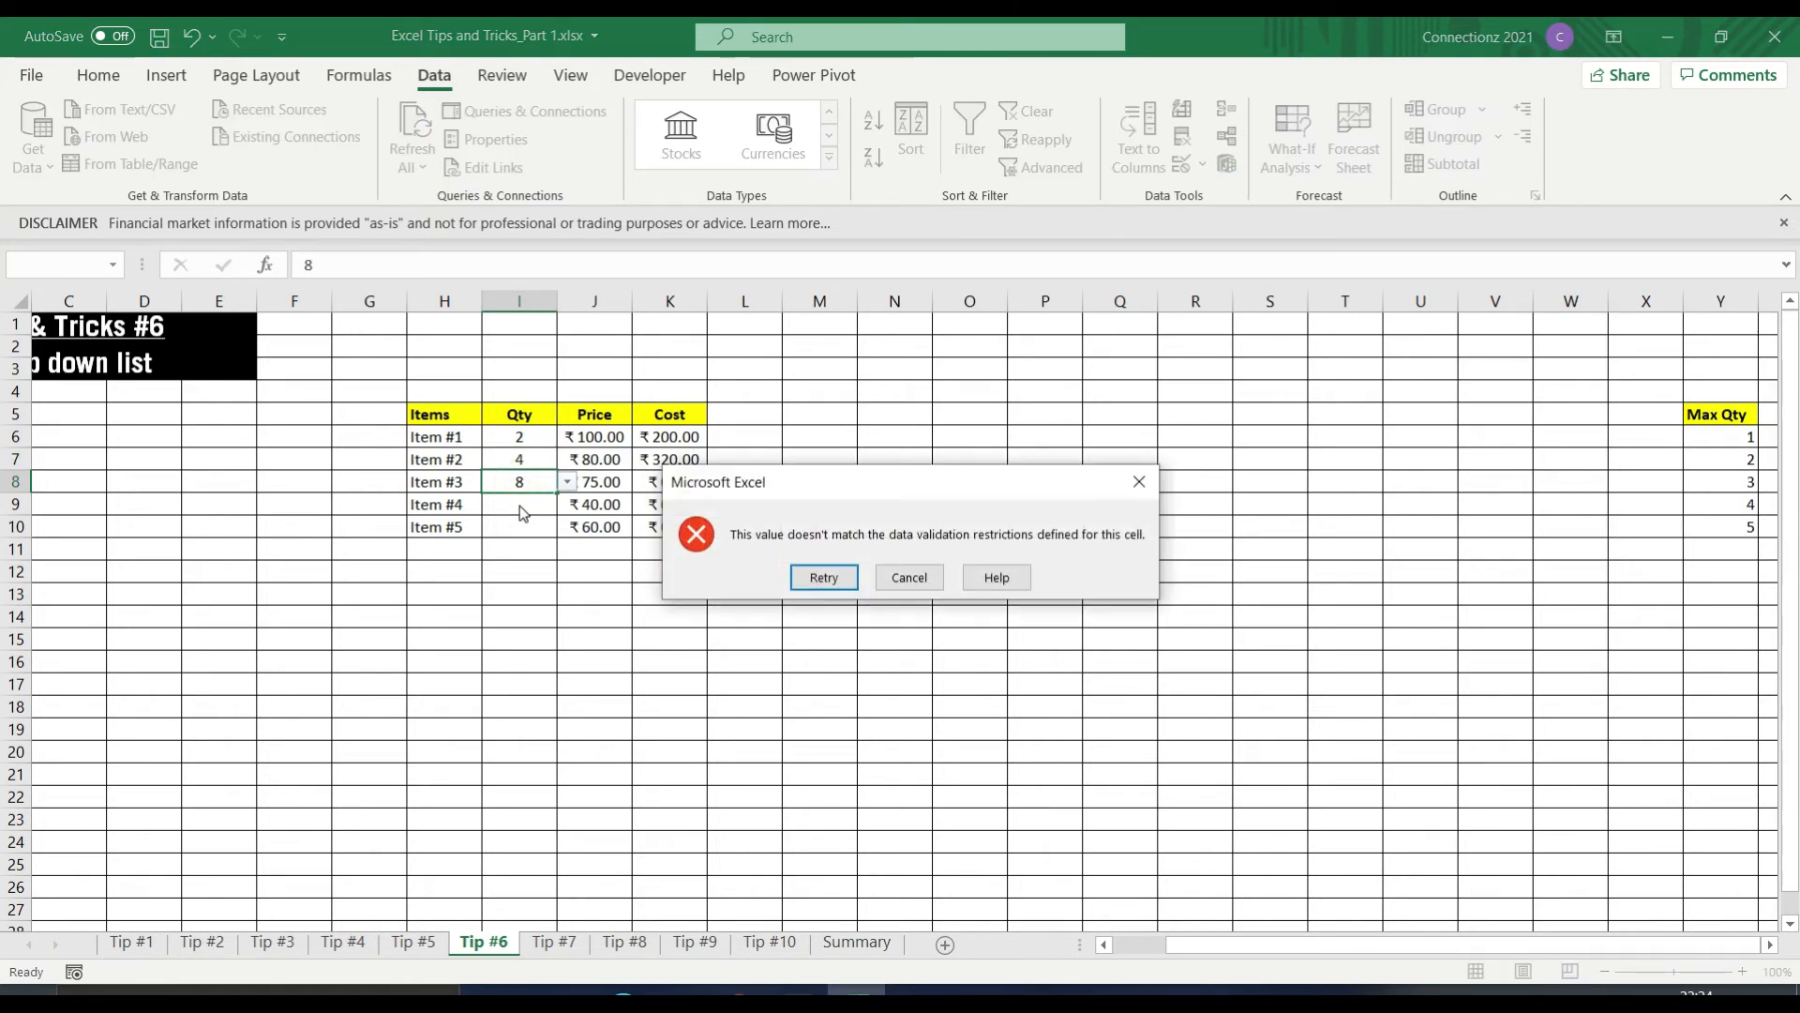
click(917, 586)
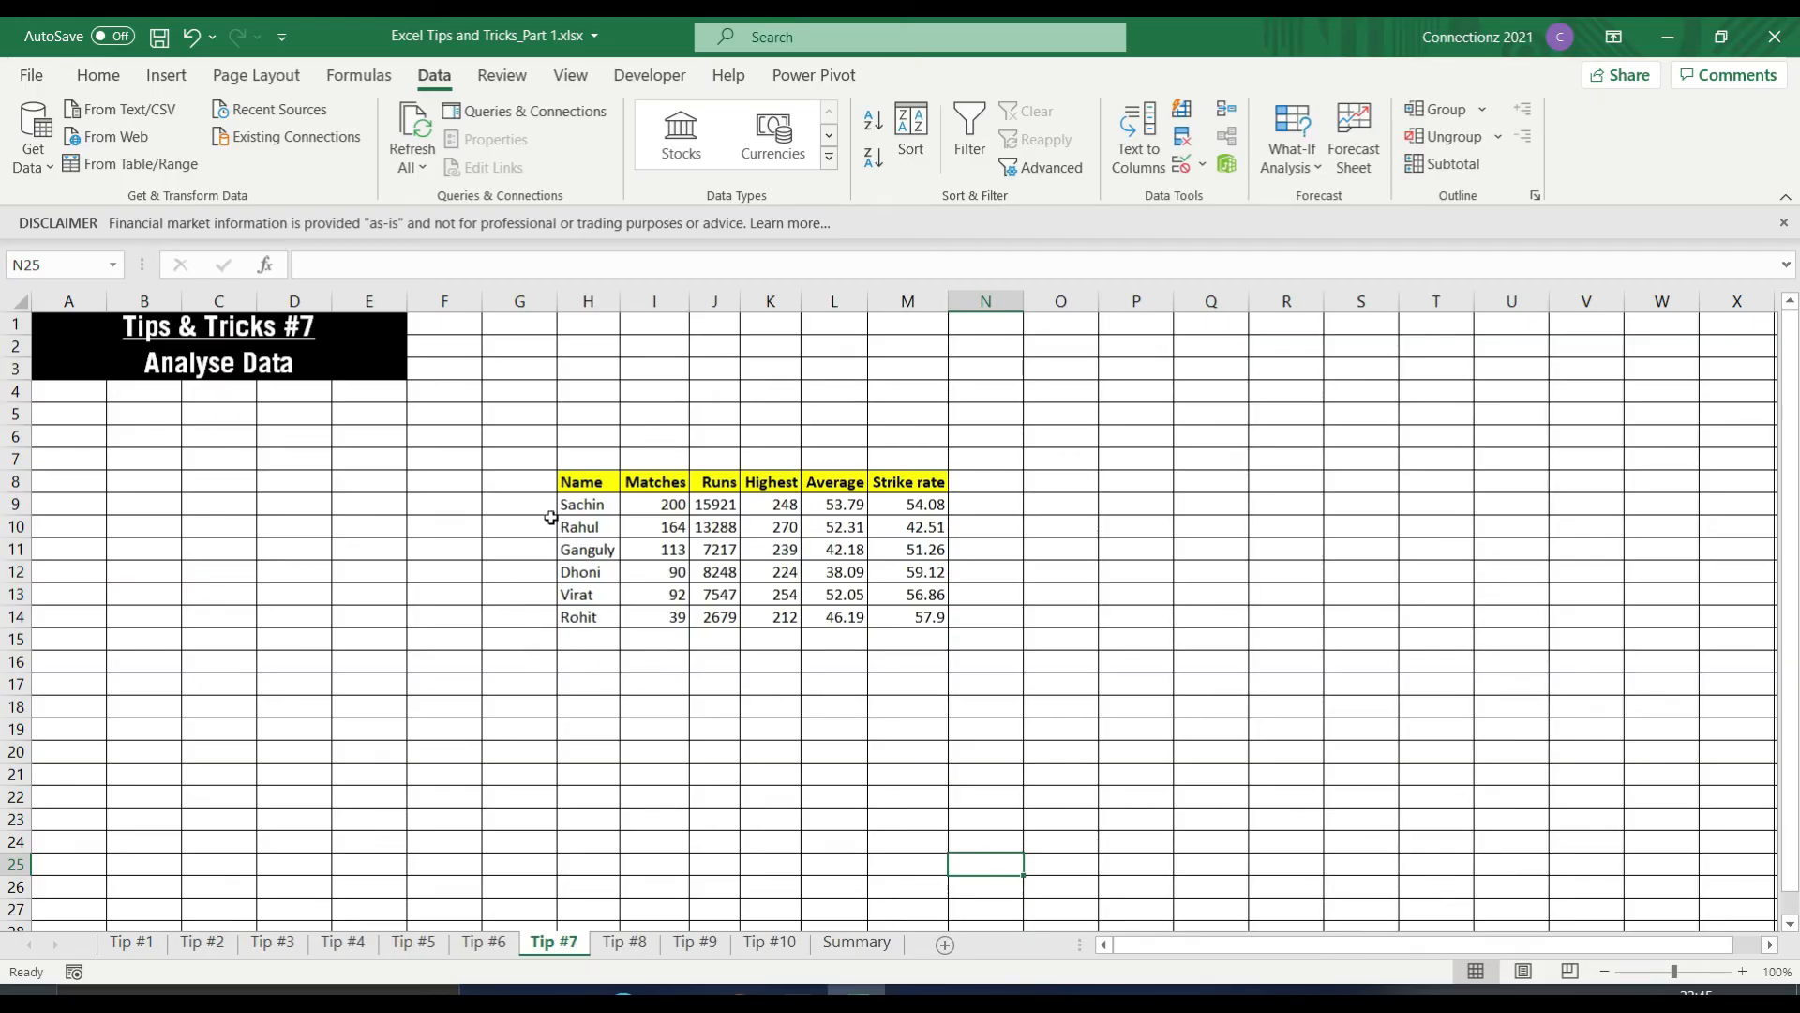
Look over the Name column entries in H9:H14 of the cricket statistics table on the Tip #7 sheet.
drag(569, 512, 574, 619)
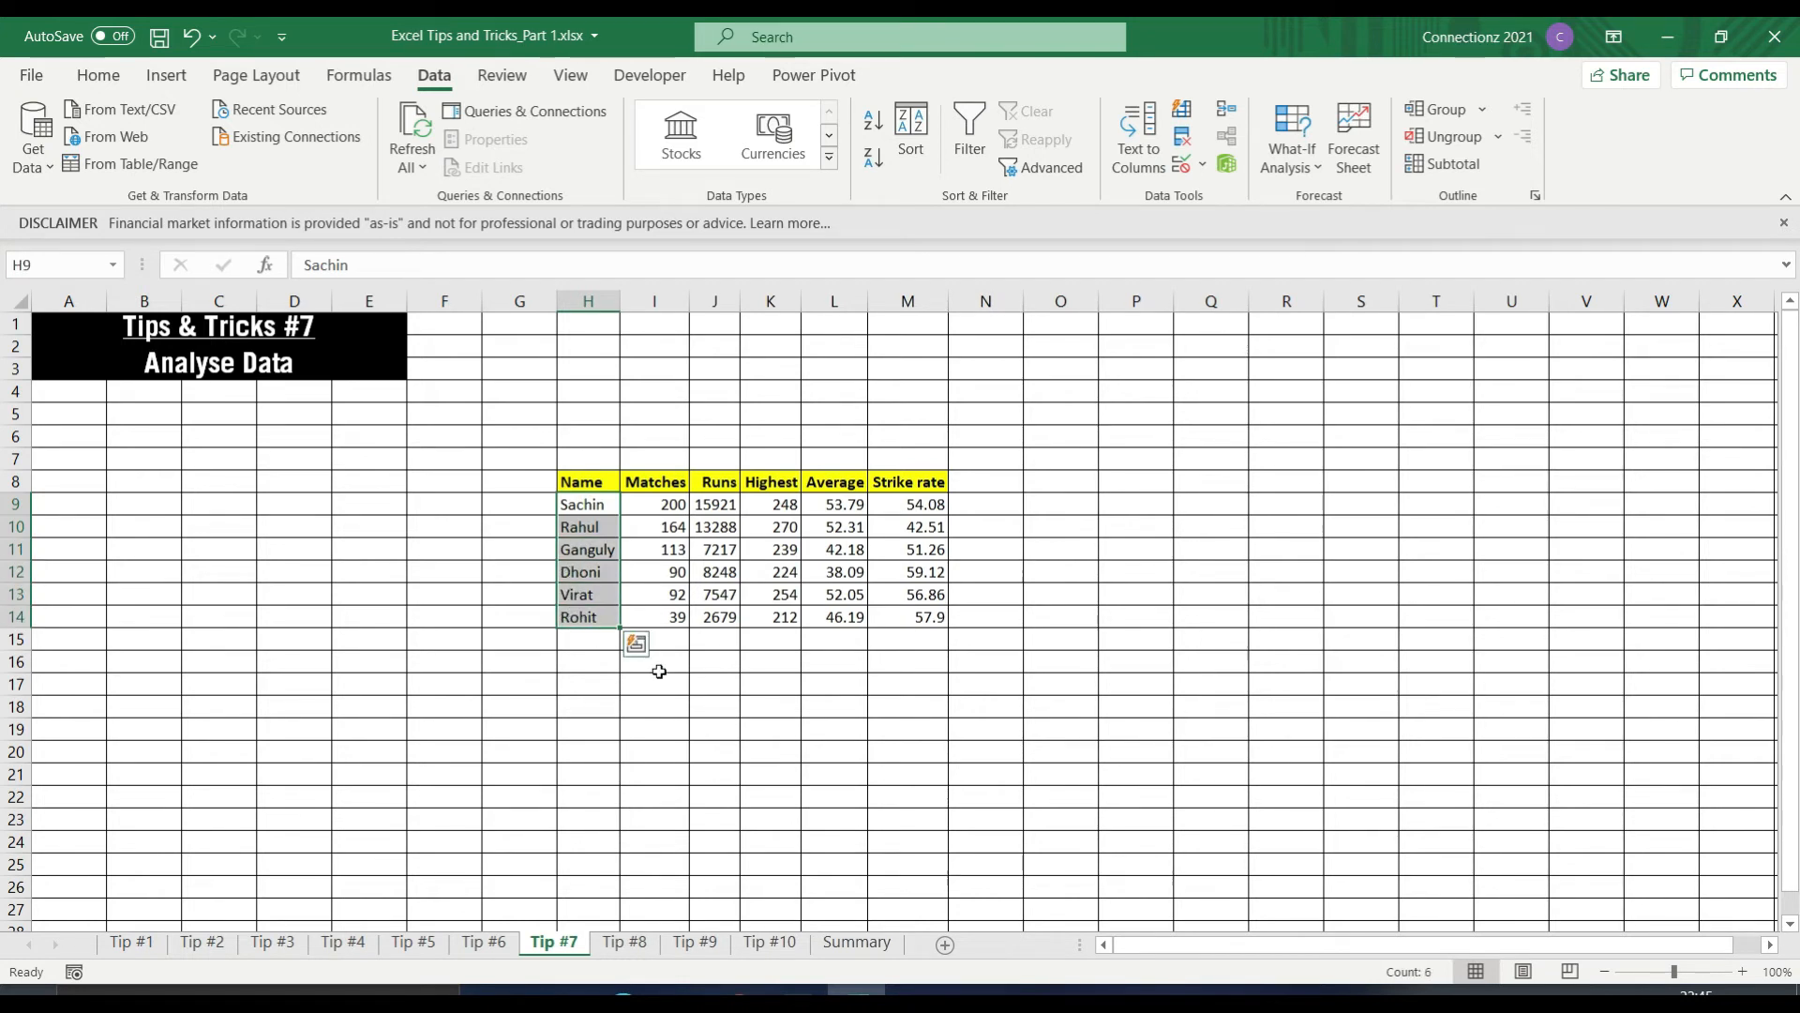
click(701, 701)
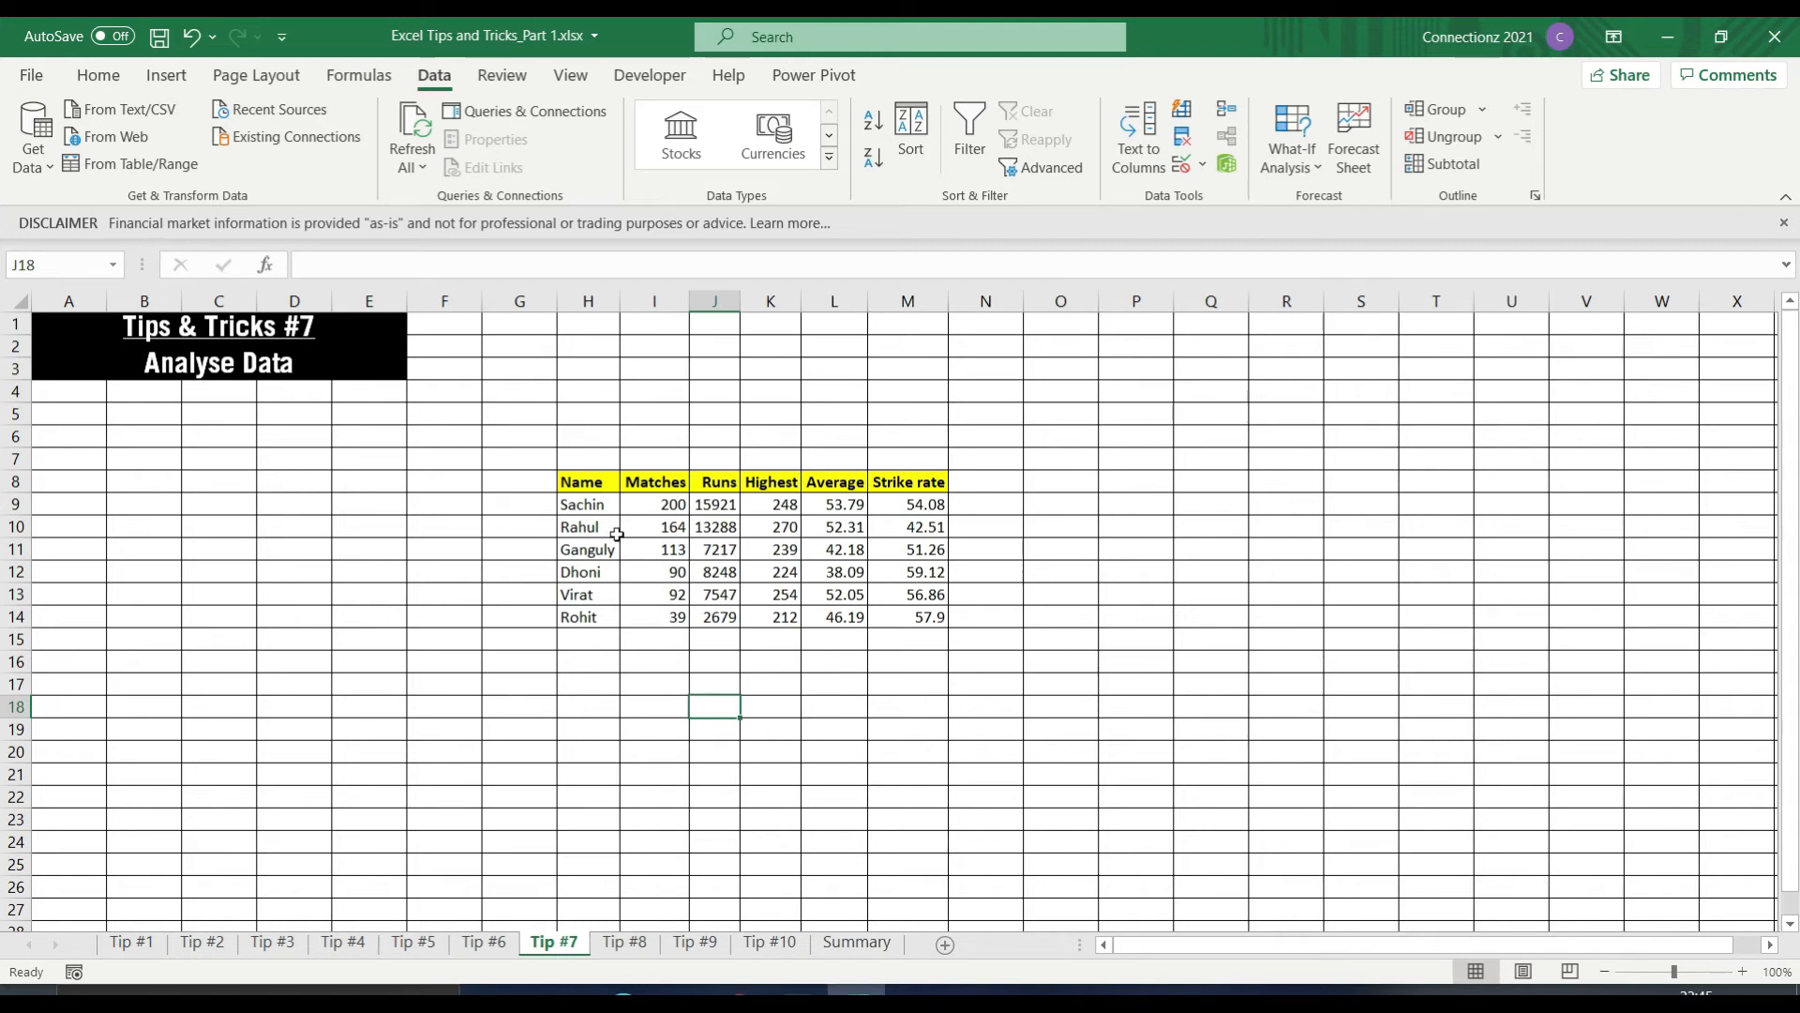
Run Analyze Data on the cricket statistics table H8:M14.
click(601, 487)
drag(601, 488, 911, 610)
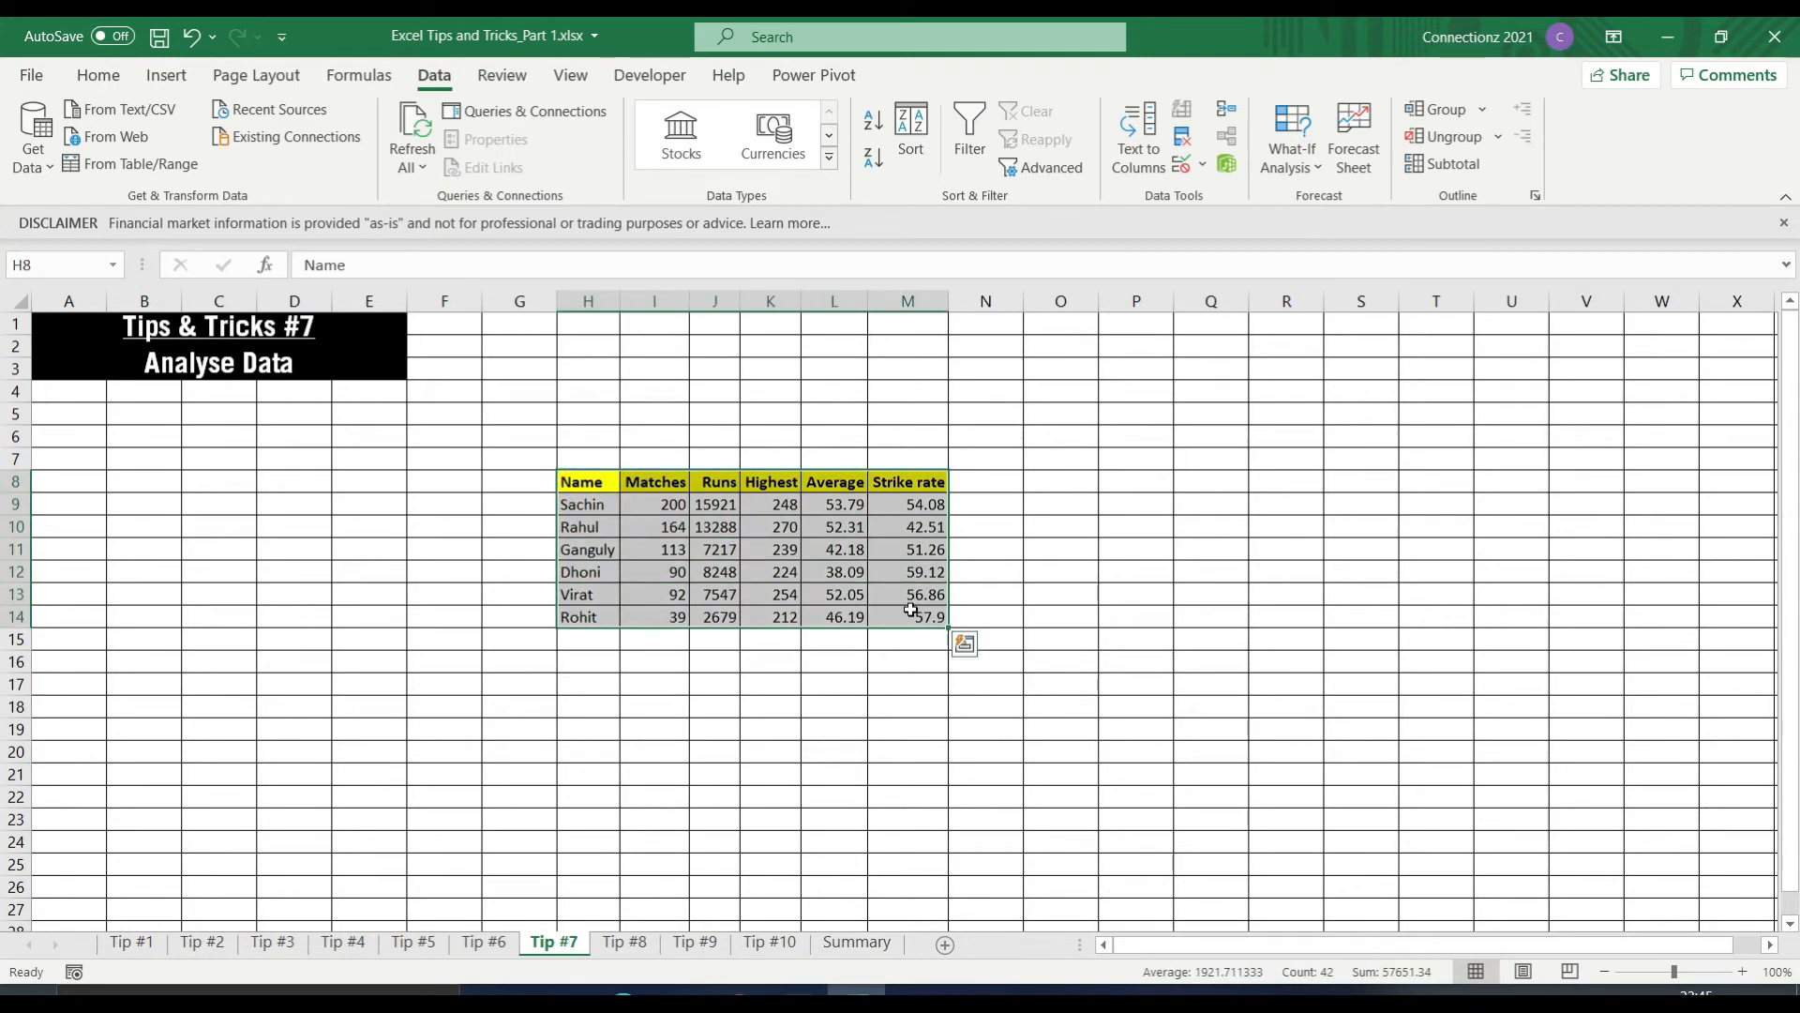
click(99, 75)
click(1629, 120)
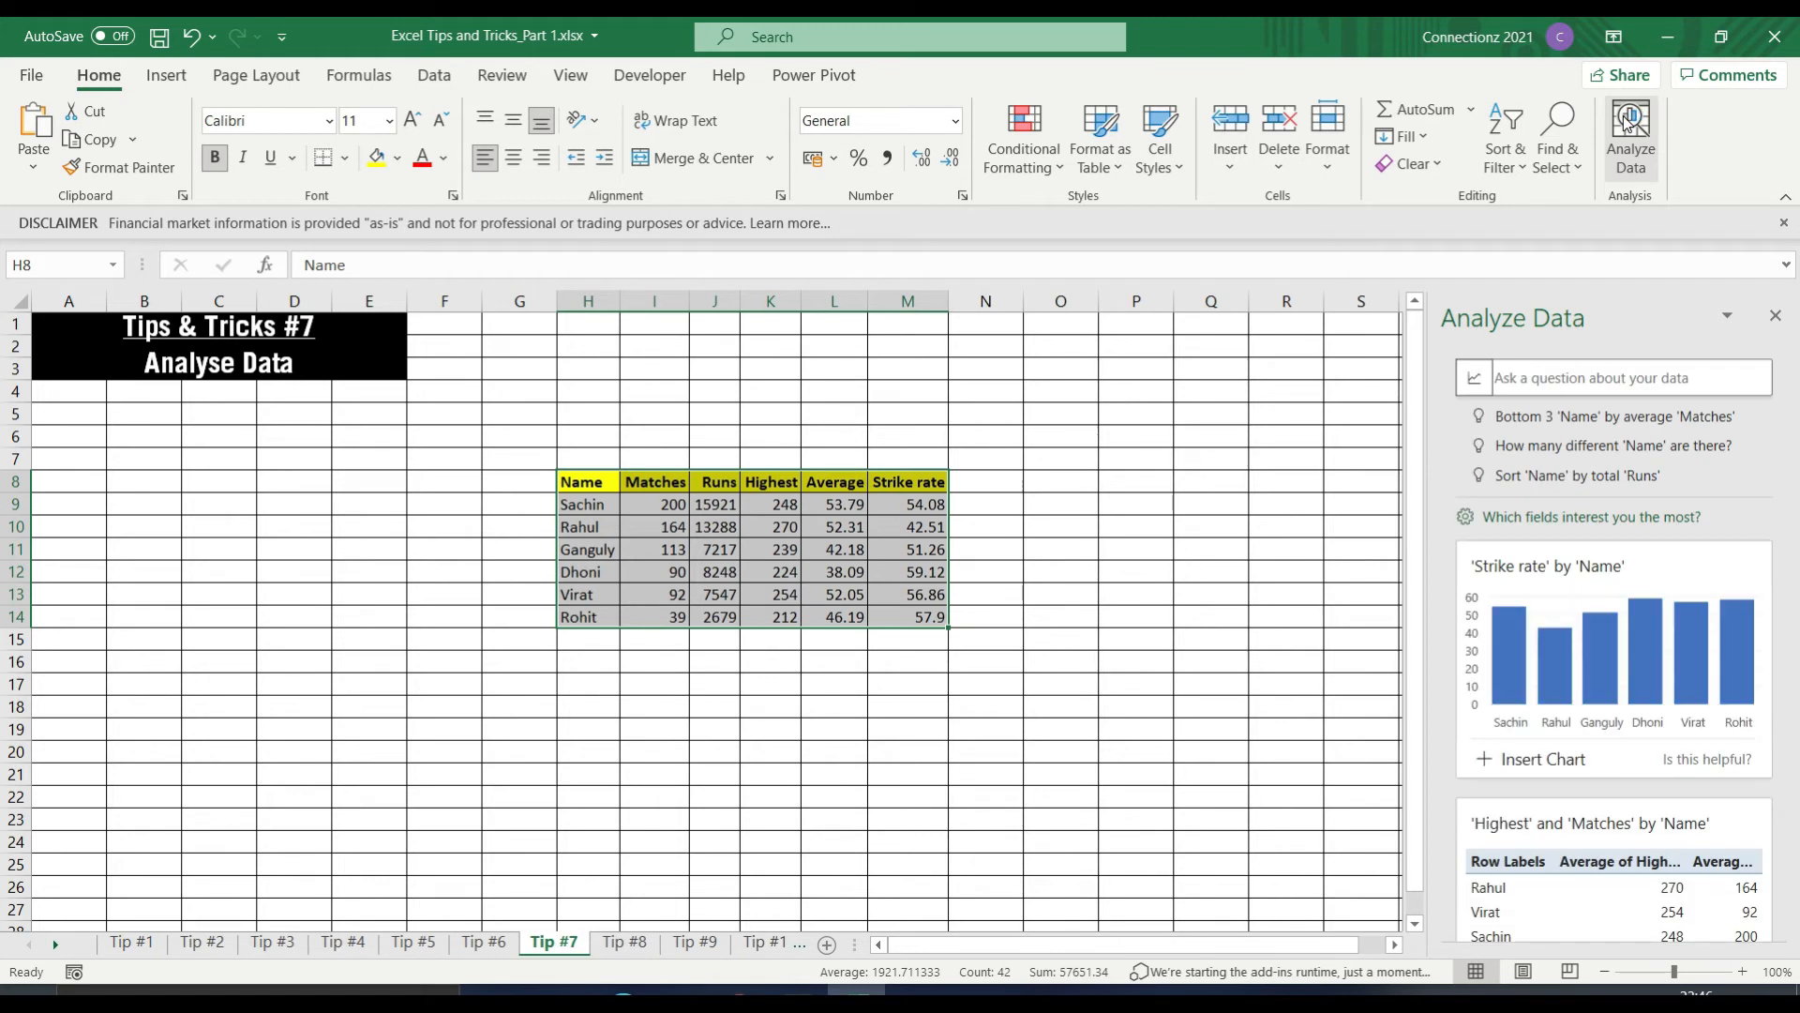
Browse the suggested insights and insert the 'Strike rate' by 'Name' pie chart into the sheet.
scroll(1600, 453, down, 3)
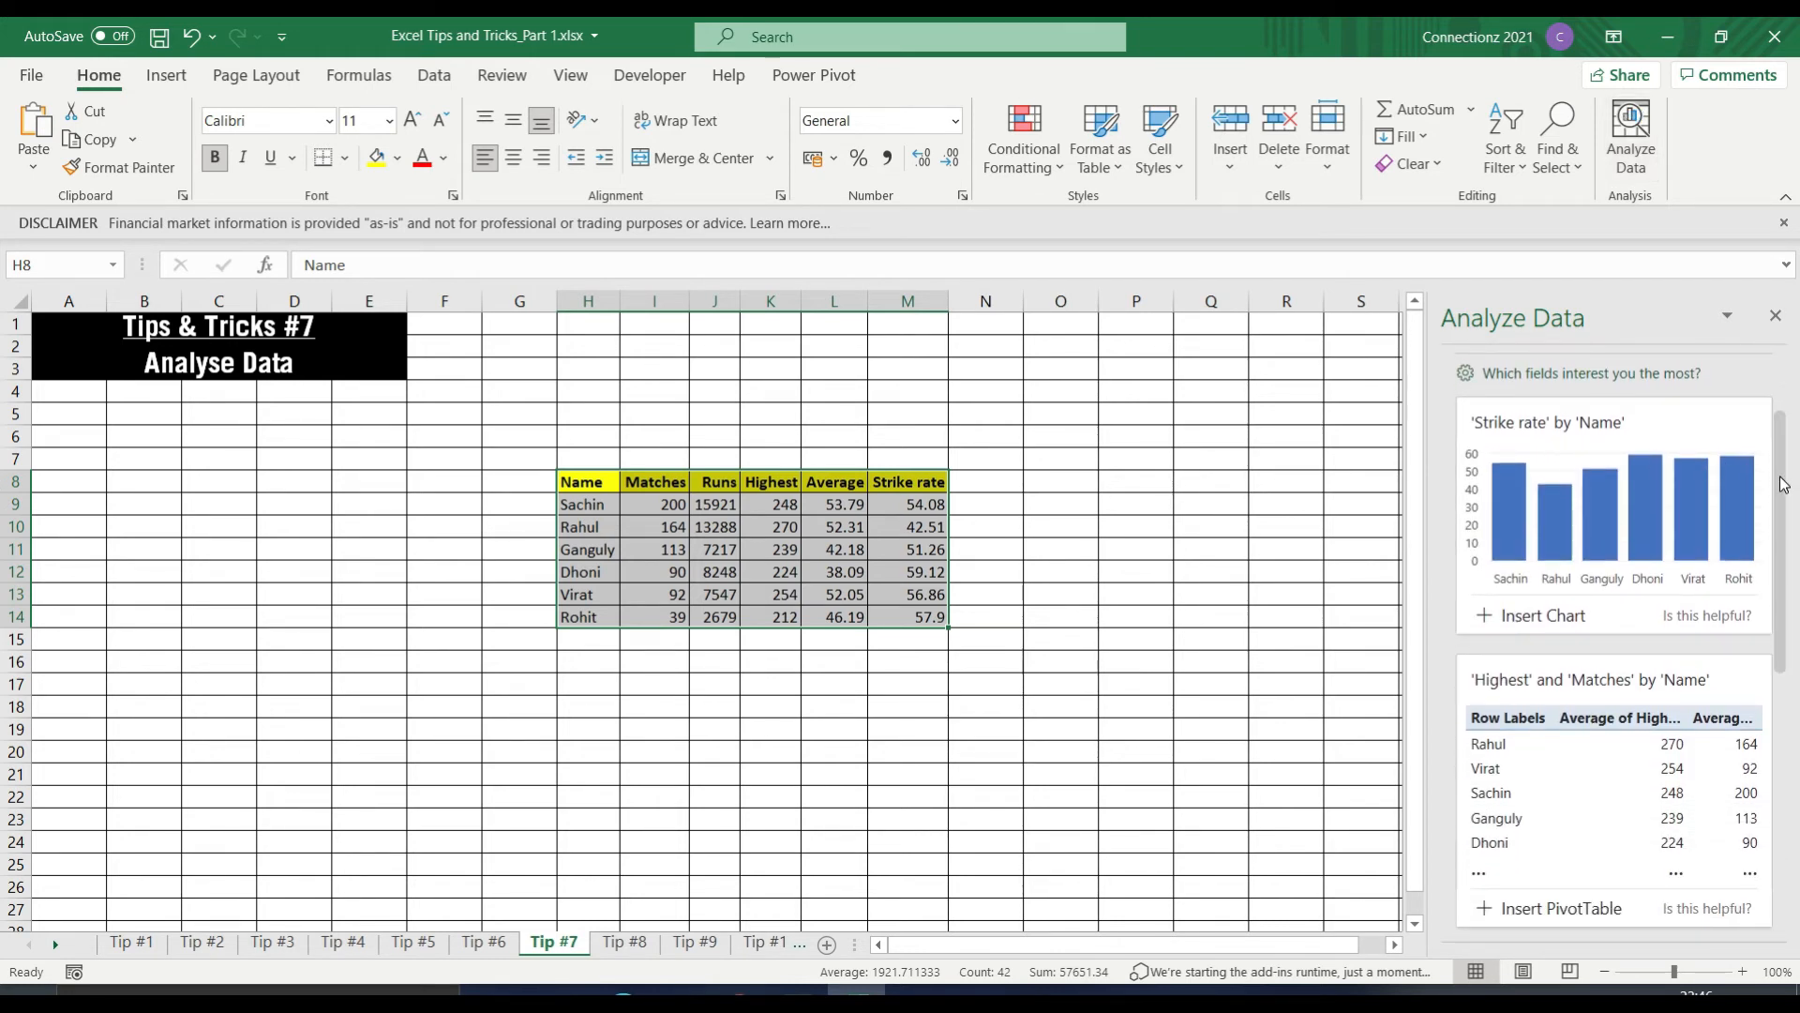
scroll(1459, 506, down, 3)
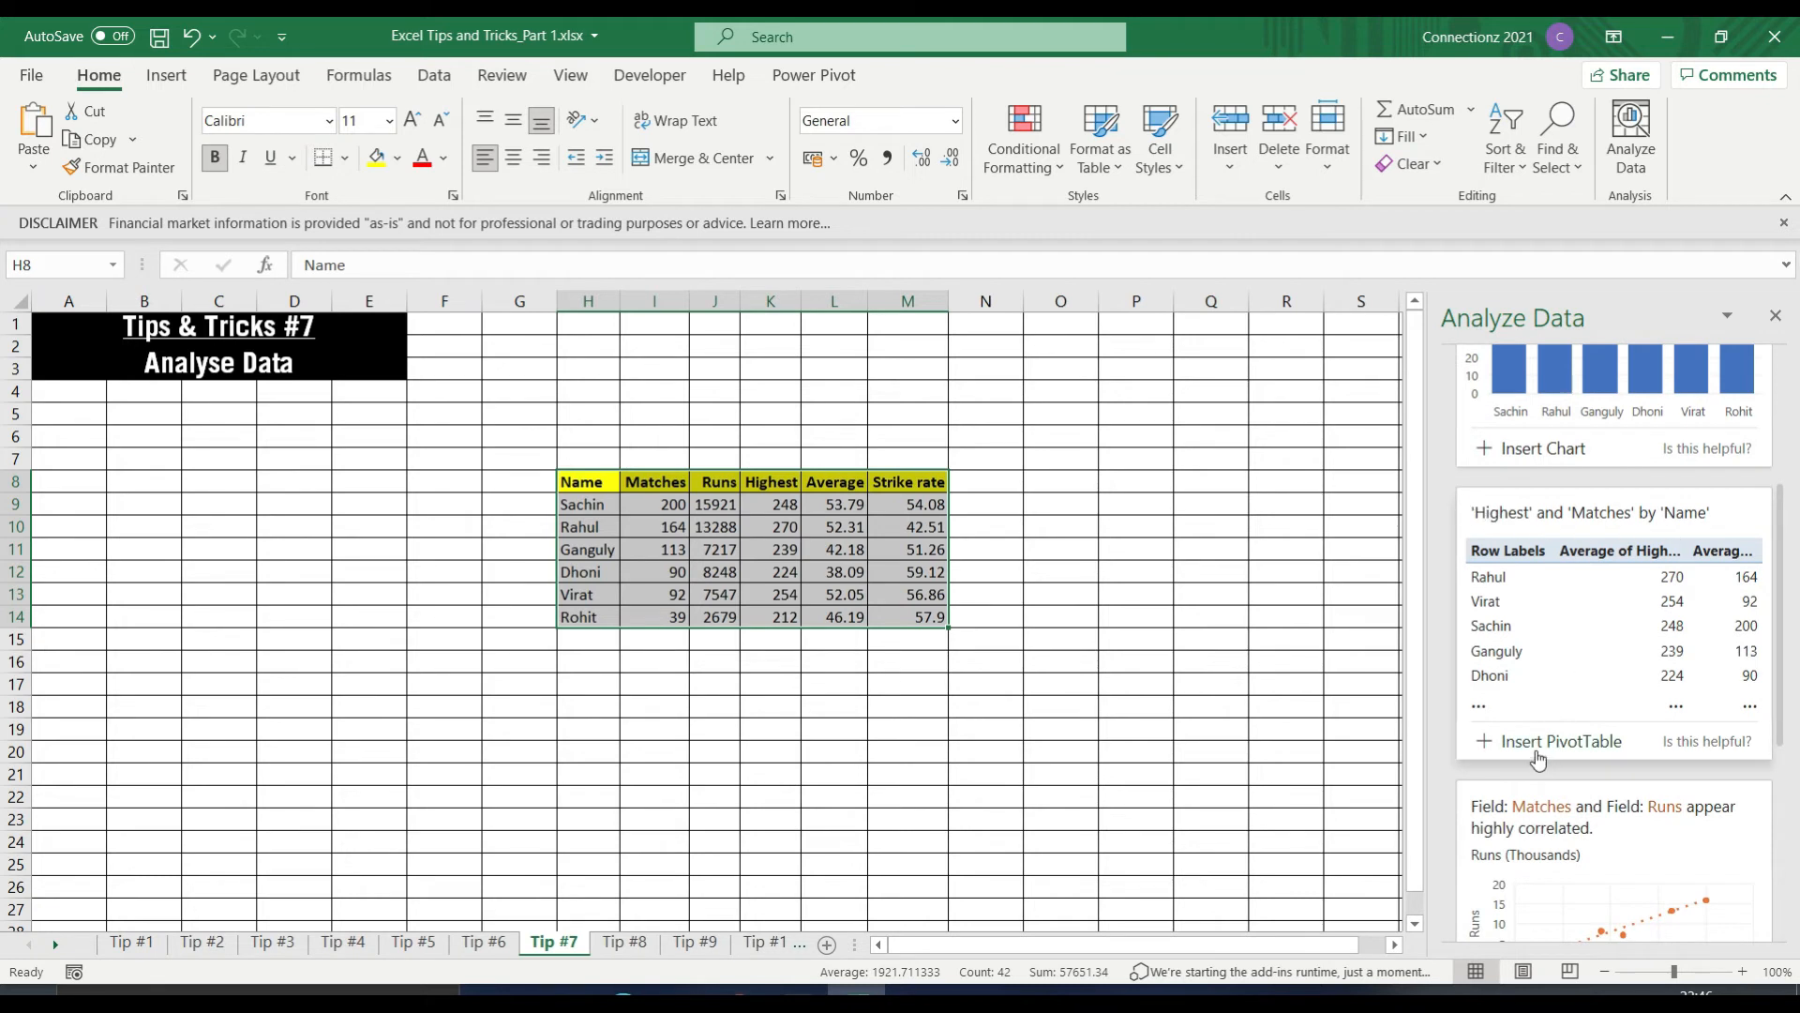
drag(1779, 651, 1765, 885)
click(1543, 921)
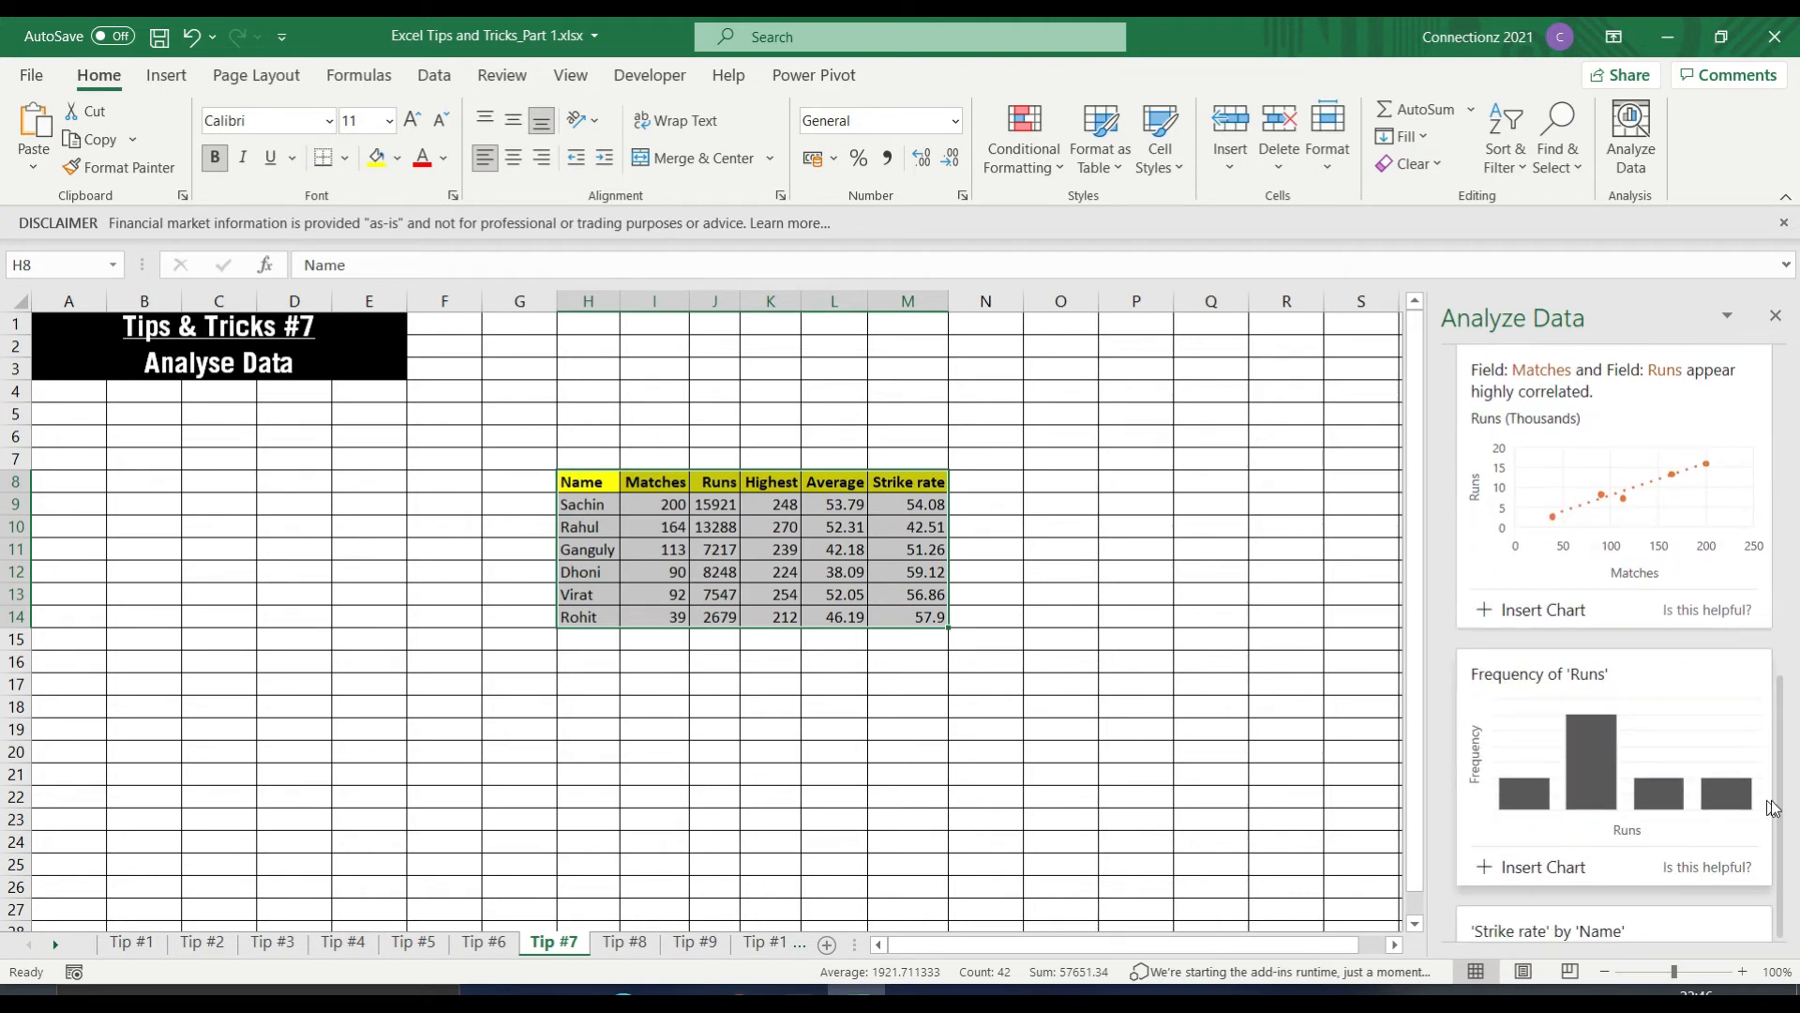
drag(1780, 777, 1774, 649)
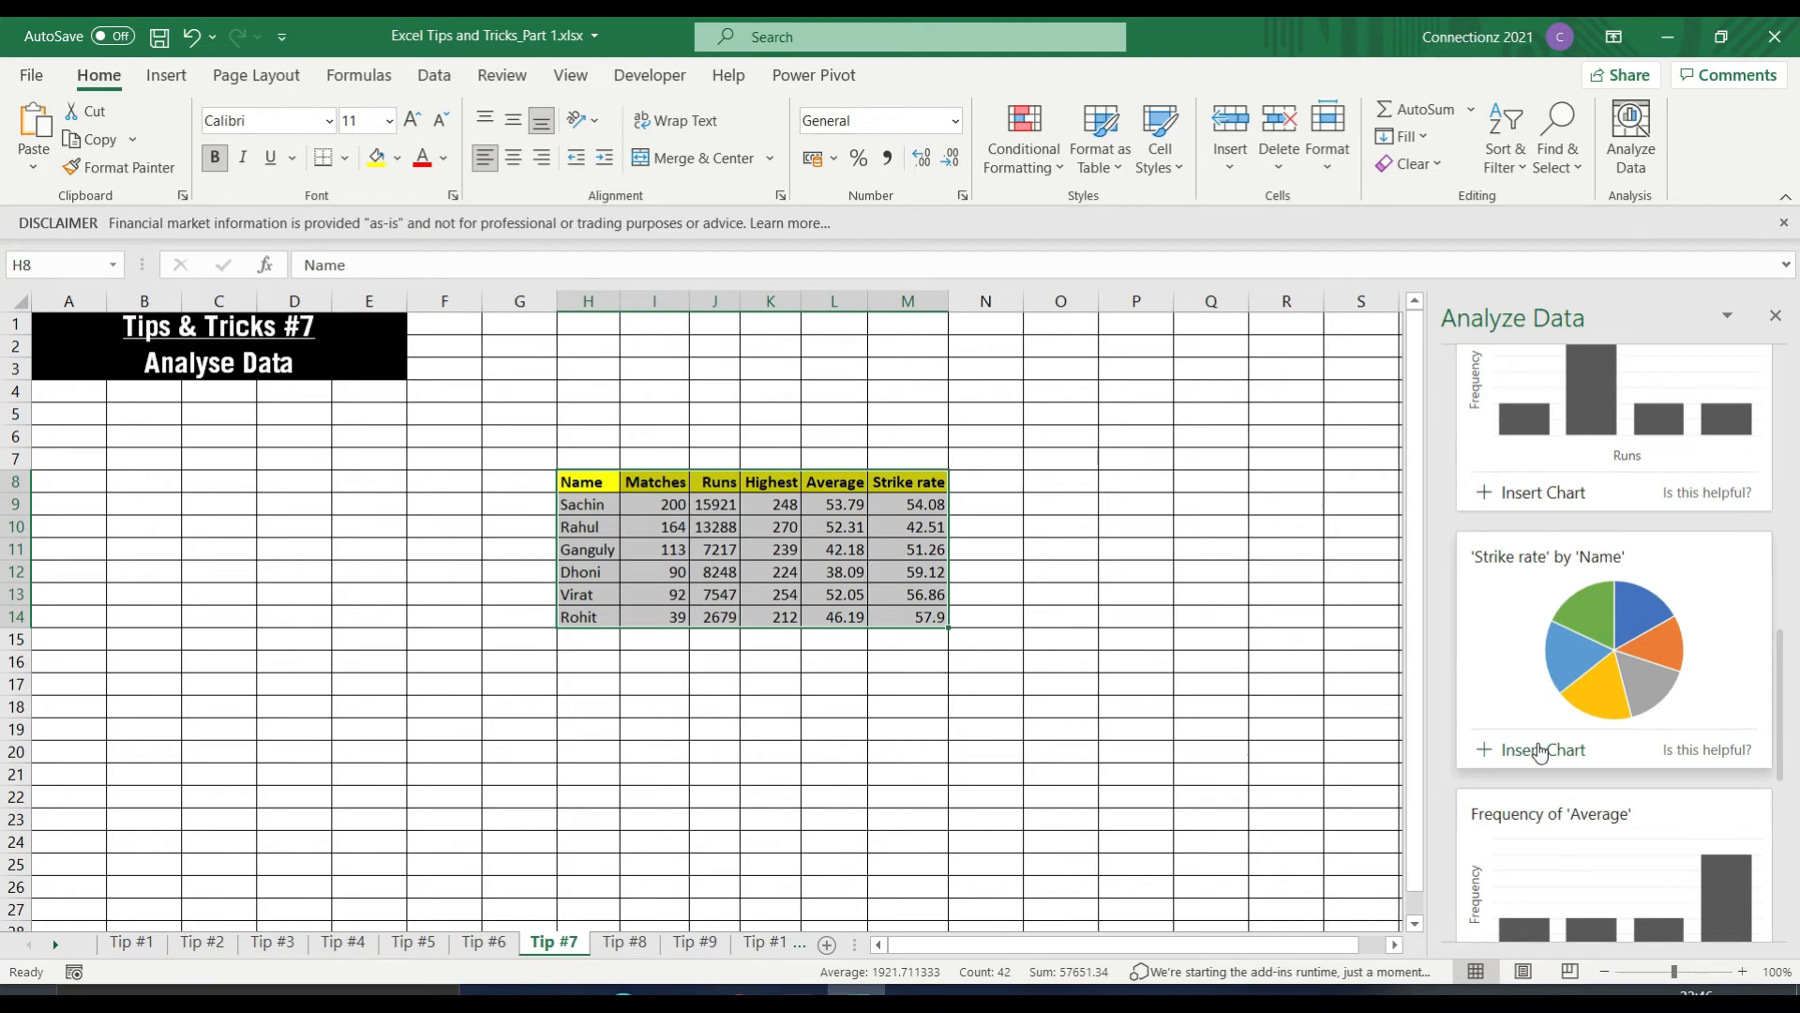
click(1540, 750)
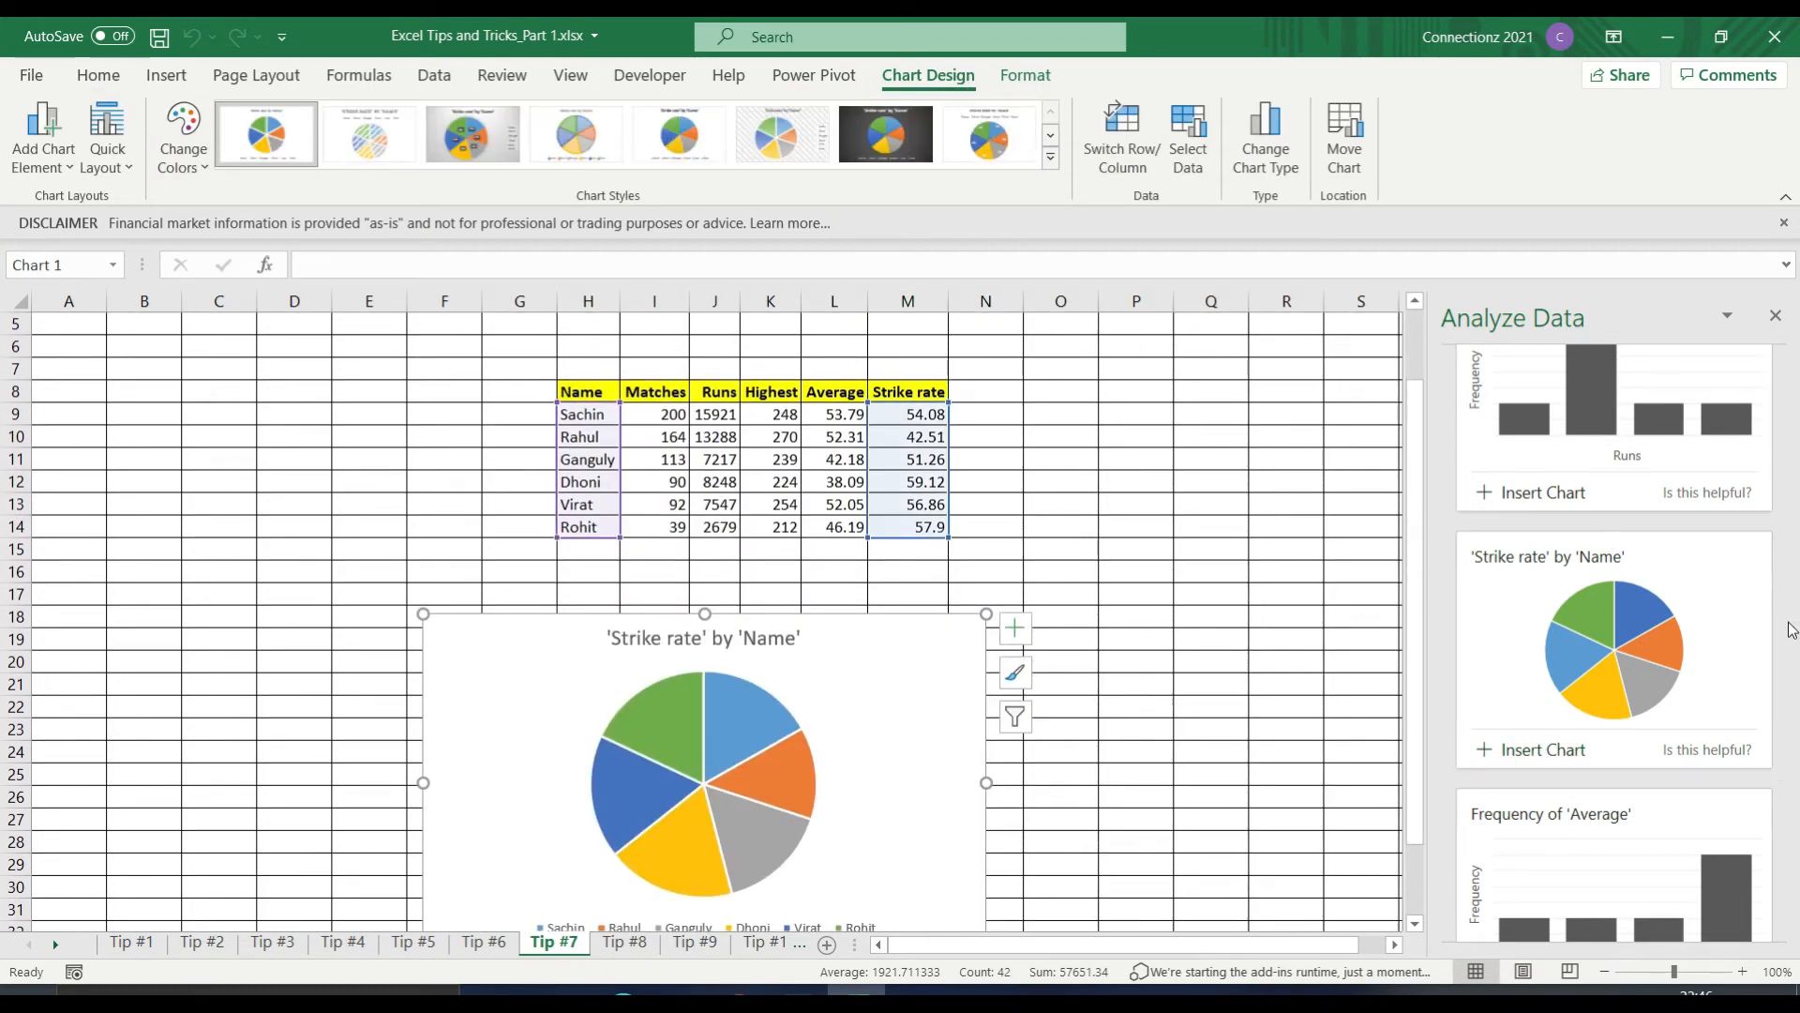
Copy the question "who has the highest runs?" from Notepad and ask it in Analyze Data.
drag(1782, 675, 1787, 376)
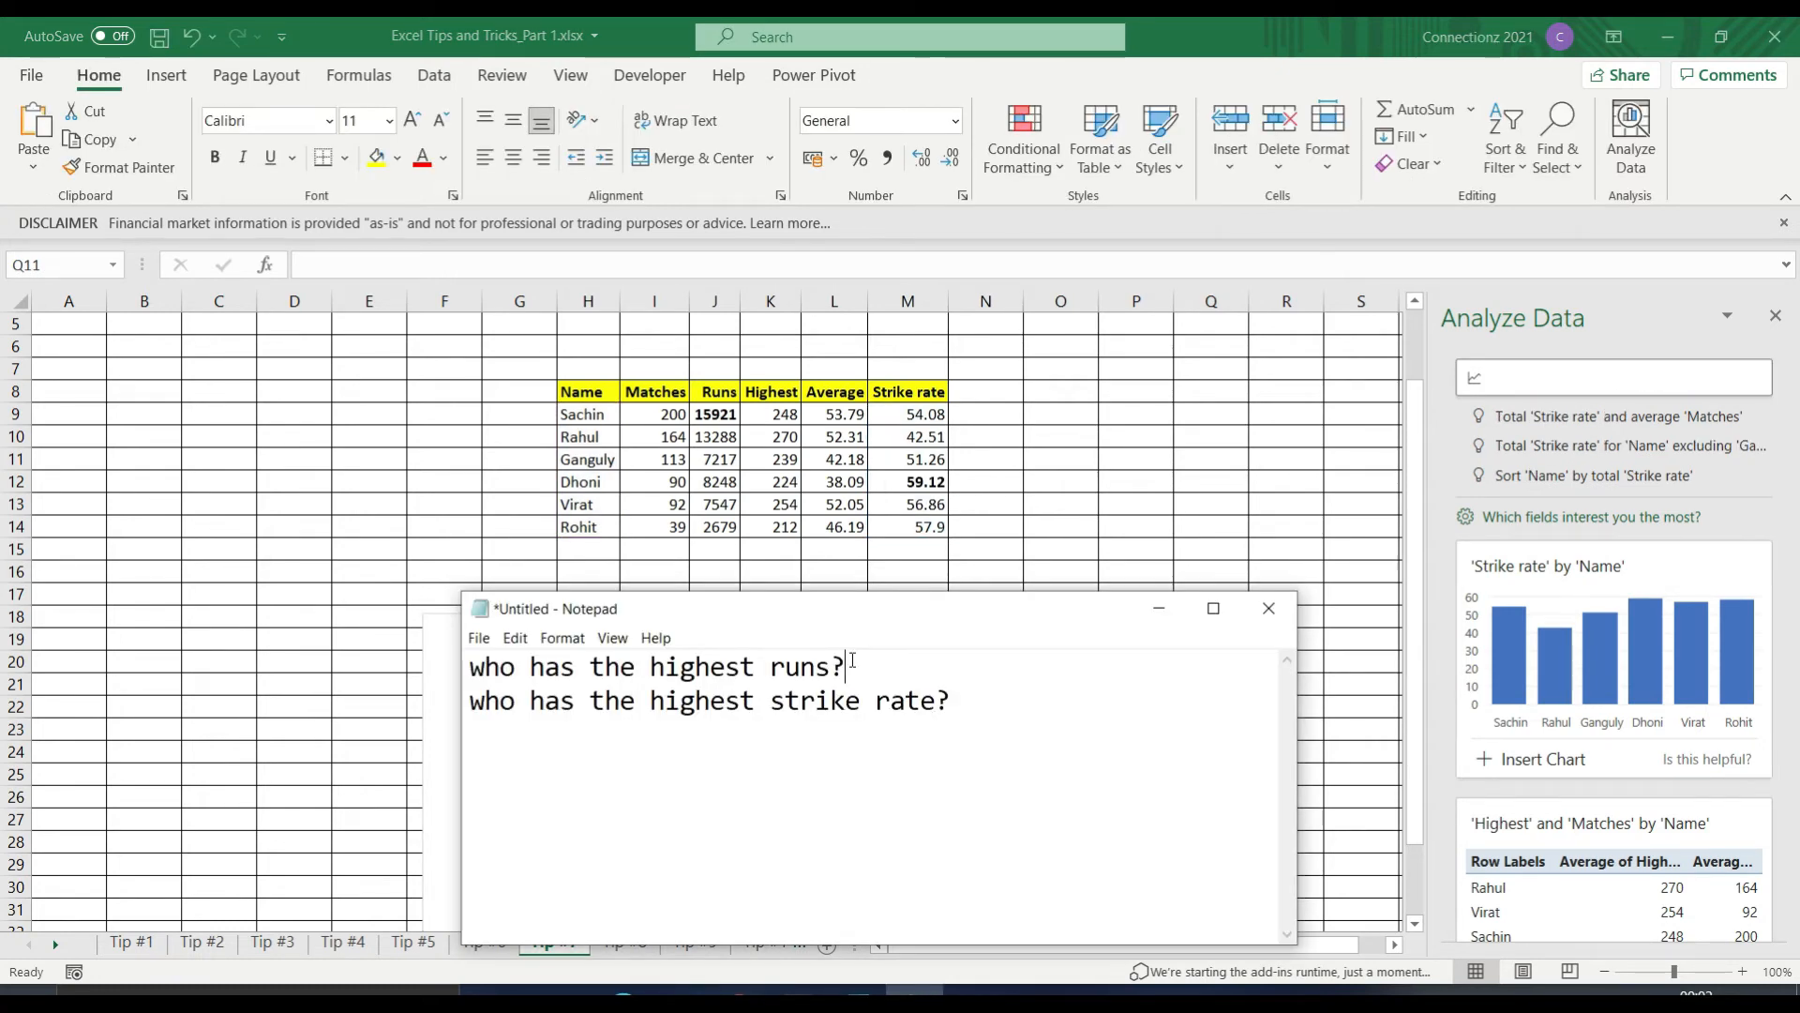
drag(852, 666, 392, 666)
key(ctrl+c)
click(1526, 376)
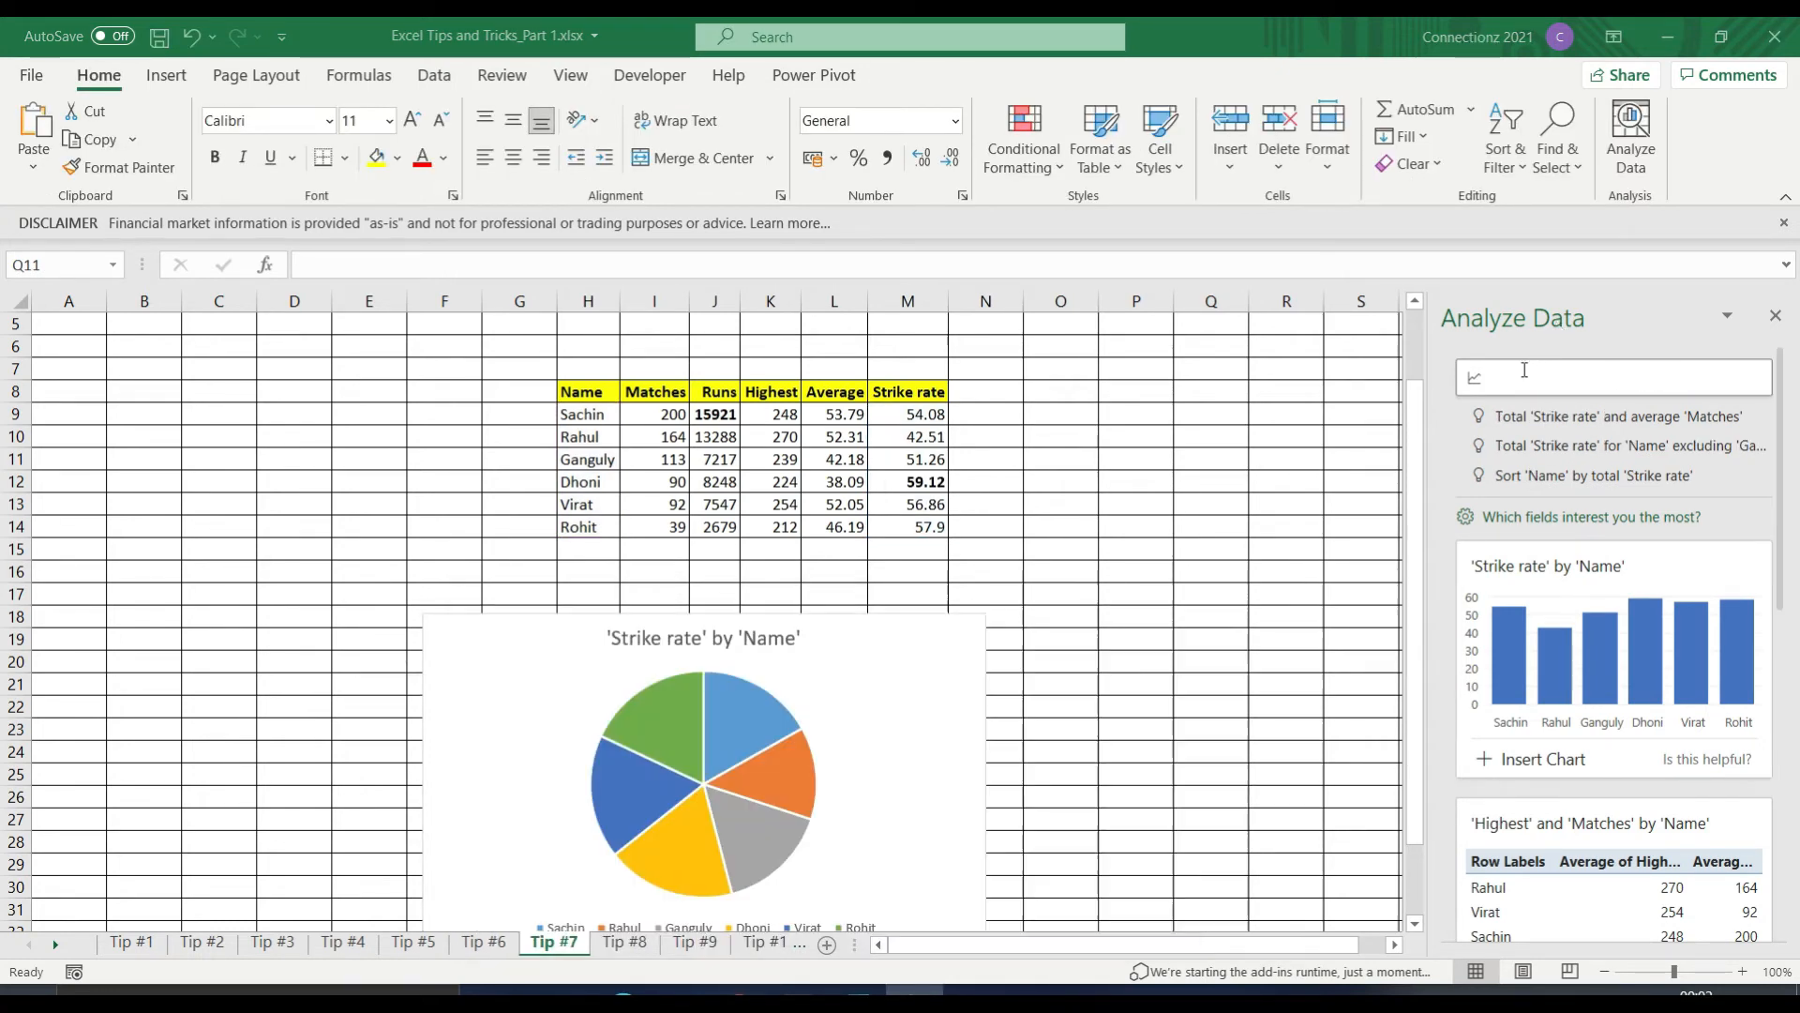
key(ctrl+v)
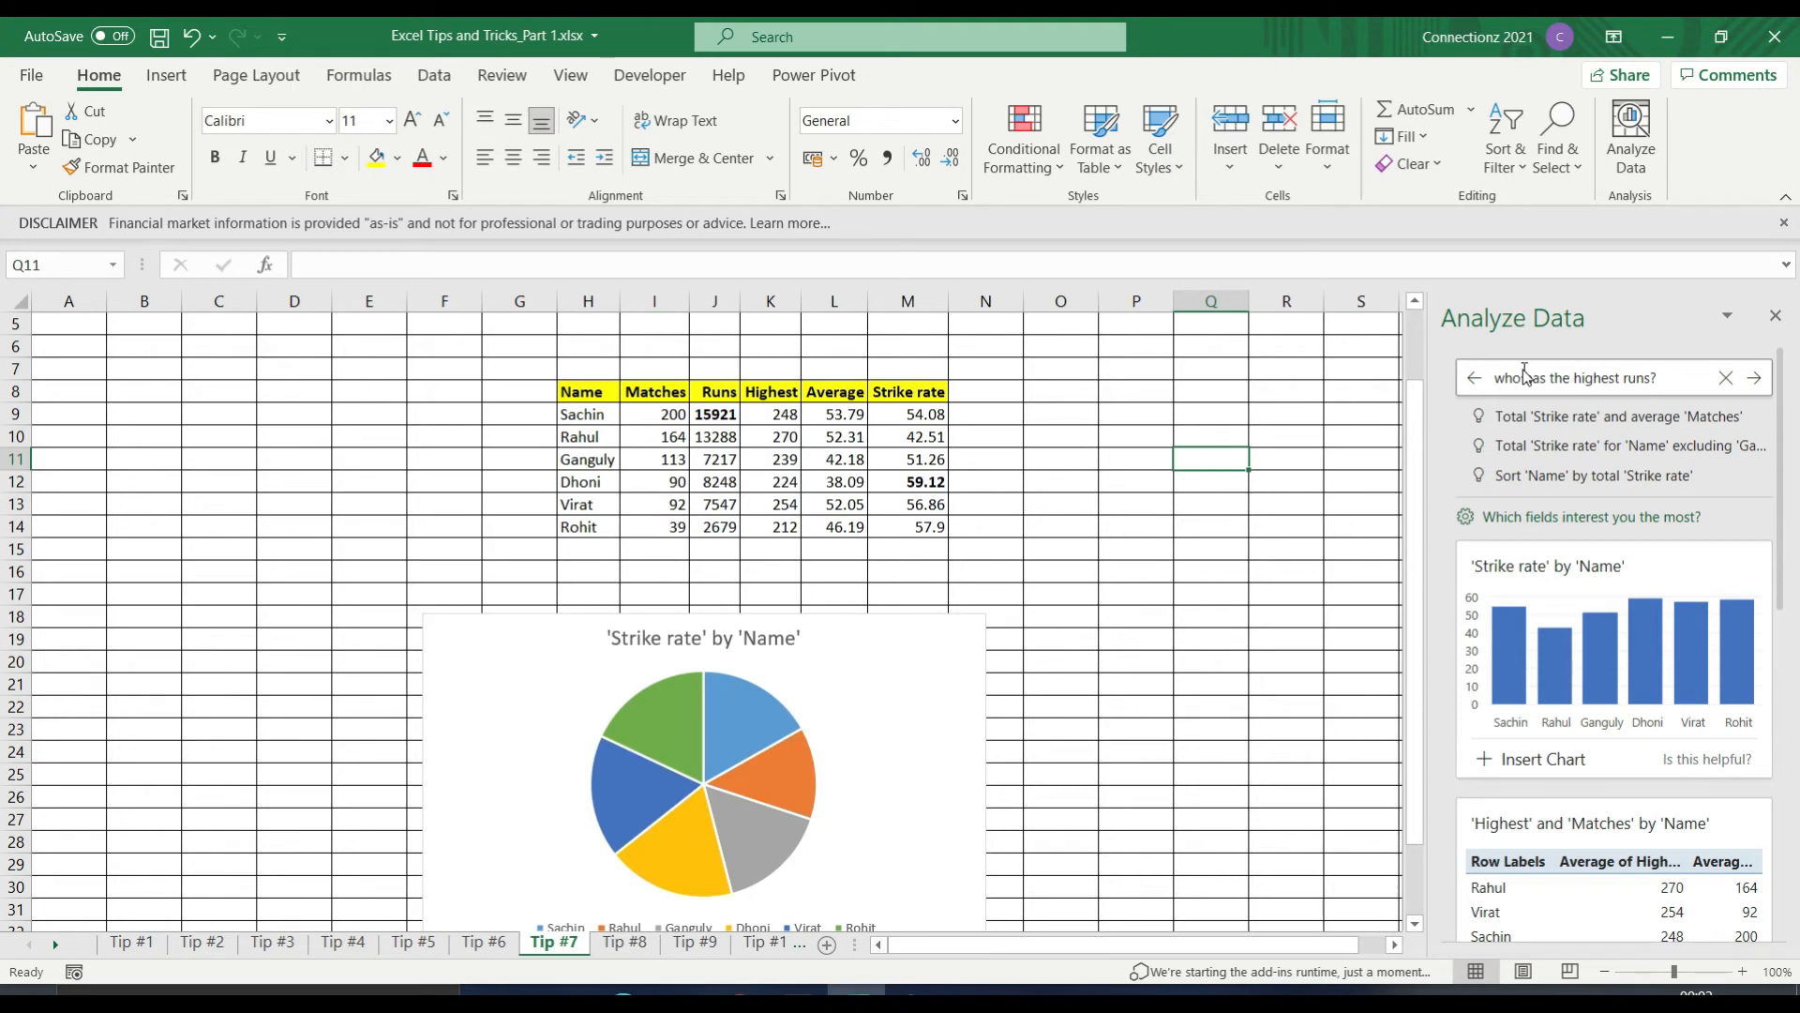
key(Return)
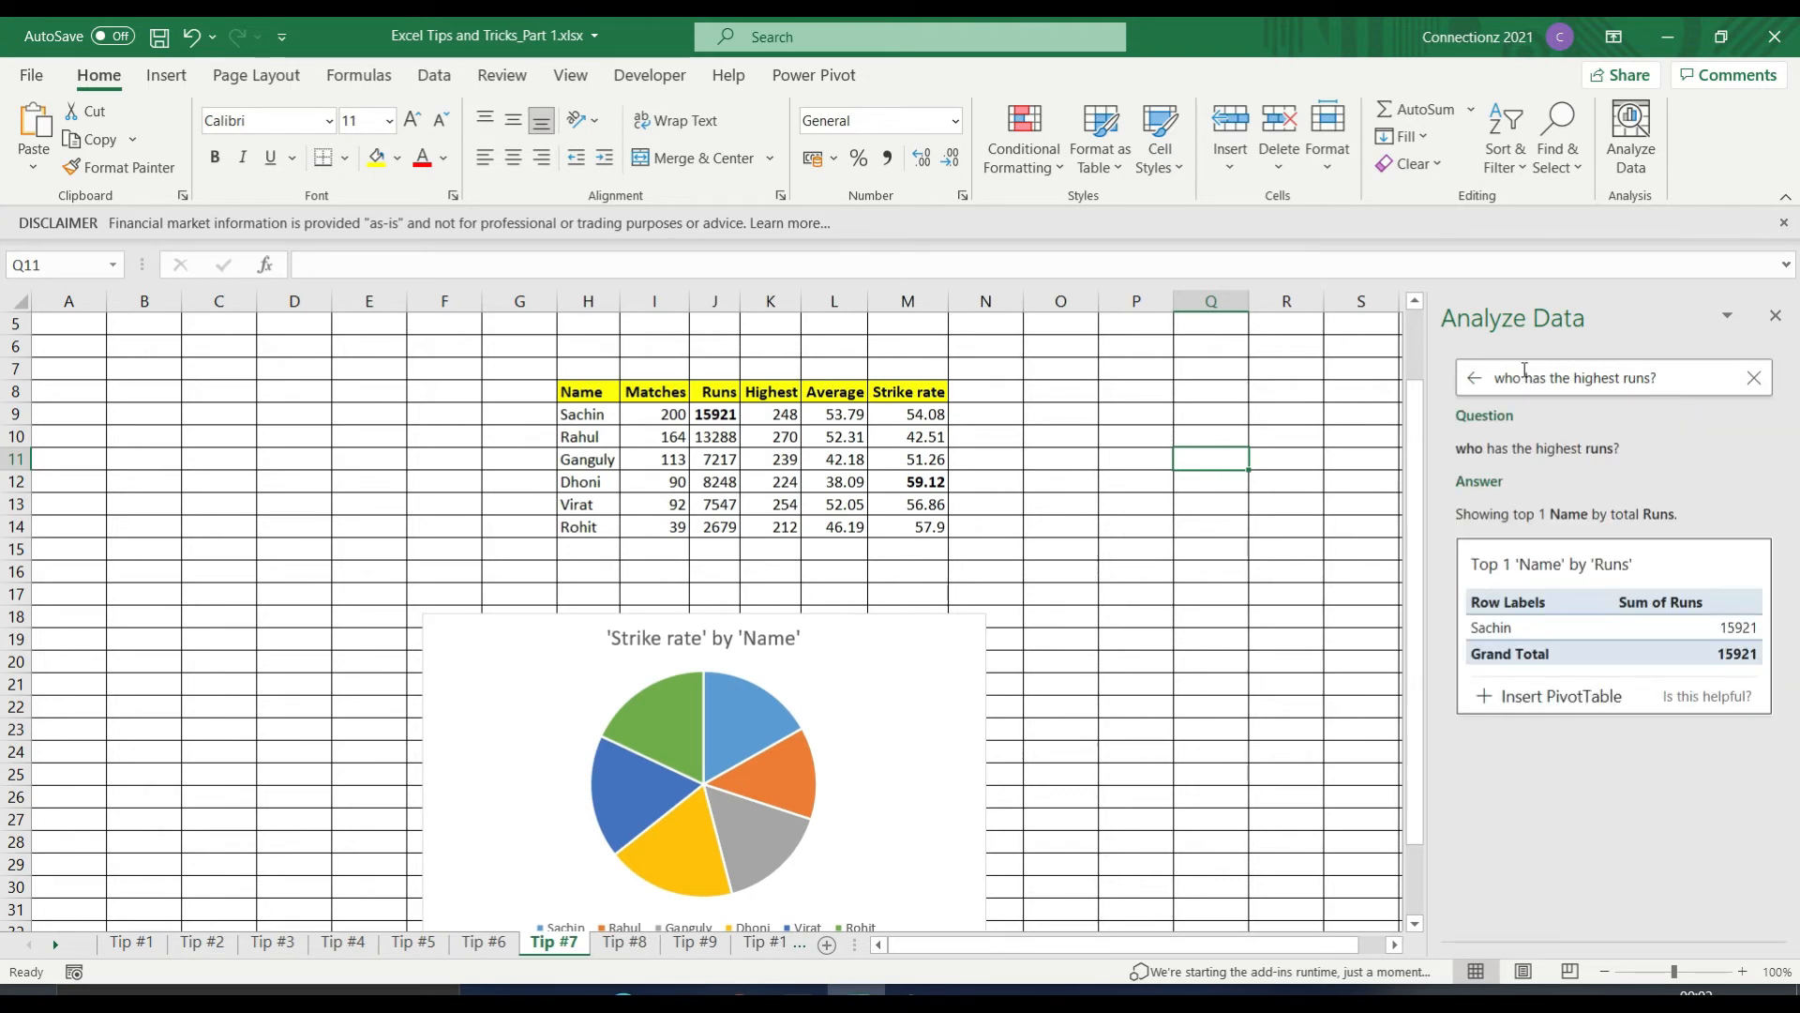
Copy "who has the highest strike rate?" from Notepad, ask it in Analyze Data, and clear the question to return to the suggestions.
key(alt+Tab)
drag(948, 700, 475, 703)
key(ctrl+c)
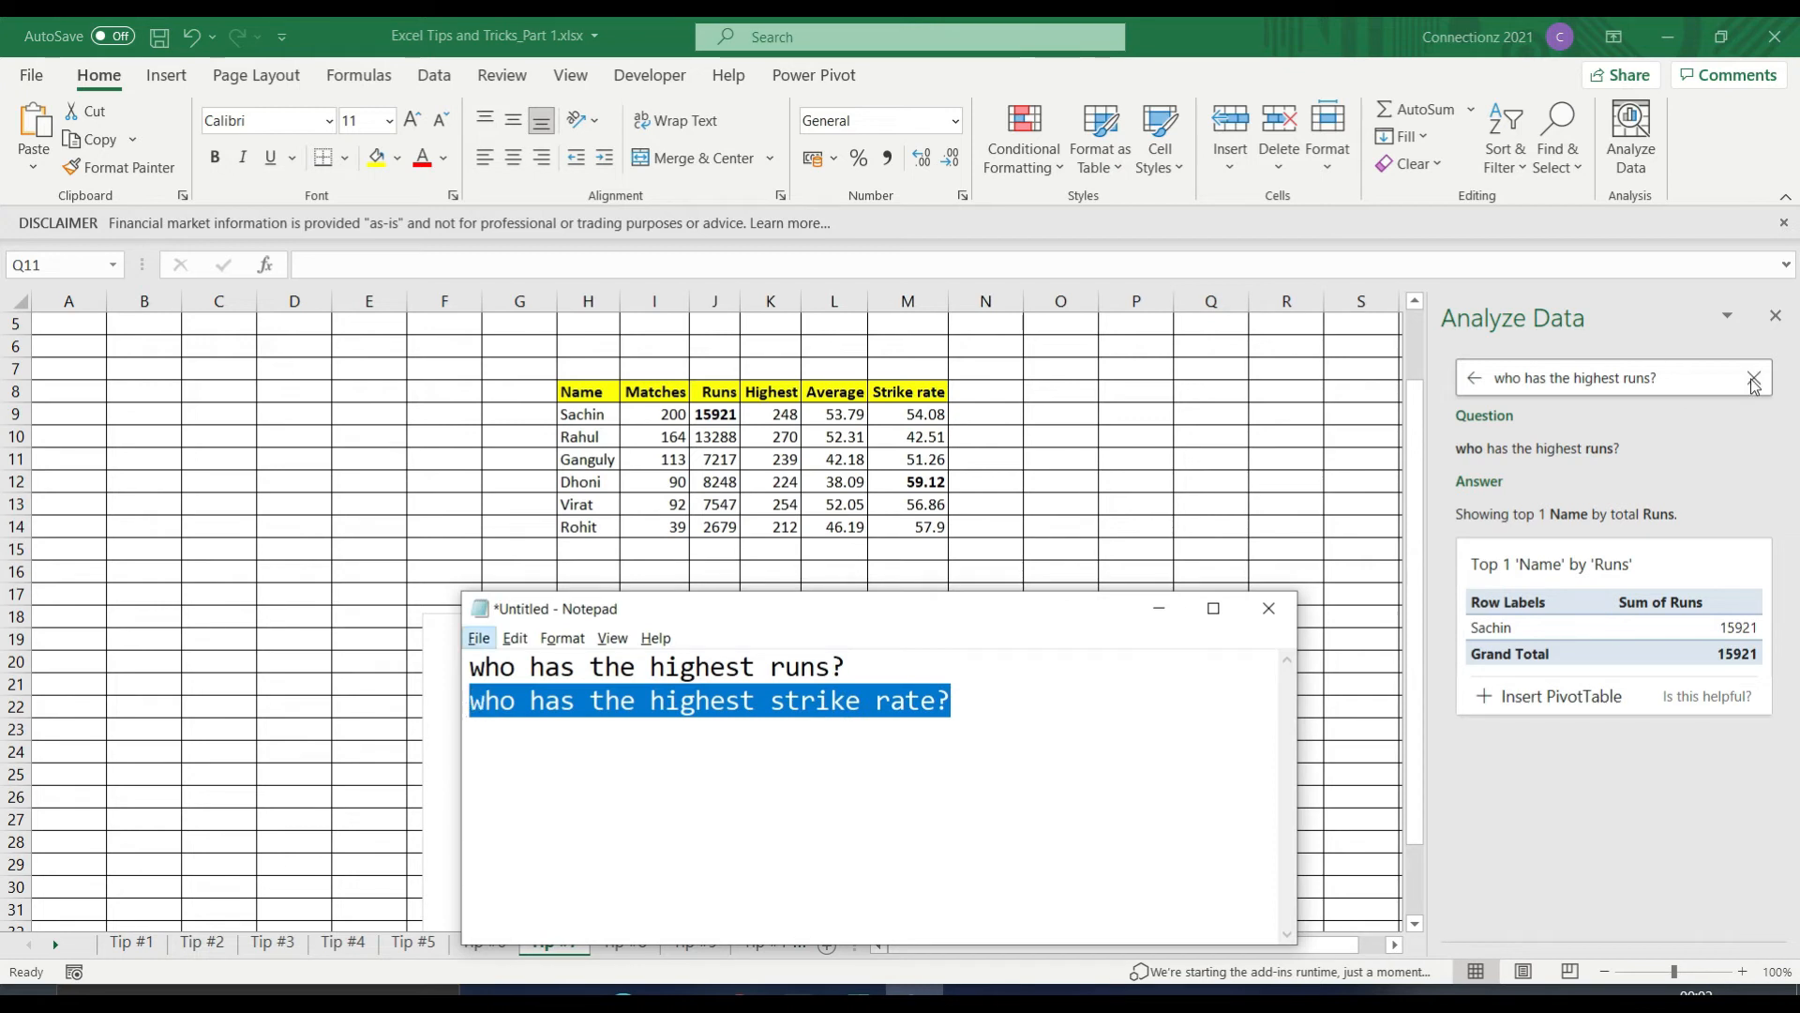
click(1754, 379)
key(ctrl+v)
click(1755, 381)
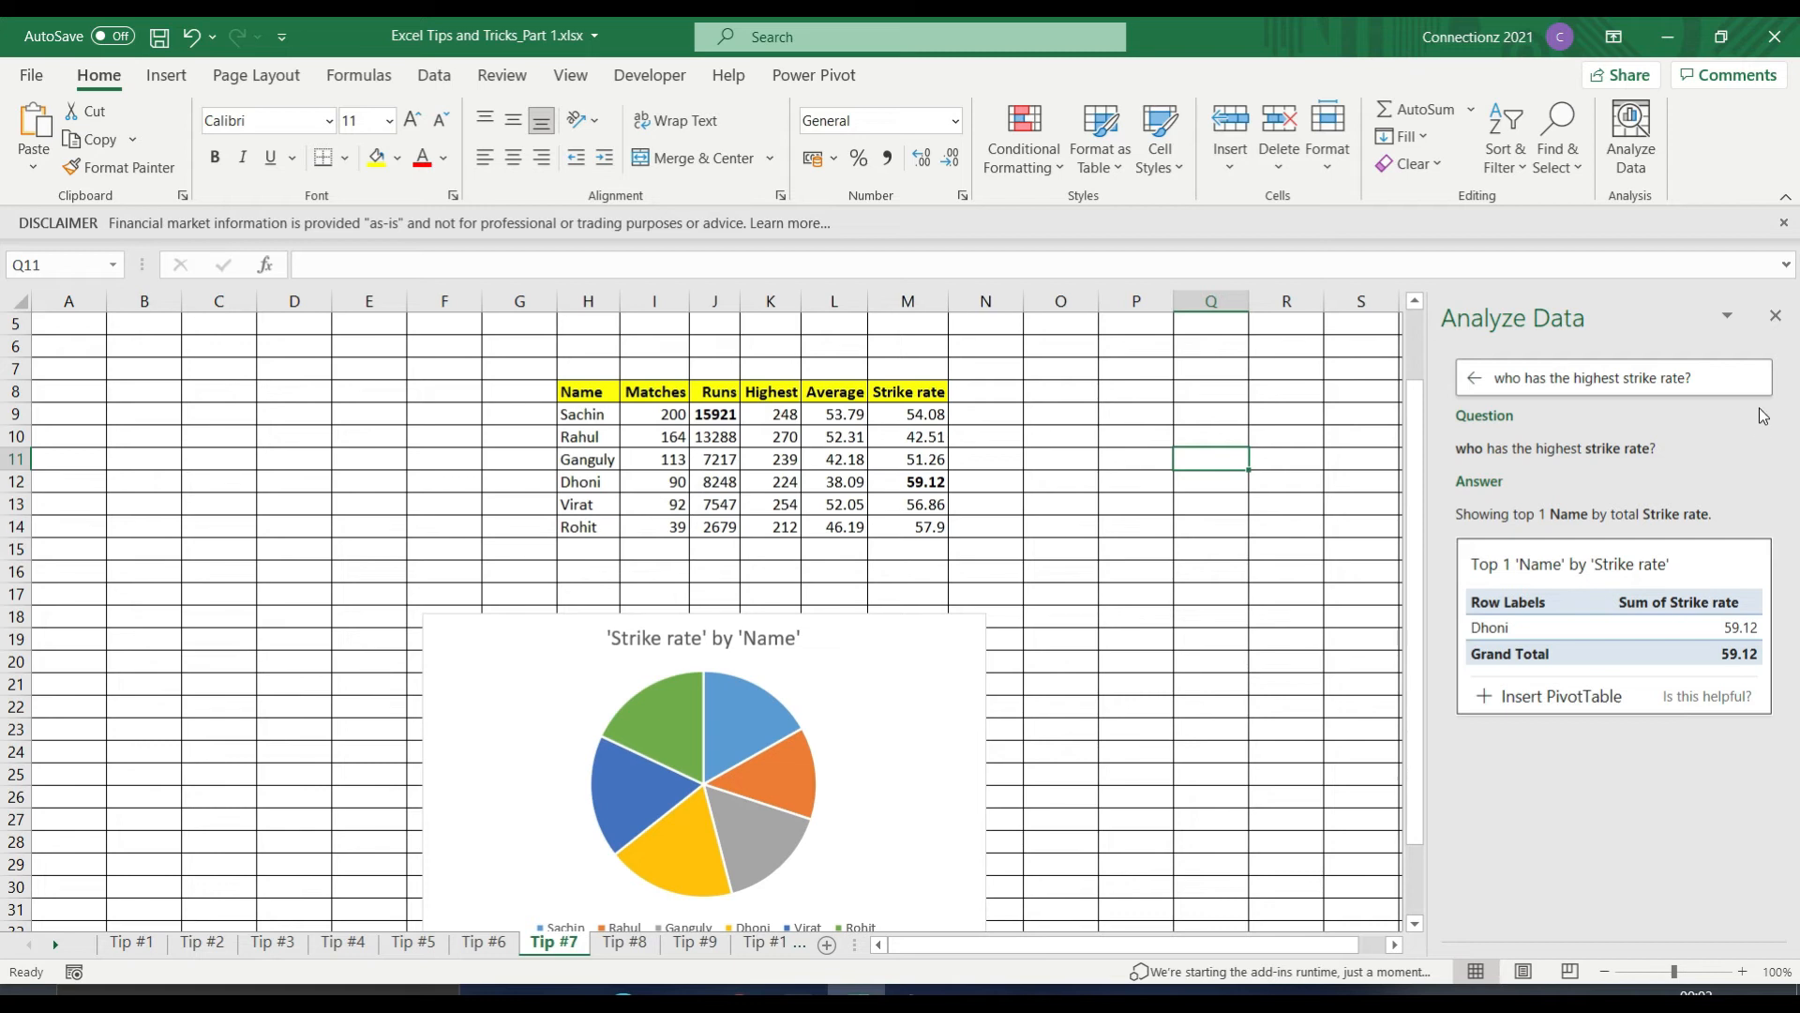
mouse_move(1763, 392)
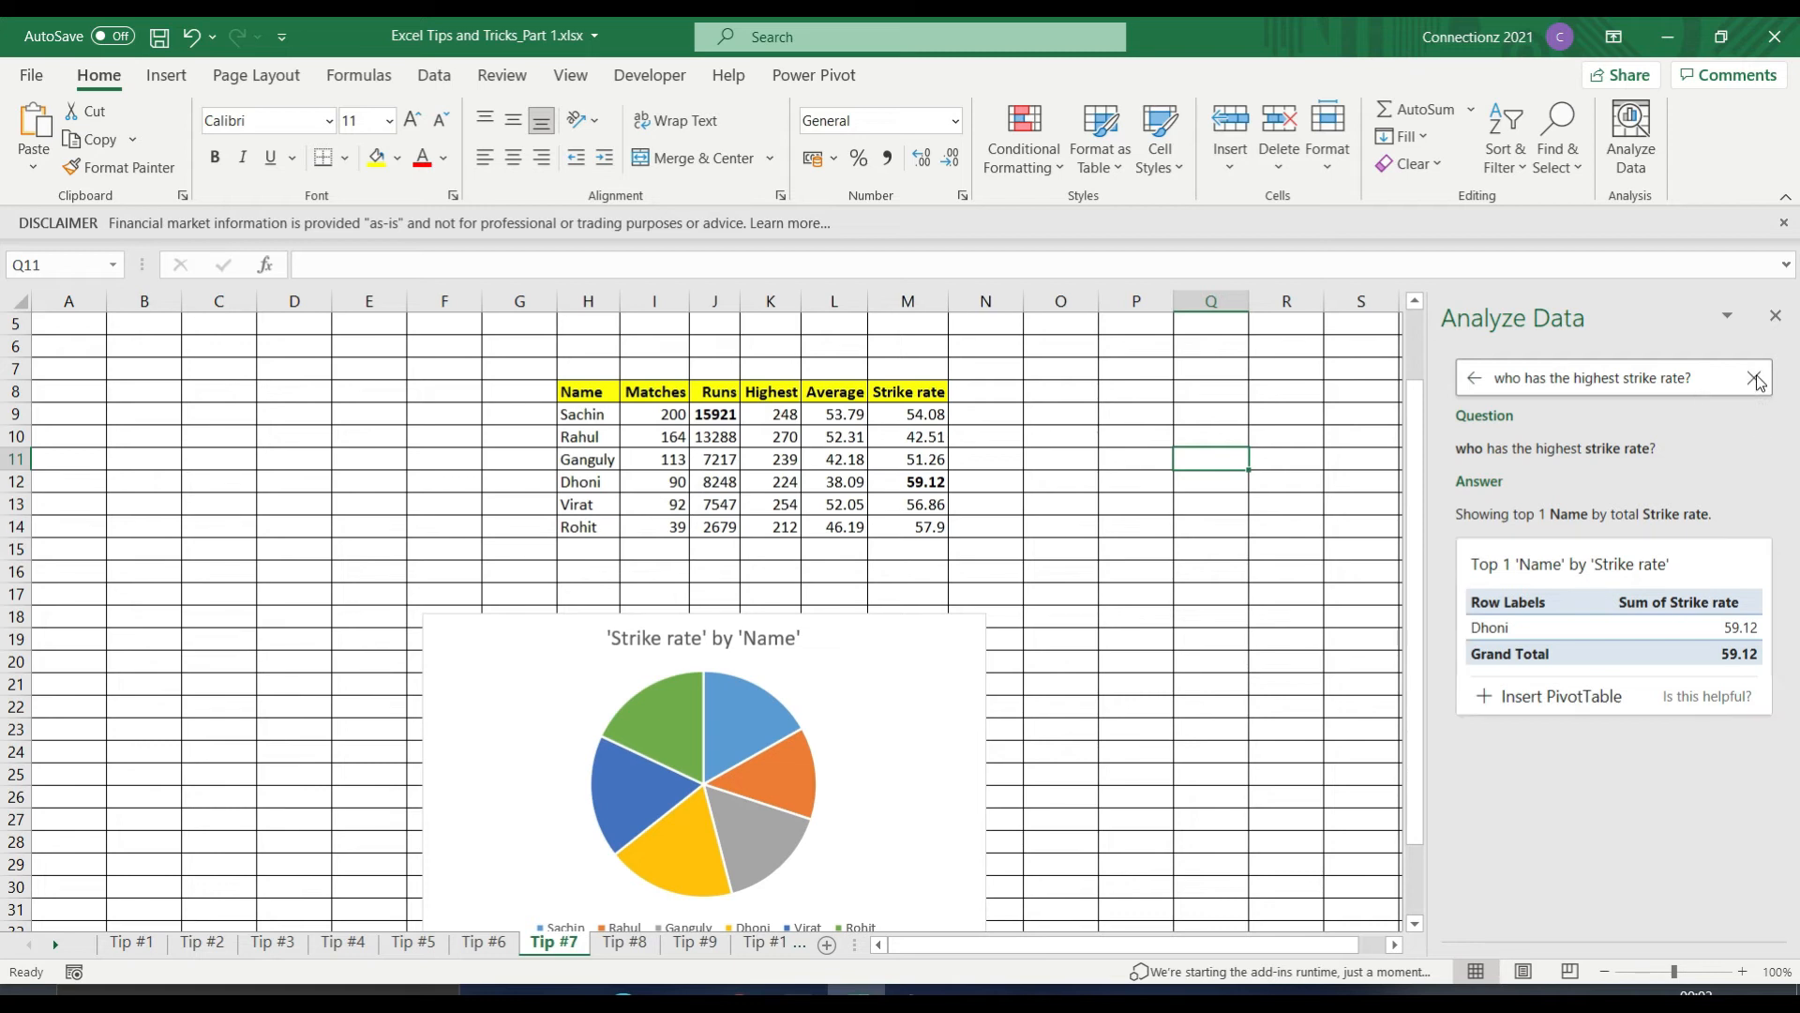
click(1755, 379)
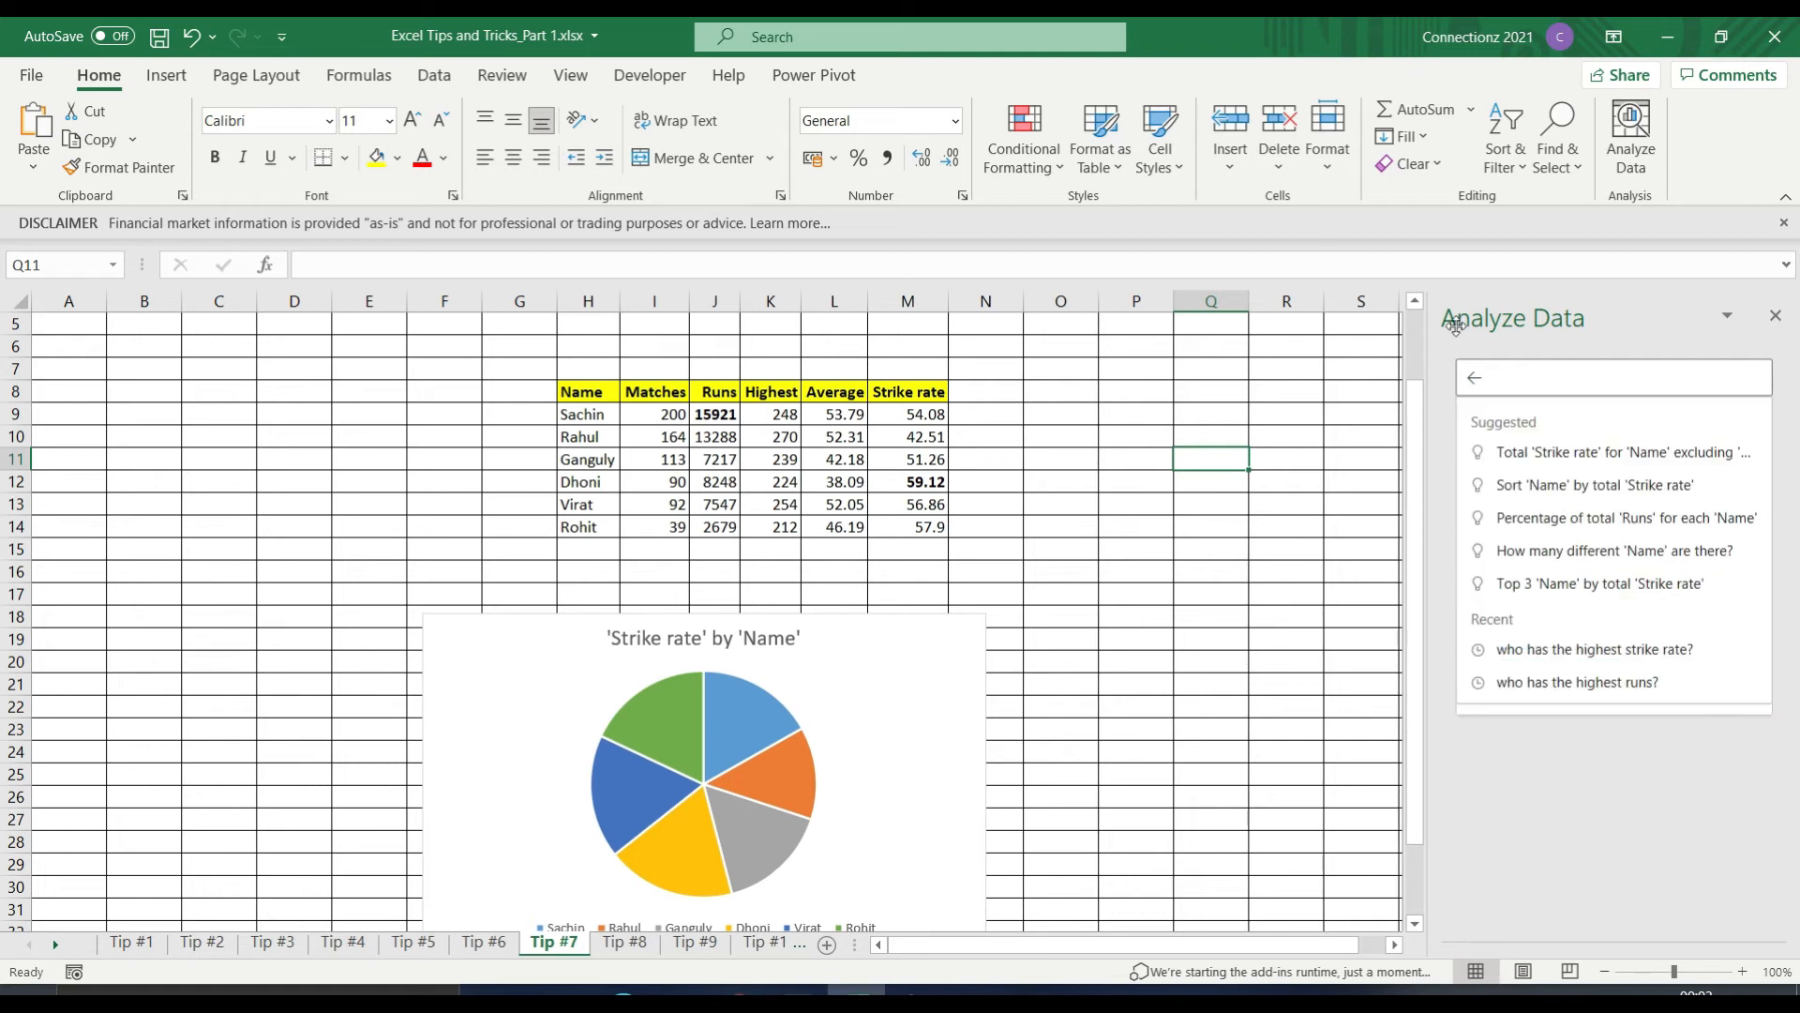
click(1474, 378)
click(1475, 379)
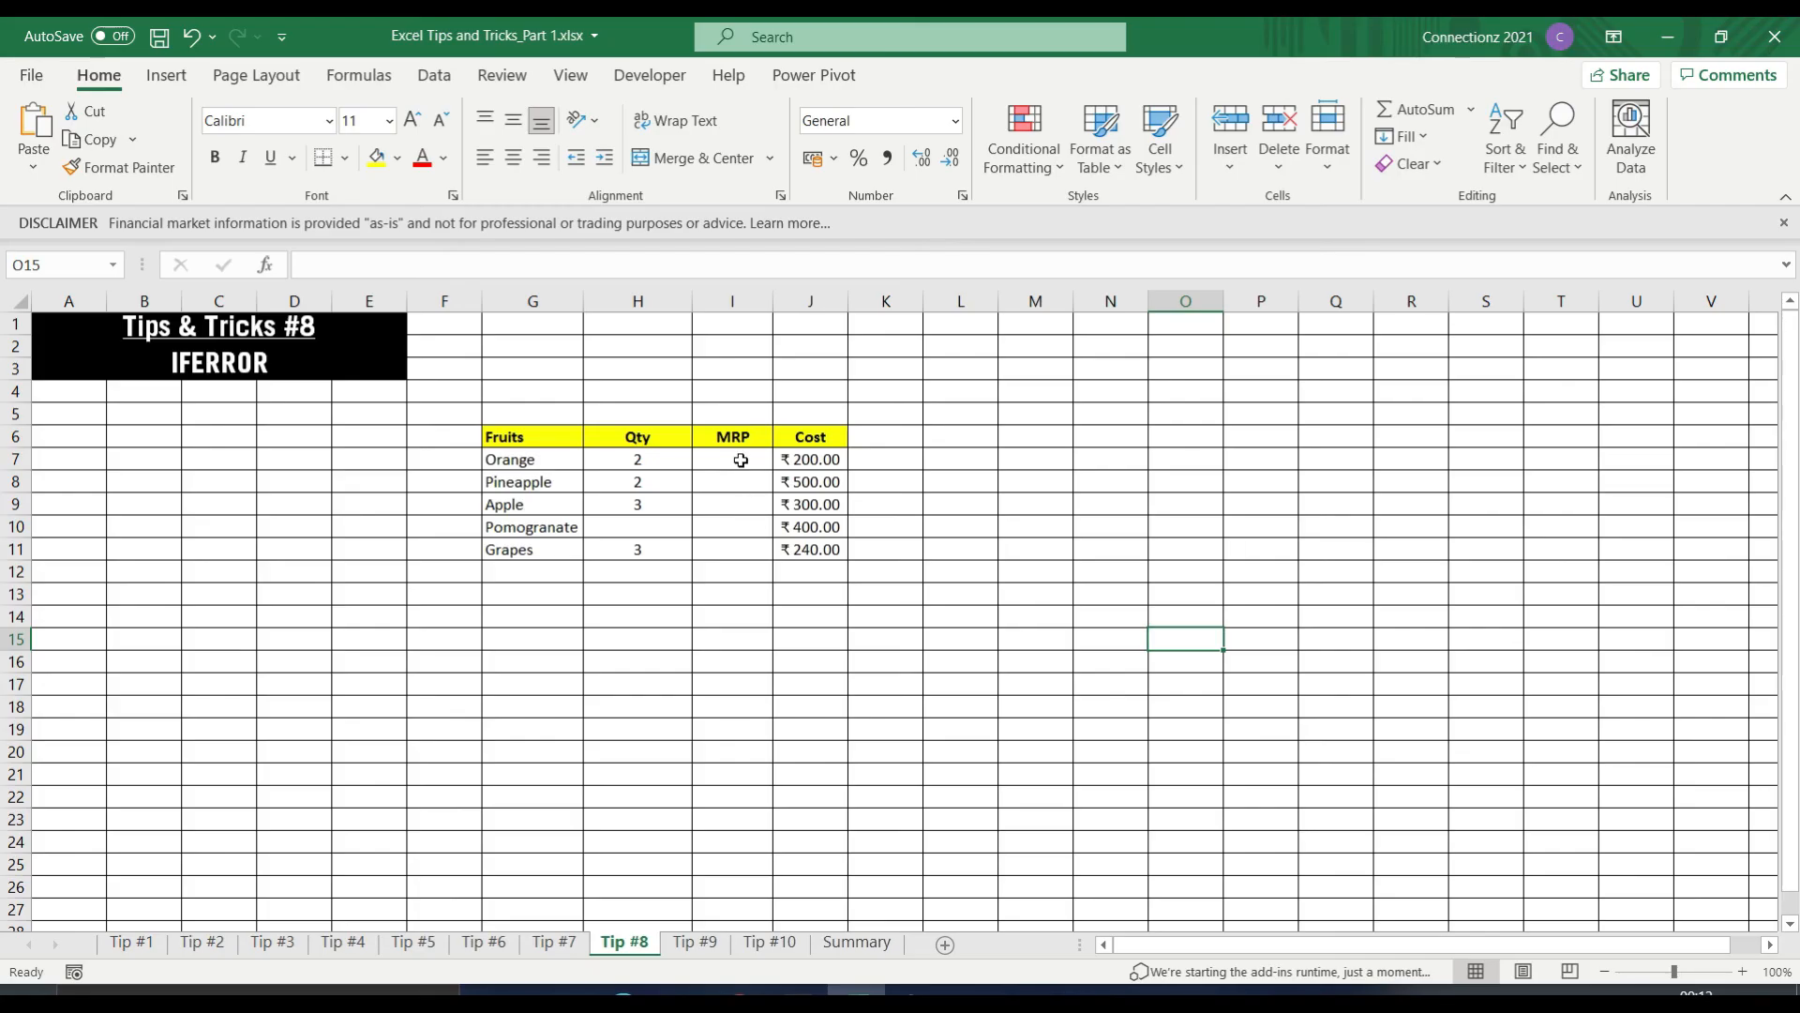
On the Tip #8 sheet, calculate the MRP in I7 with =J7/H7 and fill the formula down through I11.
drag(735, 459, 743, 550)
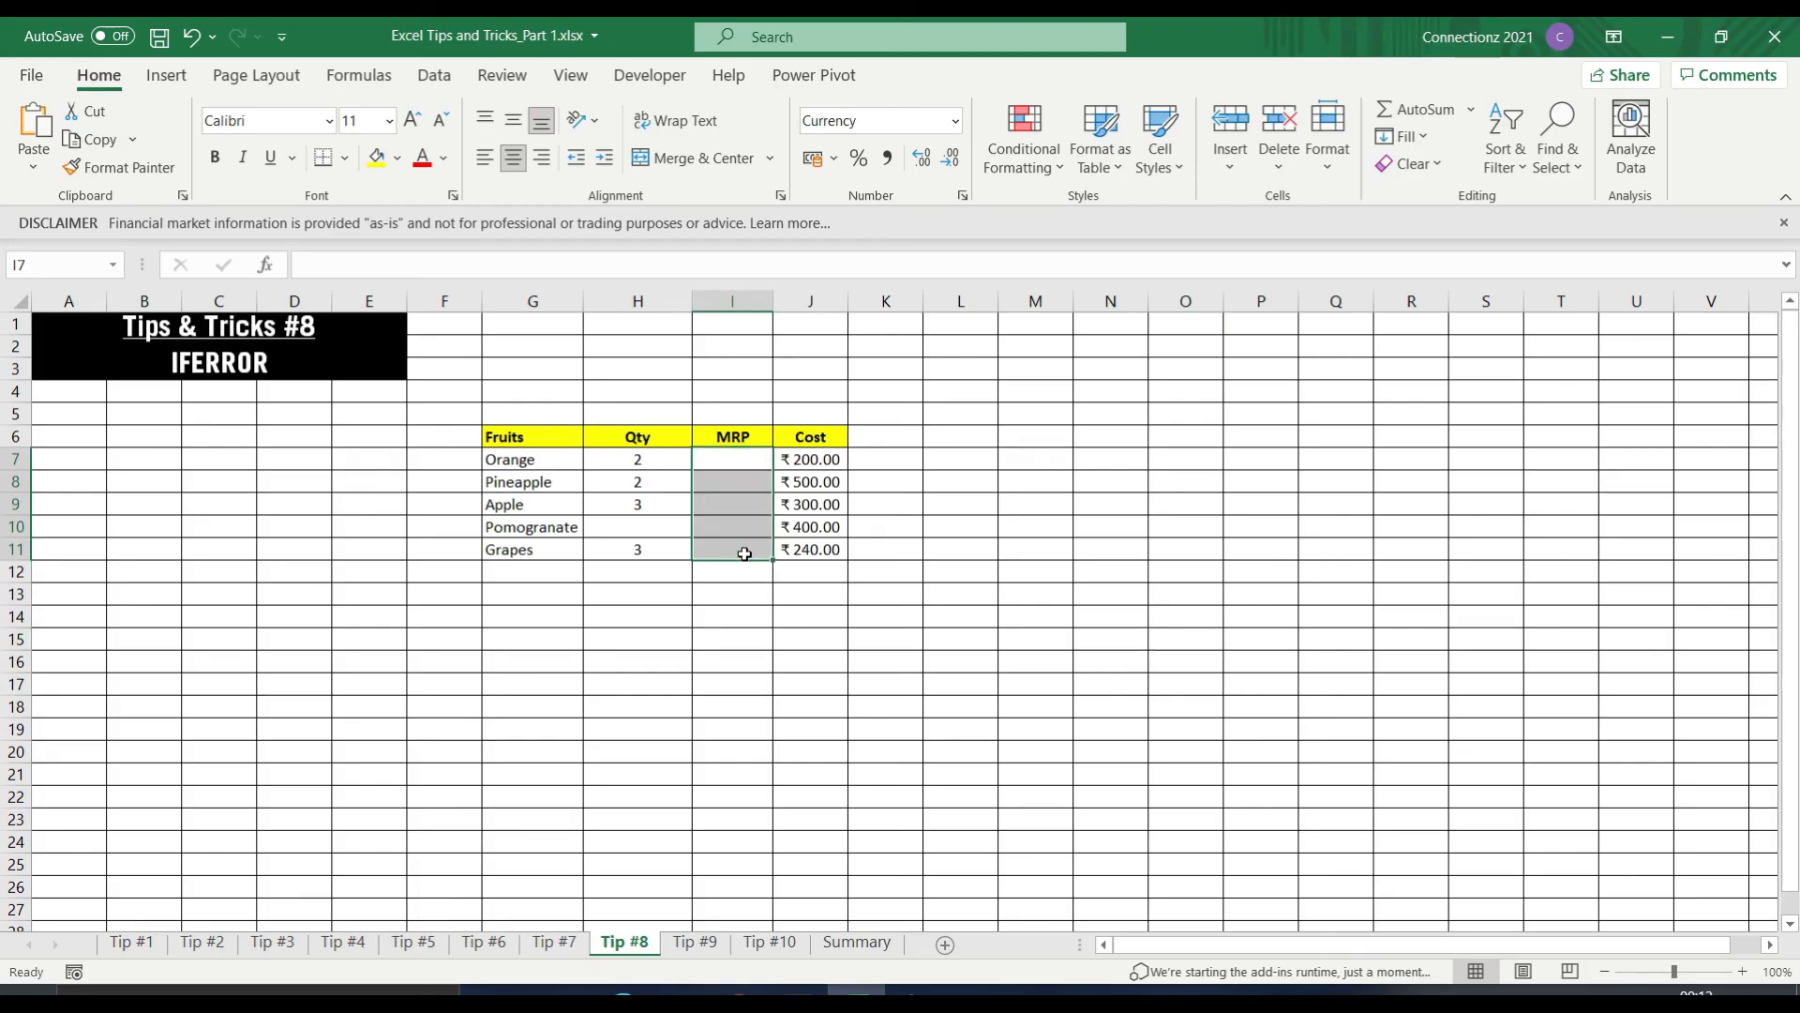
click(732, 459)
text(=)
click(796, 457)
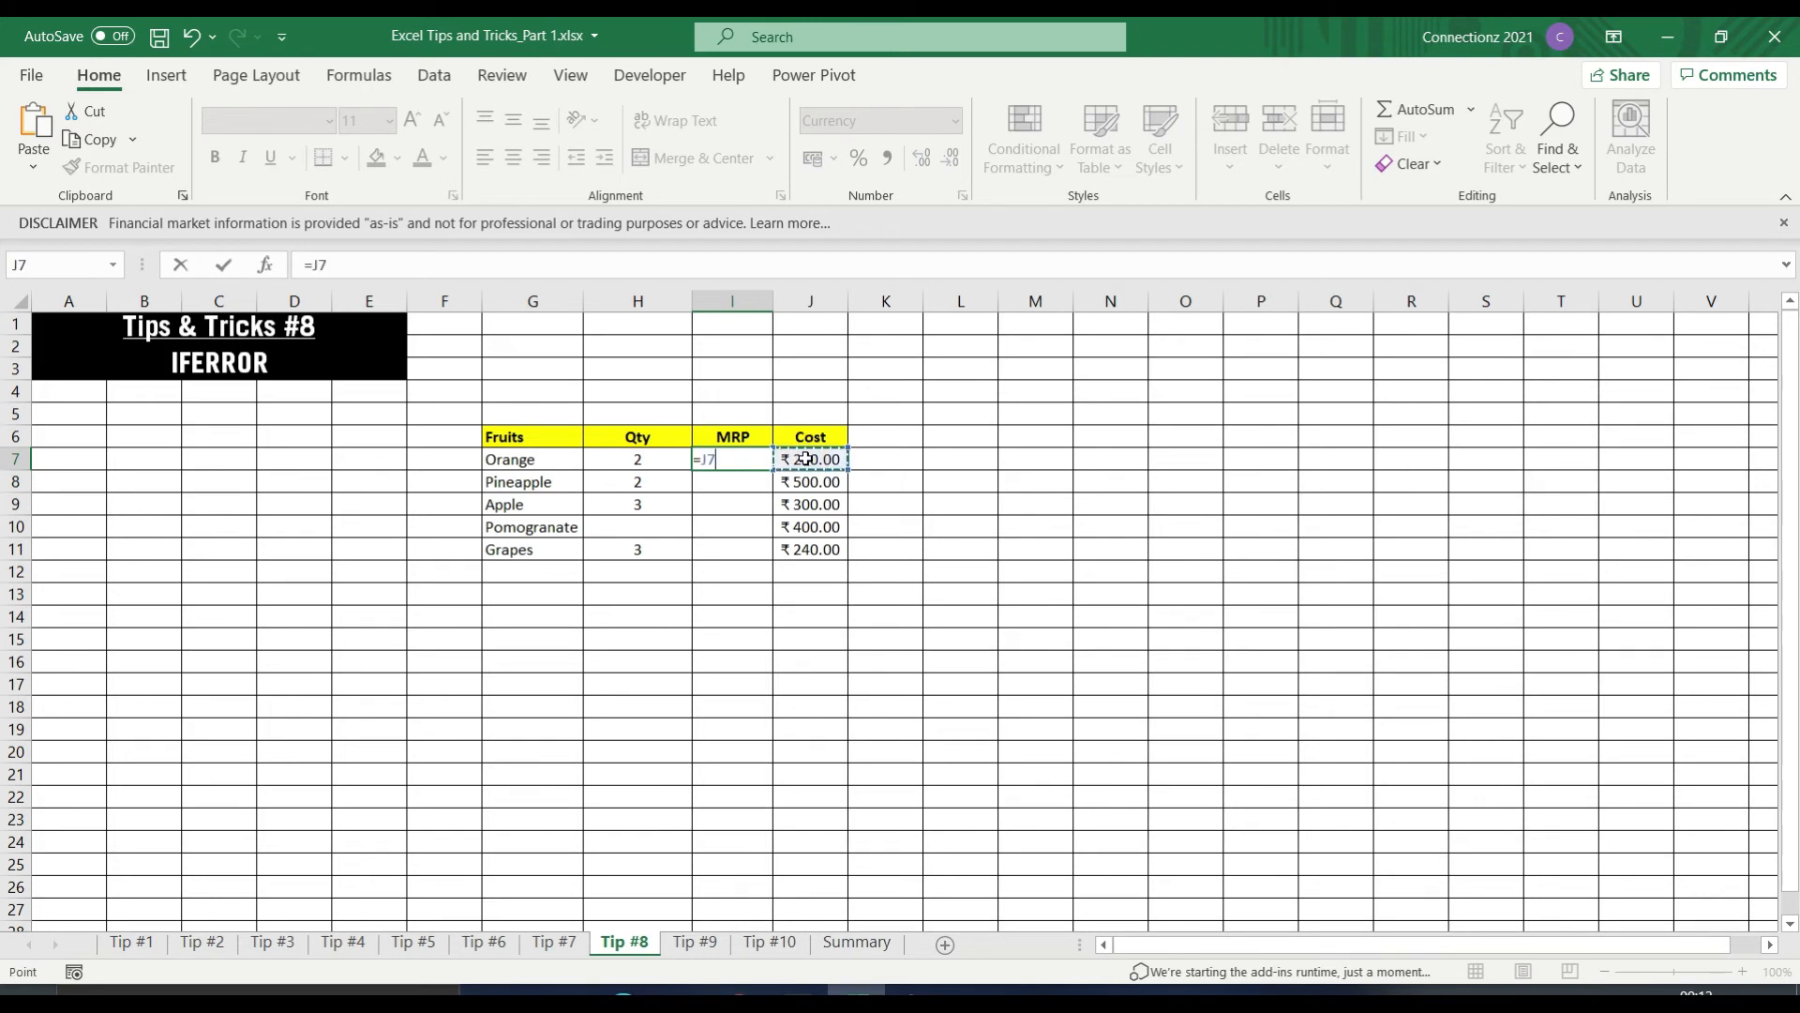
text(/)
click(647, 460)
key(Tab)
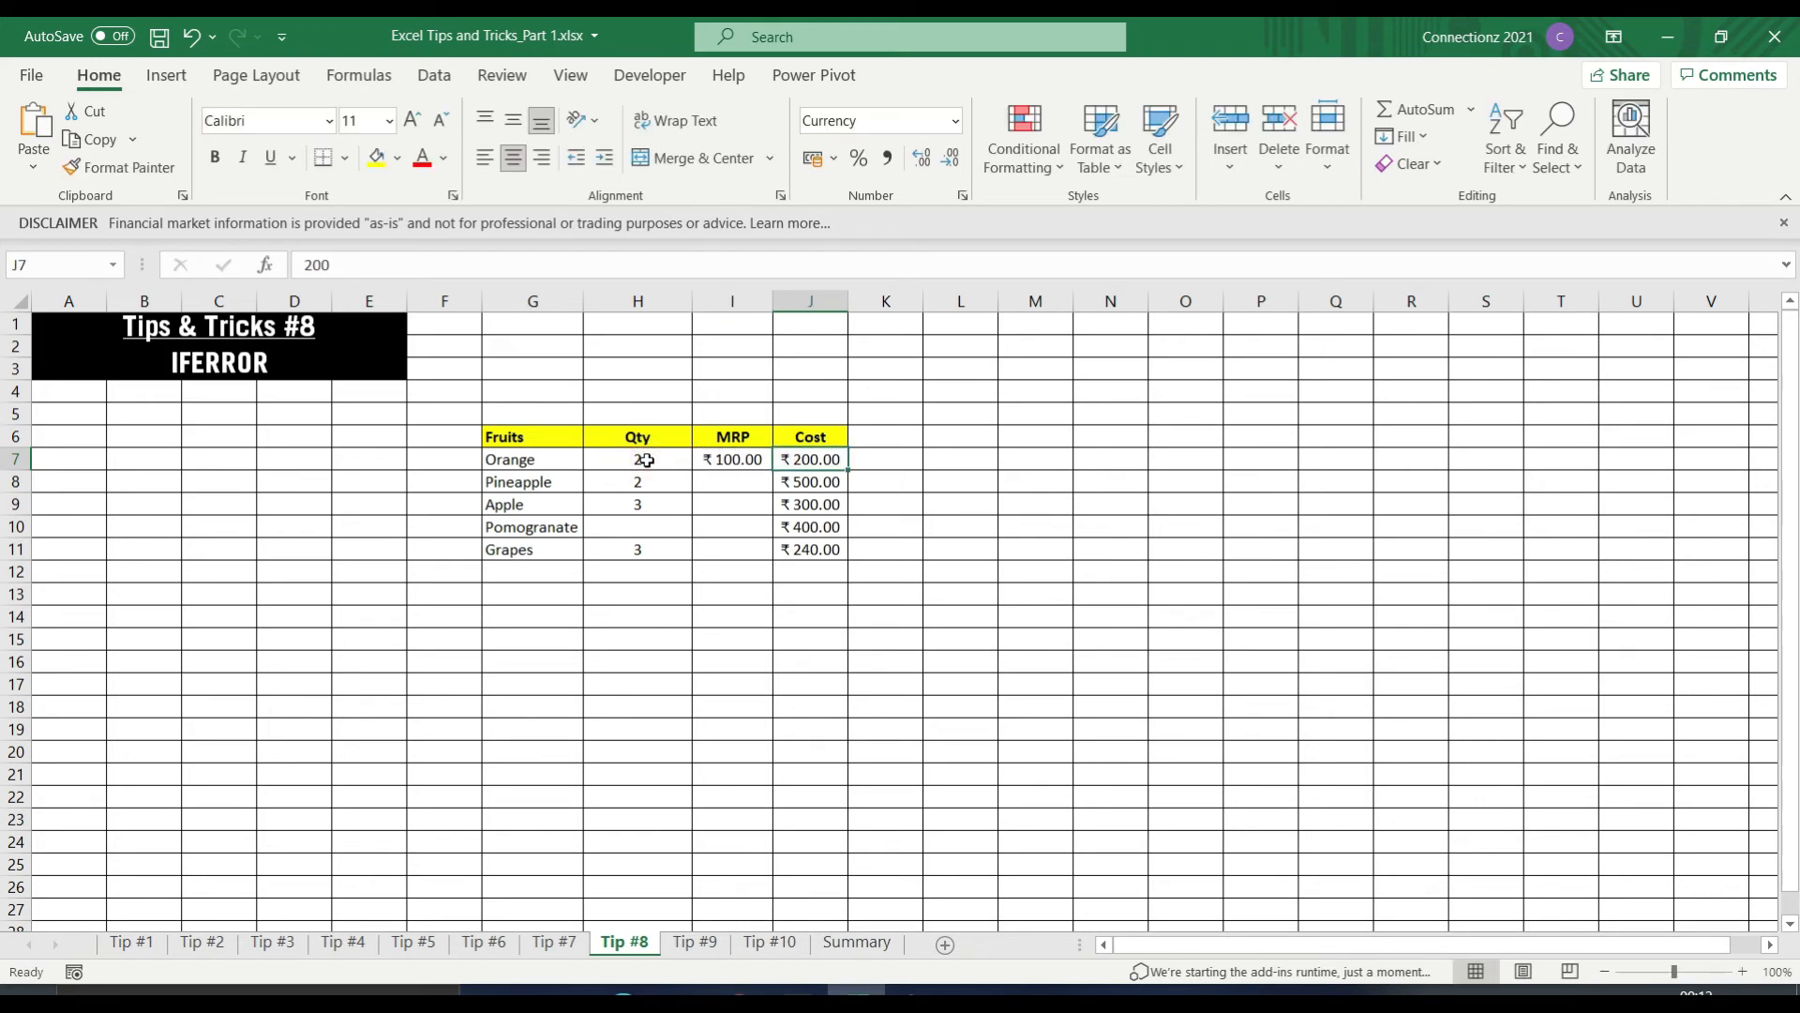
click(737, 459)
drag(771, 468, 754, 558)
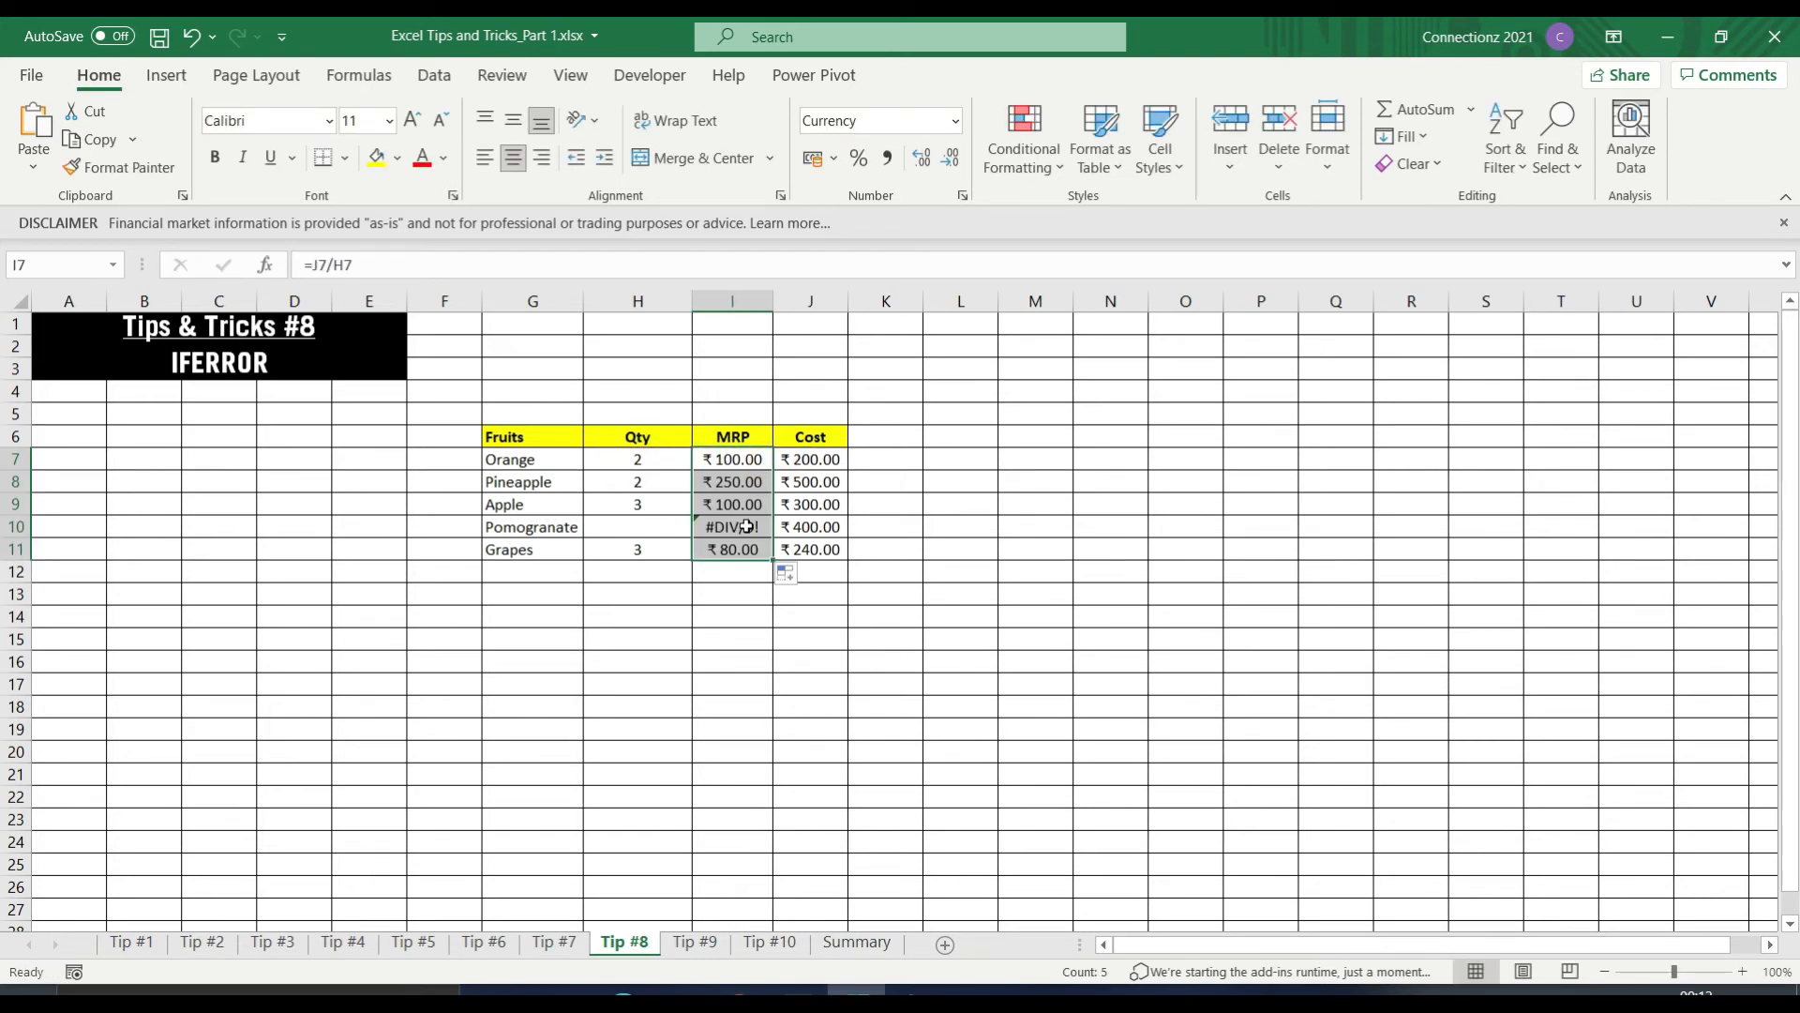
Inspect the Pomogranate MRP formula in I10 against its quantity cell H10.
click(743, 527)
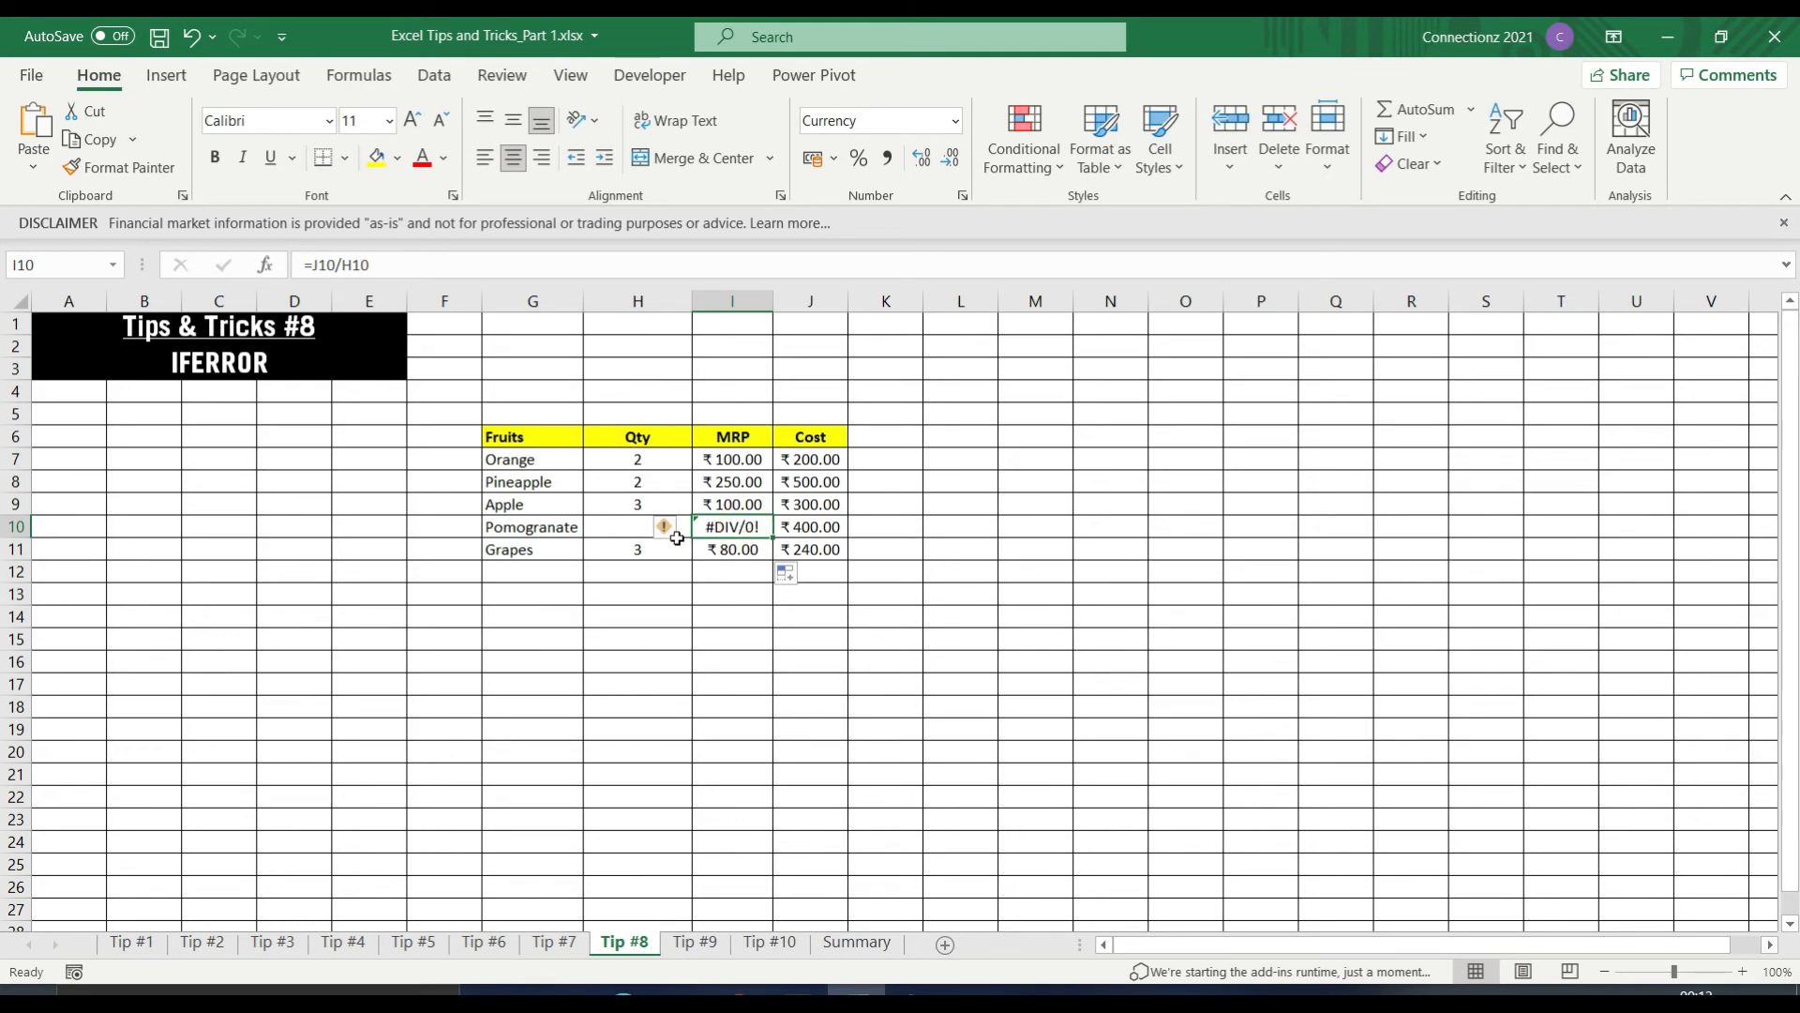
click(612, 523)
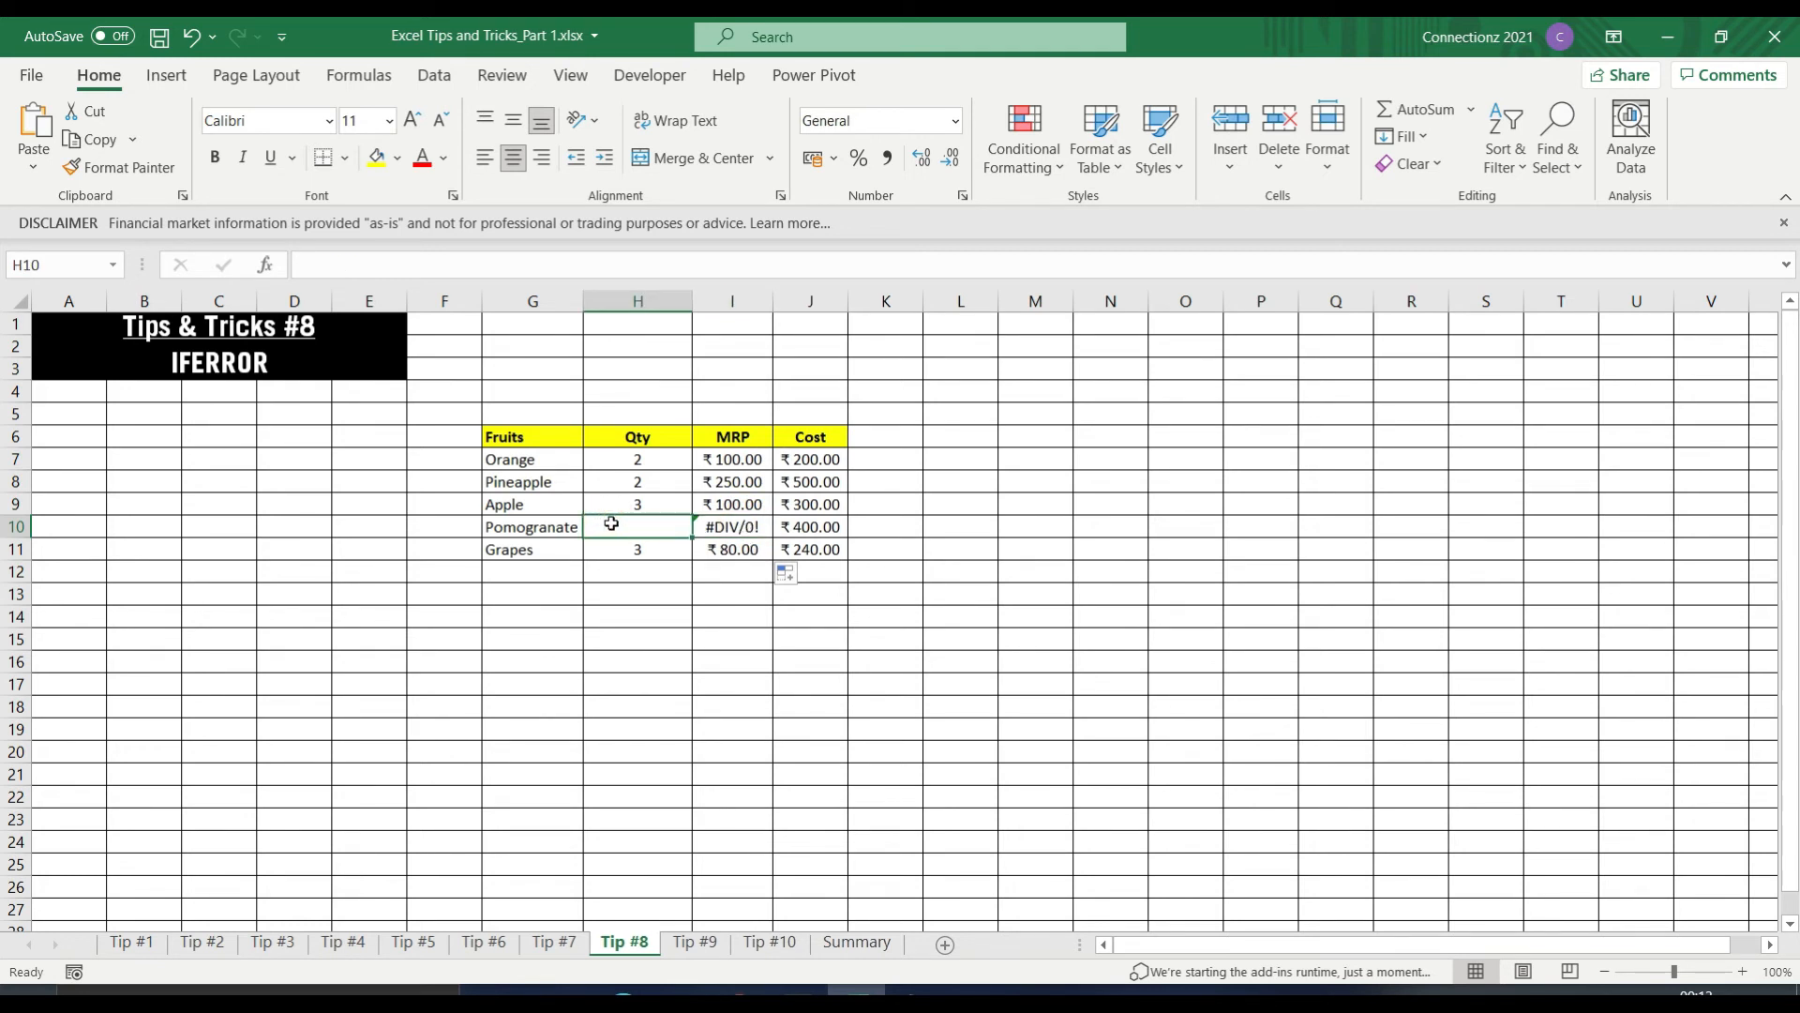
click(727, 526)
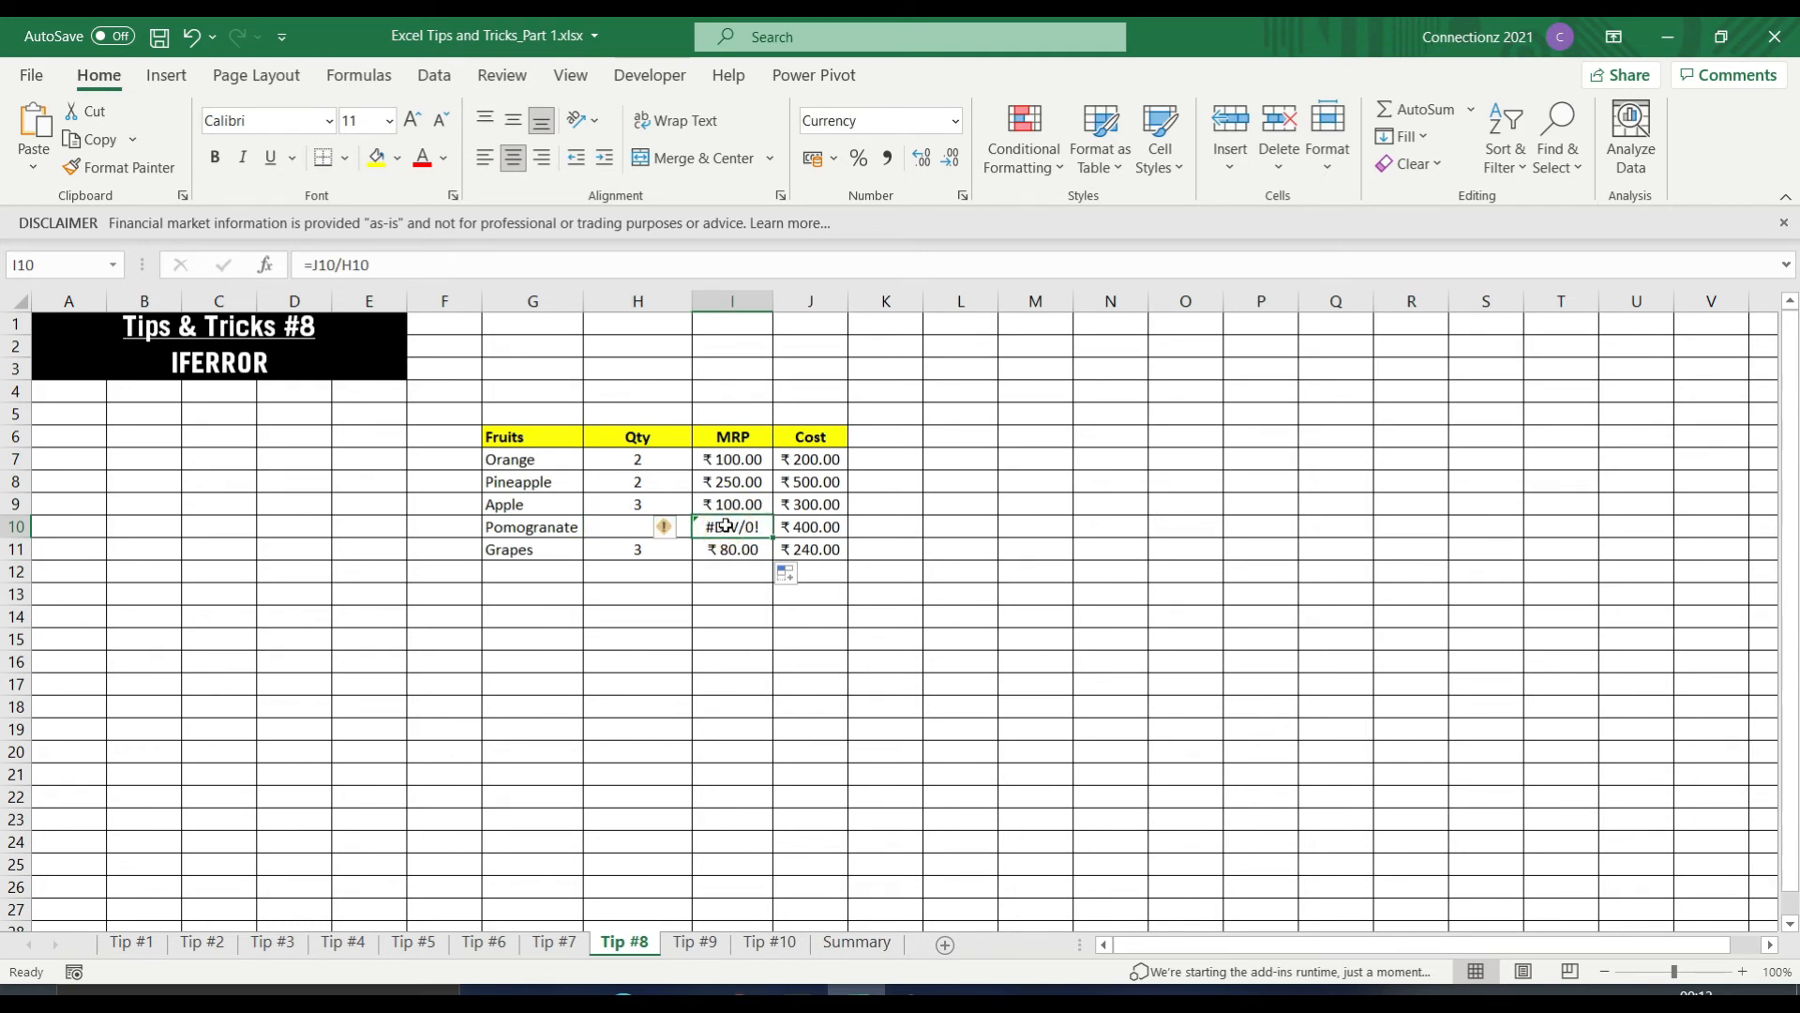
click(628, 526)
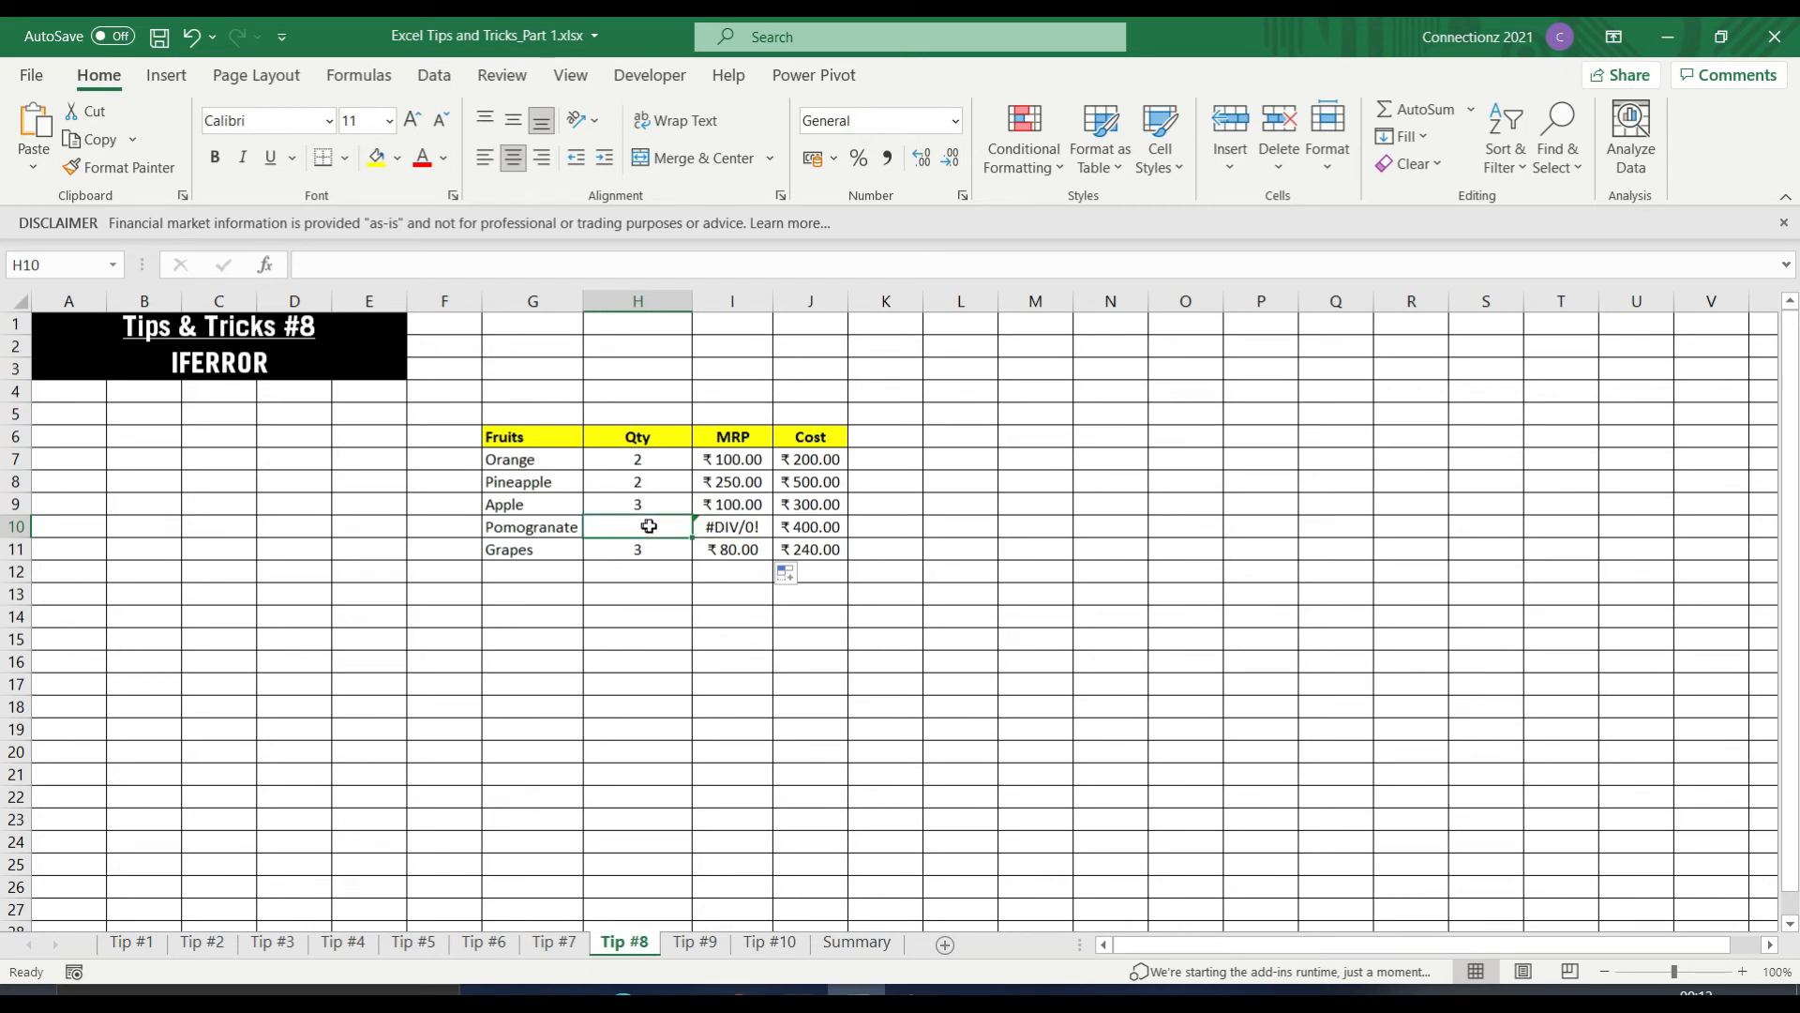
Overwrite the Pomogranate MRP formula in I10 with 0, and undo the entry.
click(724, 526)
text(0)
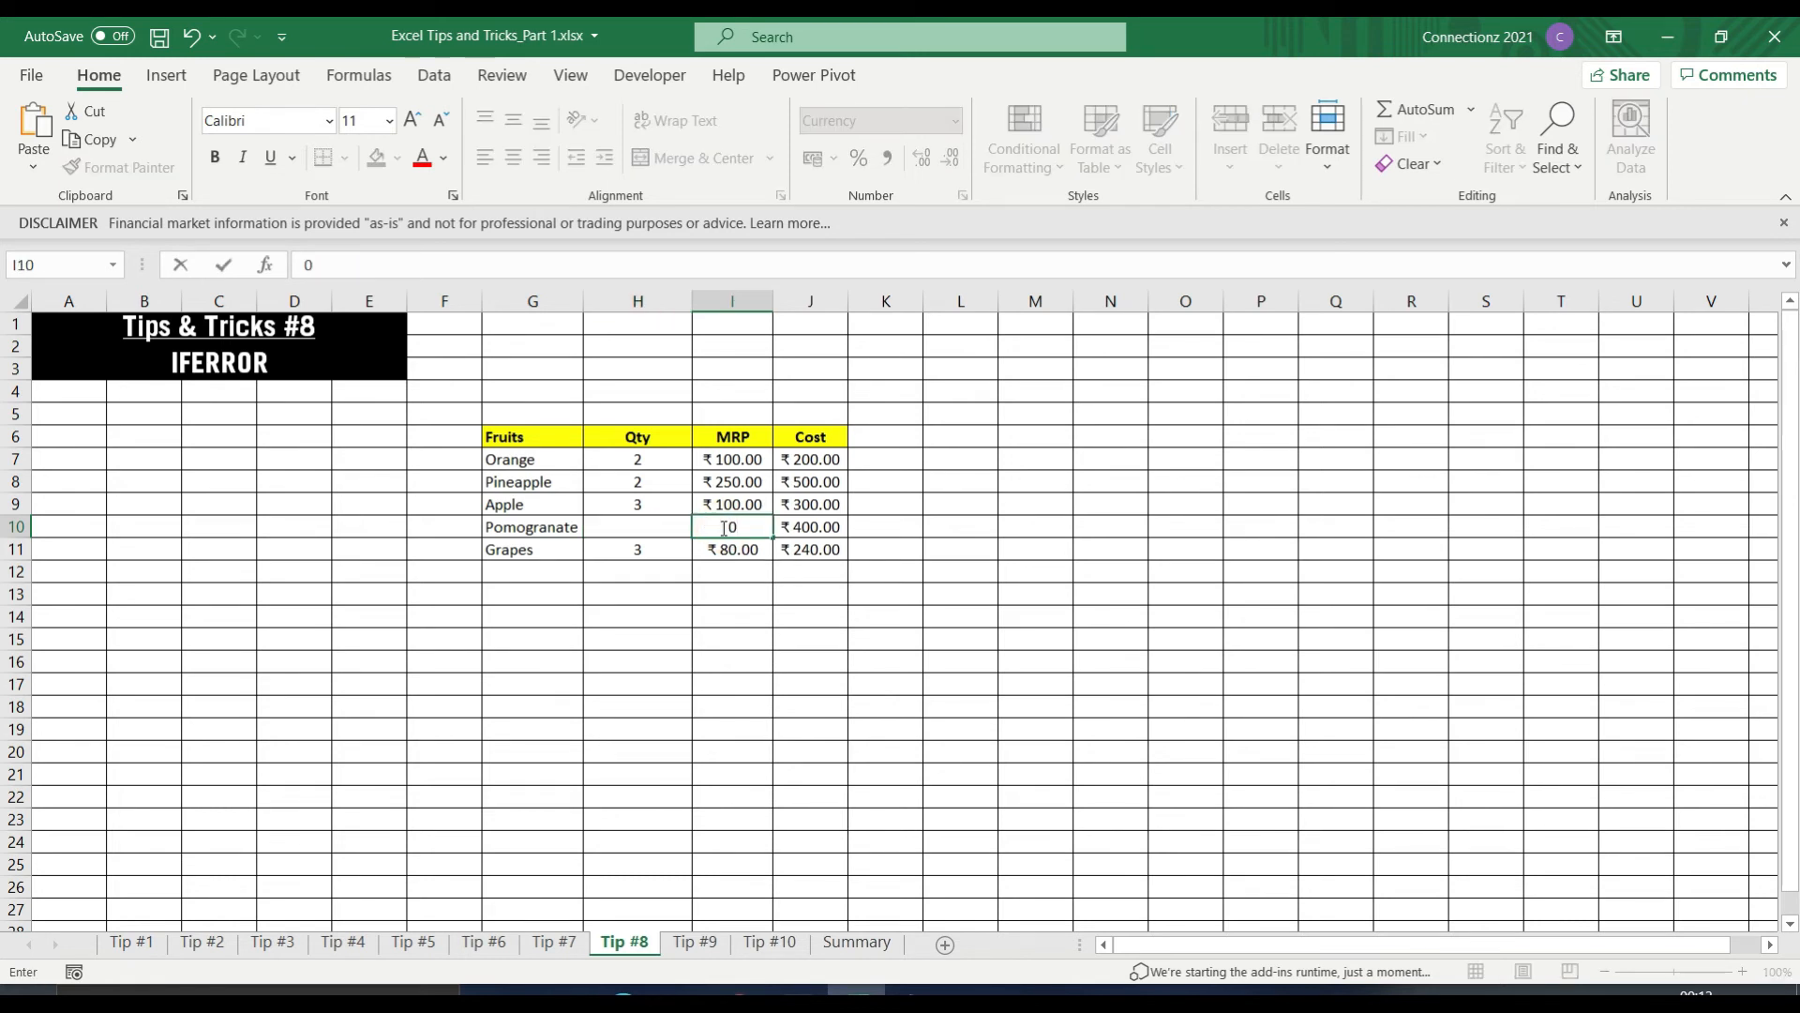
key(Tab)
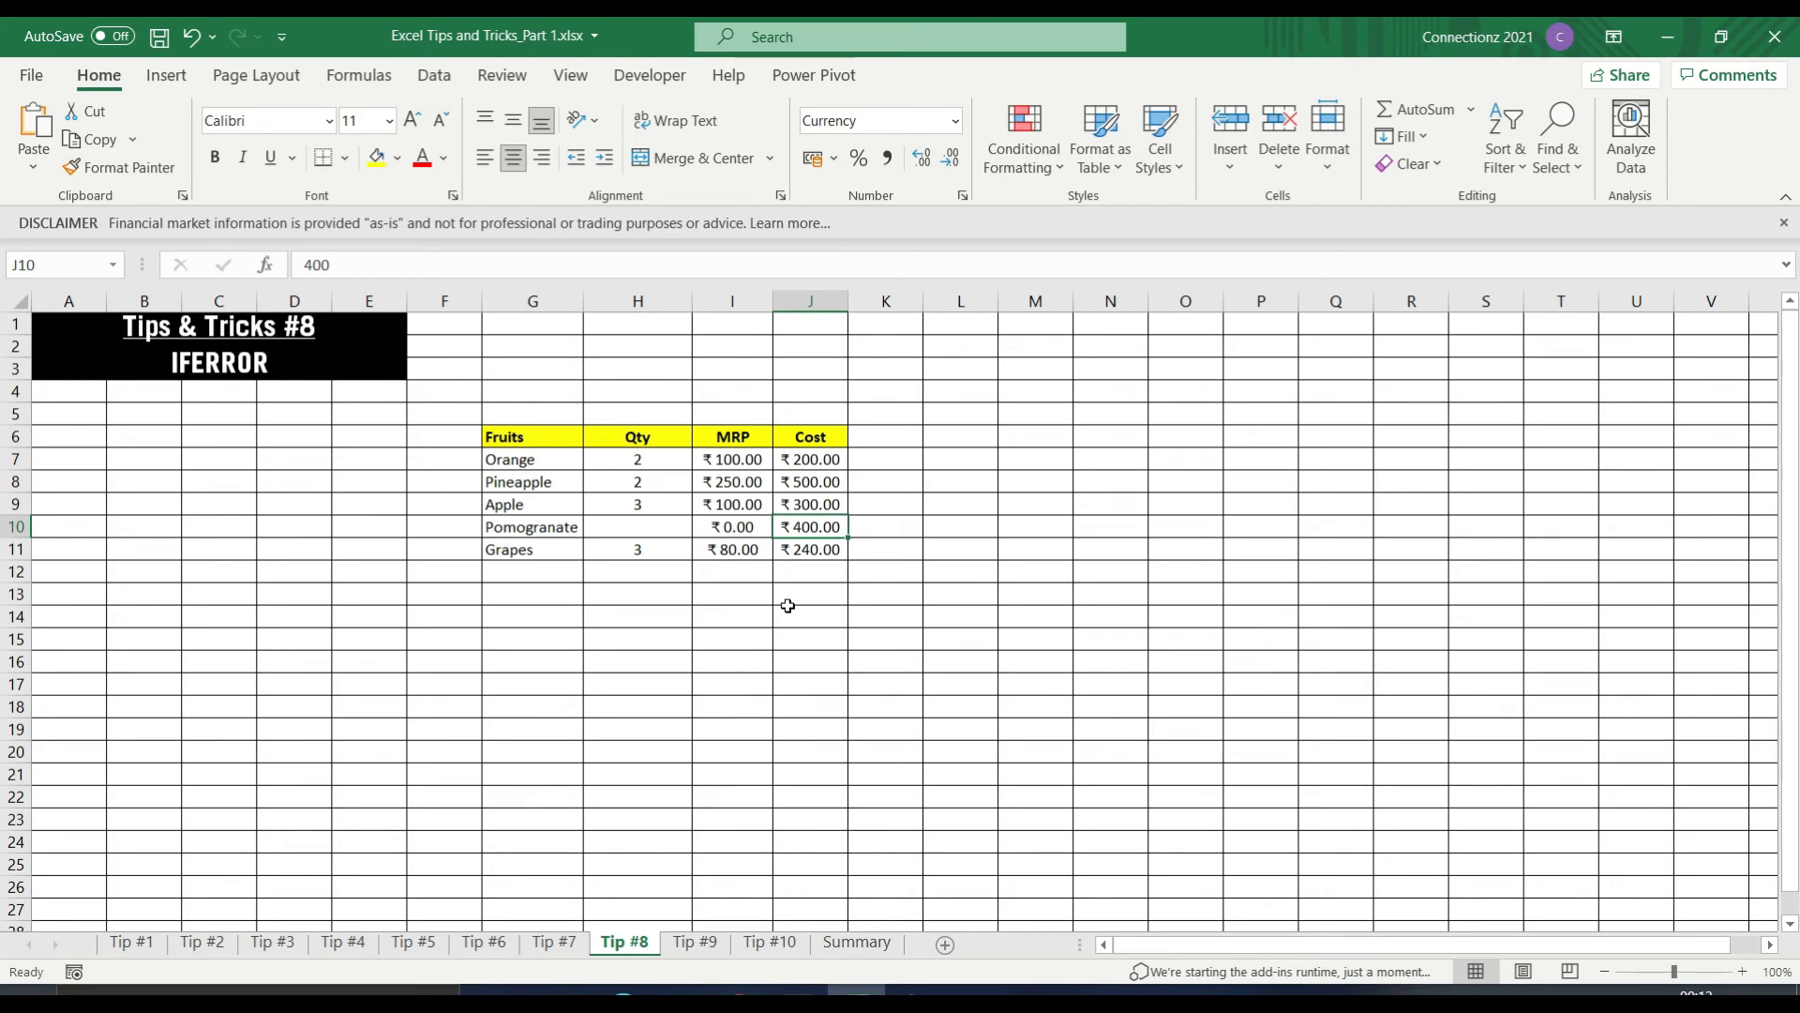
key(ctrl+z)
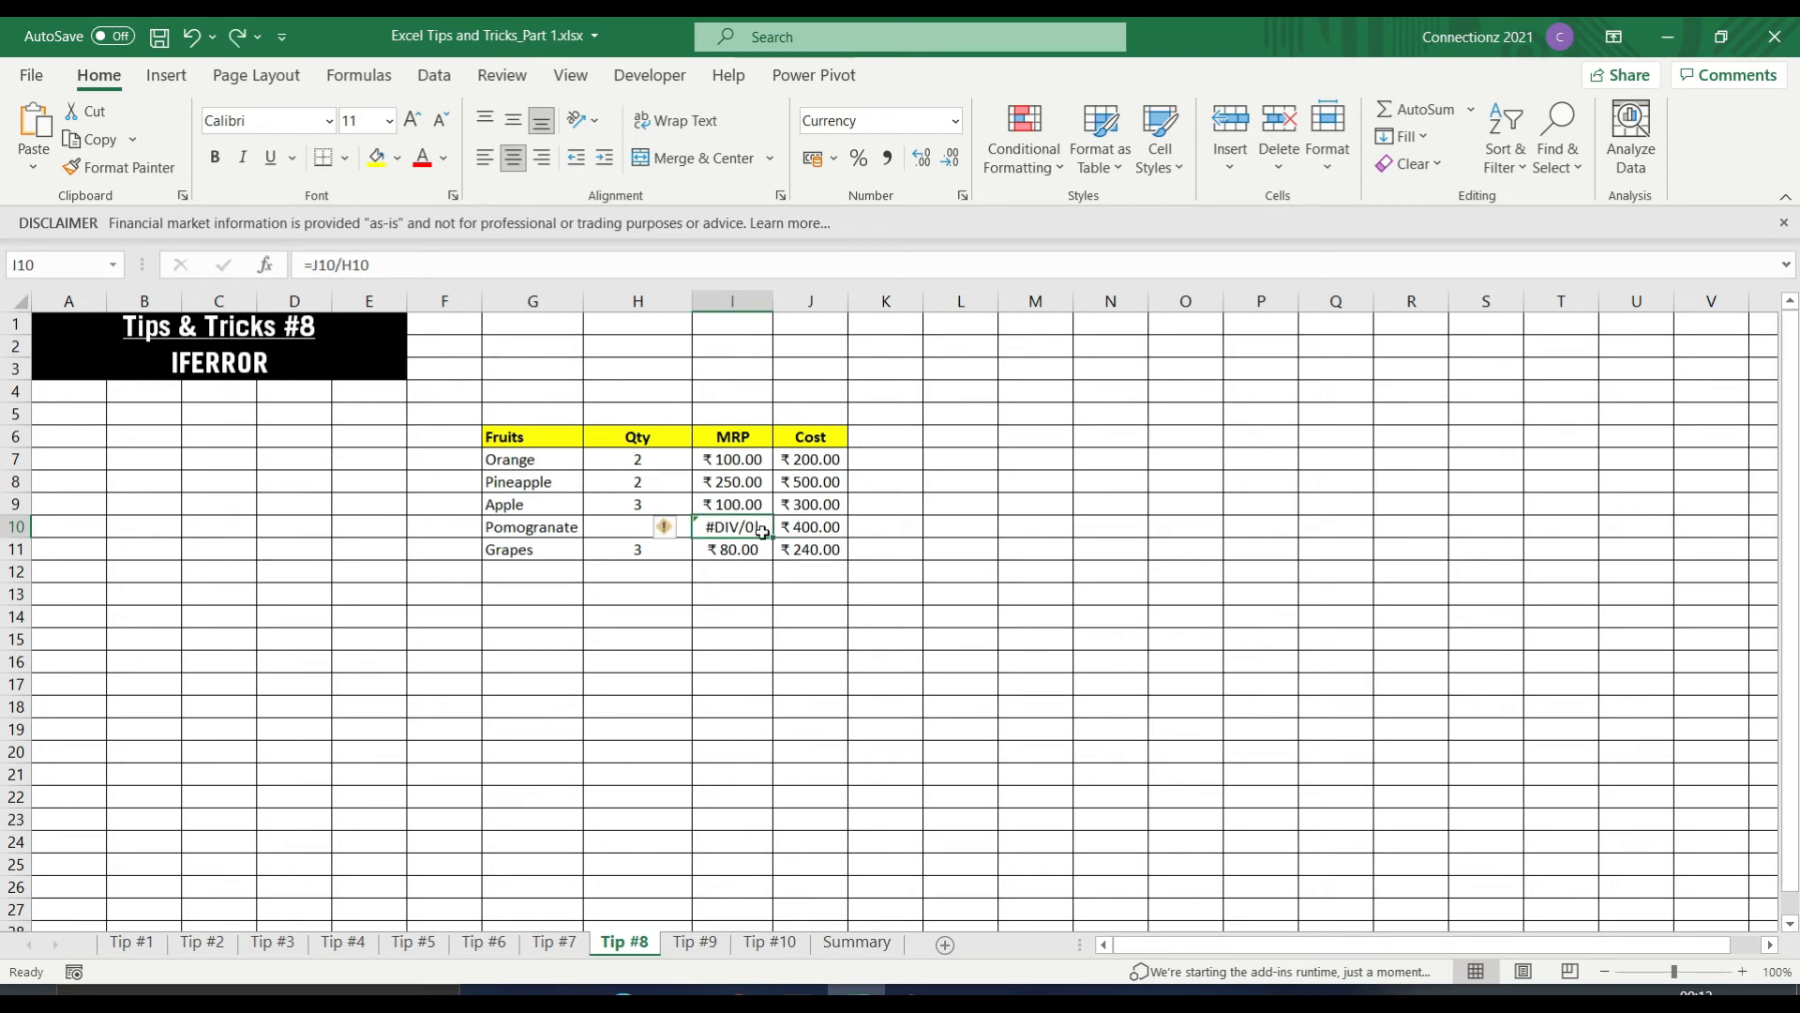
Show the sheet's formulas and change the MRP formula in I7 to =IFERROR(J7/H7,0).
click(751, 460)
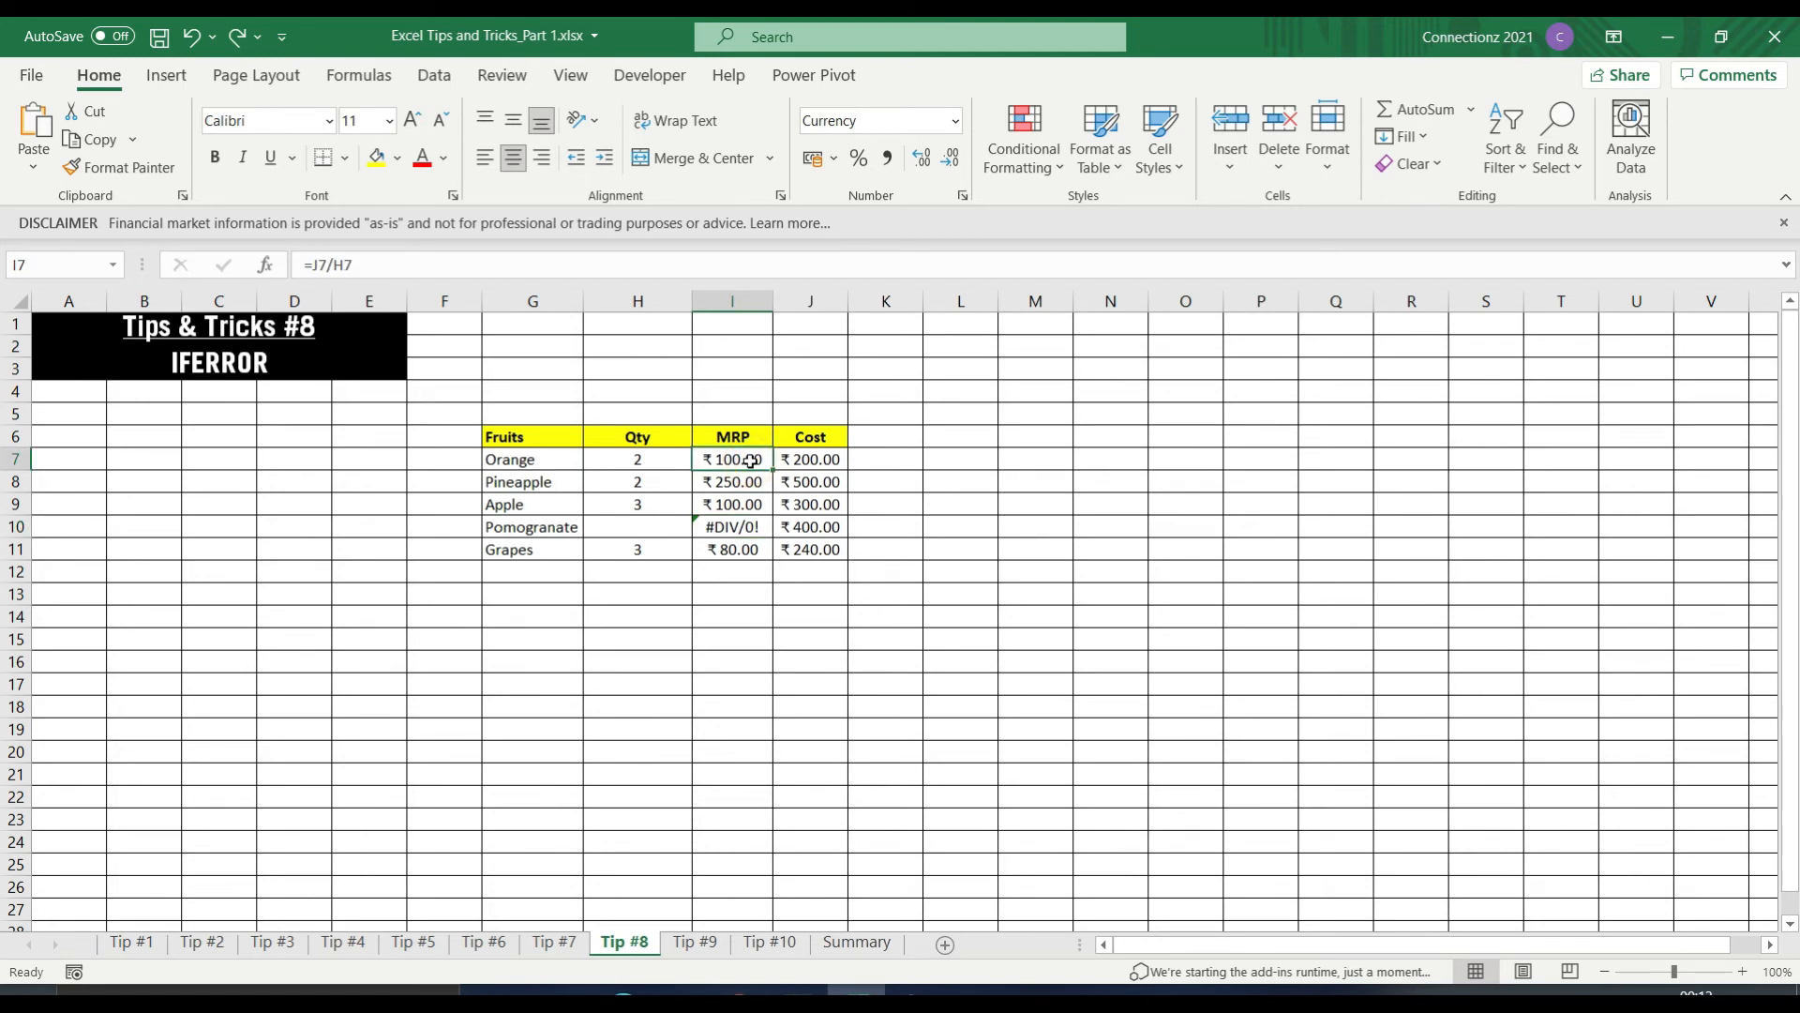
key(ctrl+grave)
key(F2)
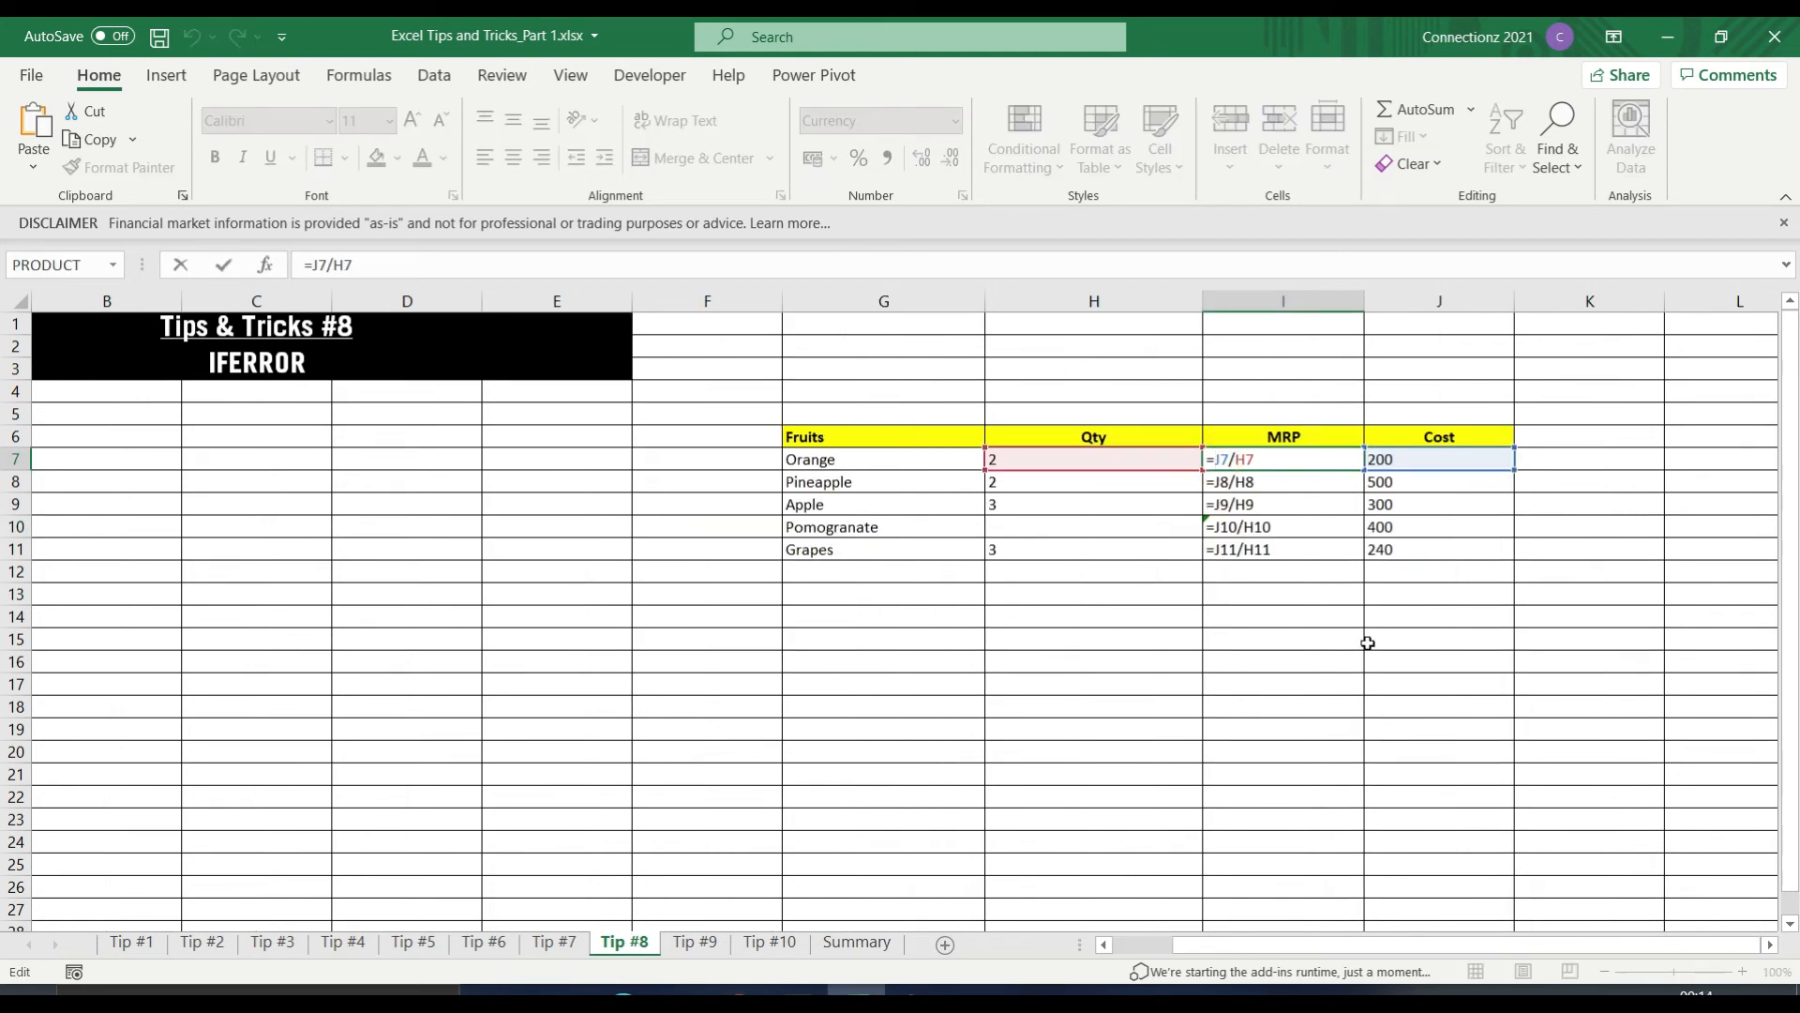
text(if)
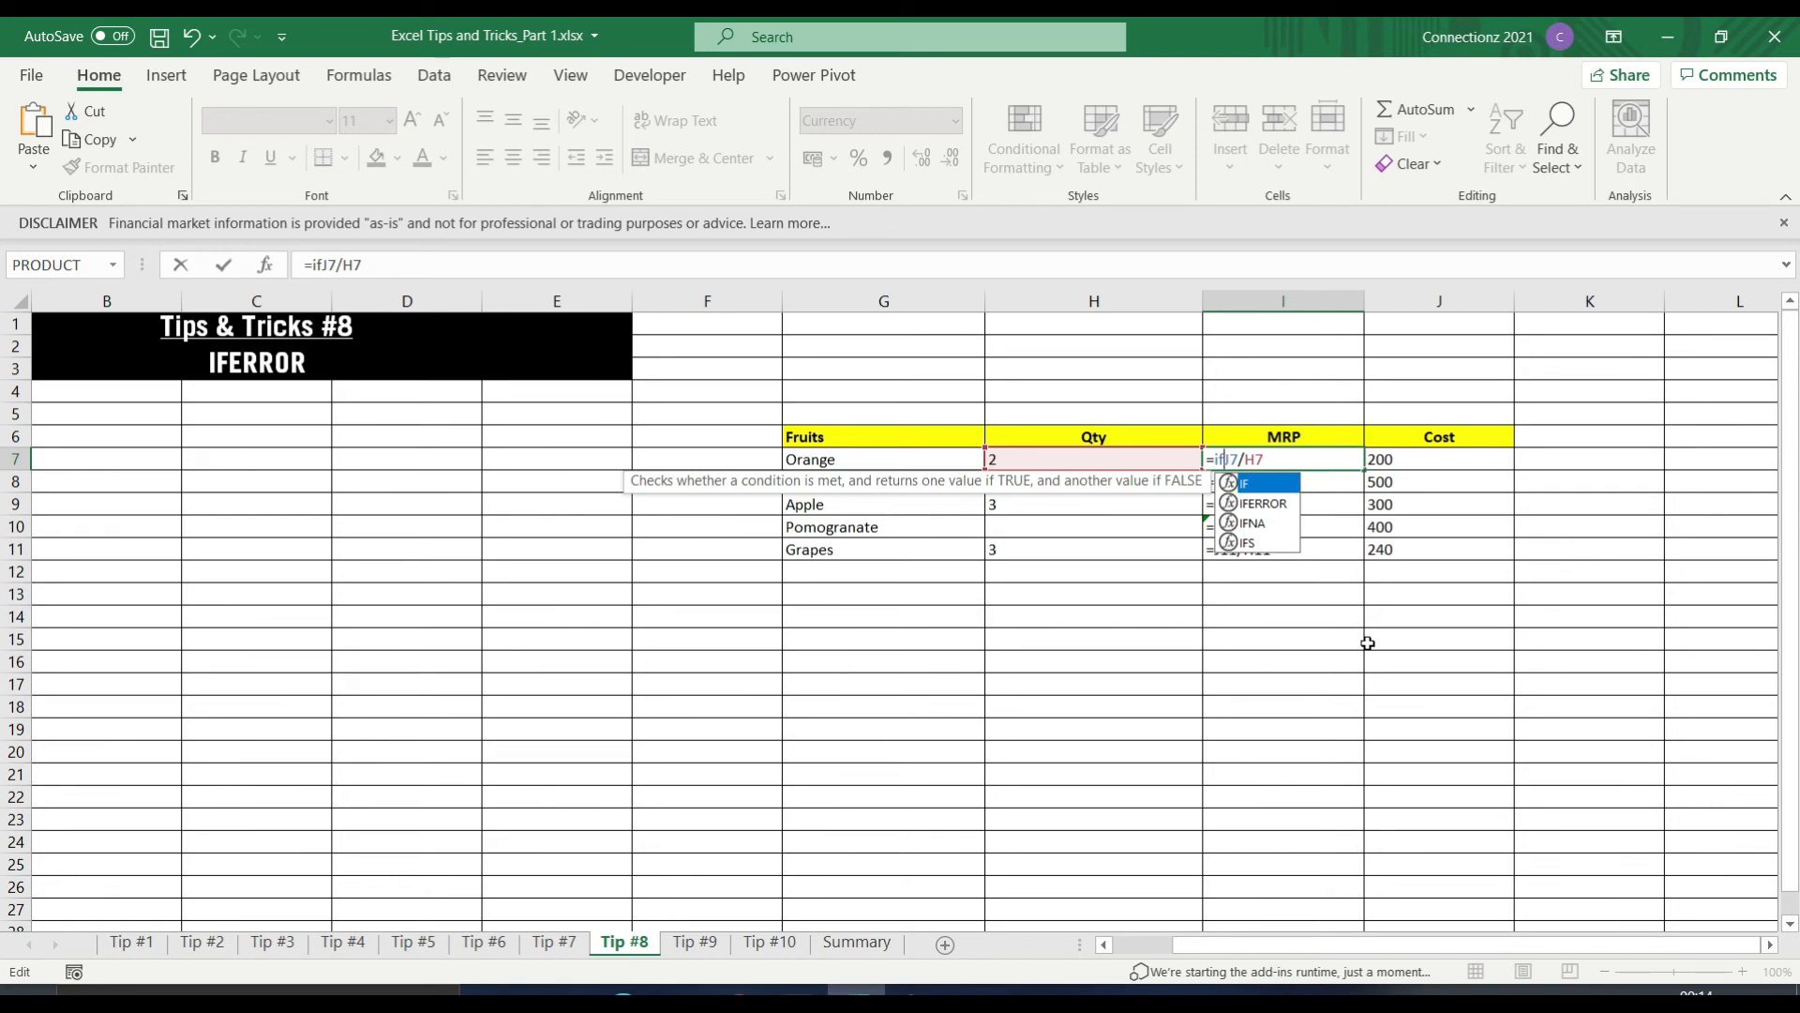
key(Down)
key(Tab)
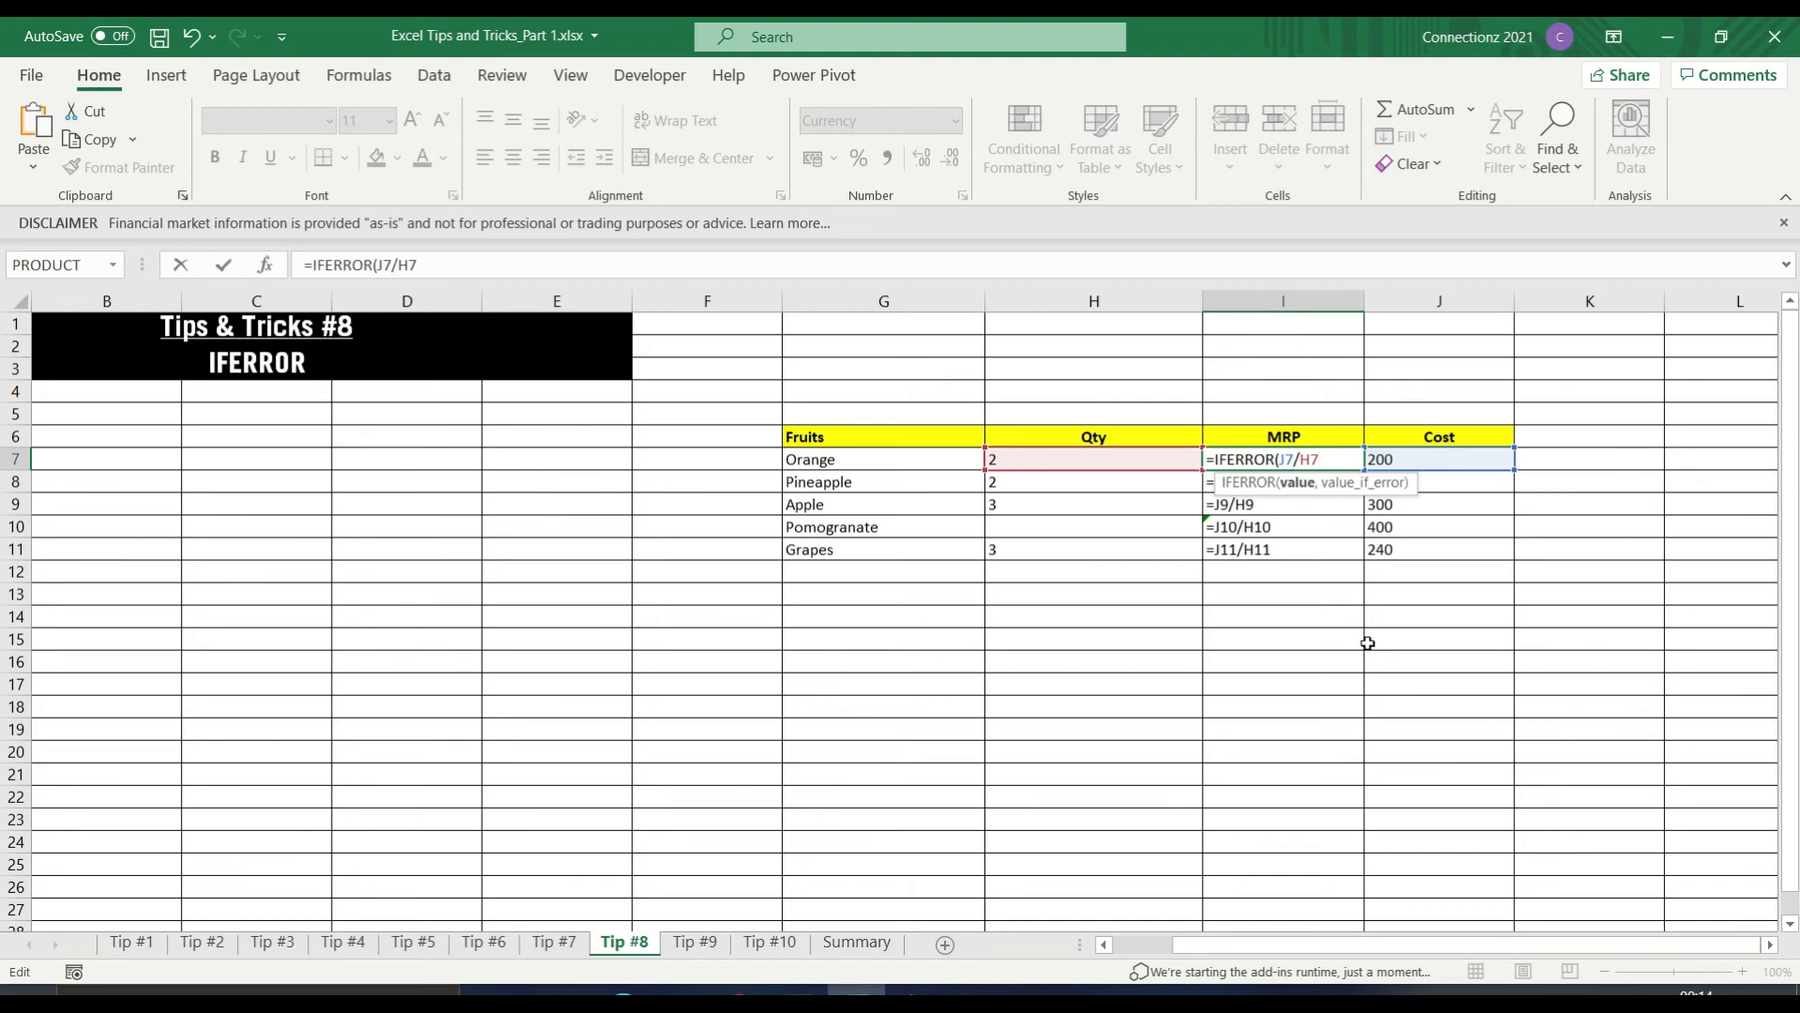
text(,0))
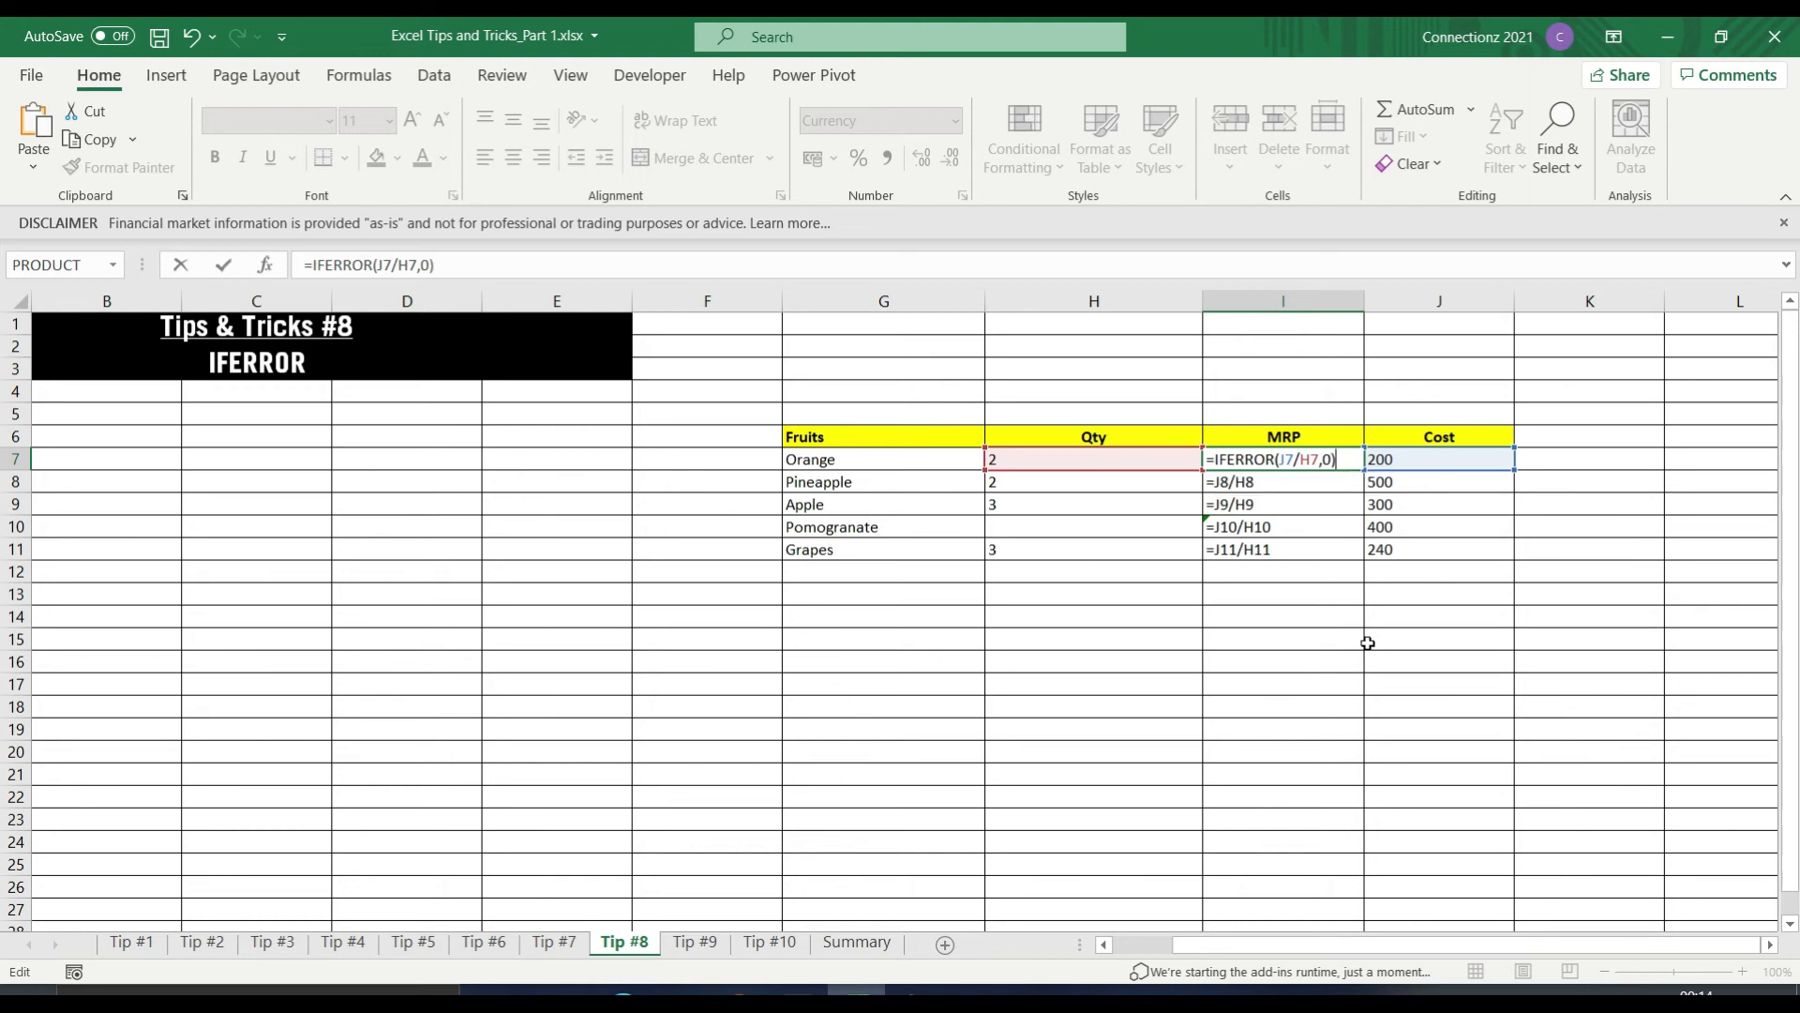
key(ctrl+Return)
Fill the IFERROR formula down through I11, switch back to showing values, and check the Pomogranate MRP.
double_click(1364, 470)
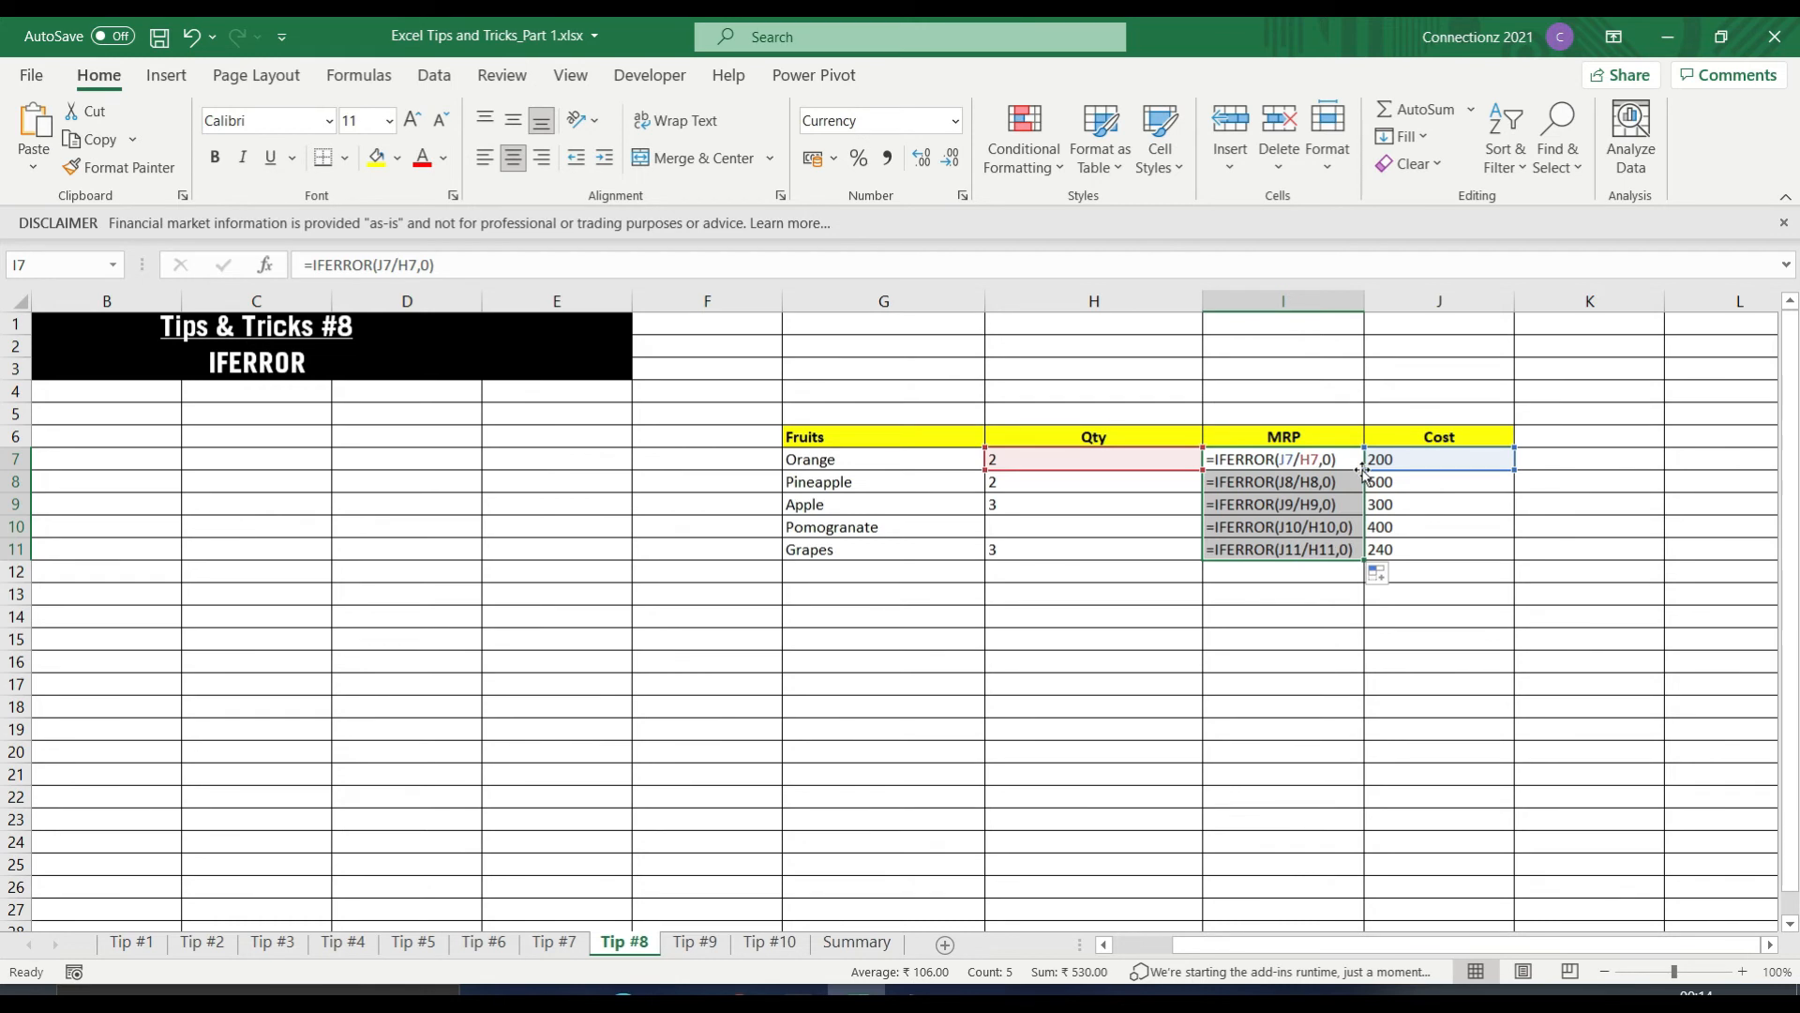
key(ctrl+grave)
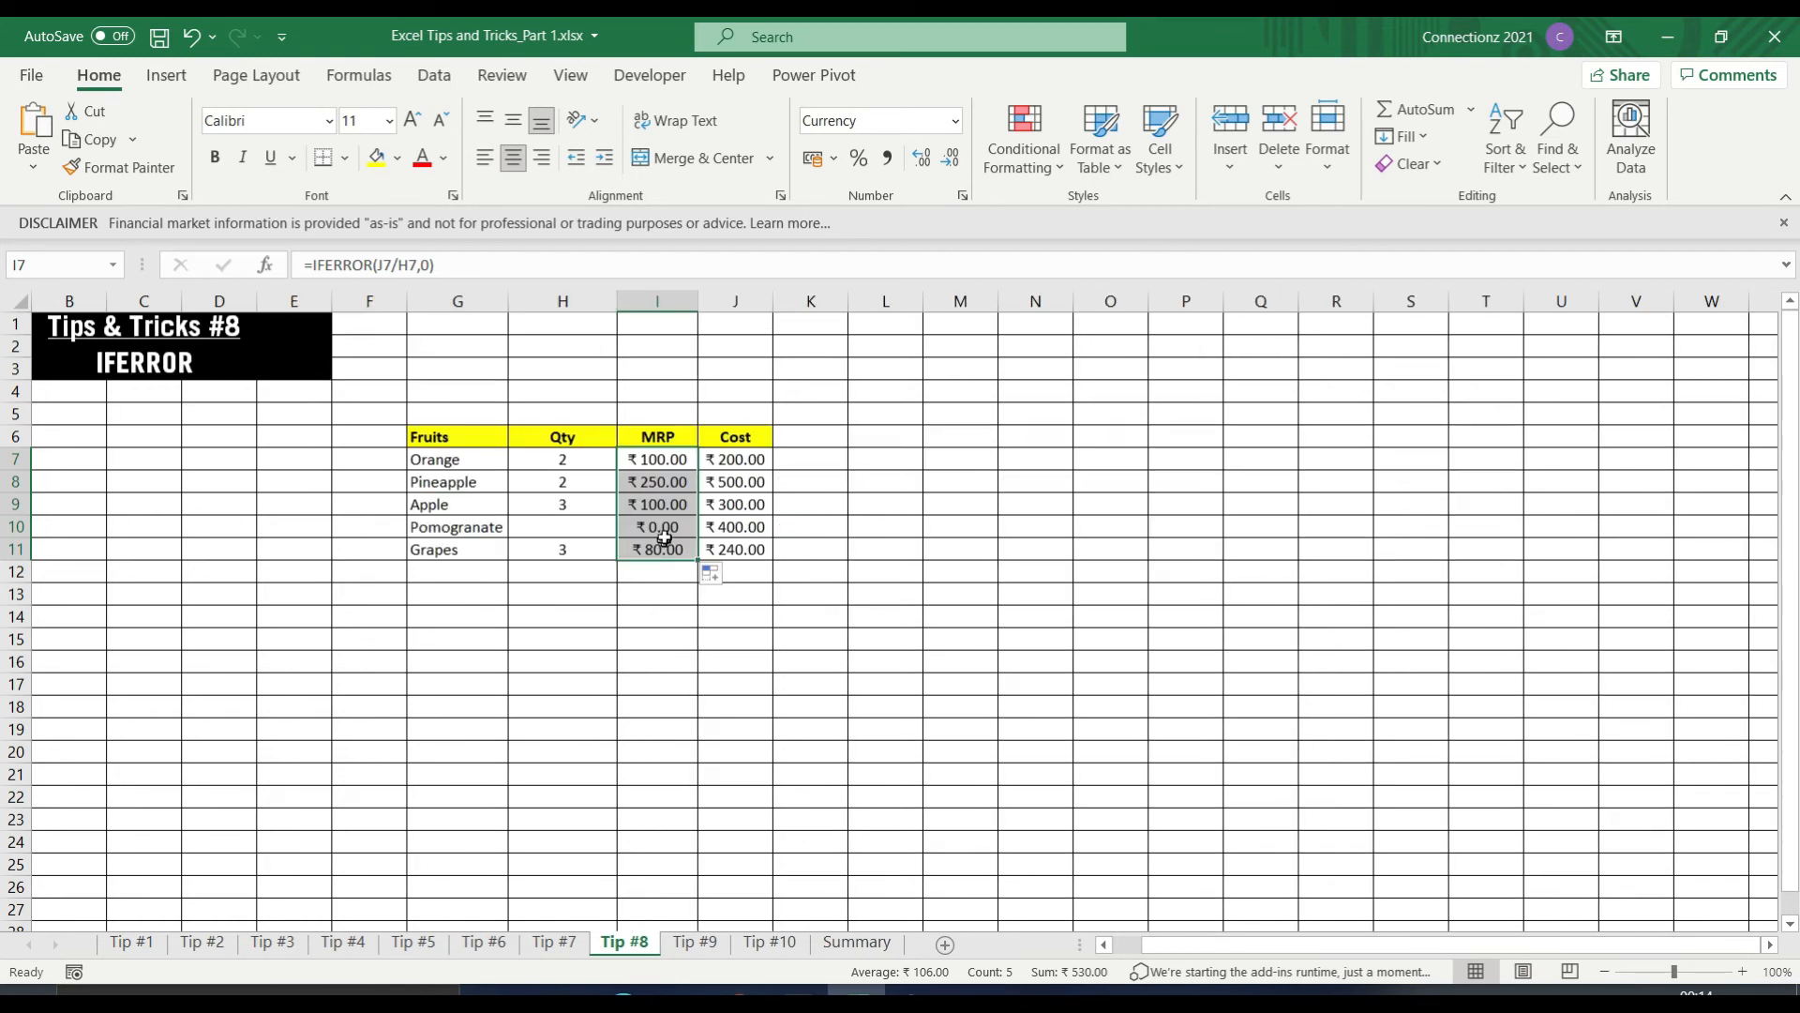
click(670, 530)
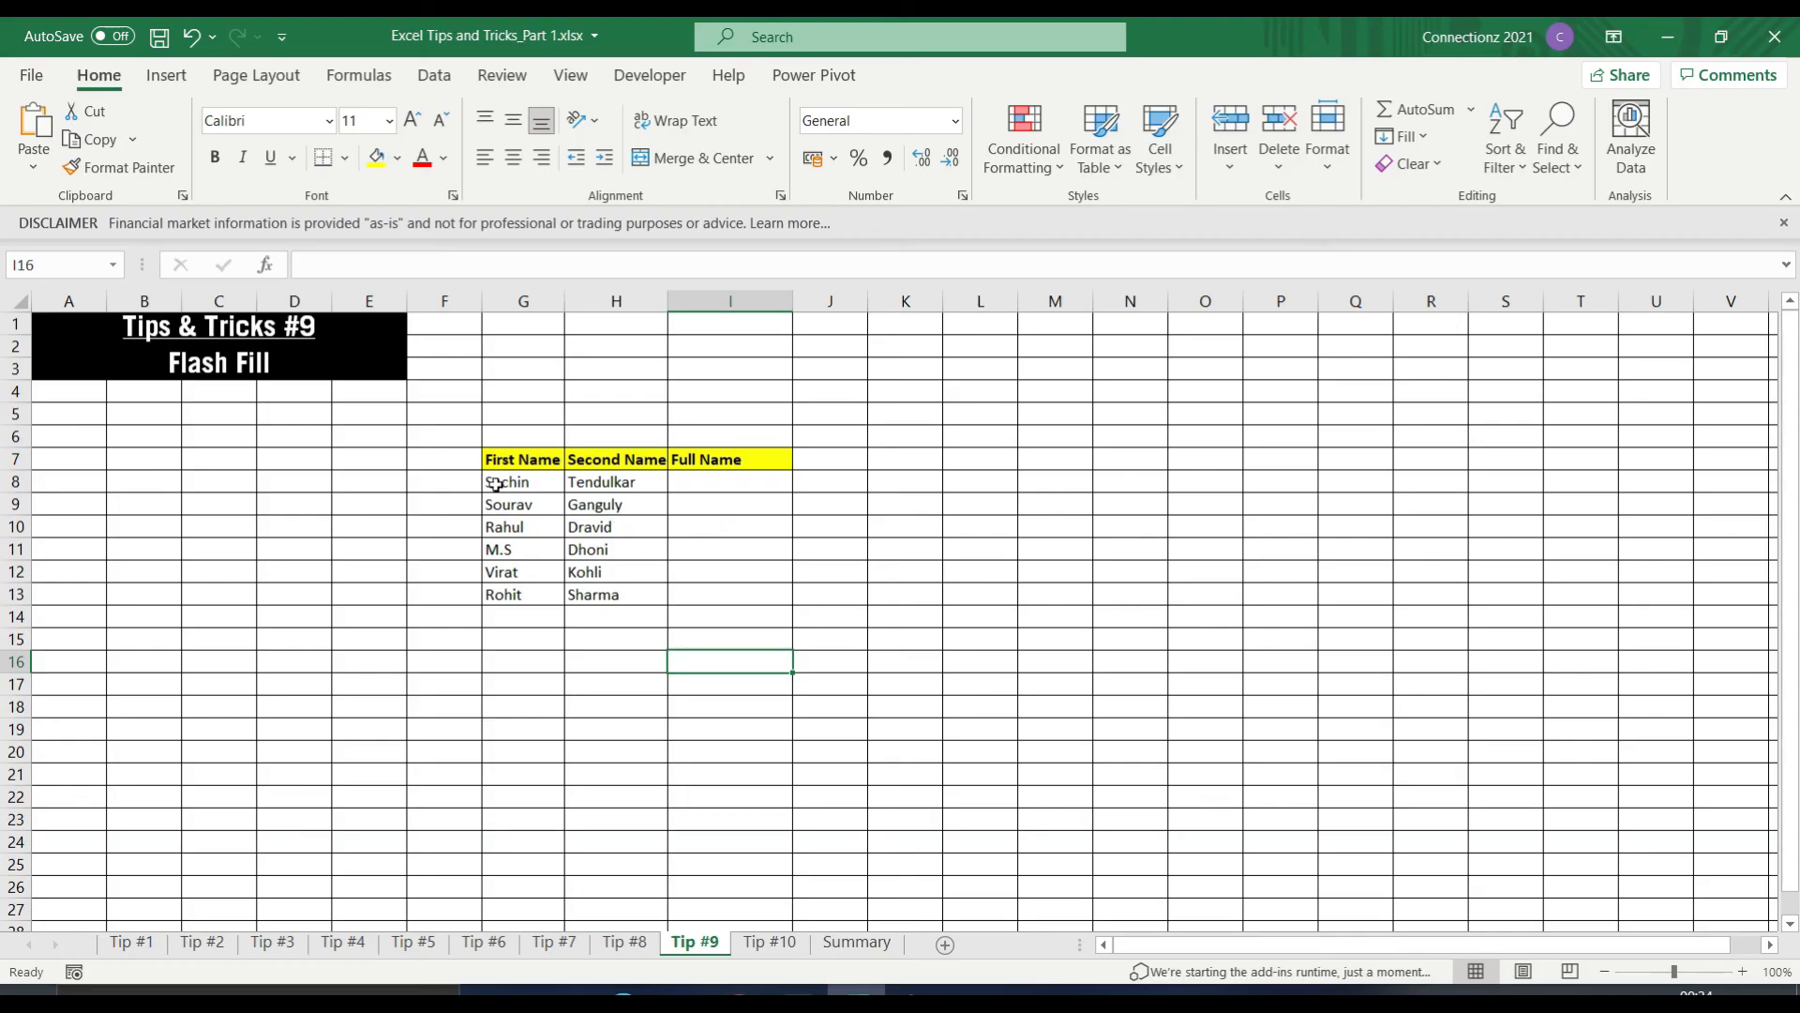
Combine the first and second names in I8 with the formula =CONCAT(G8, " ", H8).
click(497, 485)
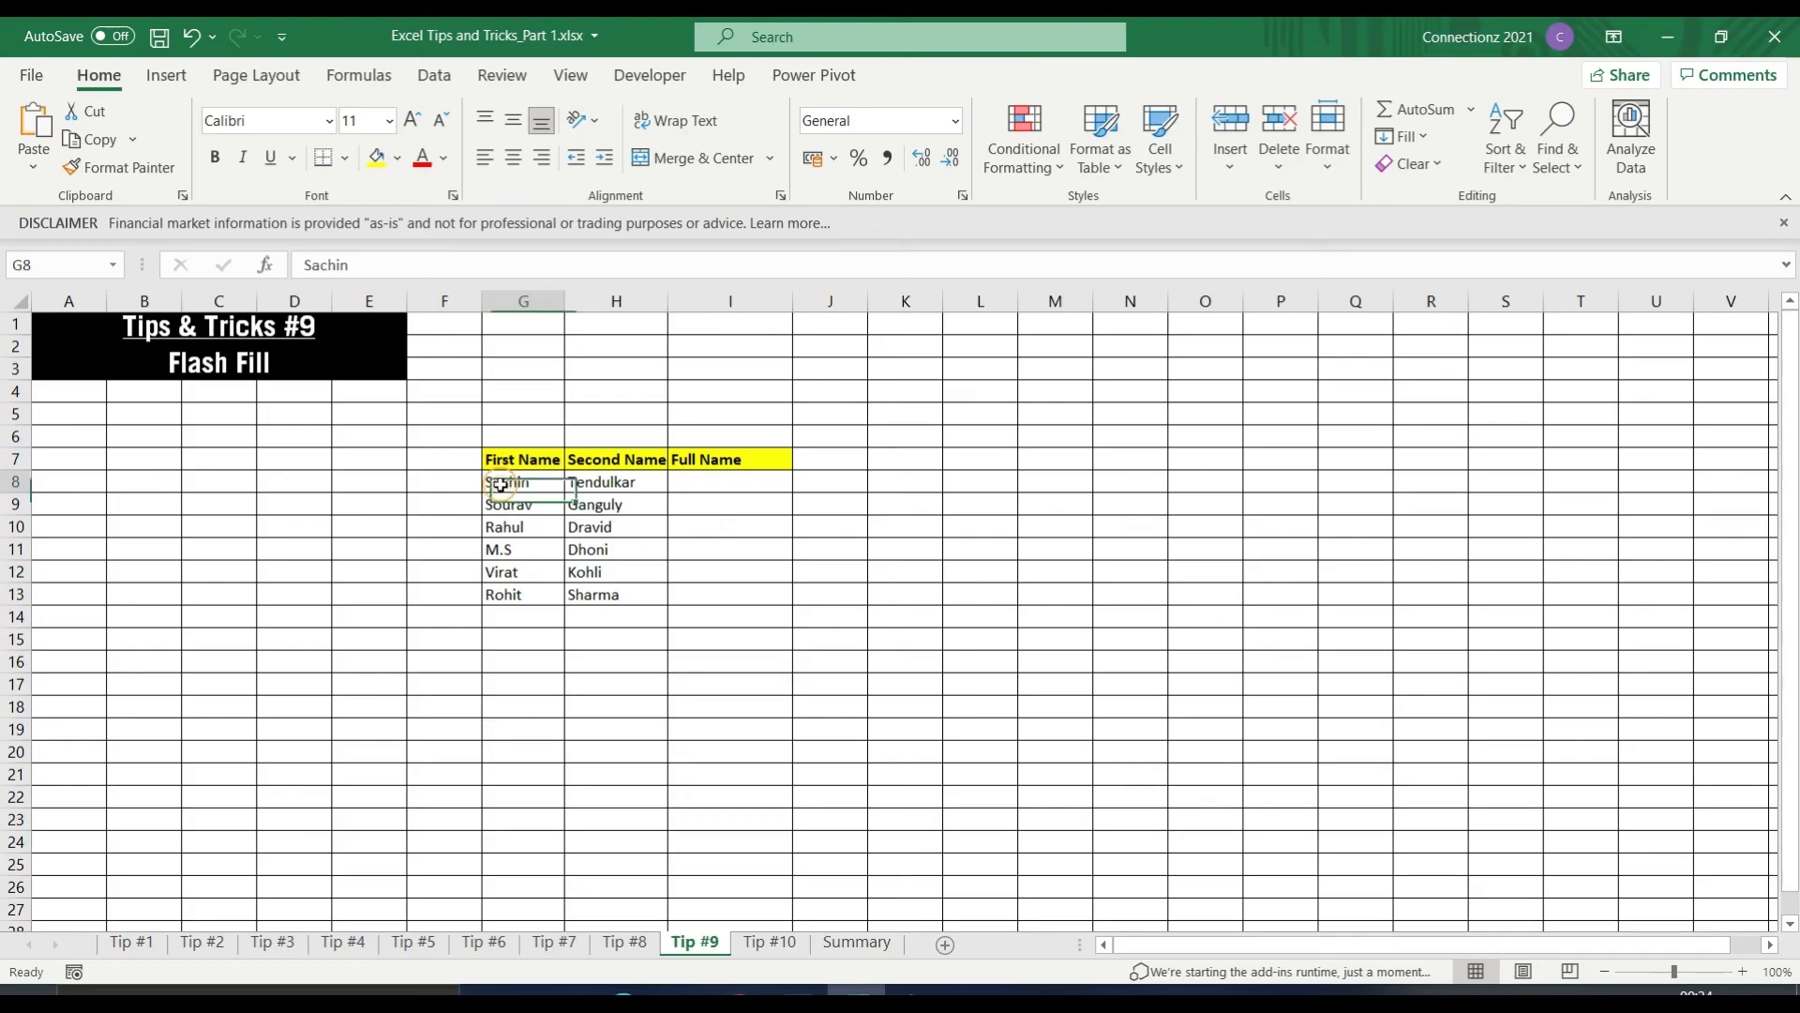
click(635, 491)
click(708, 491)
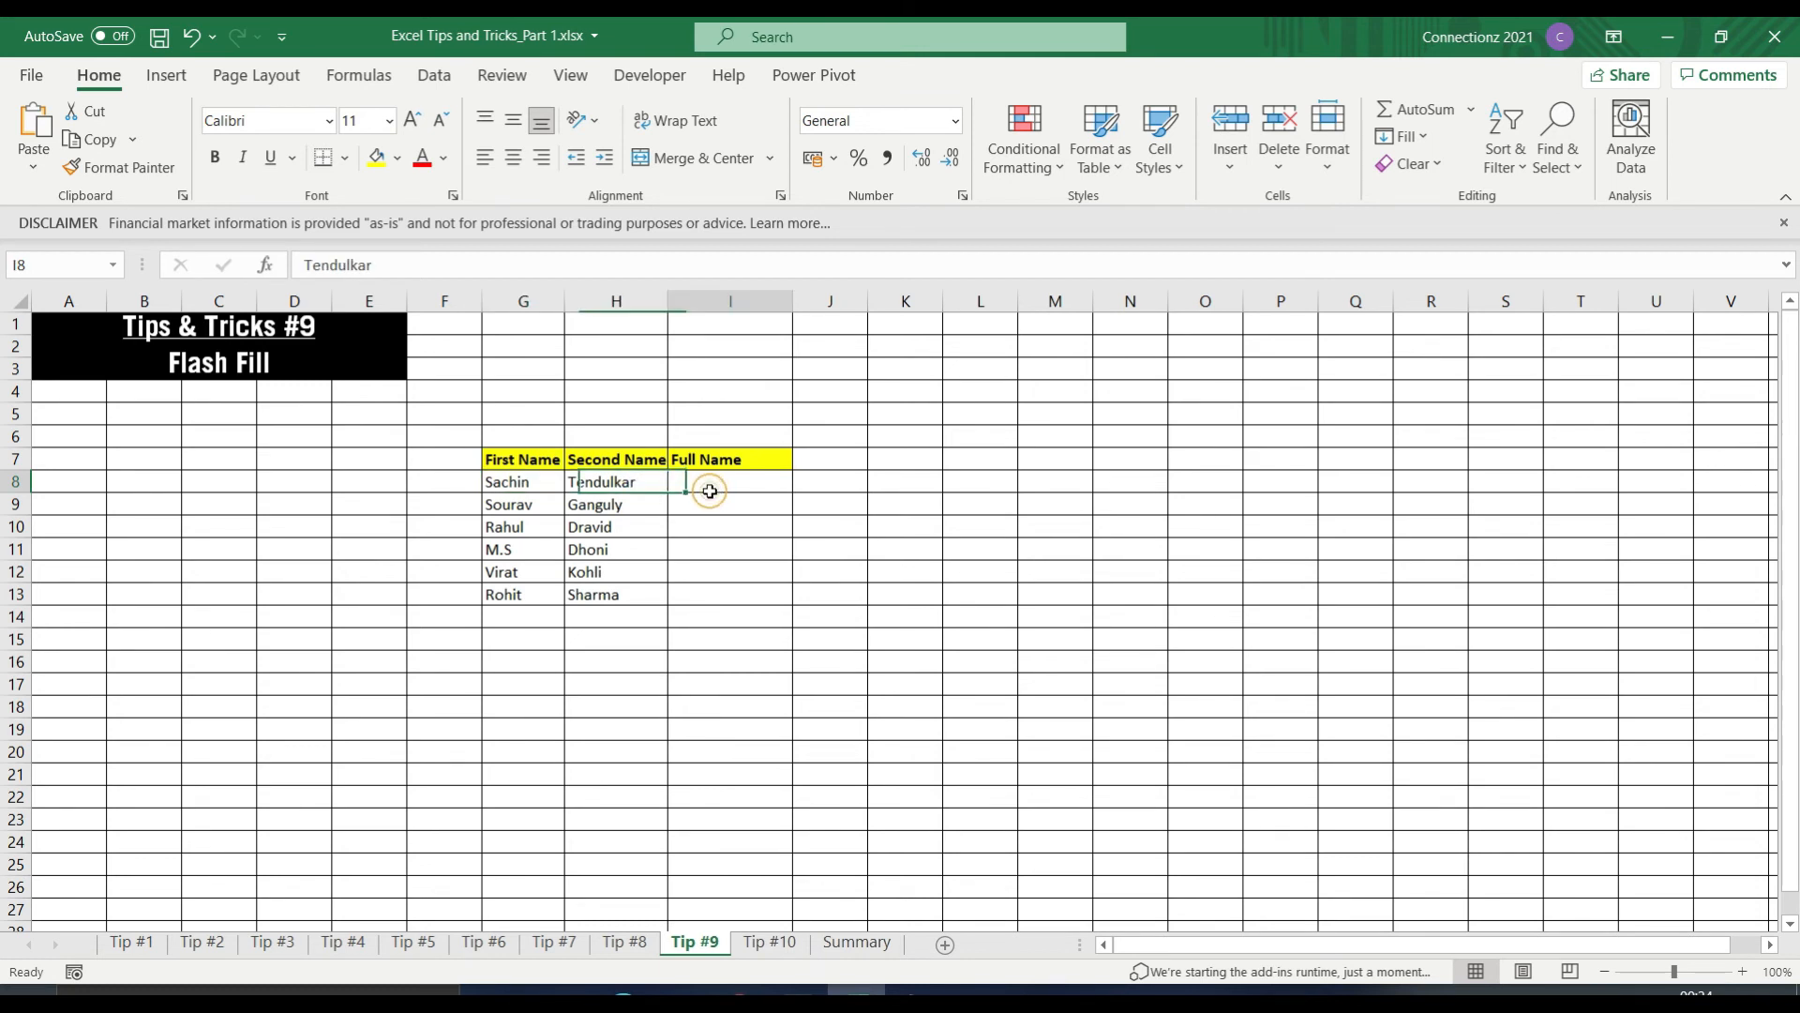
text(=CONCAT()
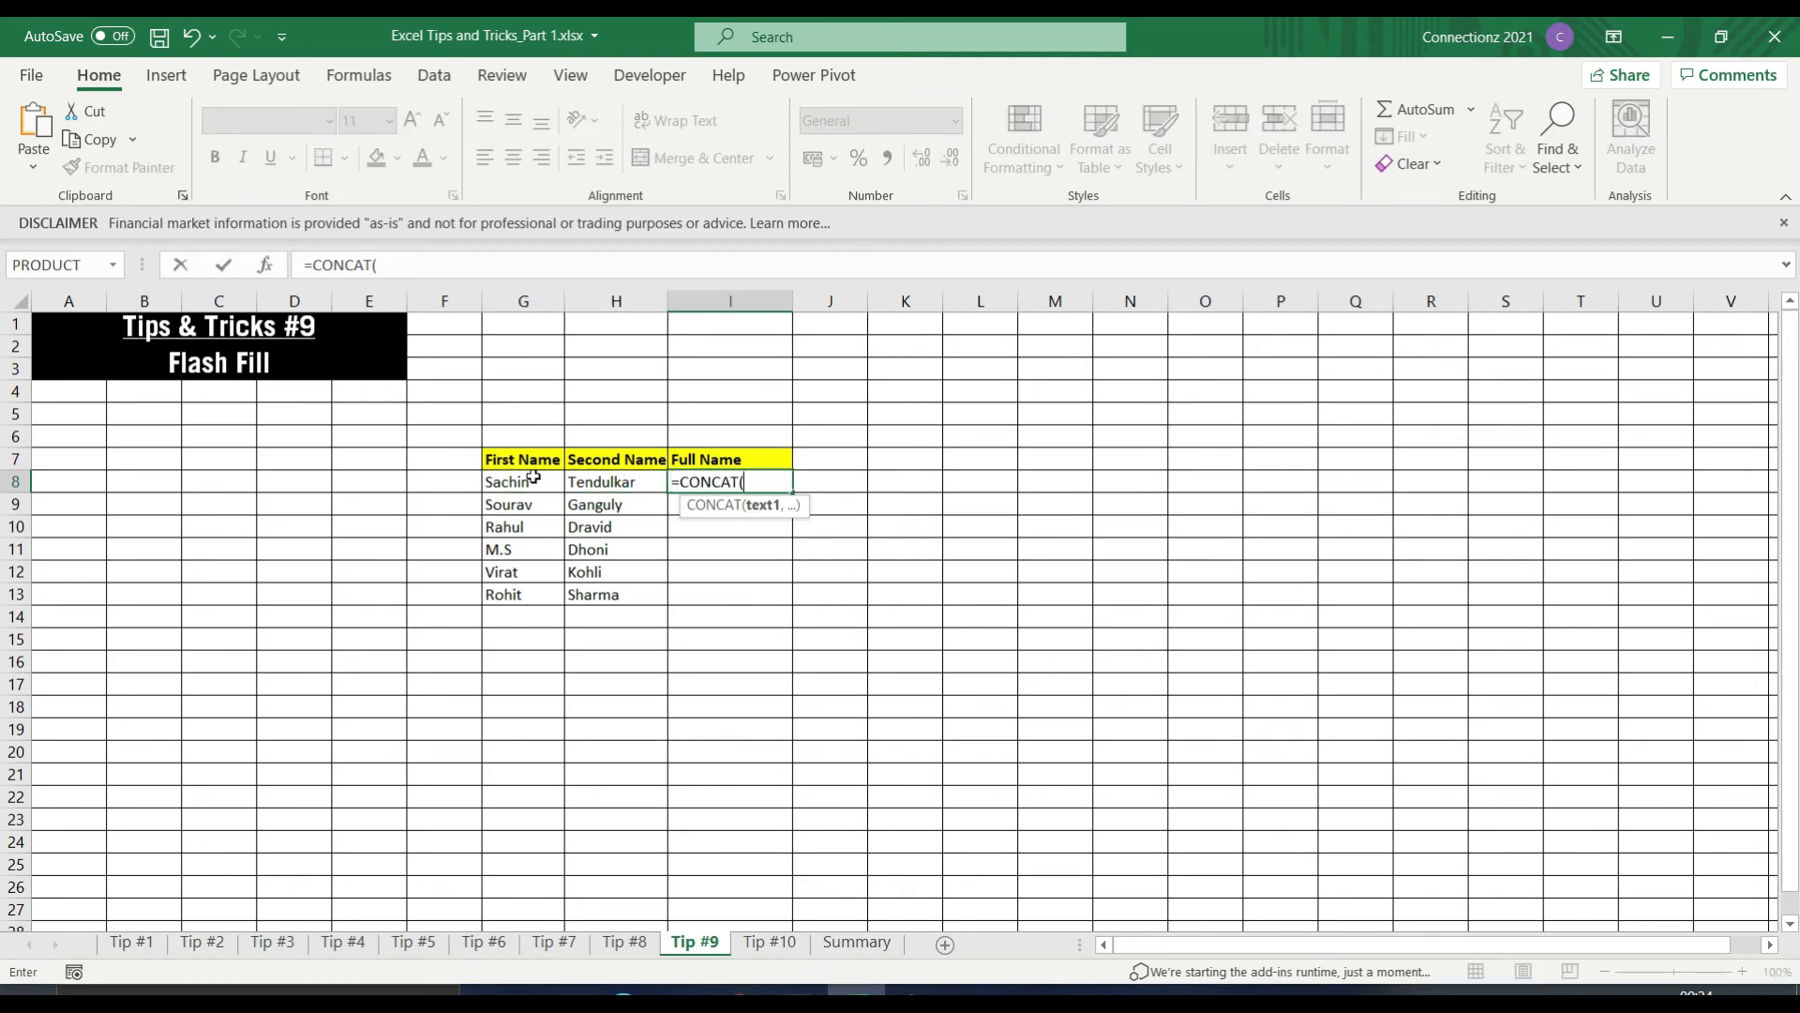
click(533, 478)
text(, " ",)
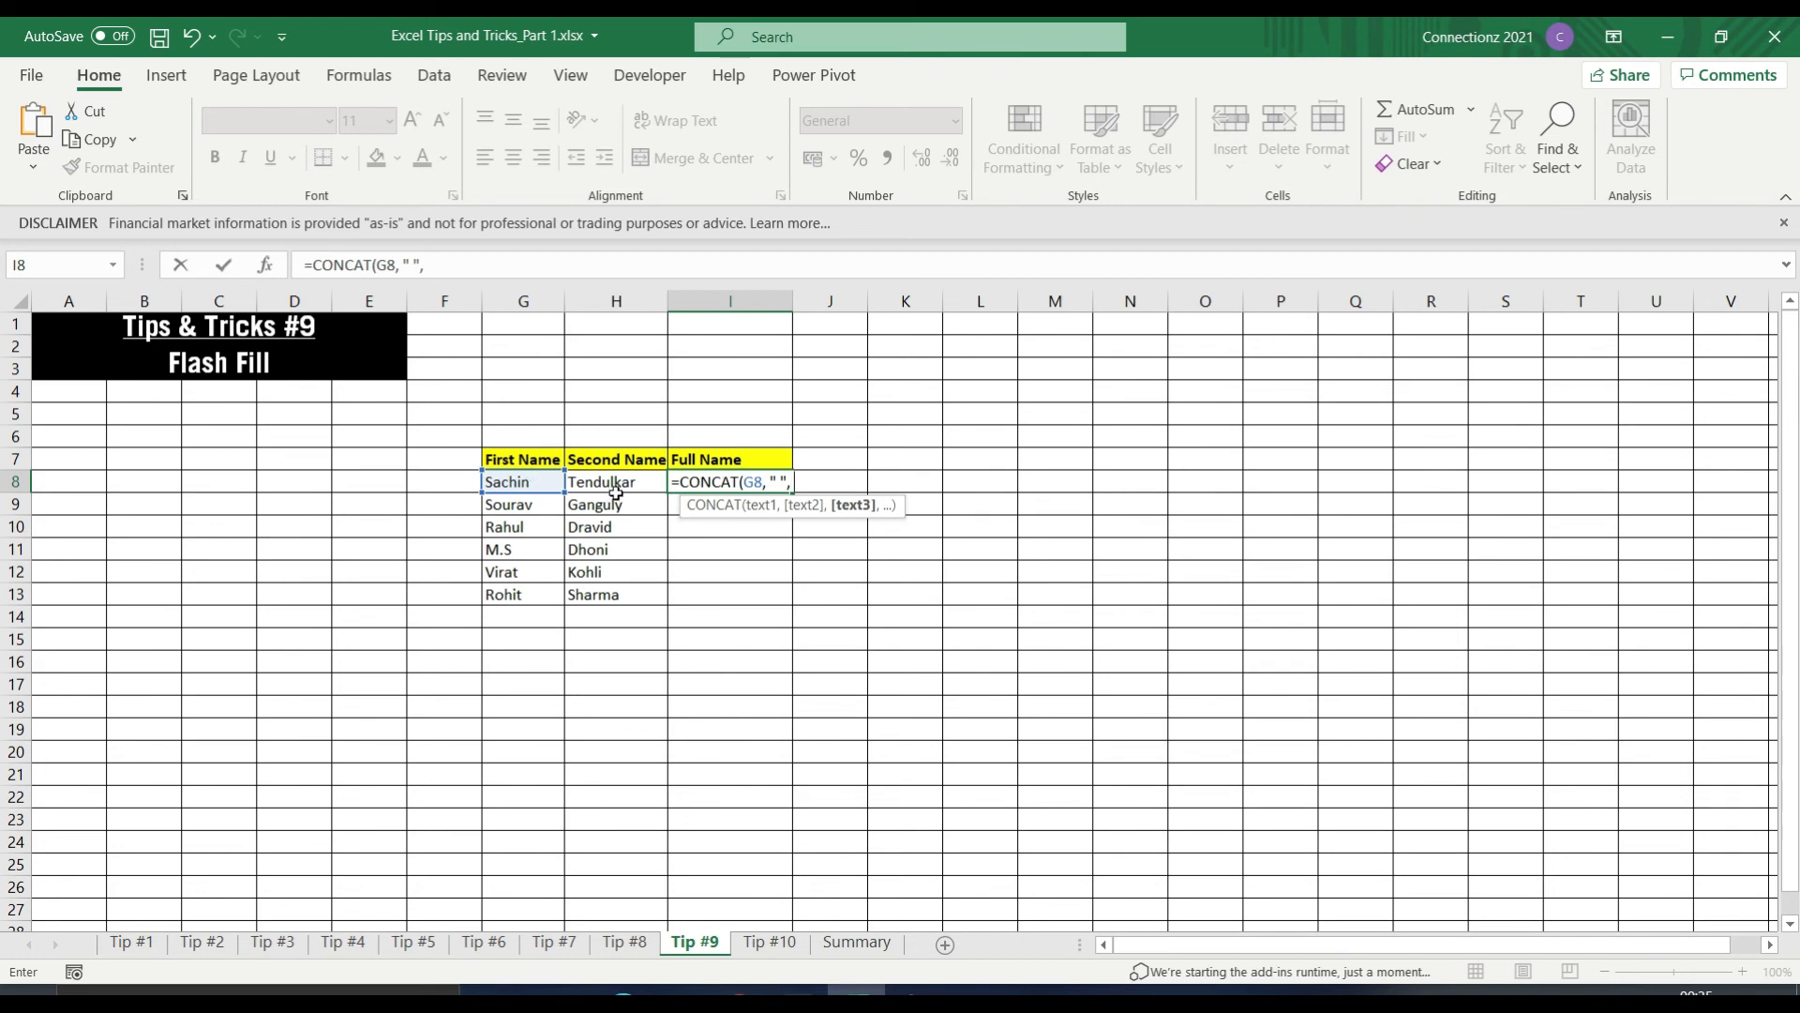
click(616, 488)
key(Return)
click(694, 481)
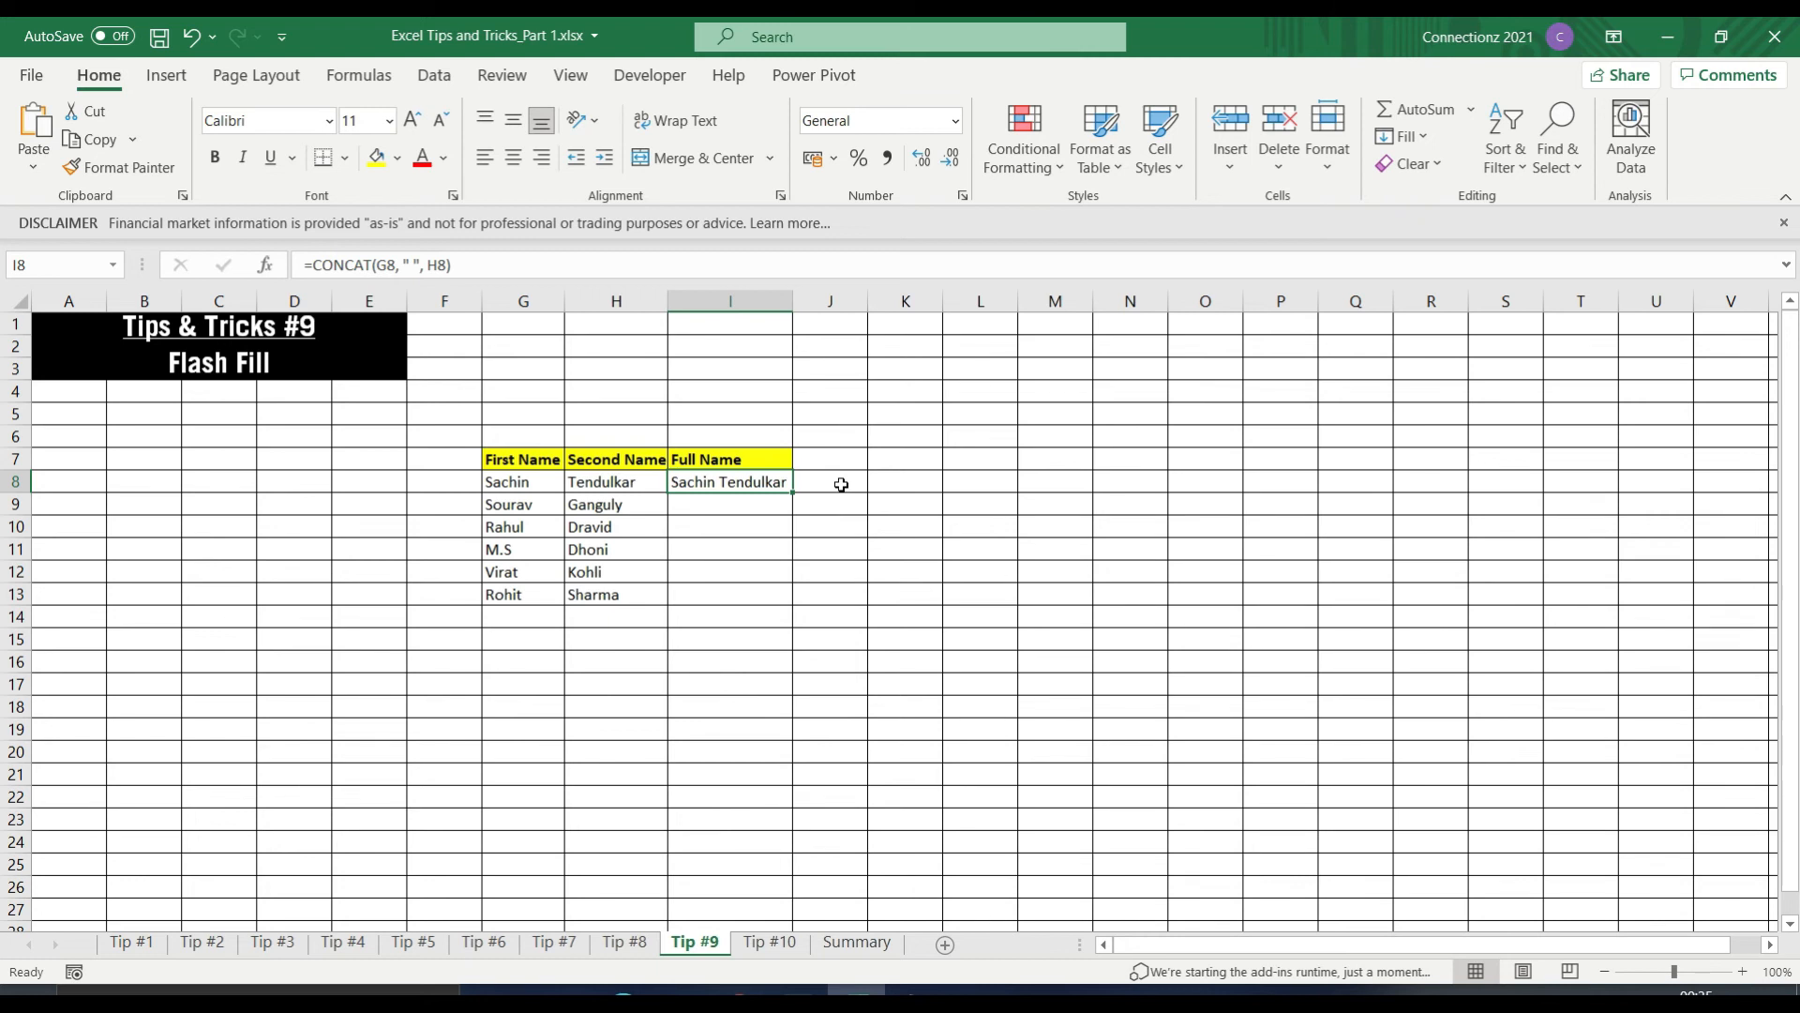
Replace the formula in the first Full Name cell, I8, with the plain text Sachin Tendulkar.
key(Delete)
text(Sachin T)
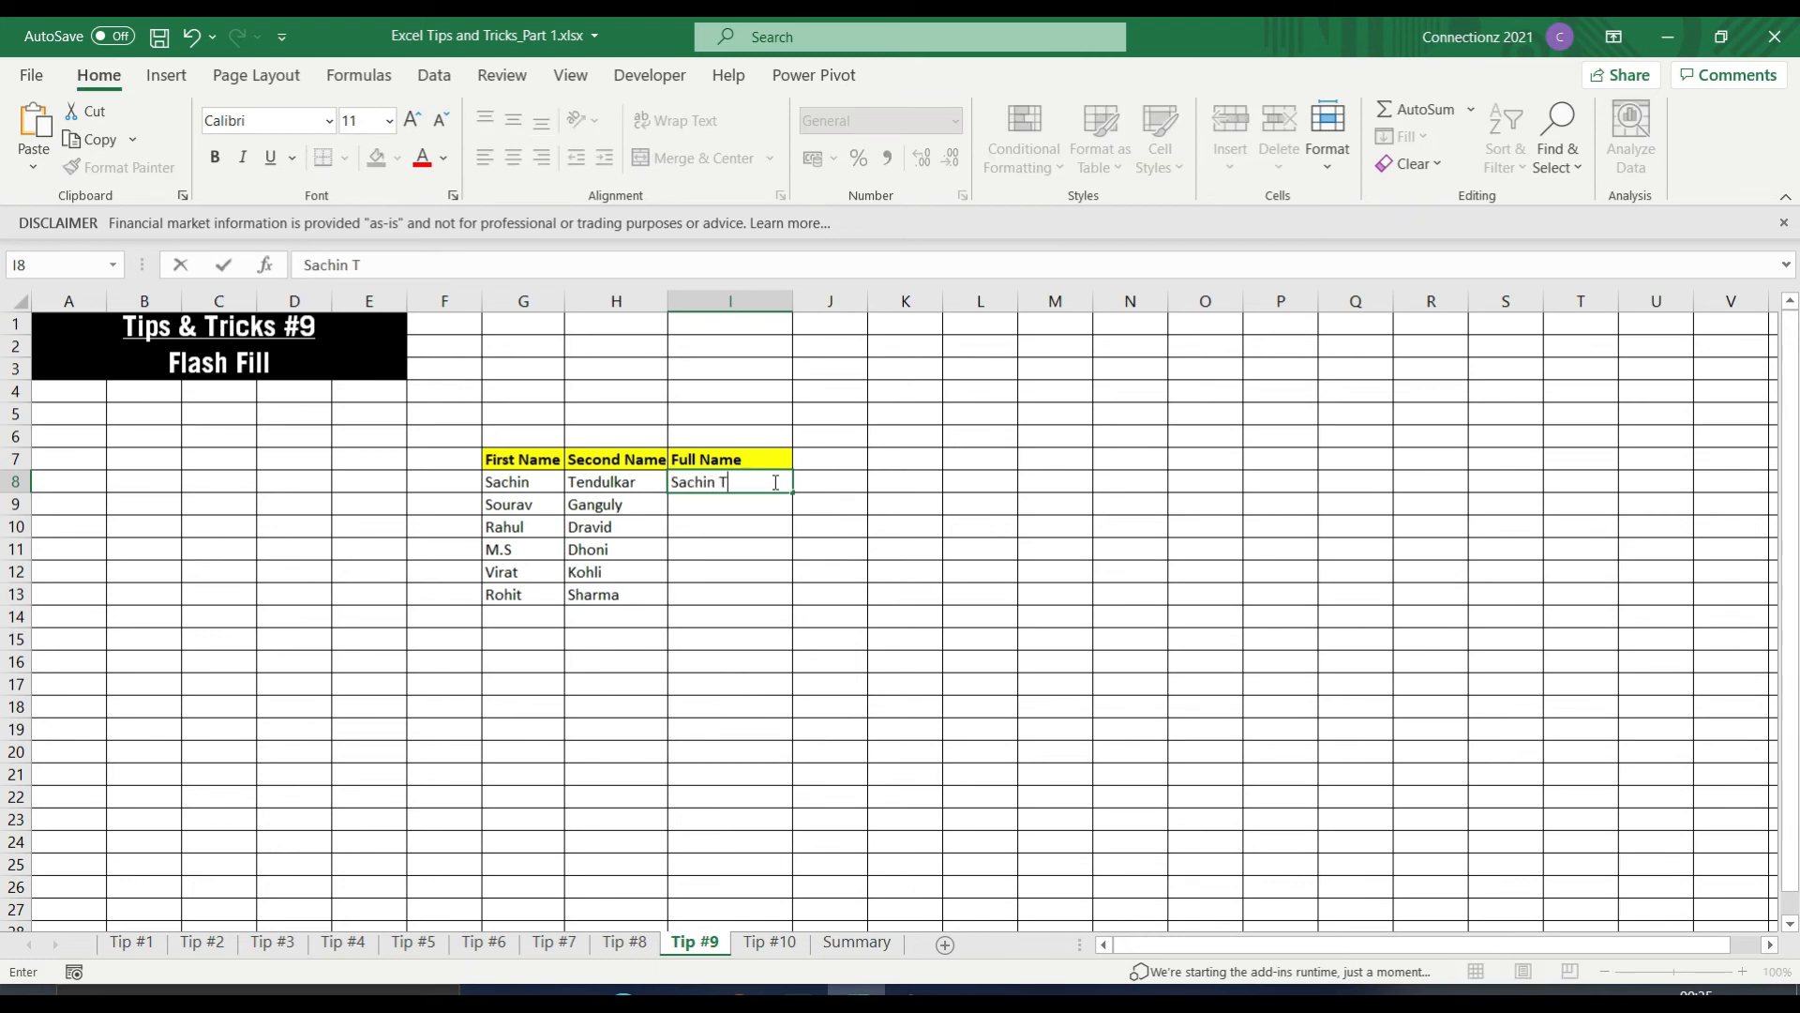
text(endulkar)
key(ctrl+Return)
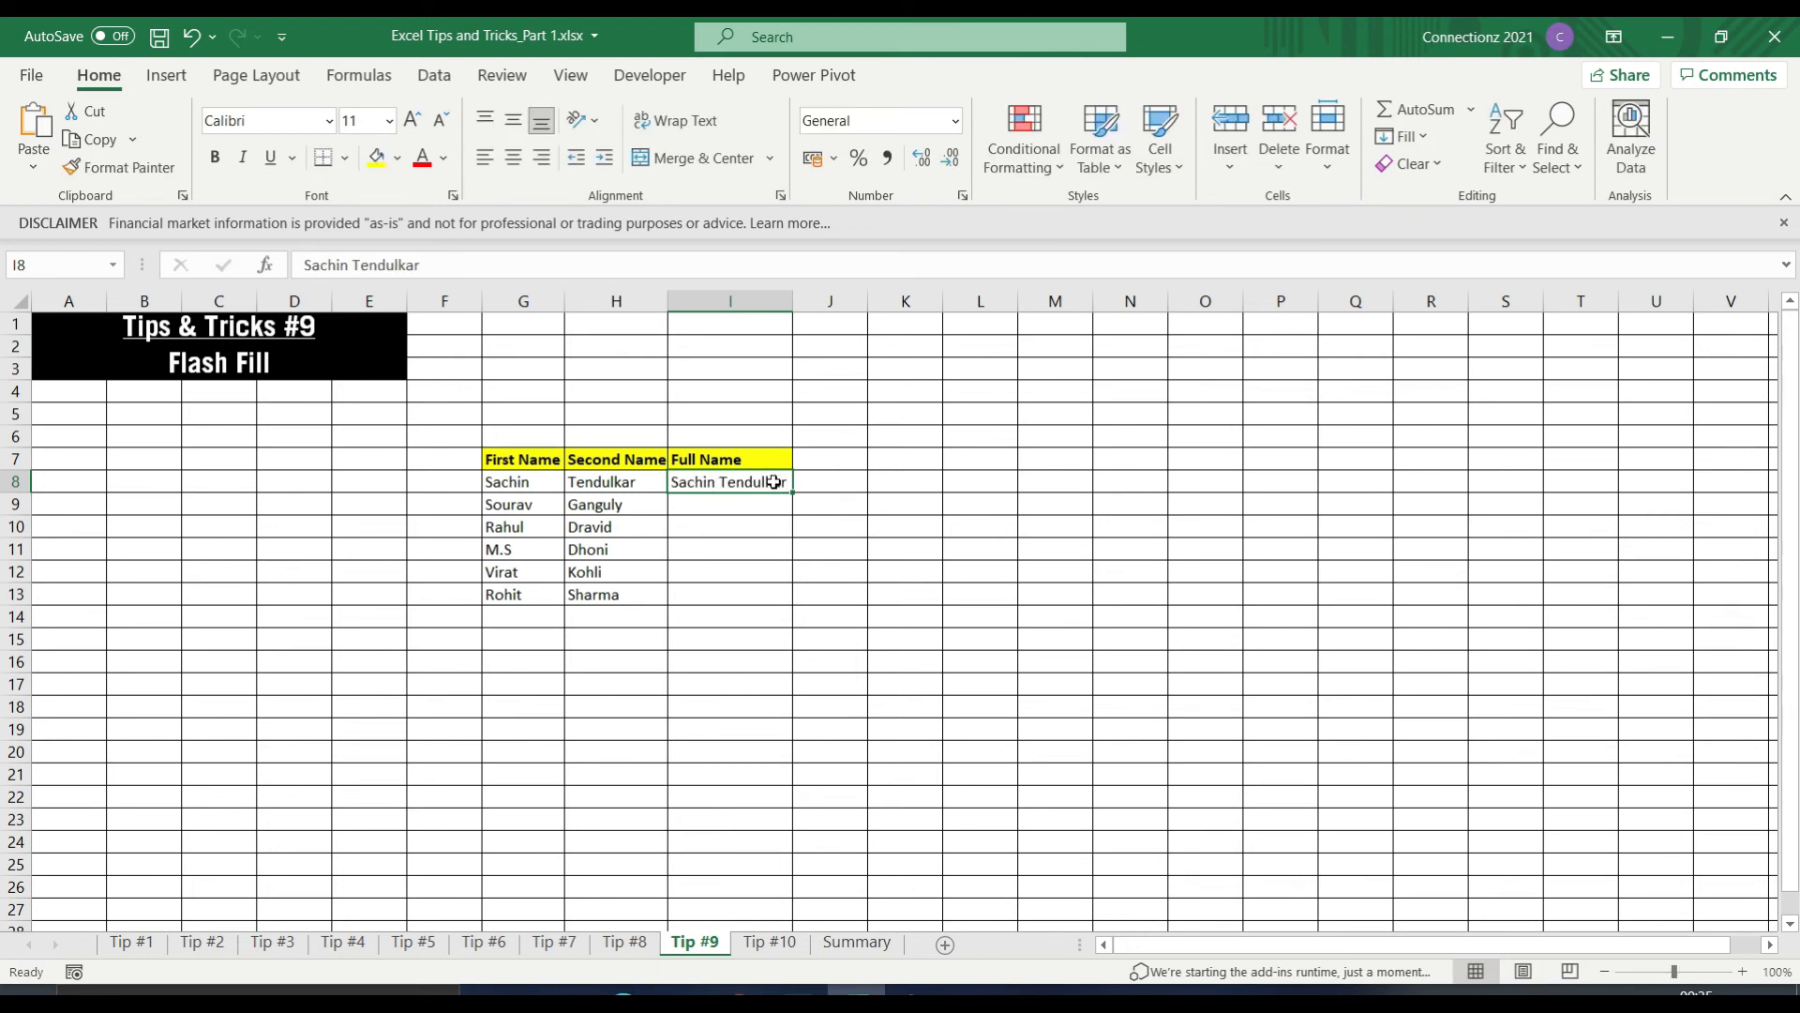
Fill I8 down through I13 and switch the fill to Flash Fill to build the remaining full names.
double_click(791, 495)
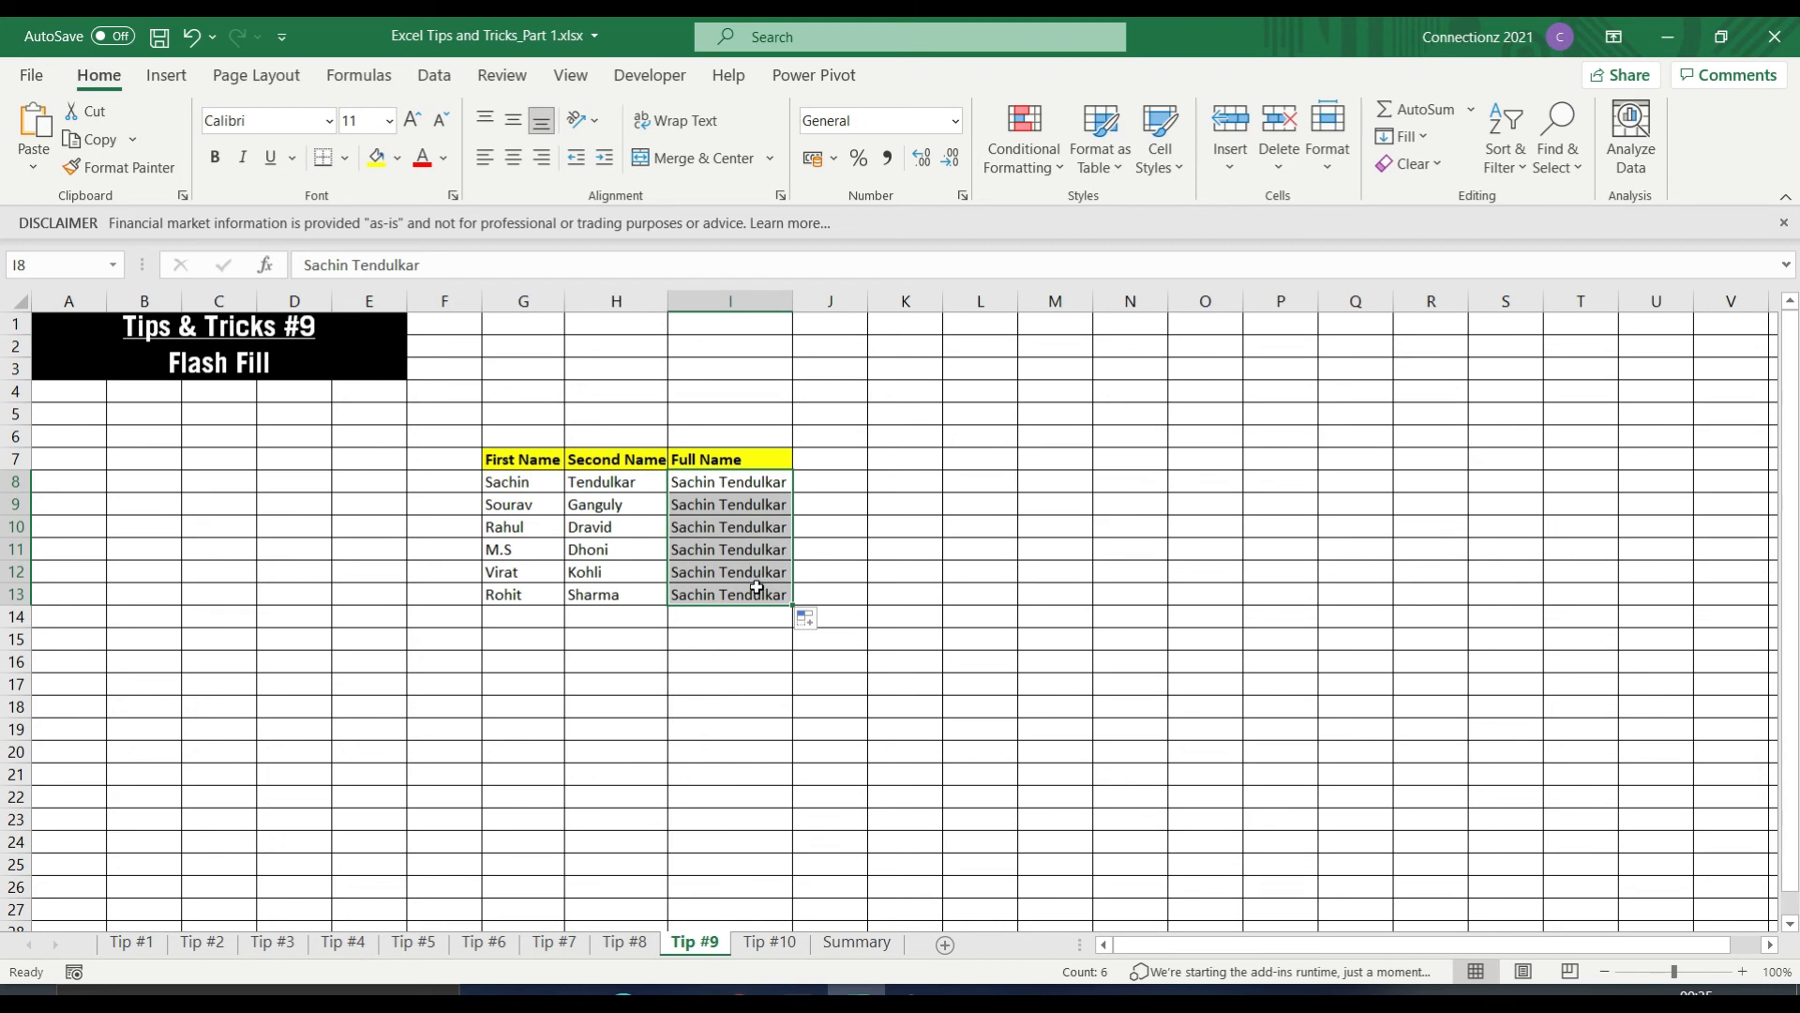
click(812, 621)
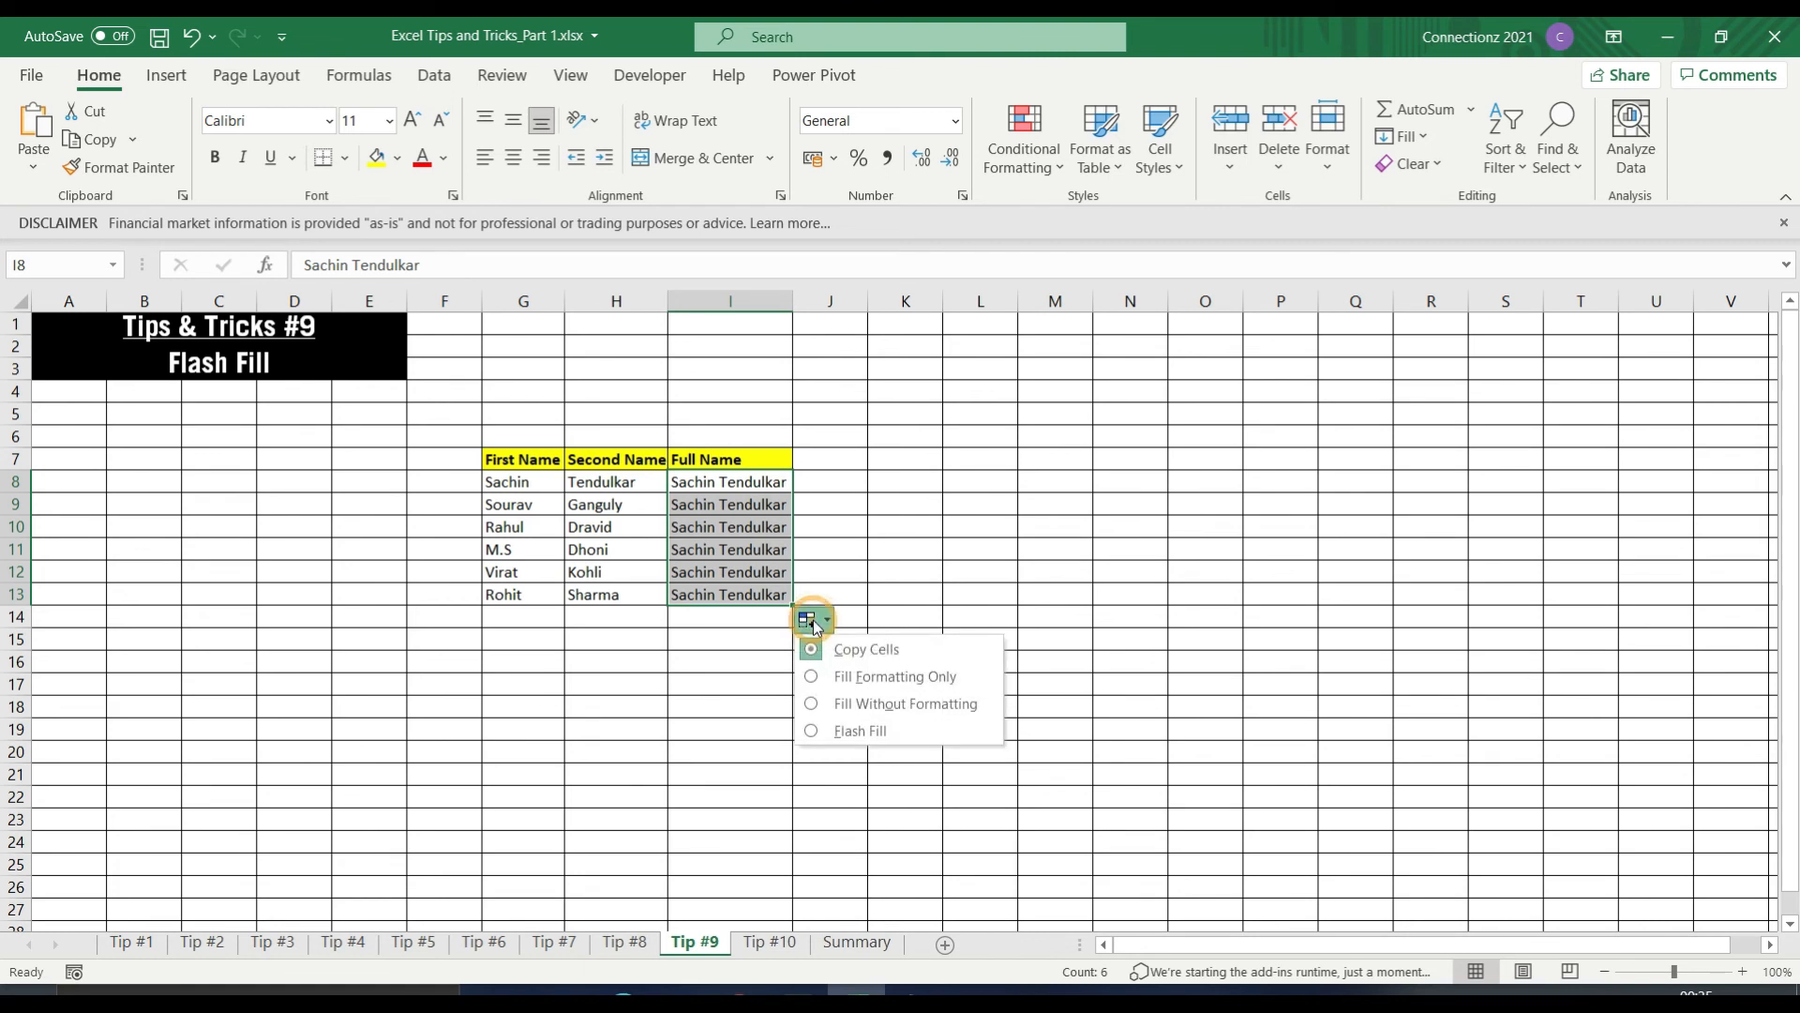
click(850, 732)
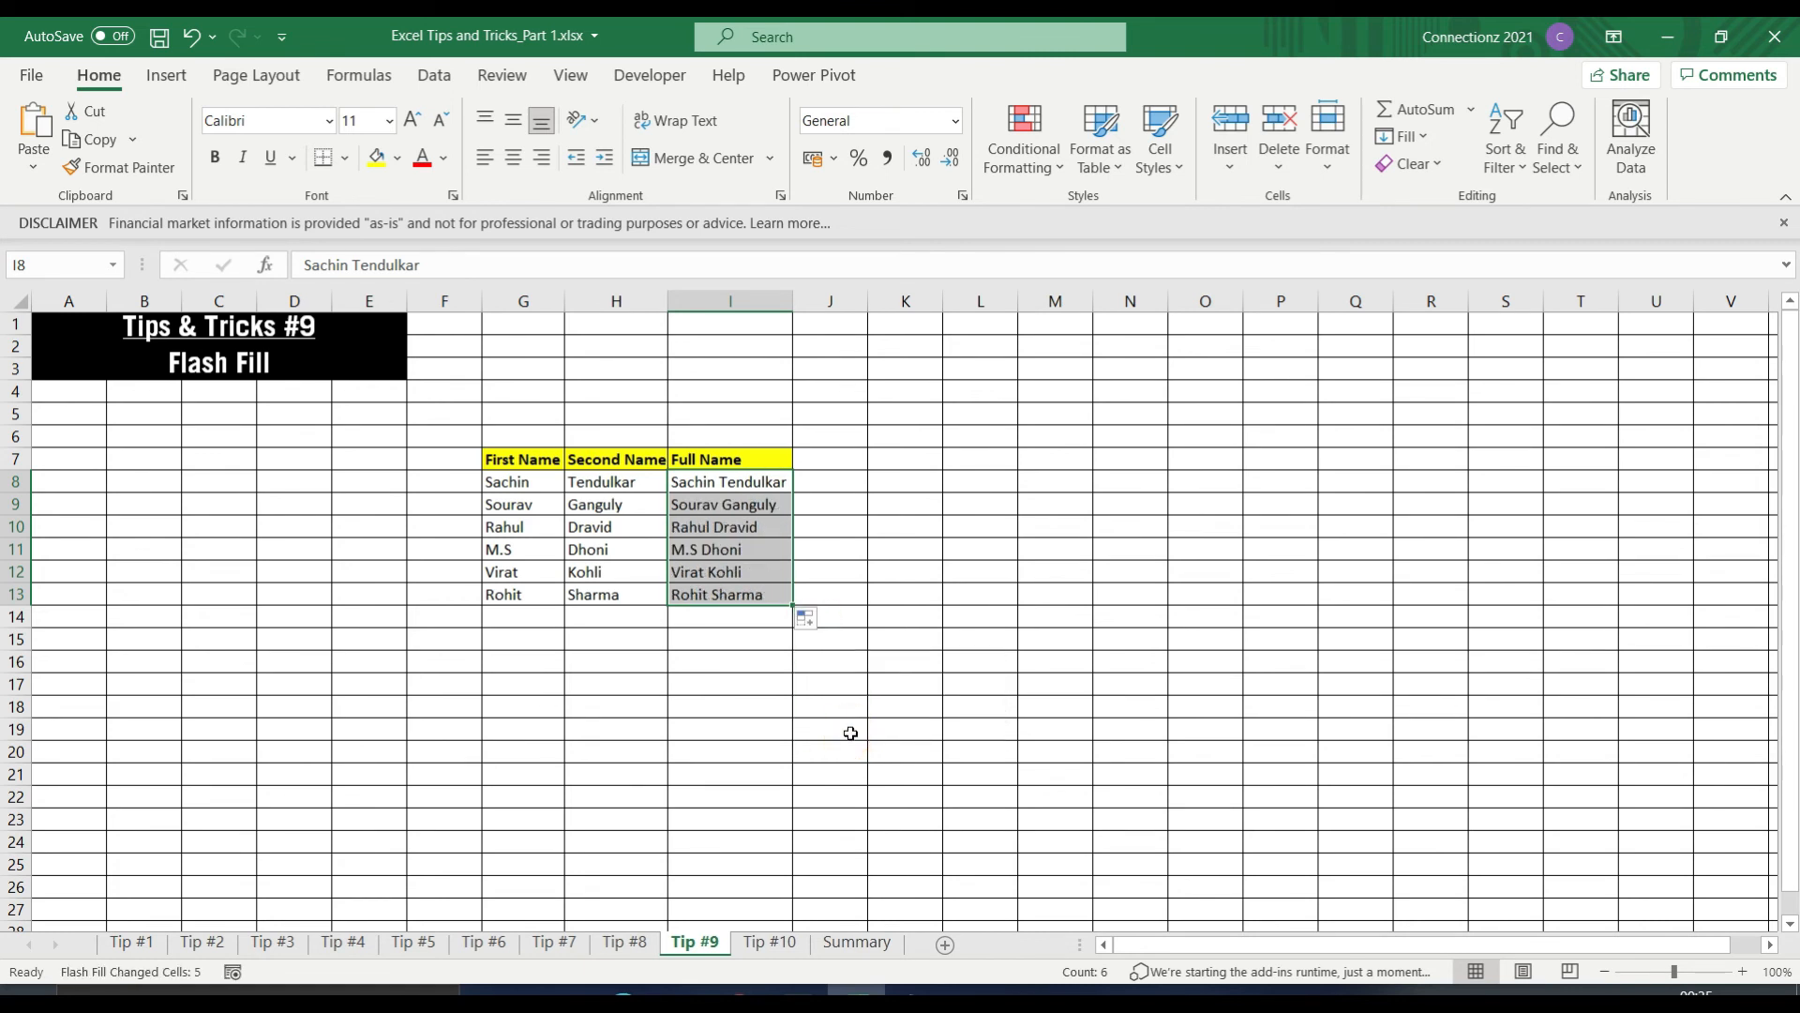
click(851, 732)
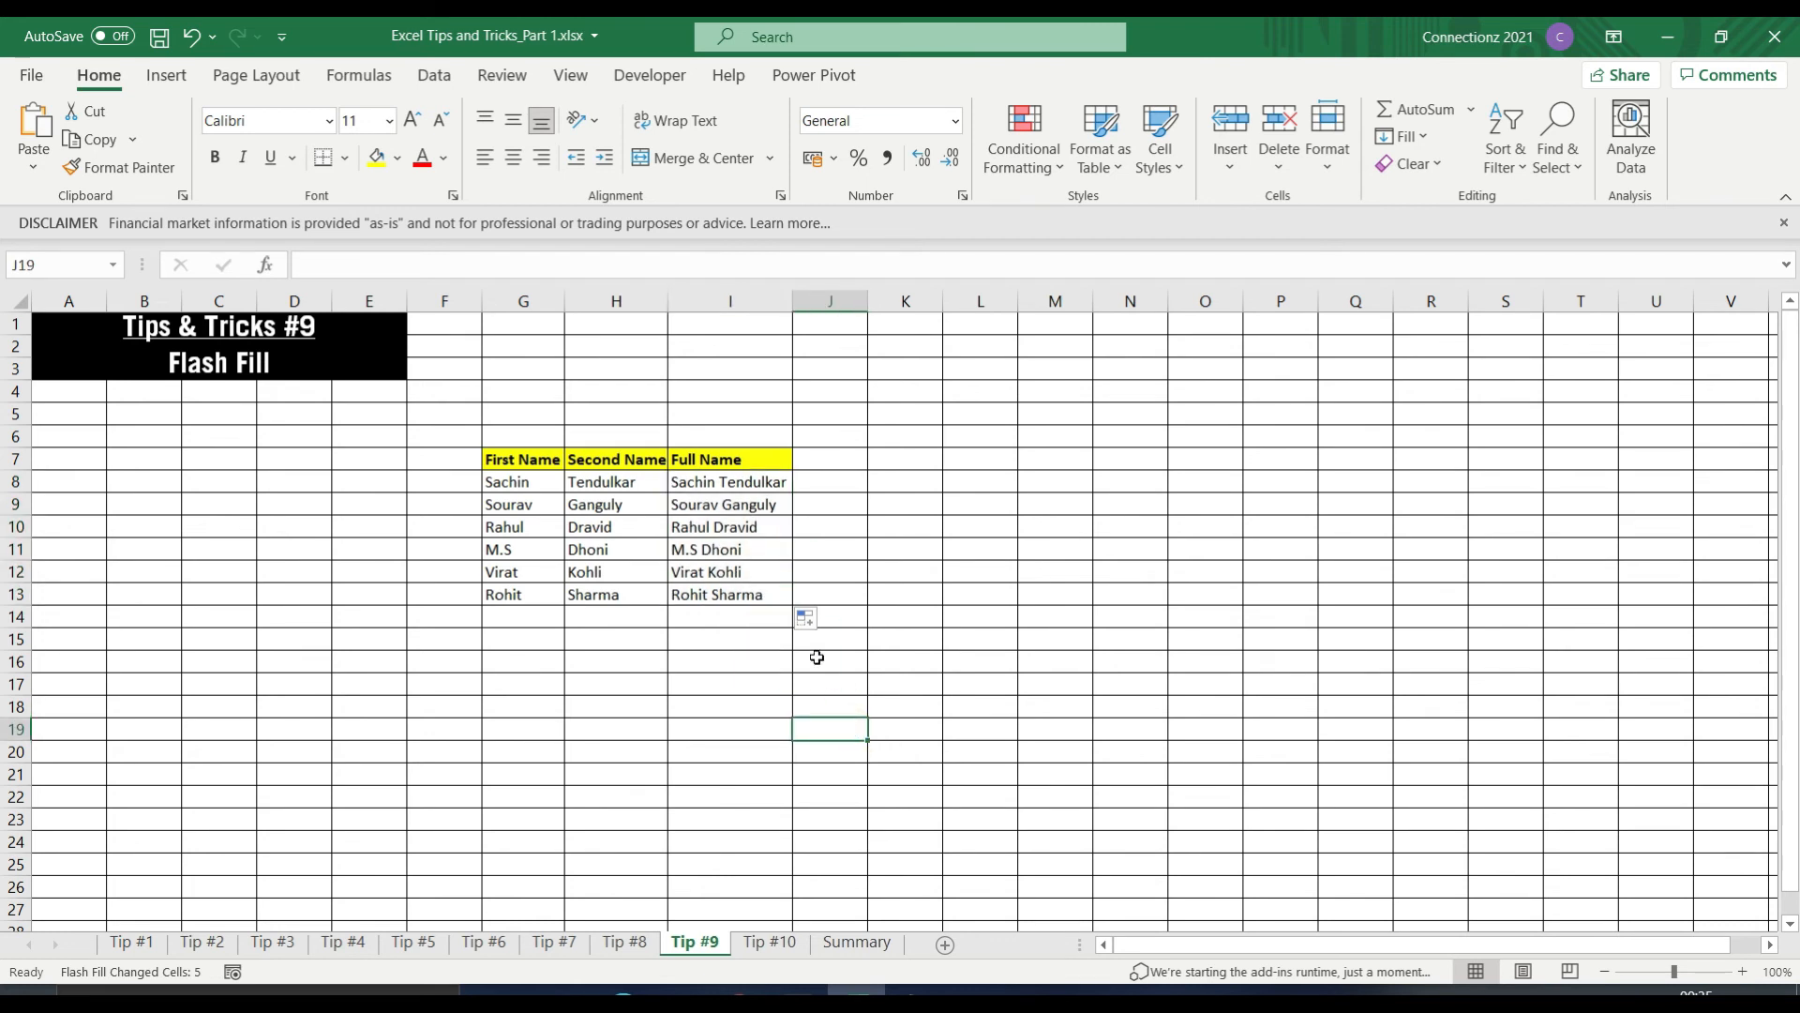
drag(754, 482, 752, 588)
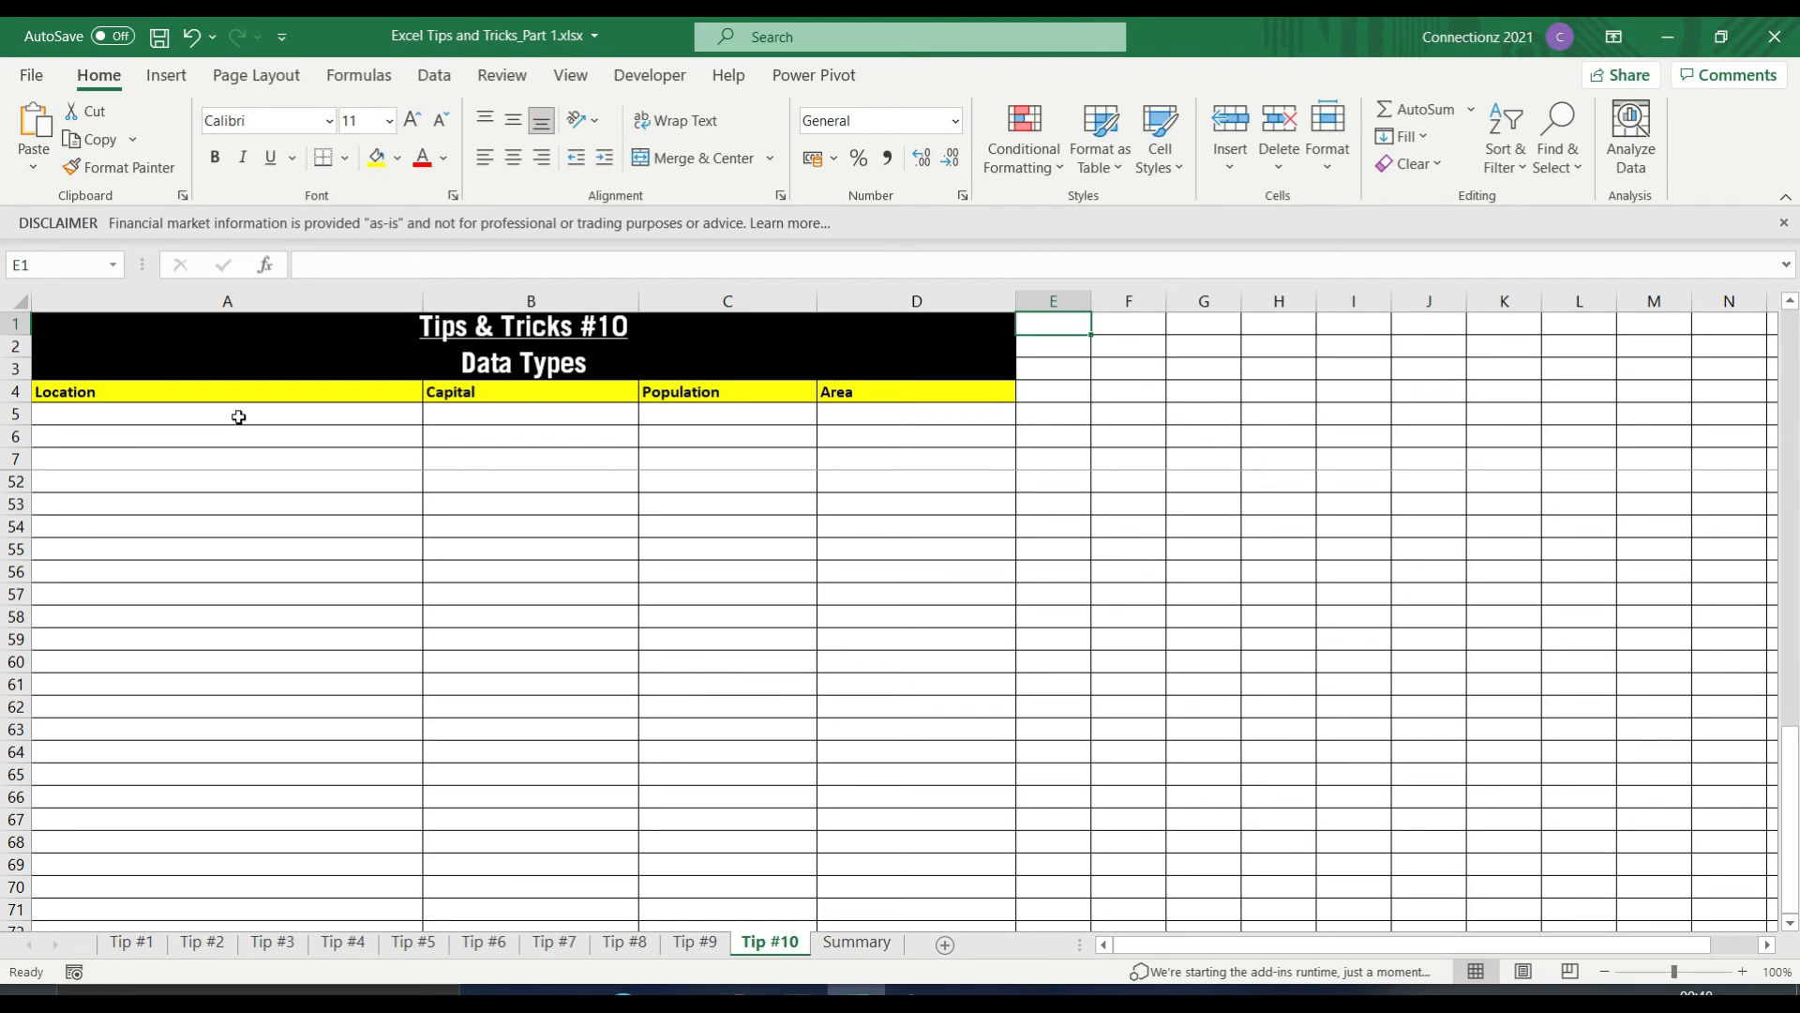
Enter India as the location in A5 and convert it to the Geography data type, choosing the country match.
click(239, 417)
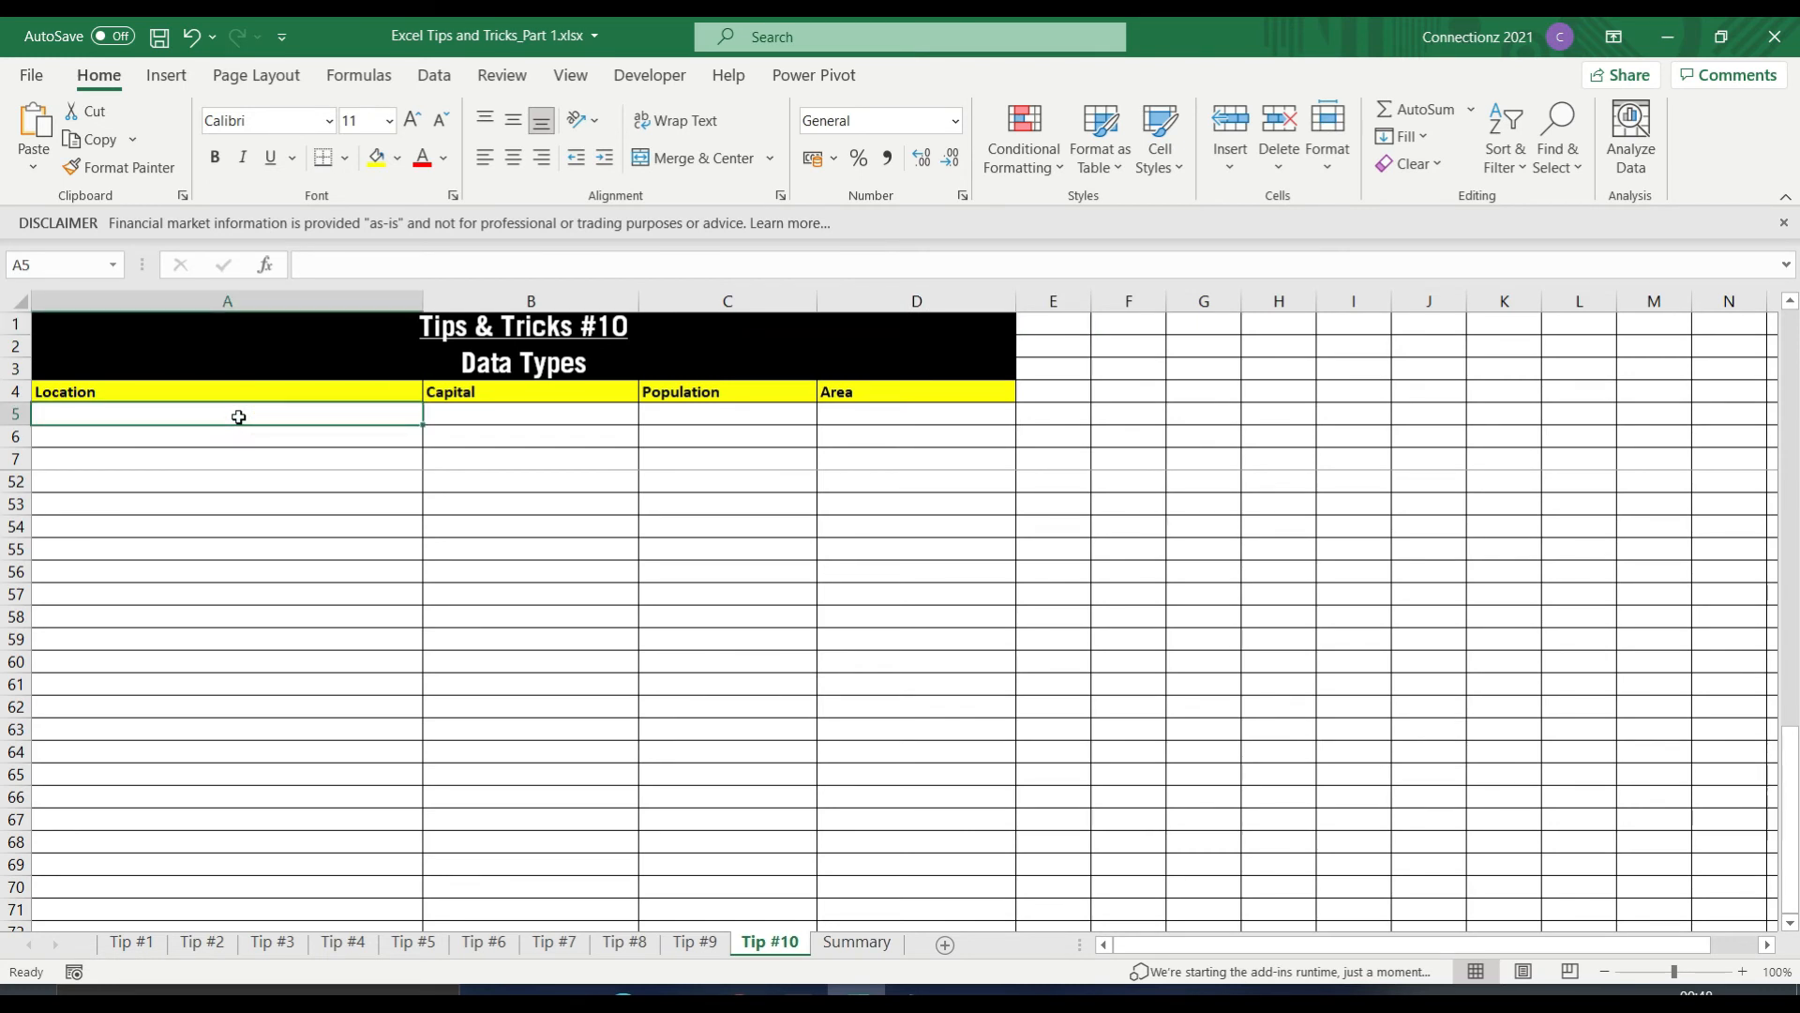
text(India)
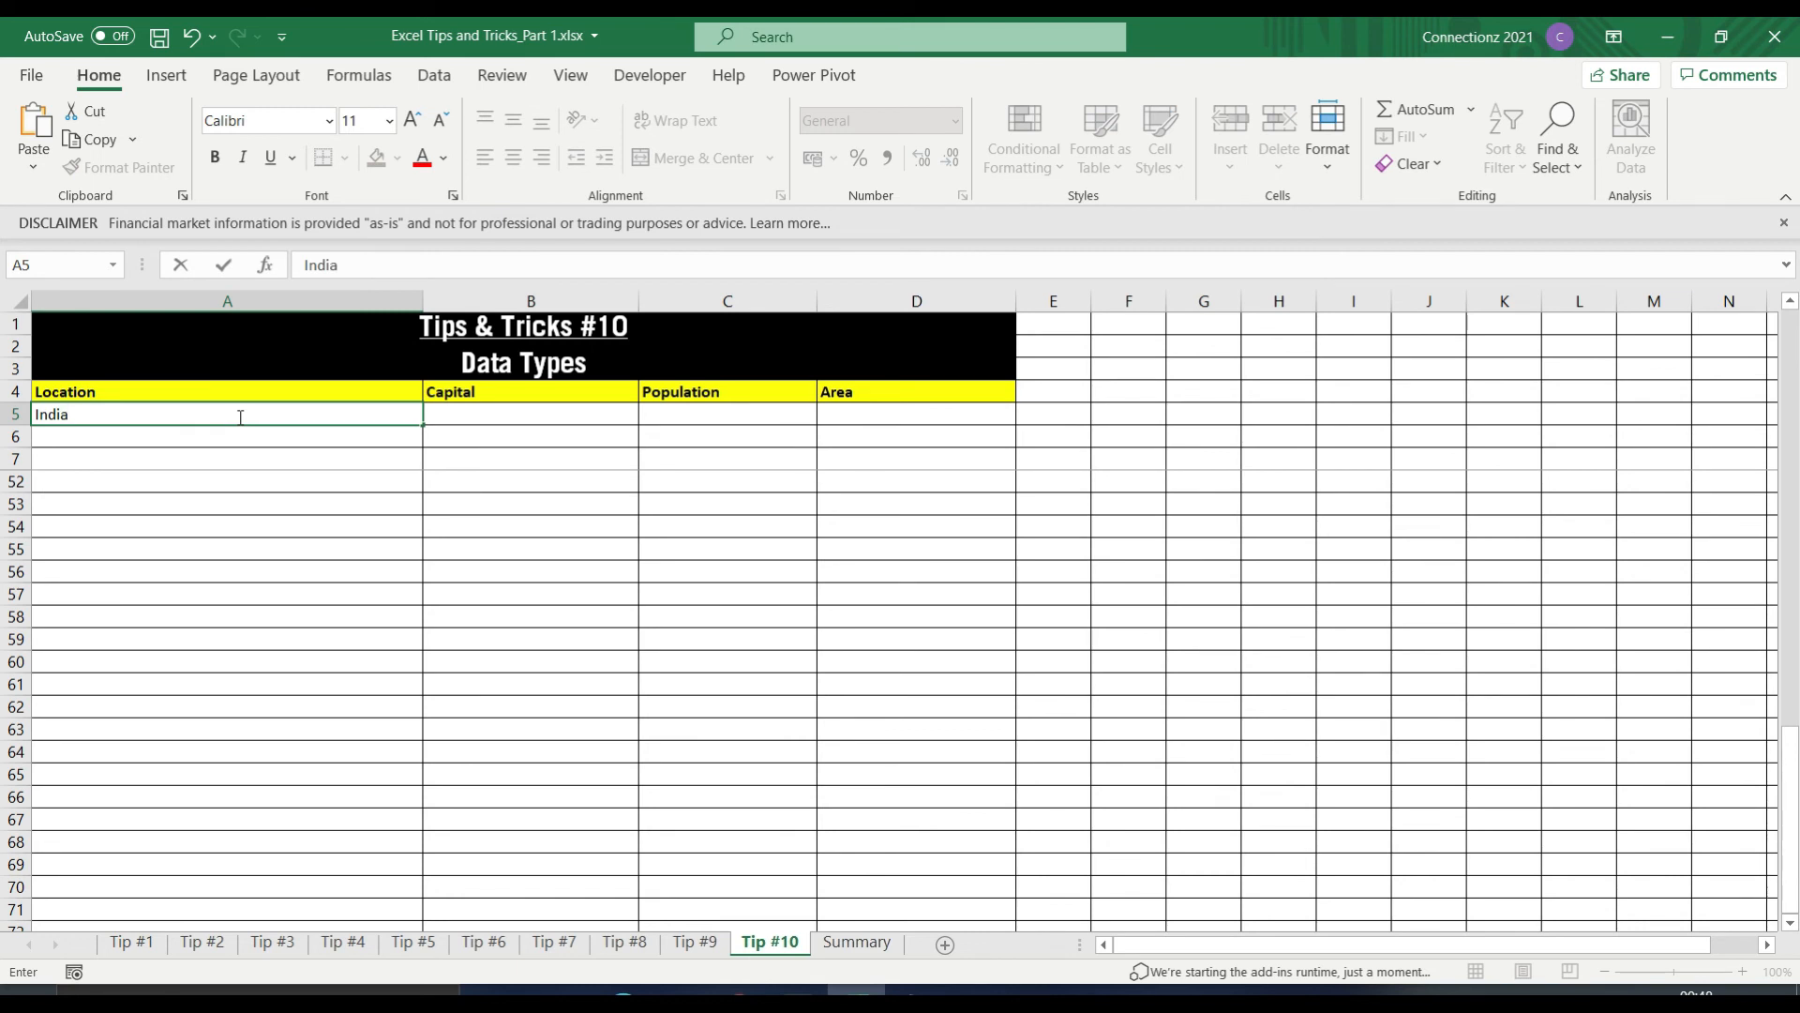
key(ctrl+Return)
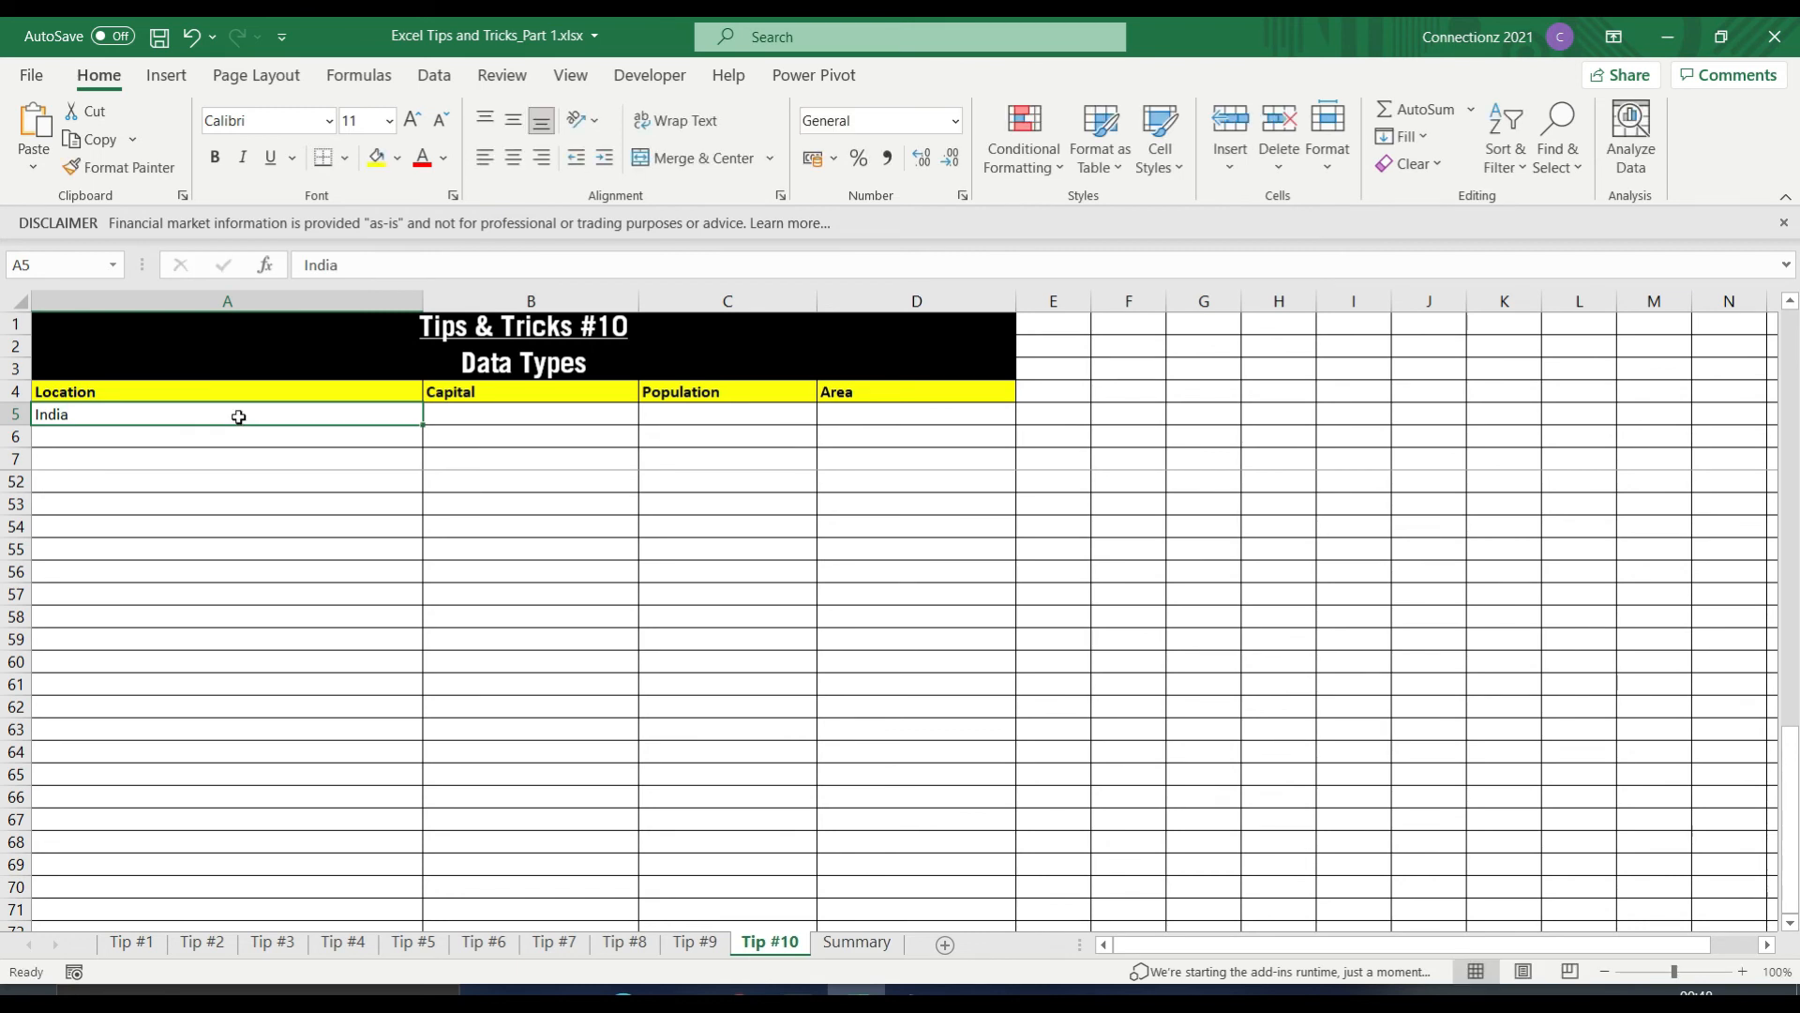
click(435, 75)
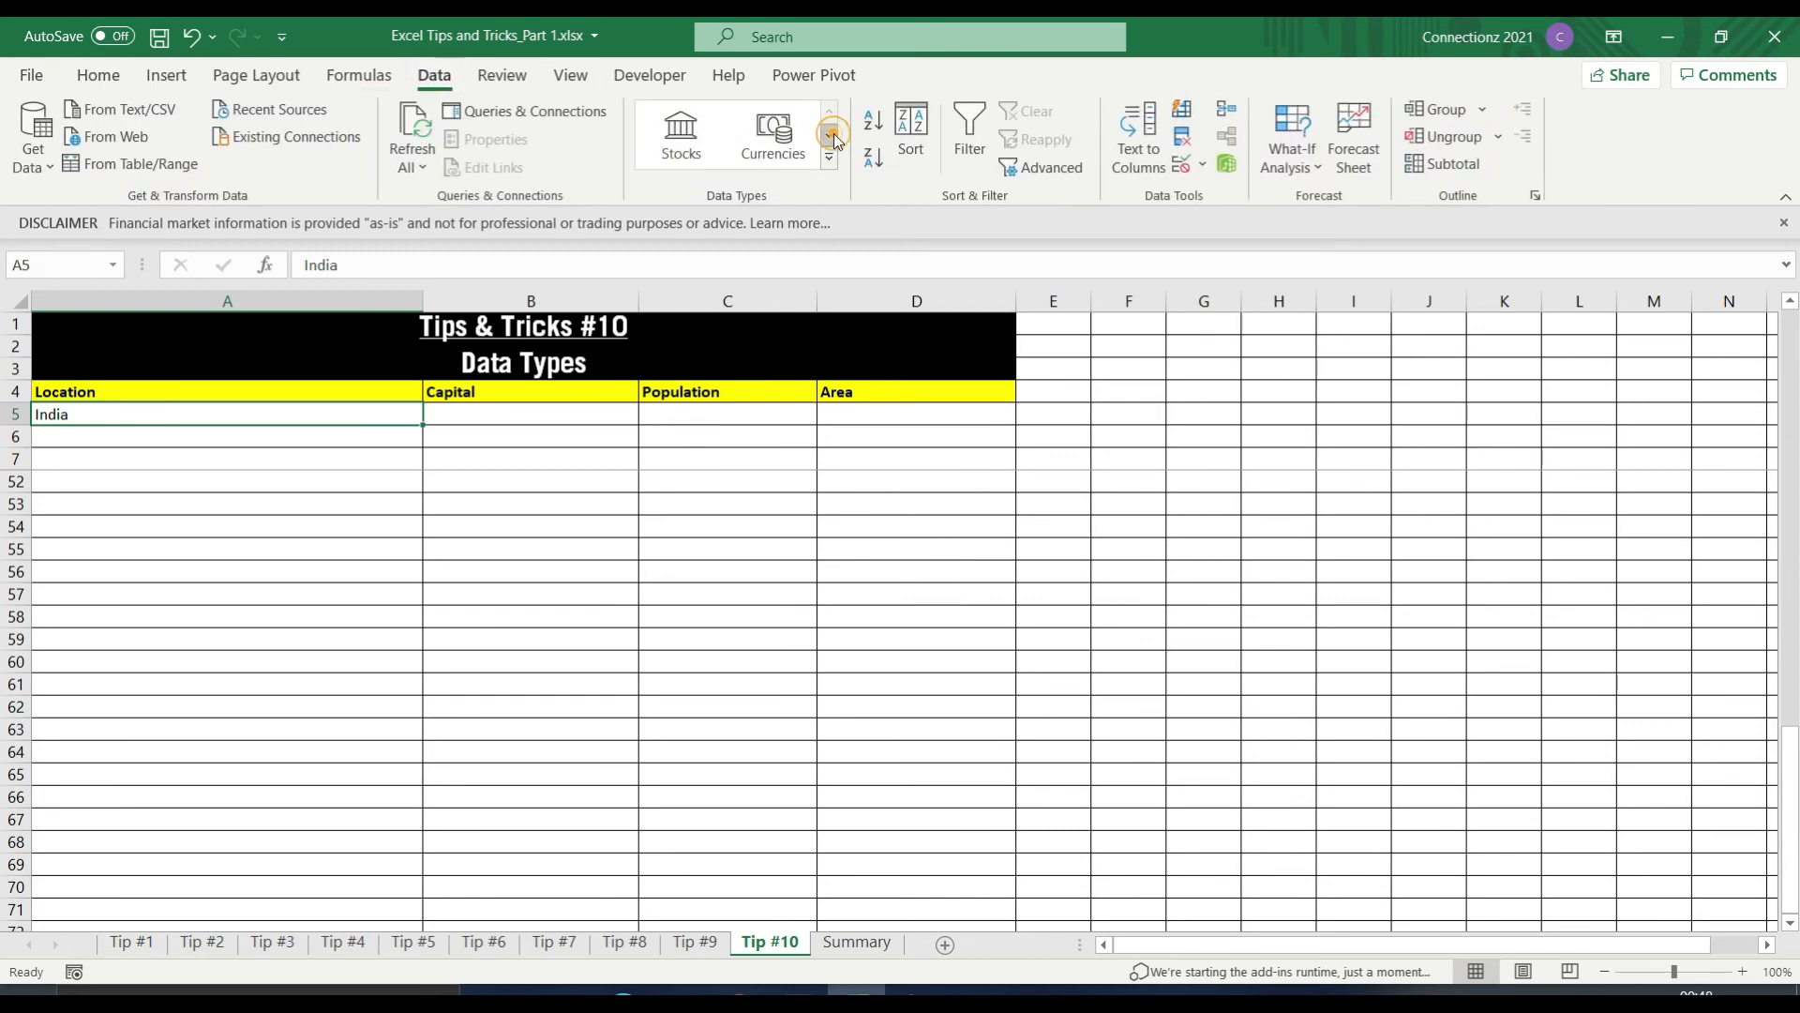
click(831, 136)
click(692, 141)
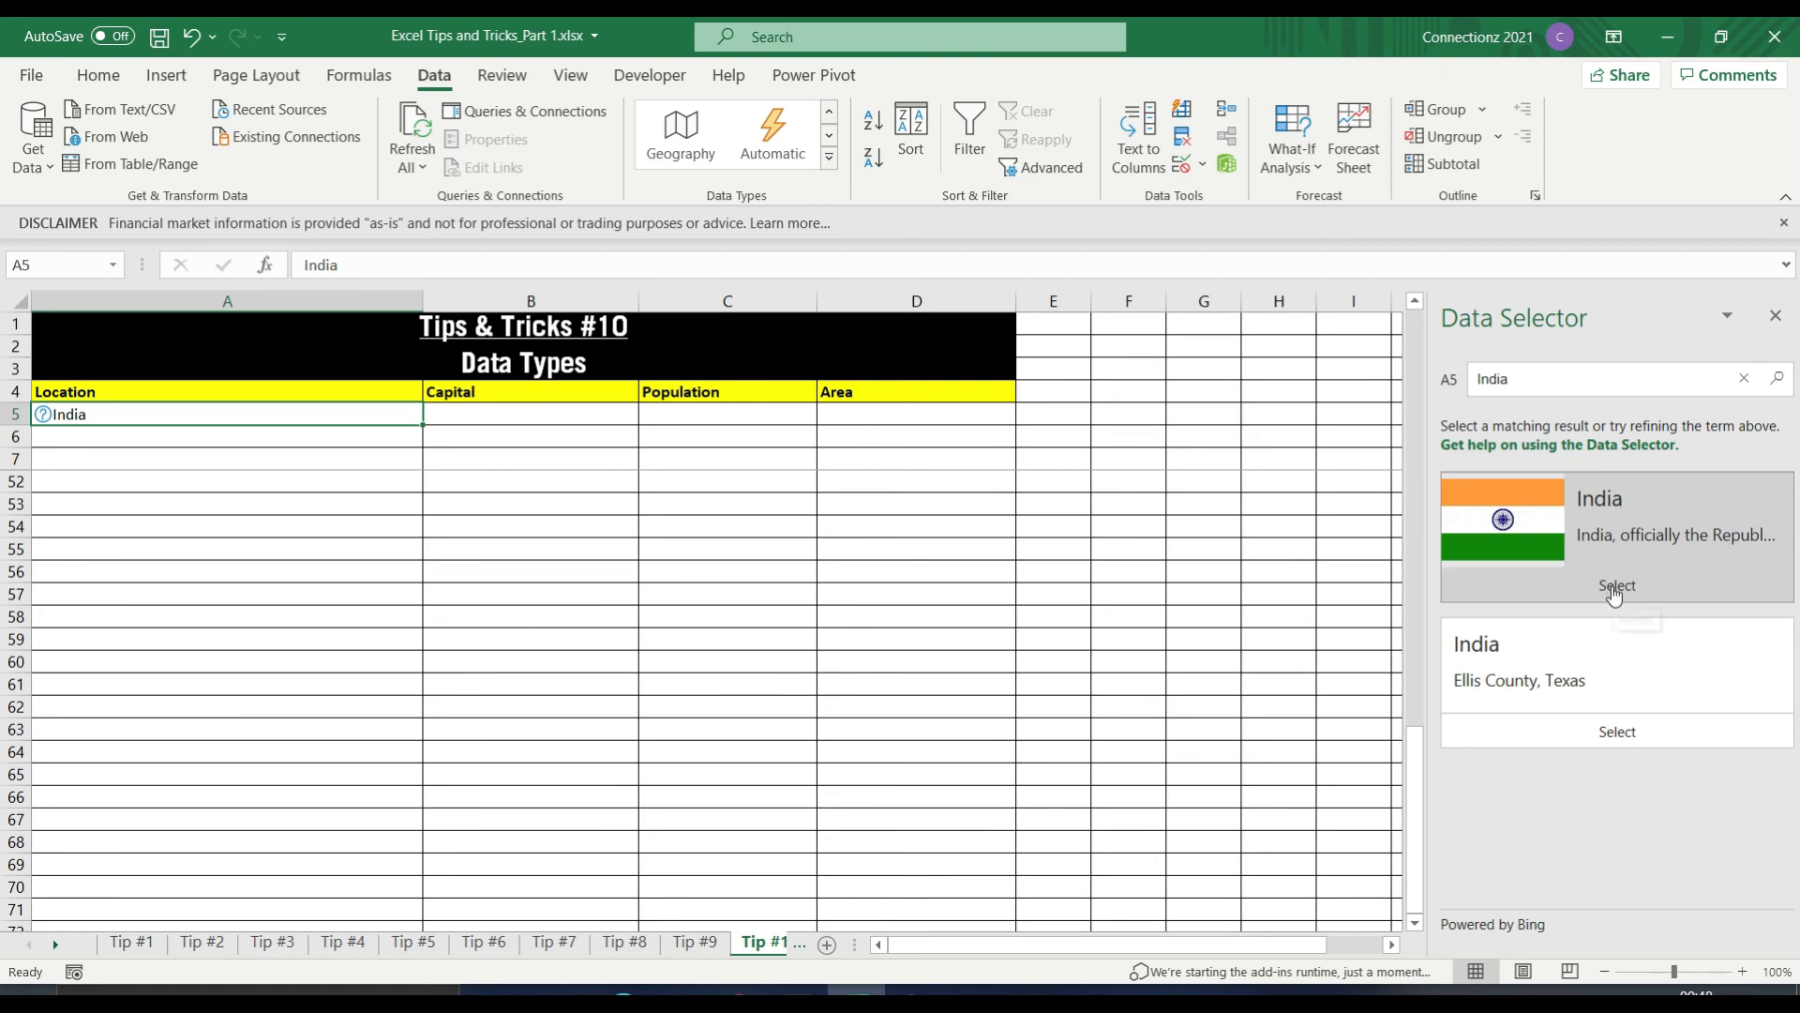
click(1614, 591)
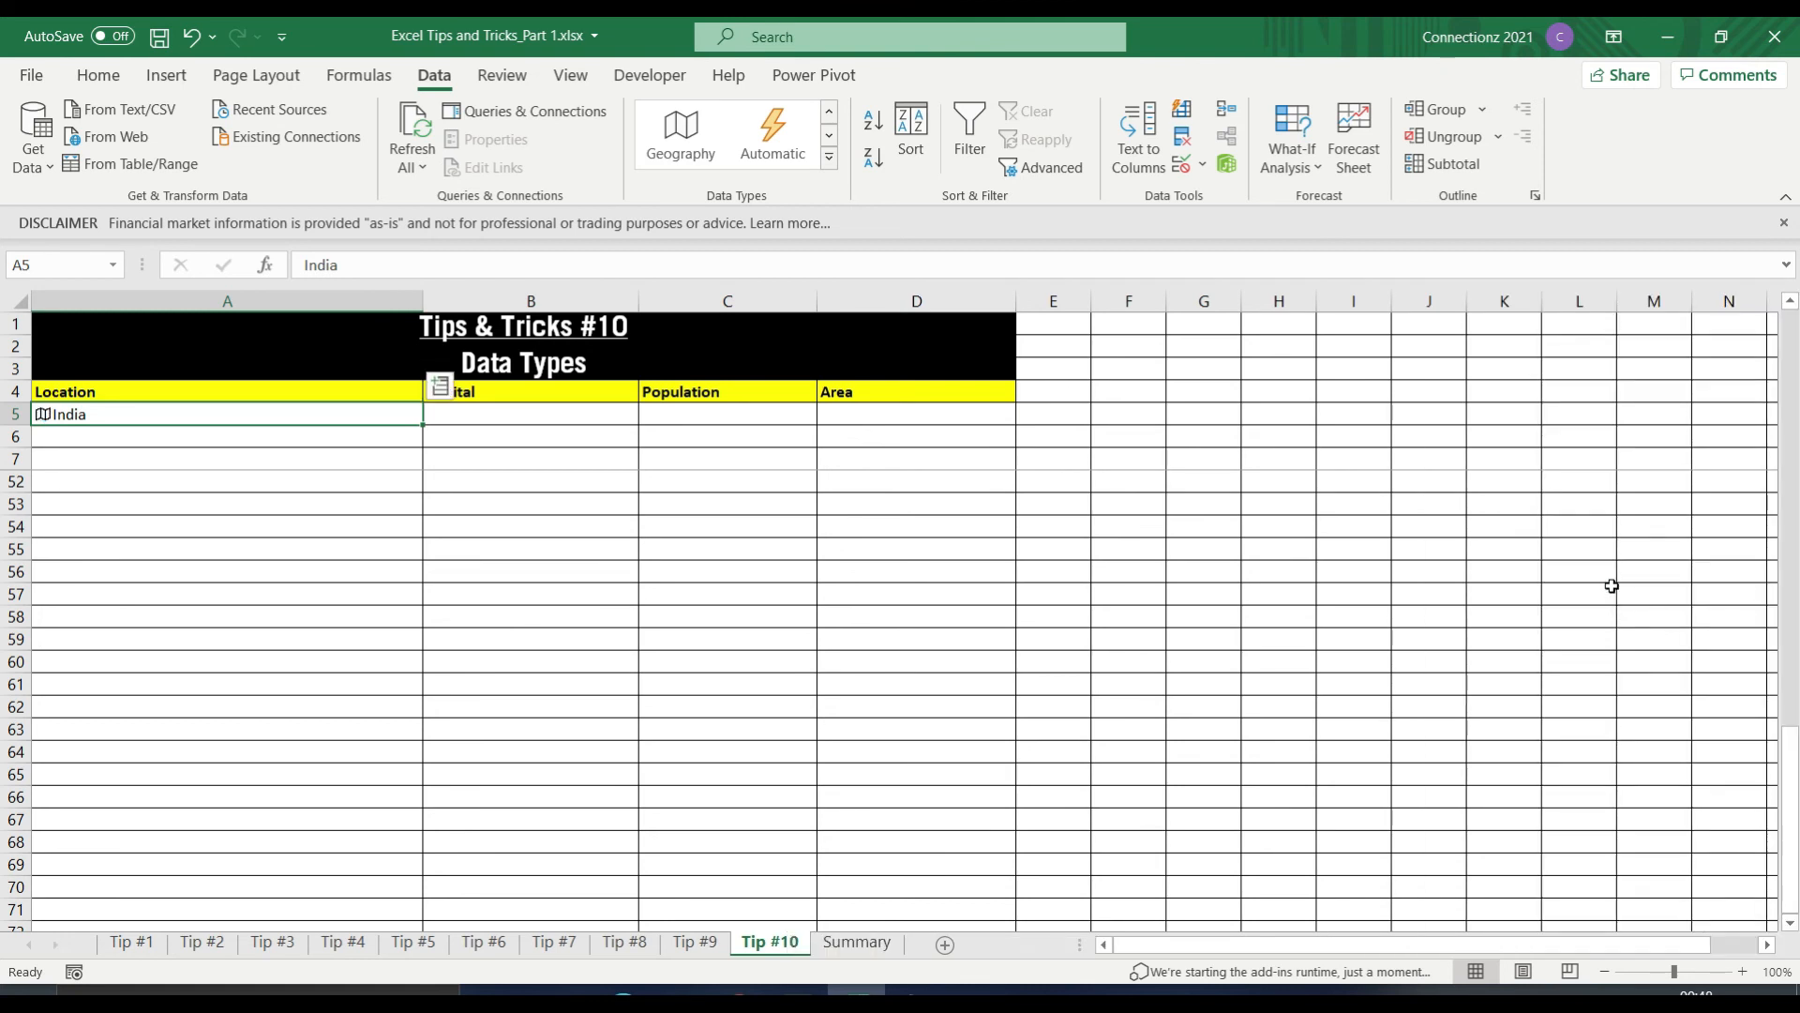
Extract the Capital/Major City from India's data card into B5, and view the capital's own data card.
click(42, 422)
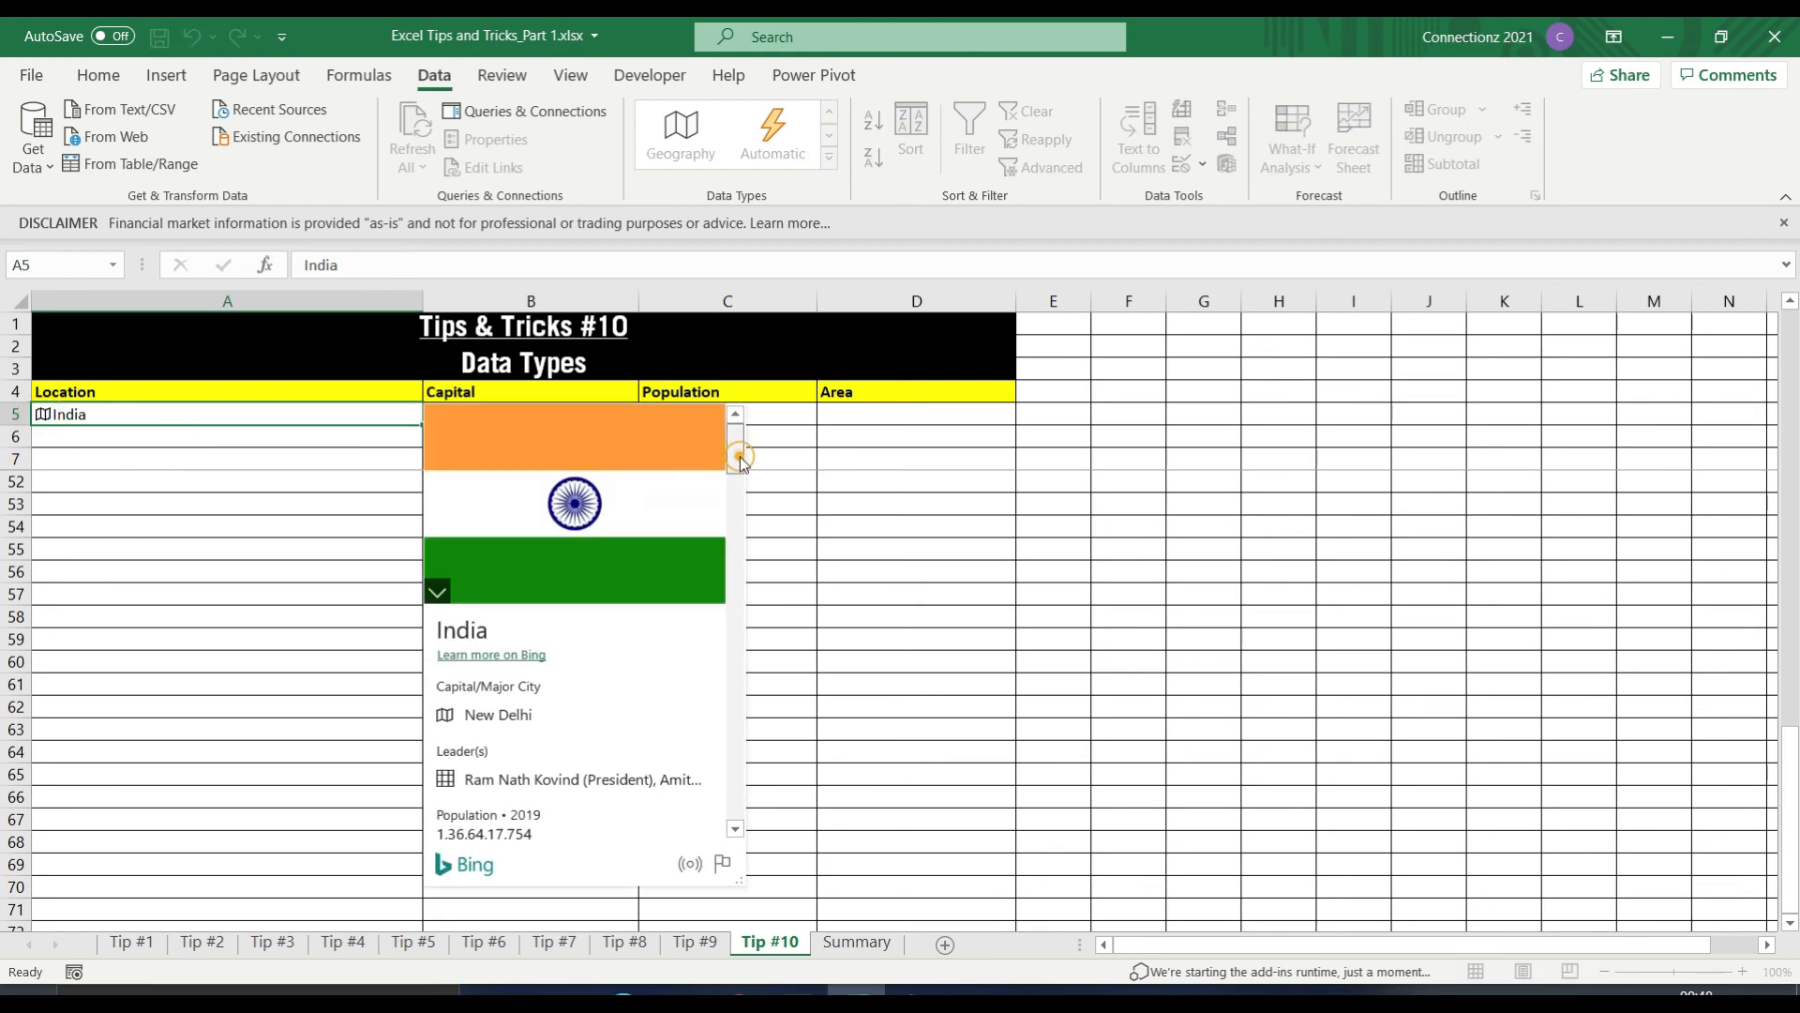
mouse_move(739, 463)
mouse_down()
mouse_move(731, 802)
mouse_move(722, 486)
mouse_up()
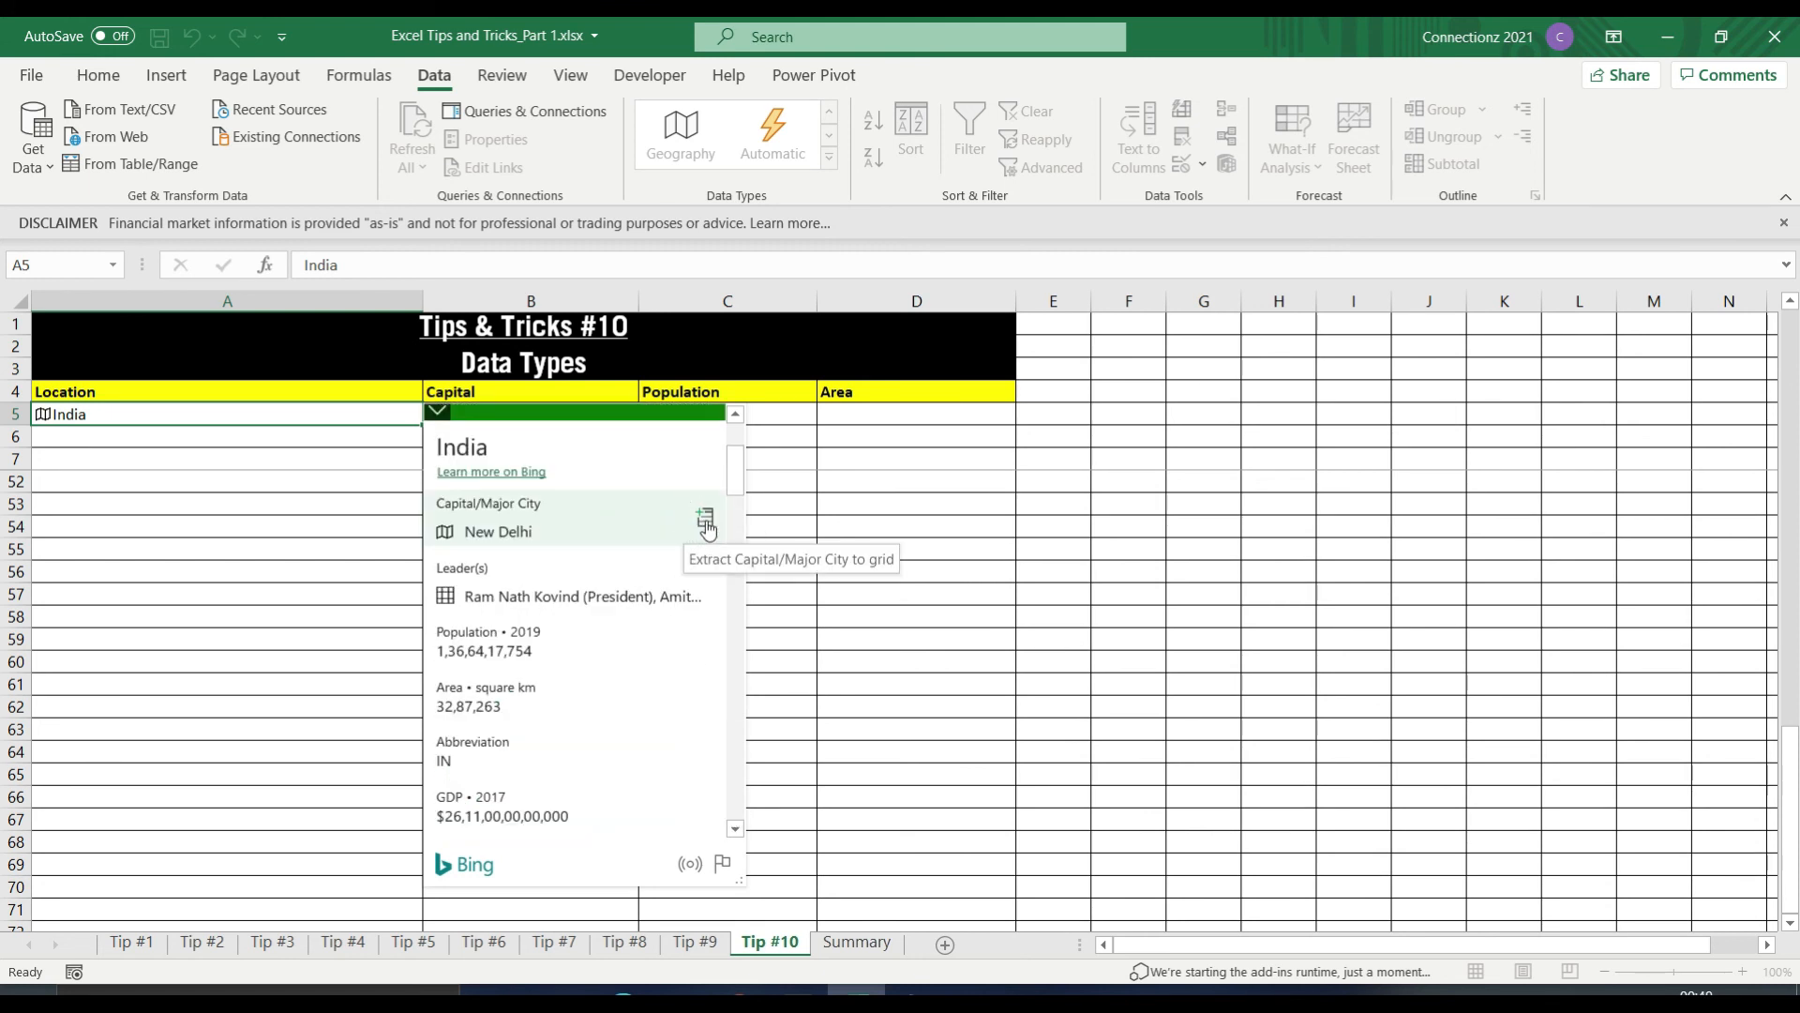
click(706, 523)
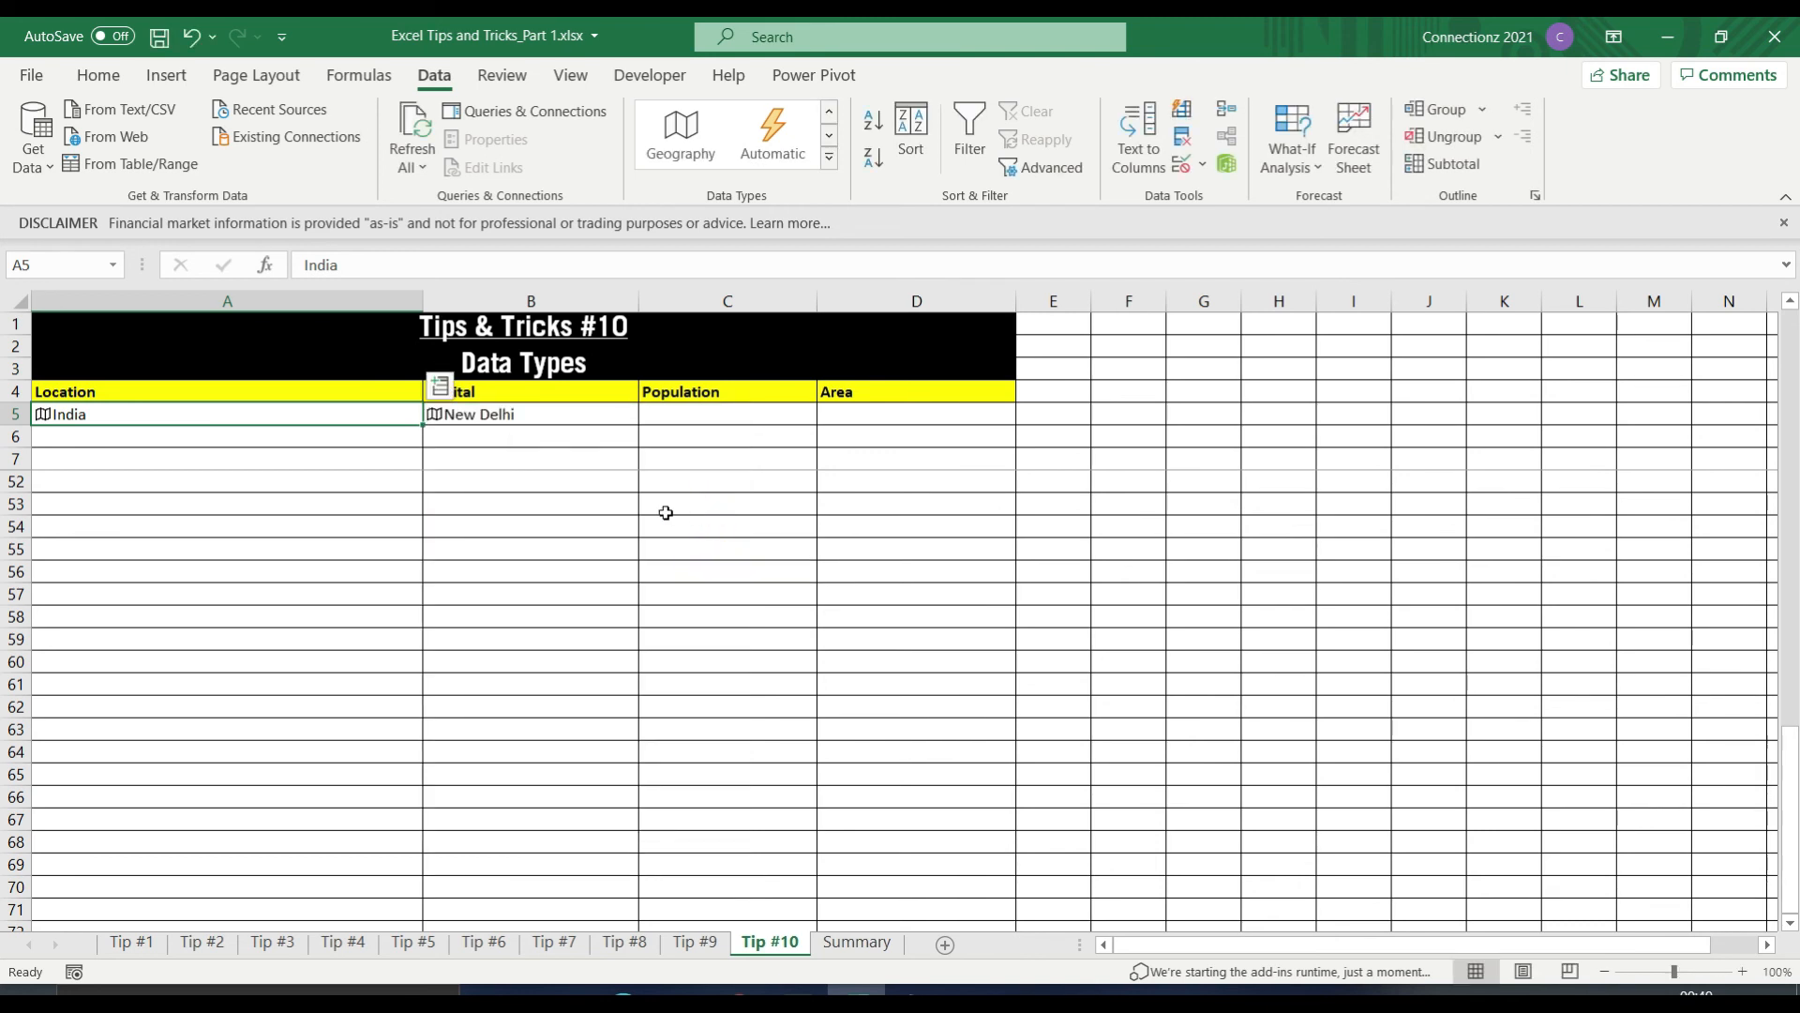
click(433, 415)
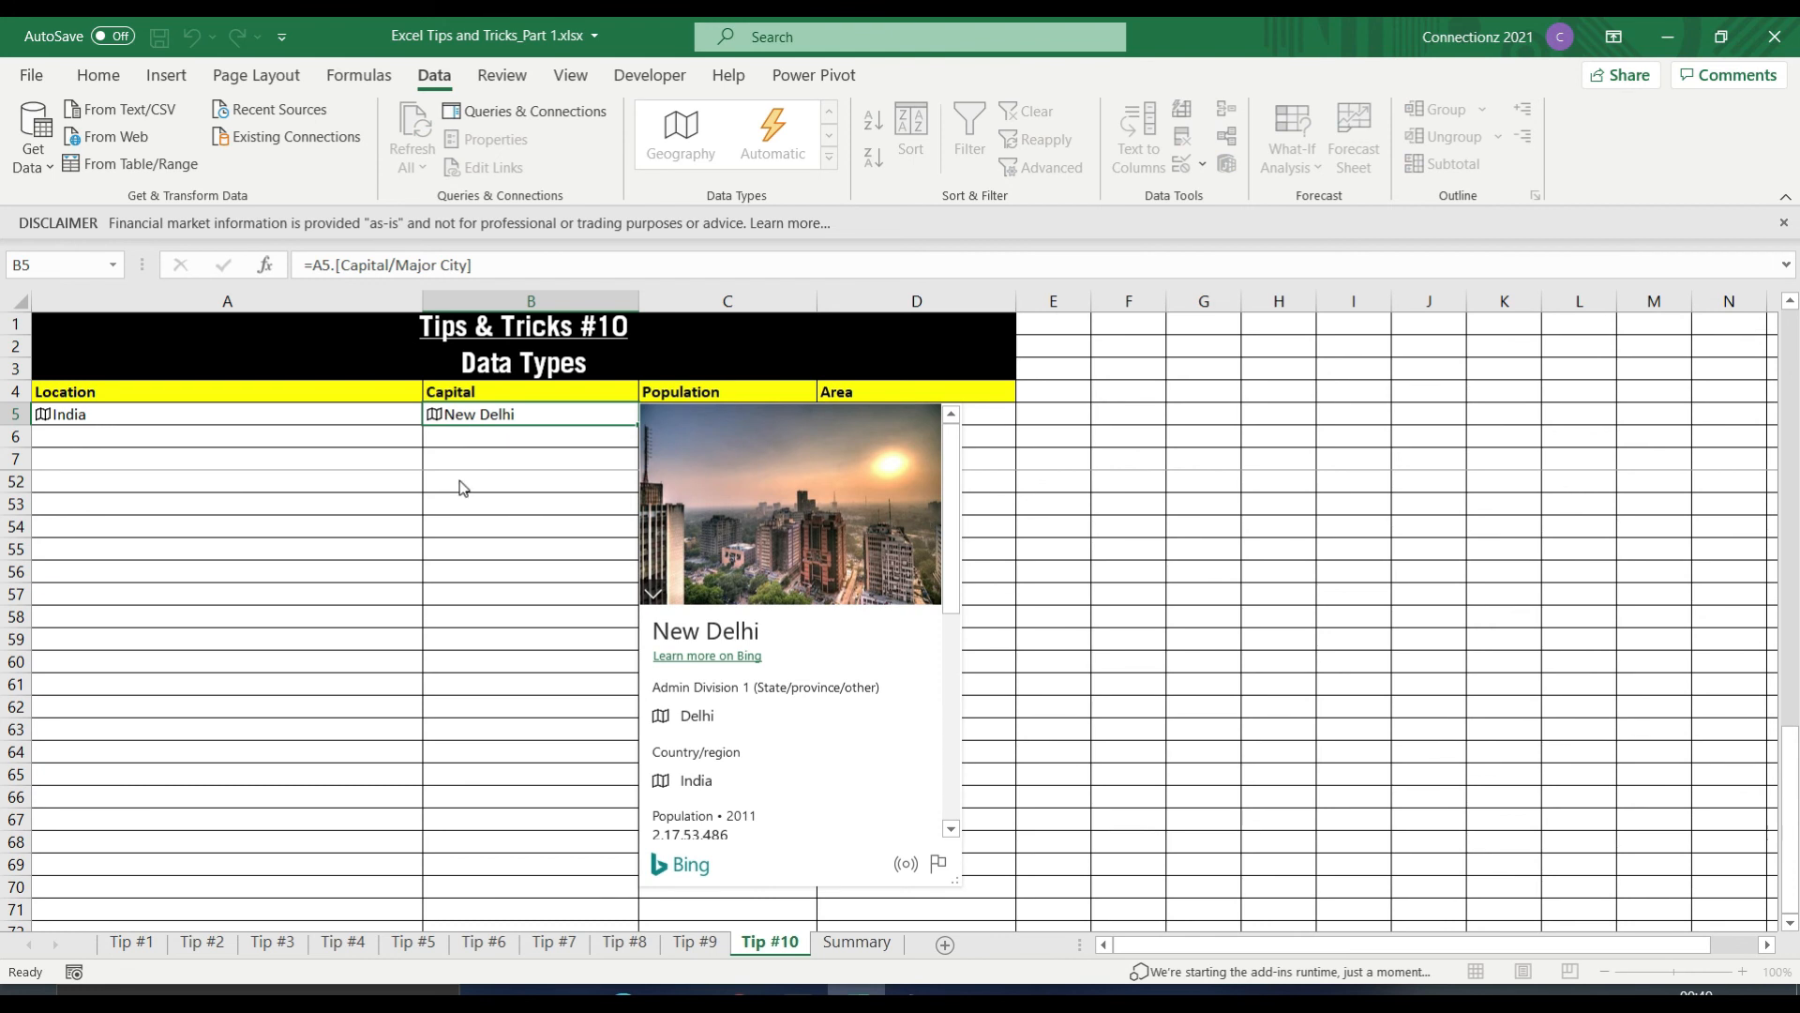
key(Escape)
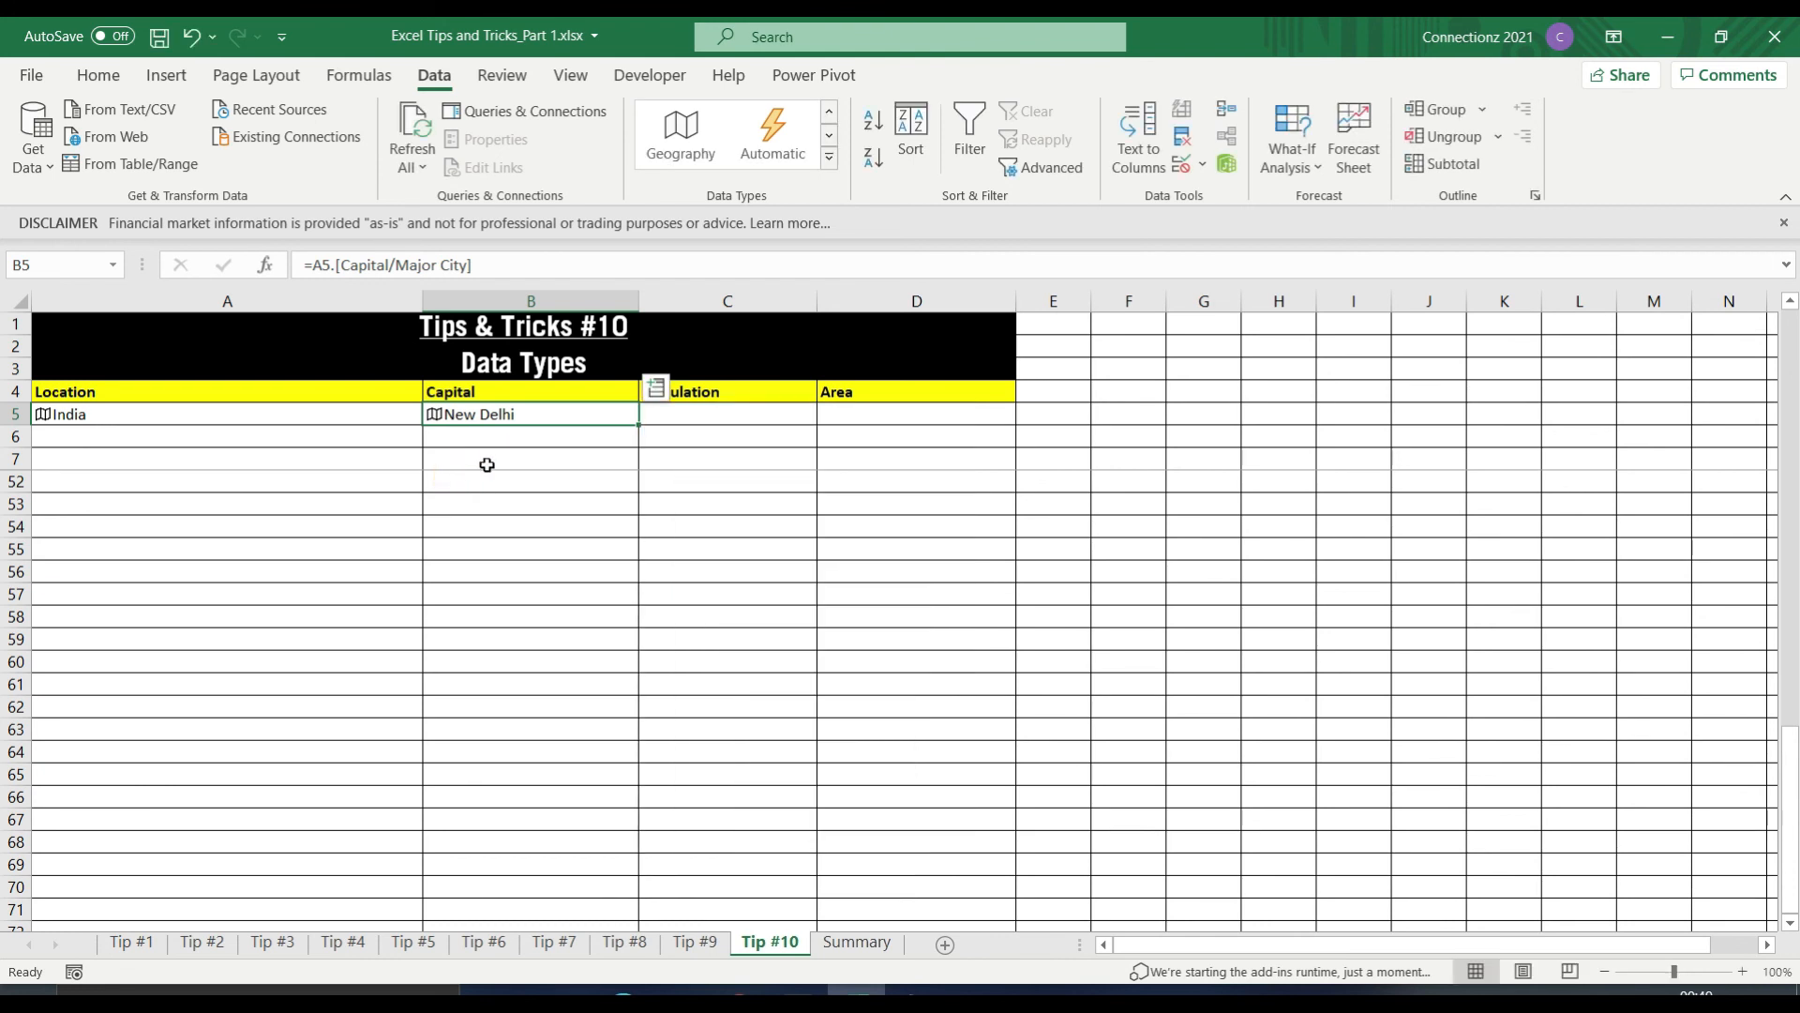
Add the Population and Area fields of the A5 location to C5 and D5.
click(393, 415)
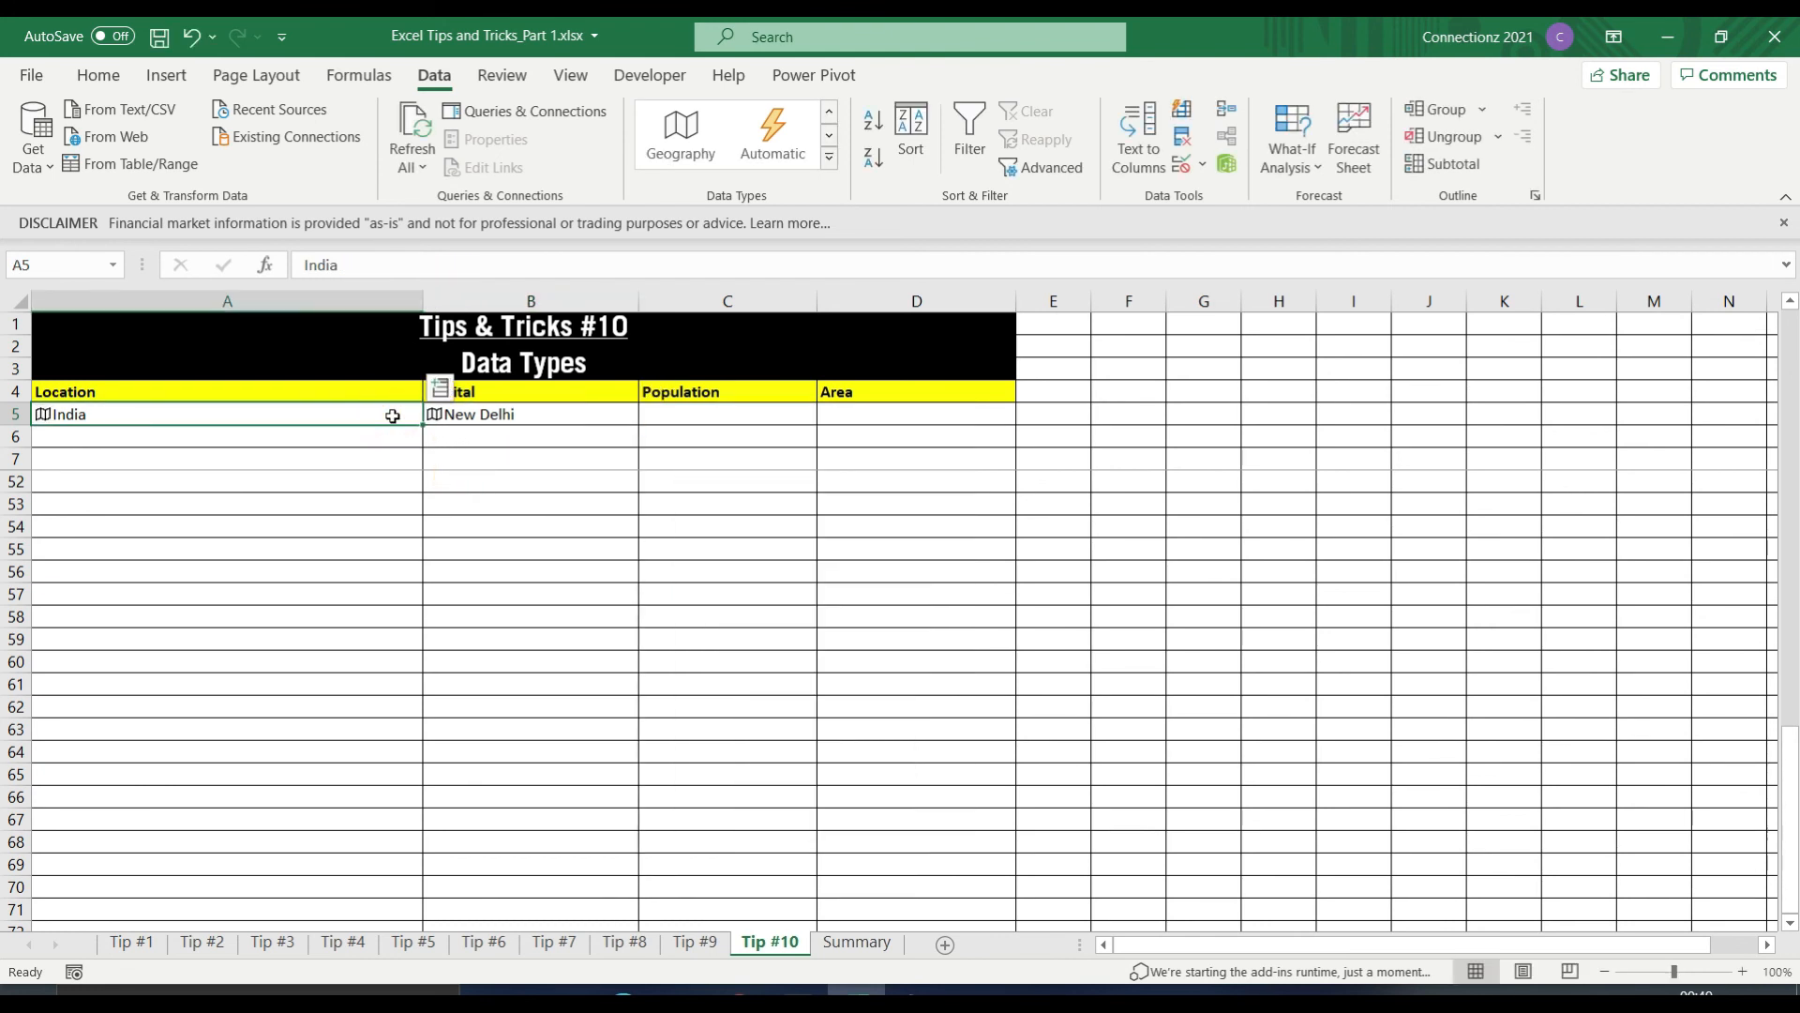
click(443, 387)
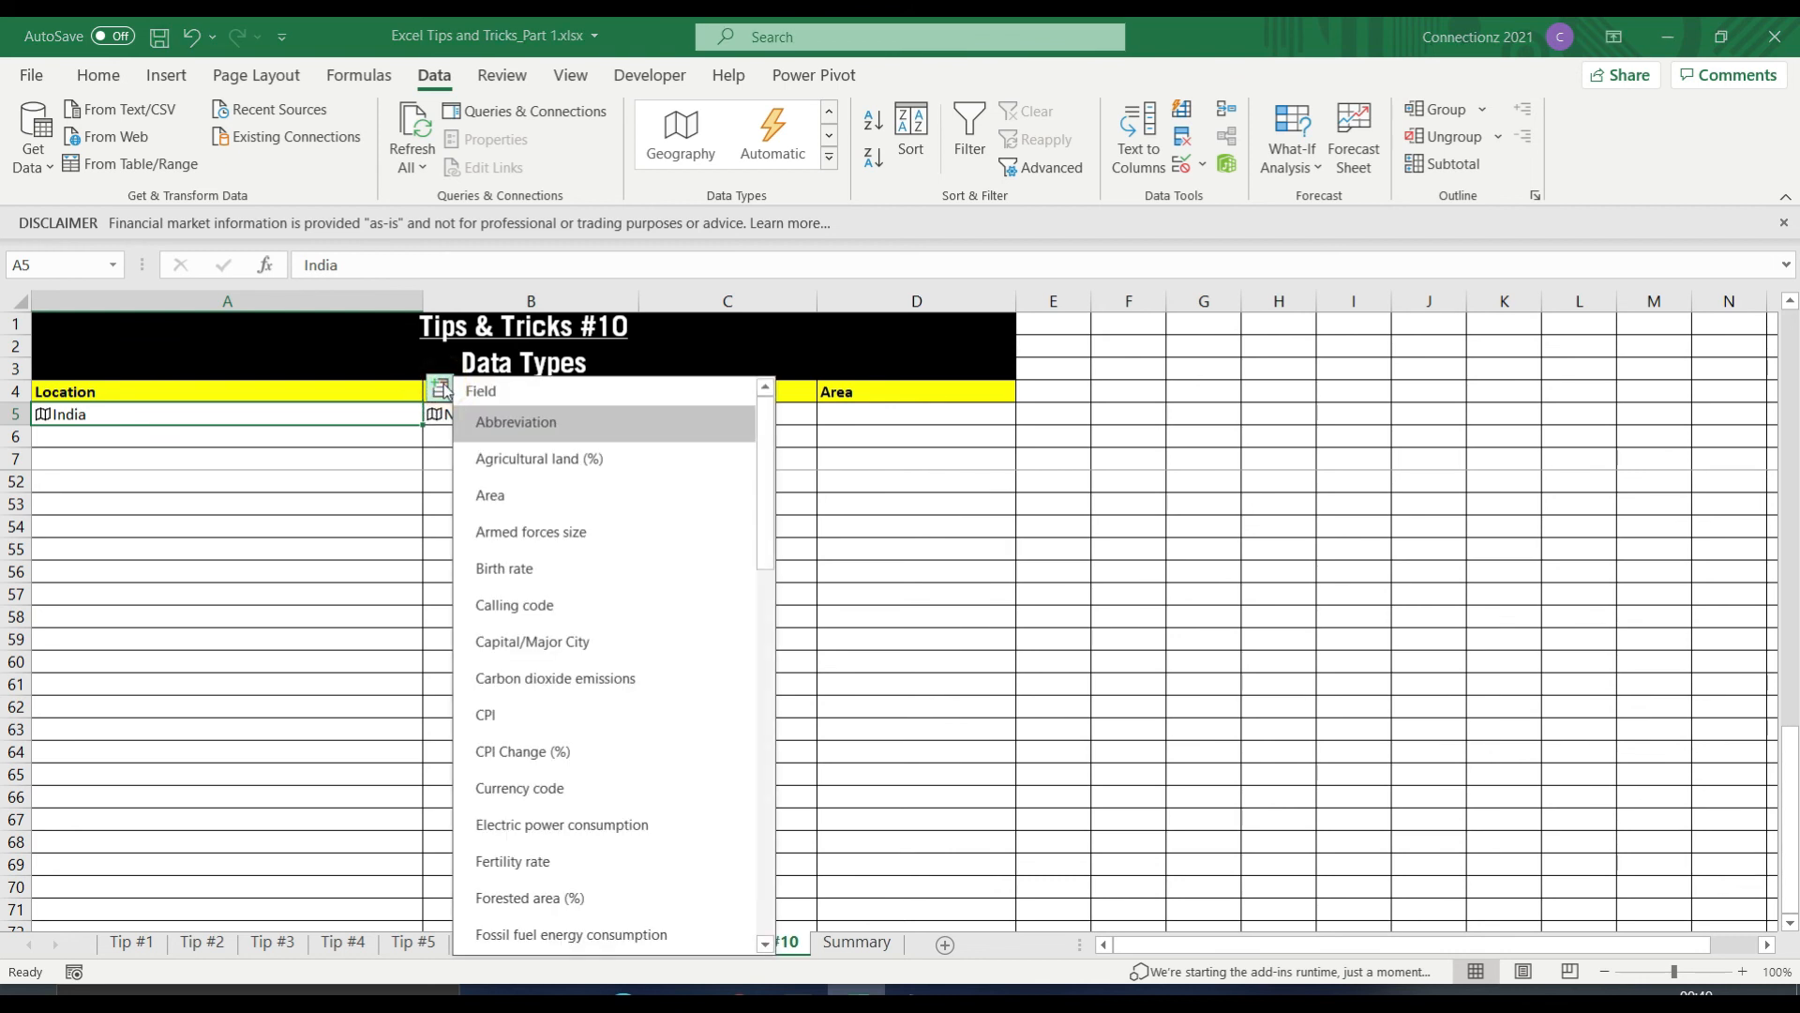
scroll(619, 487, down, 9)
click(596, 418)
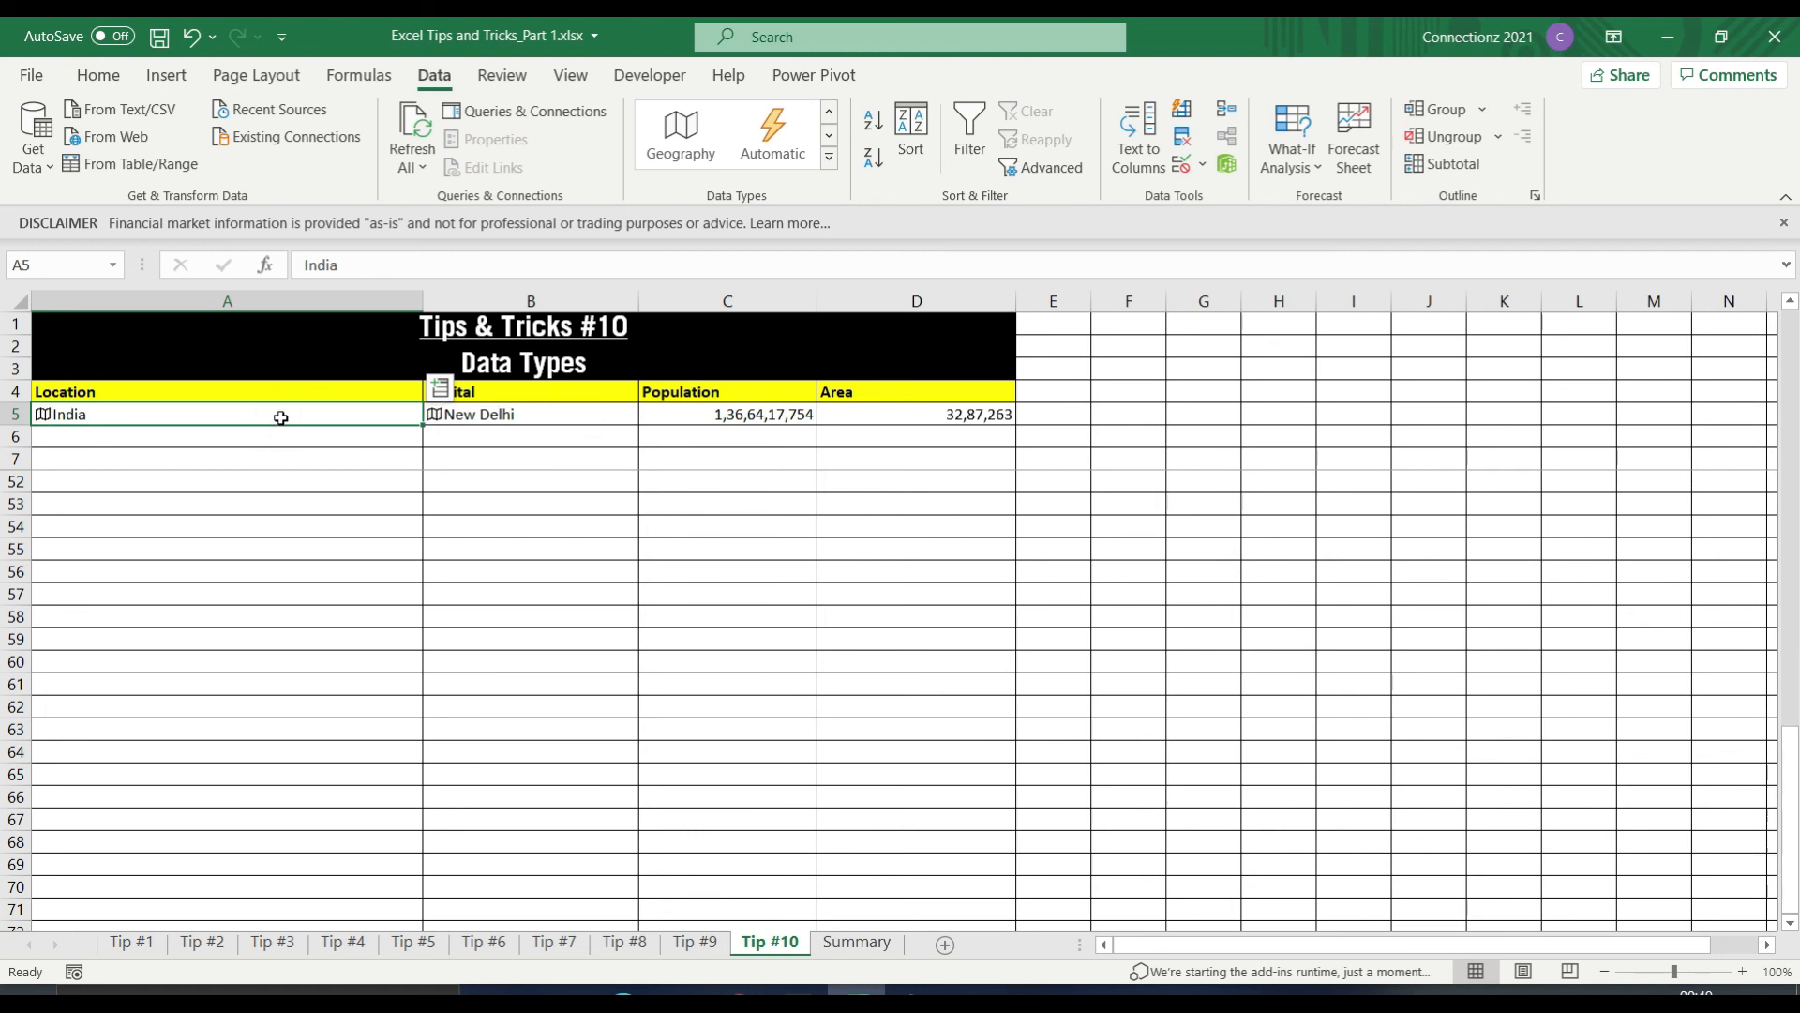
Change the location in A5 to United states so the linked fields update.
text(United stat)
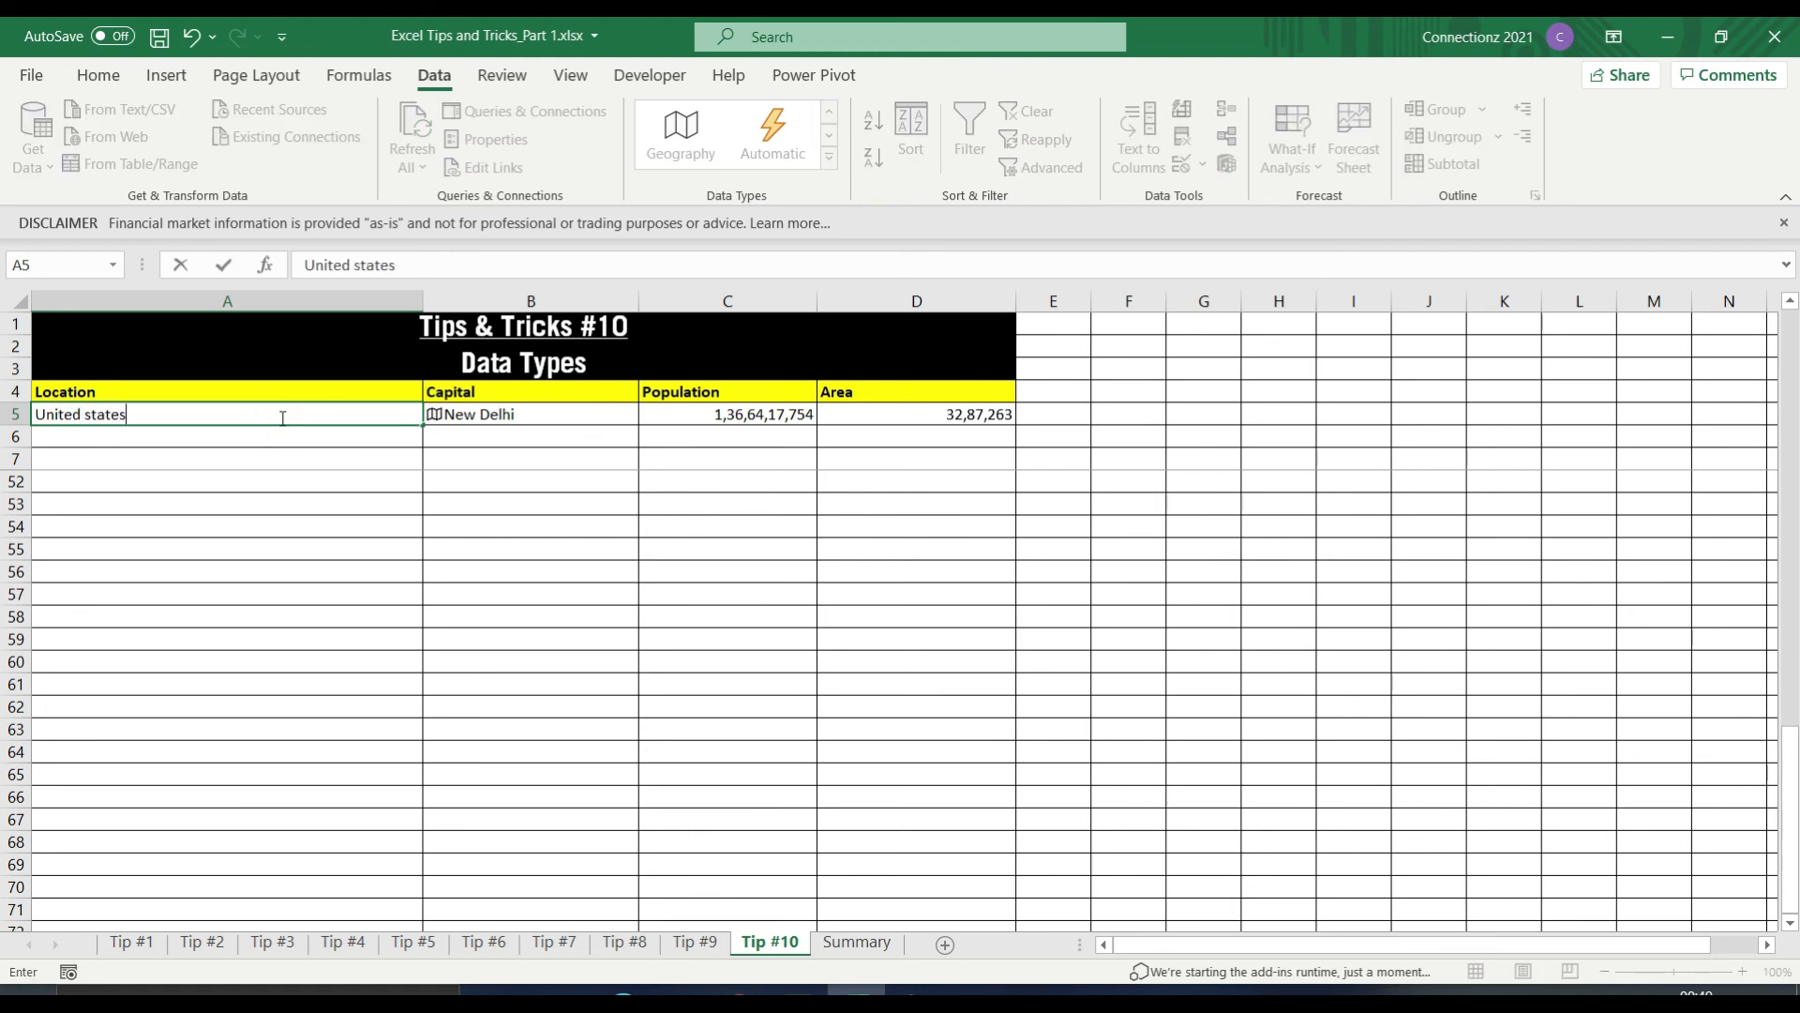
text(es)
key(Tab)
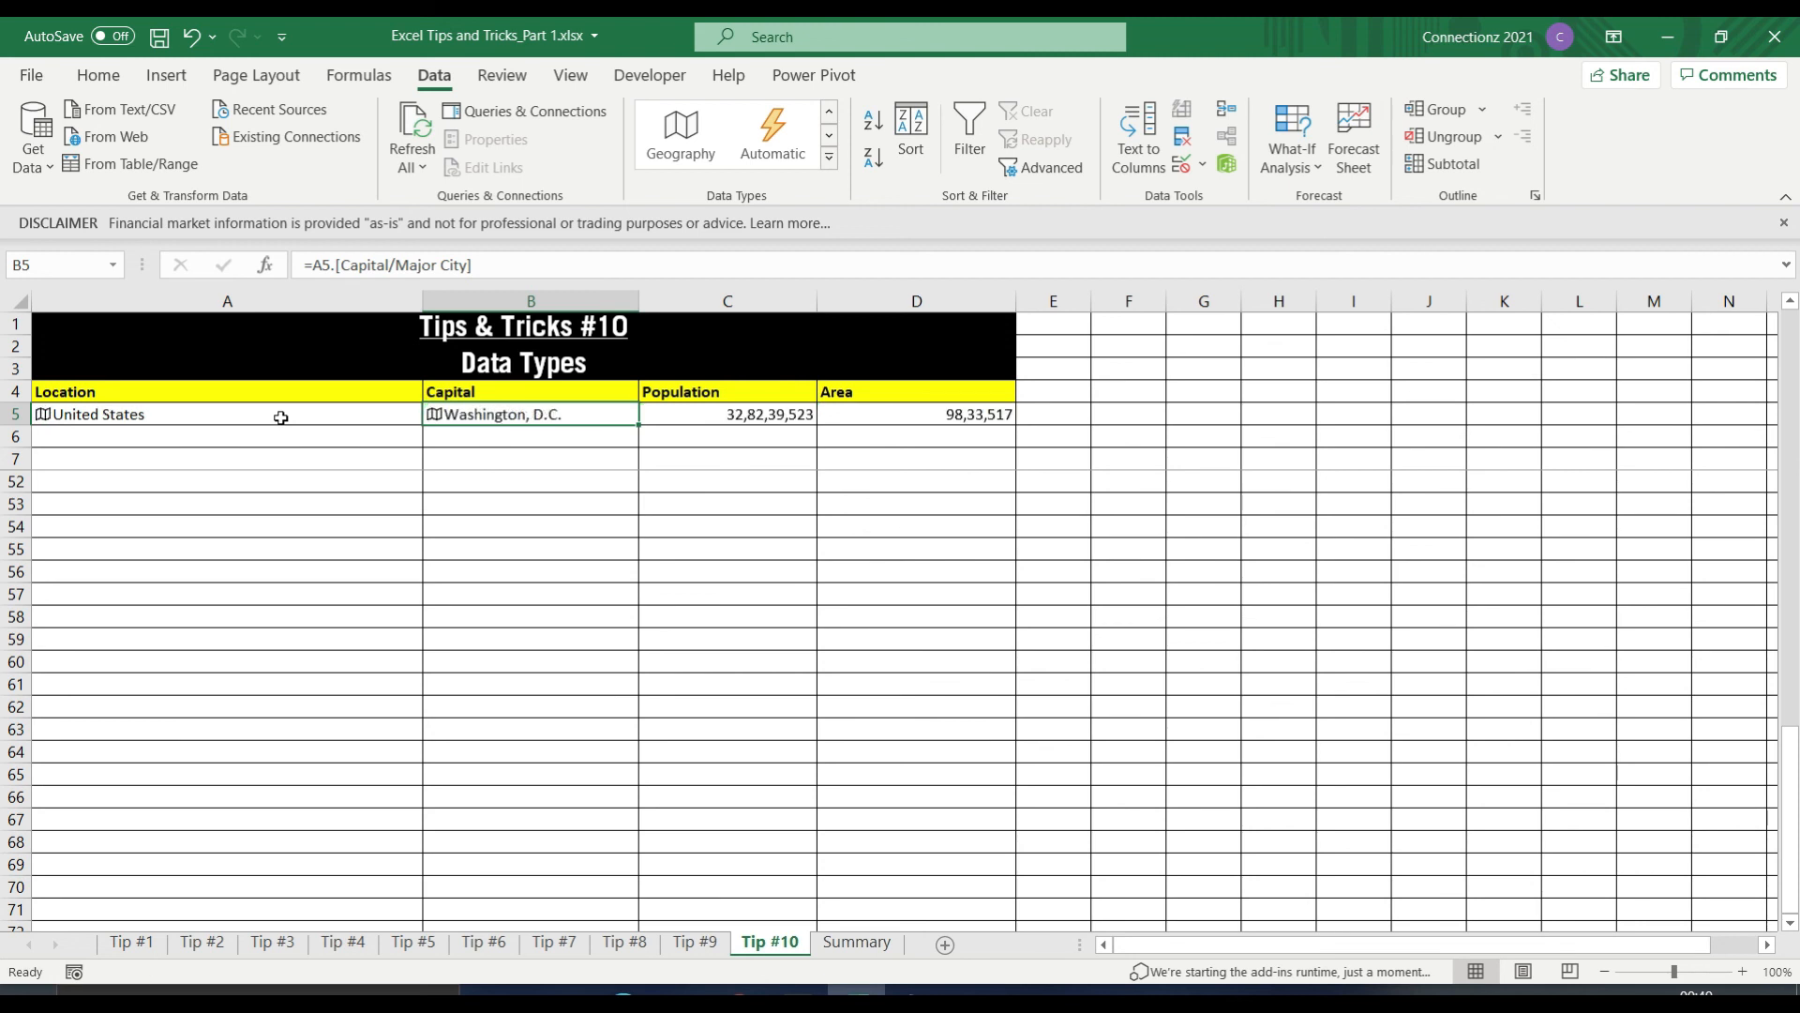
Change the location in A5 to tamil nadu so the linked fields update.
click(281, 417)
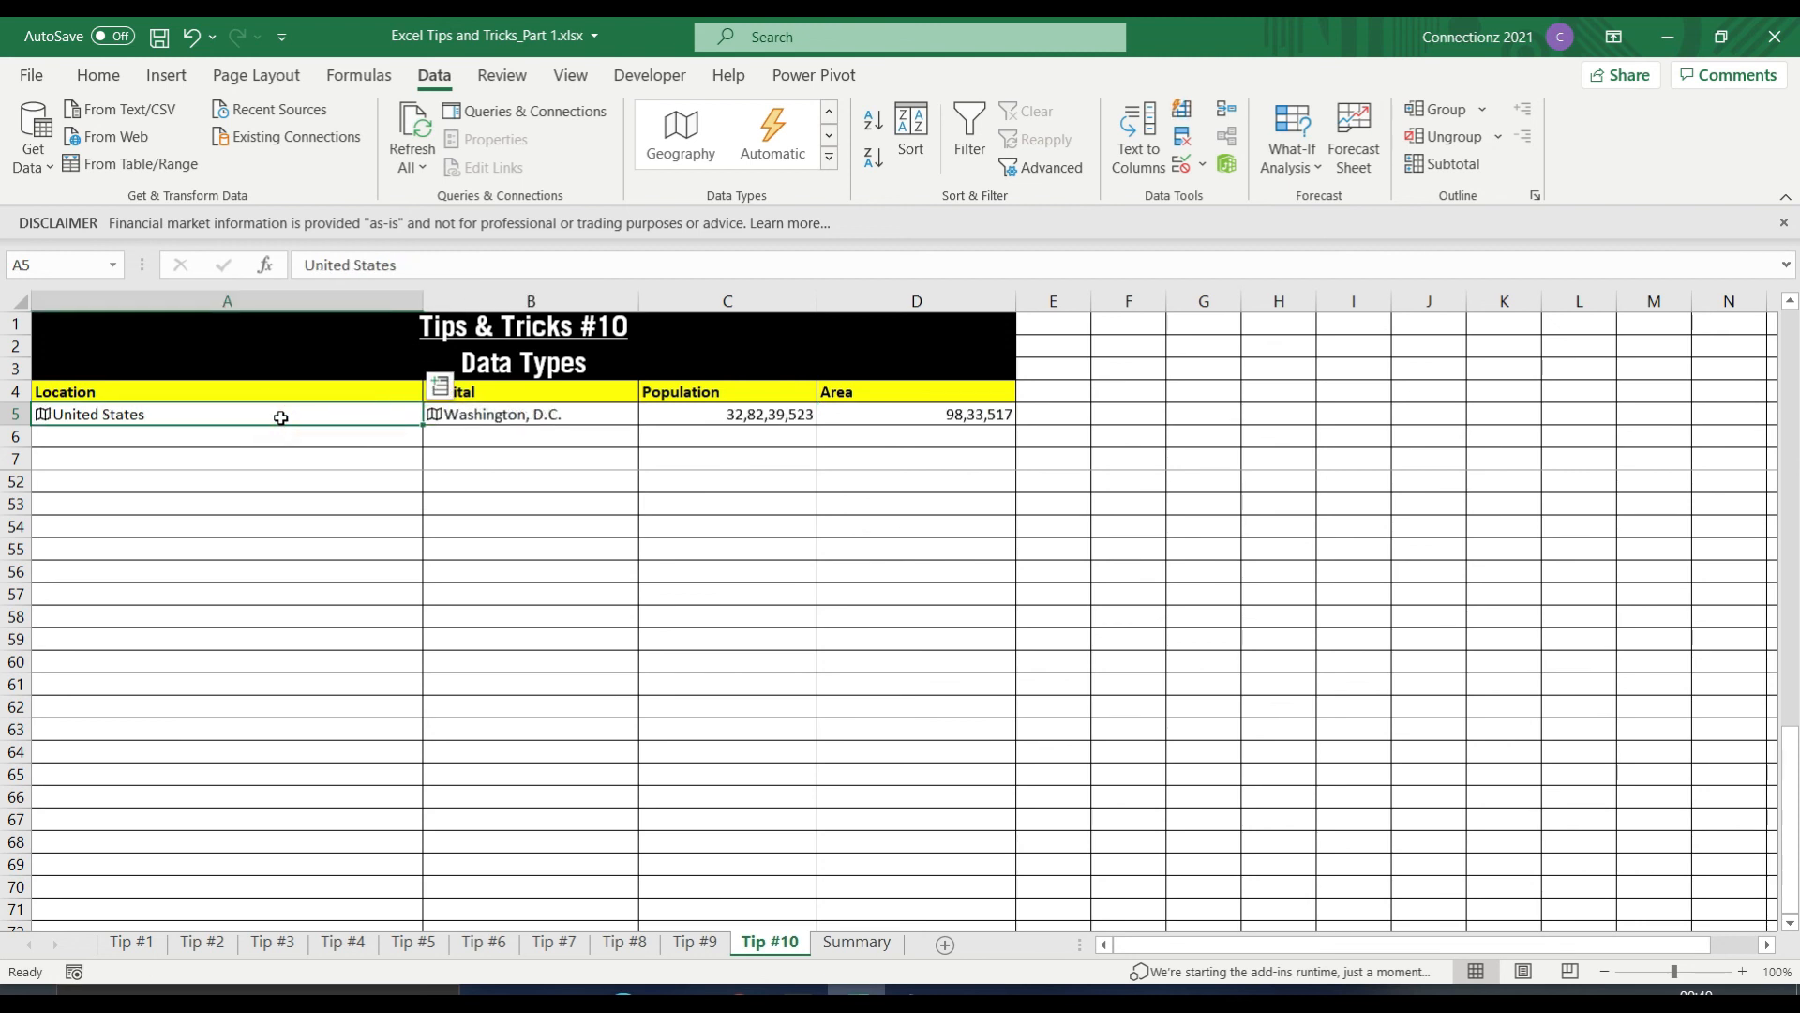
text(tamil)
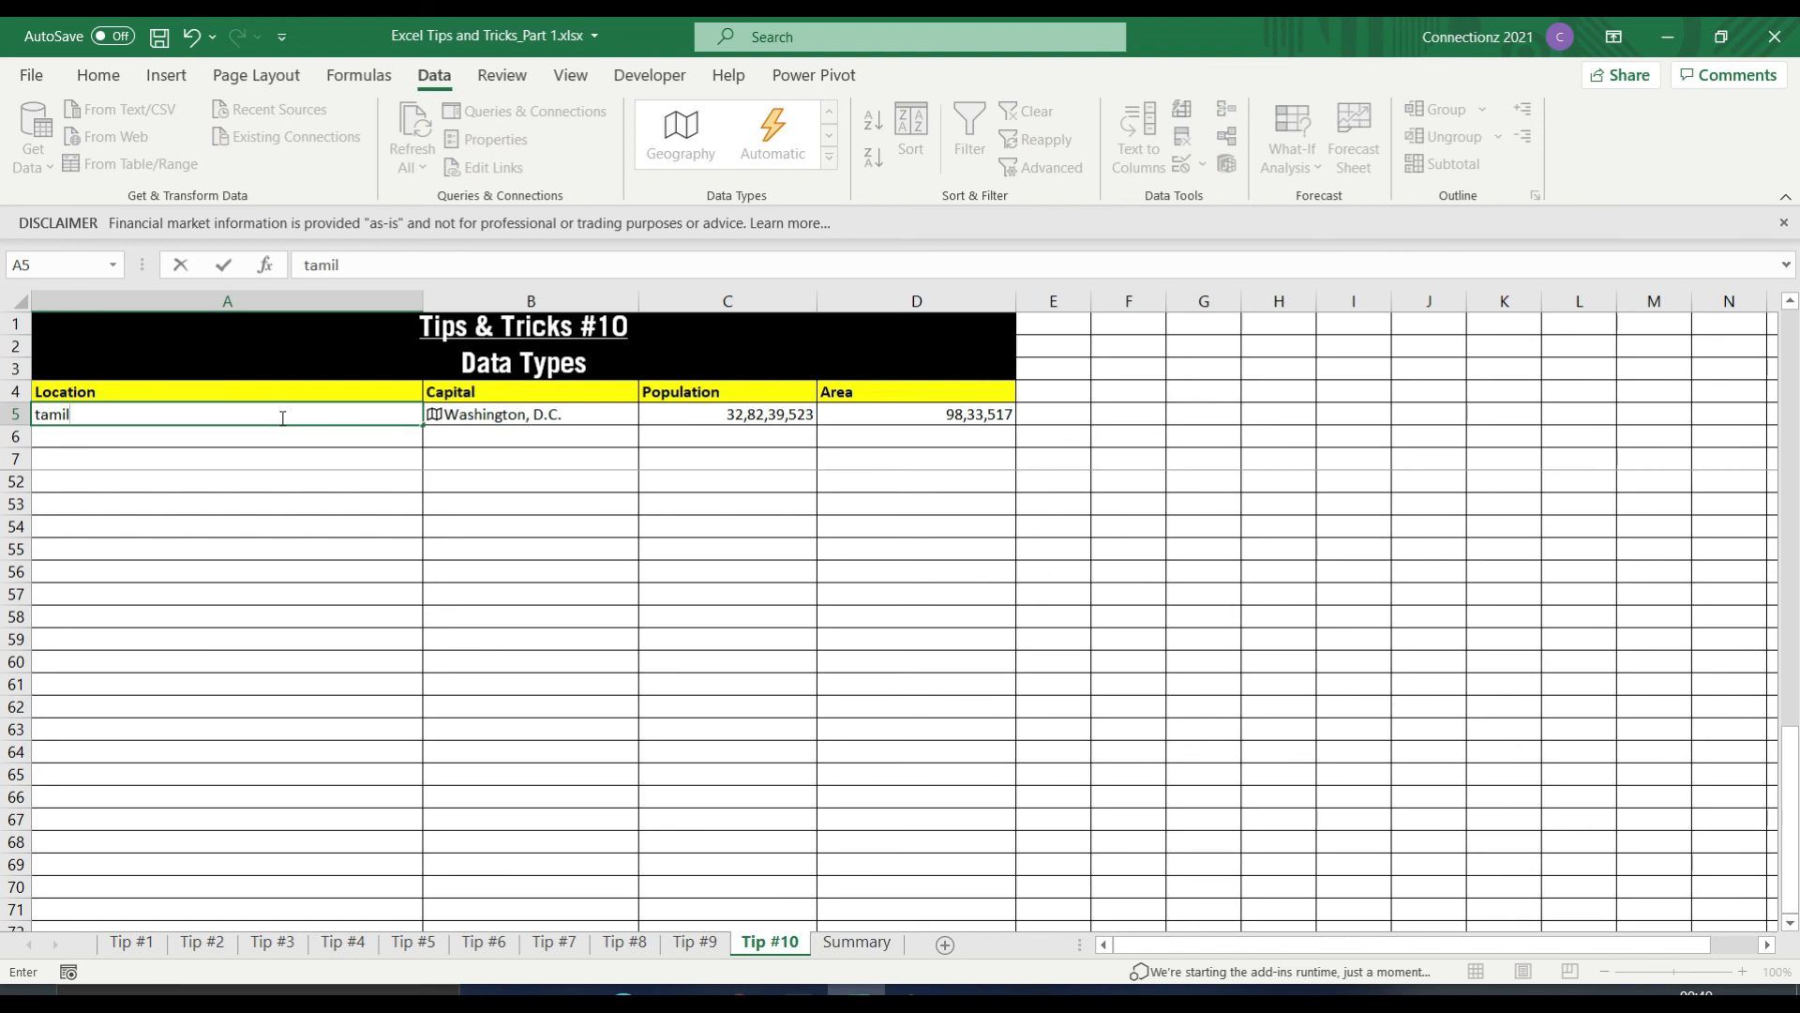
text( nadu)
key(Tab)
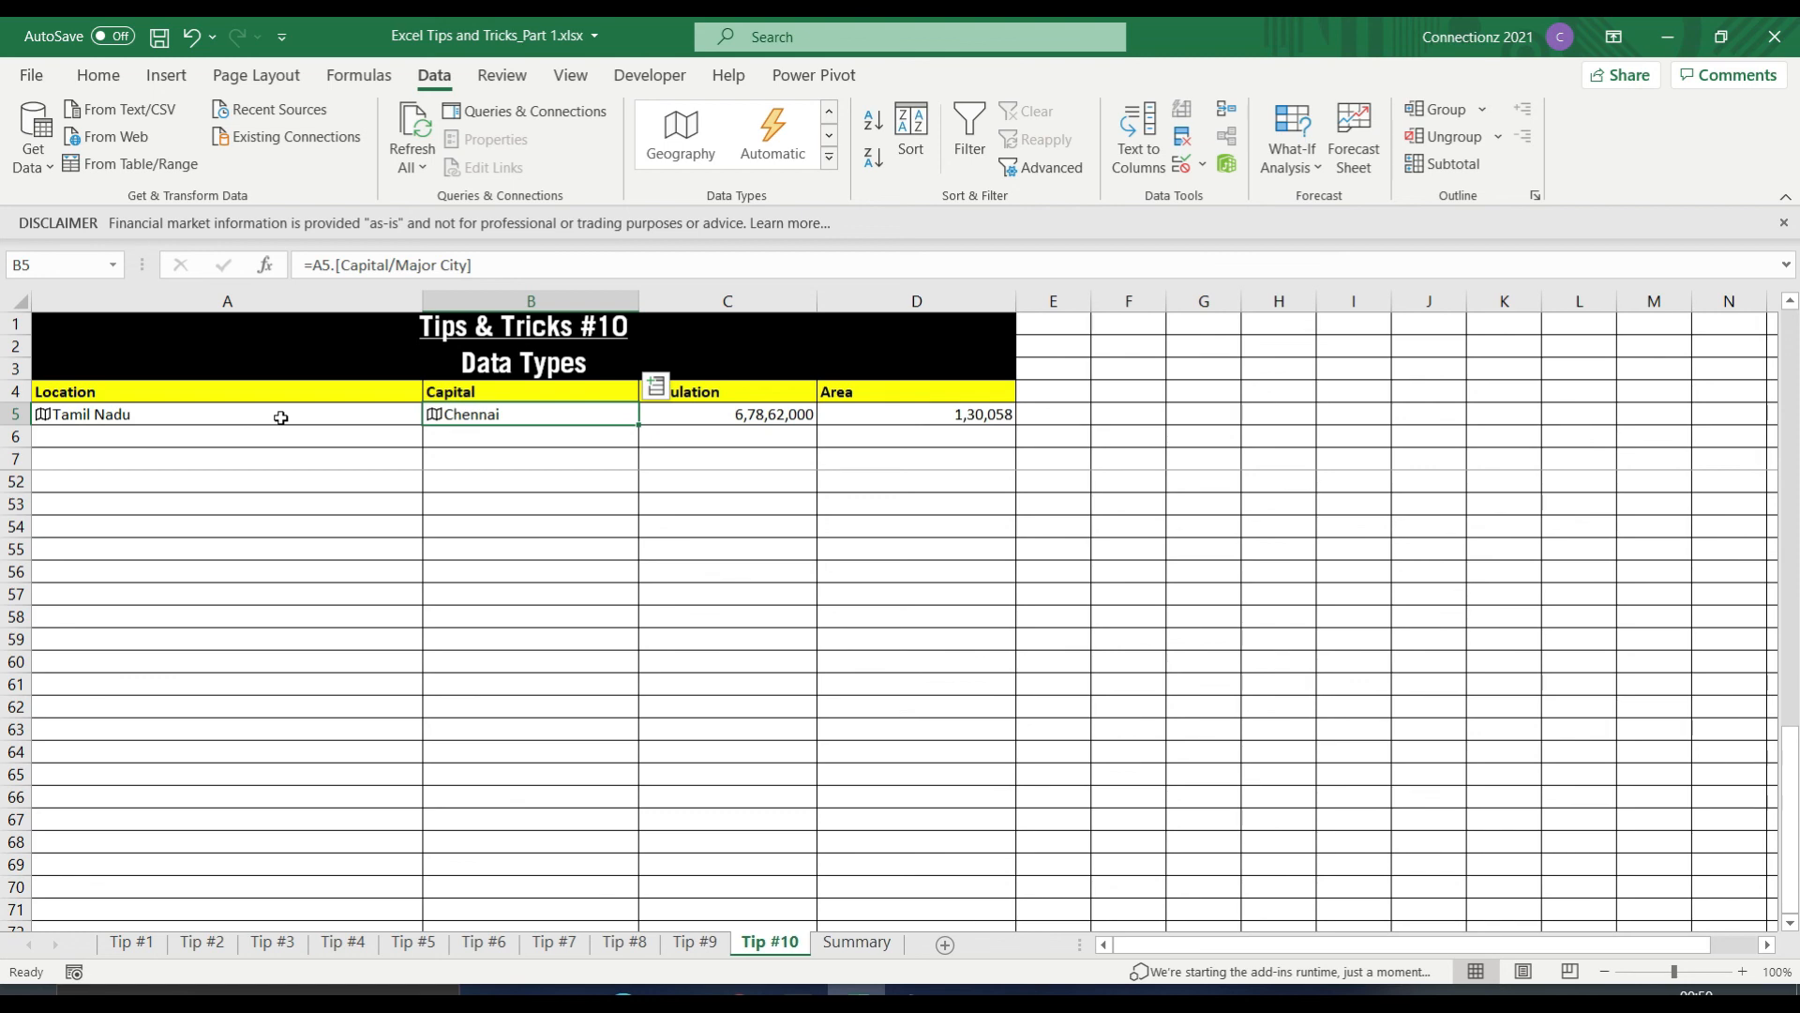
Look over the other data type example tables on the sheet, ending with the Stocks table in A8:D10.
click(1116, 507)
scroll(1072, 527, up, 6)
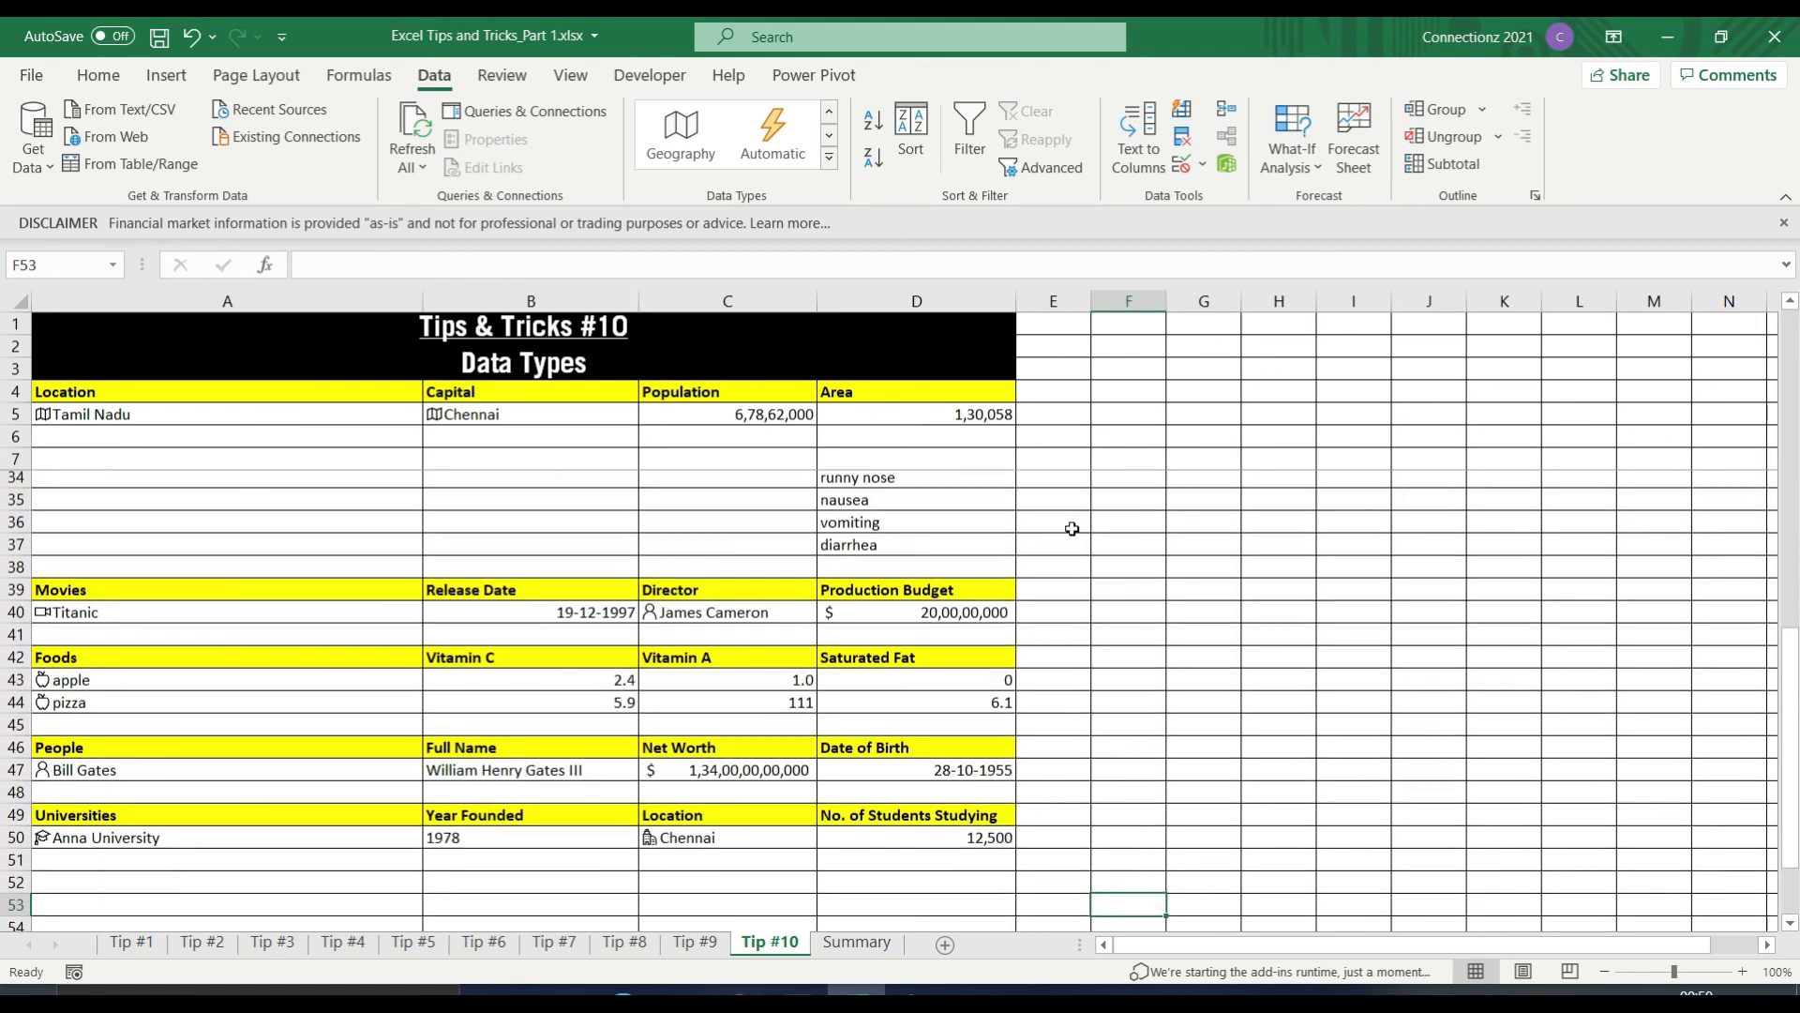
scroll(1072, 528, up, 7)
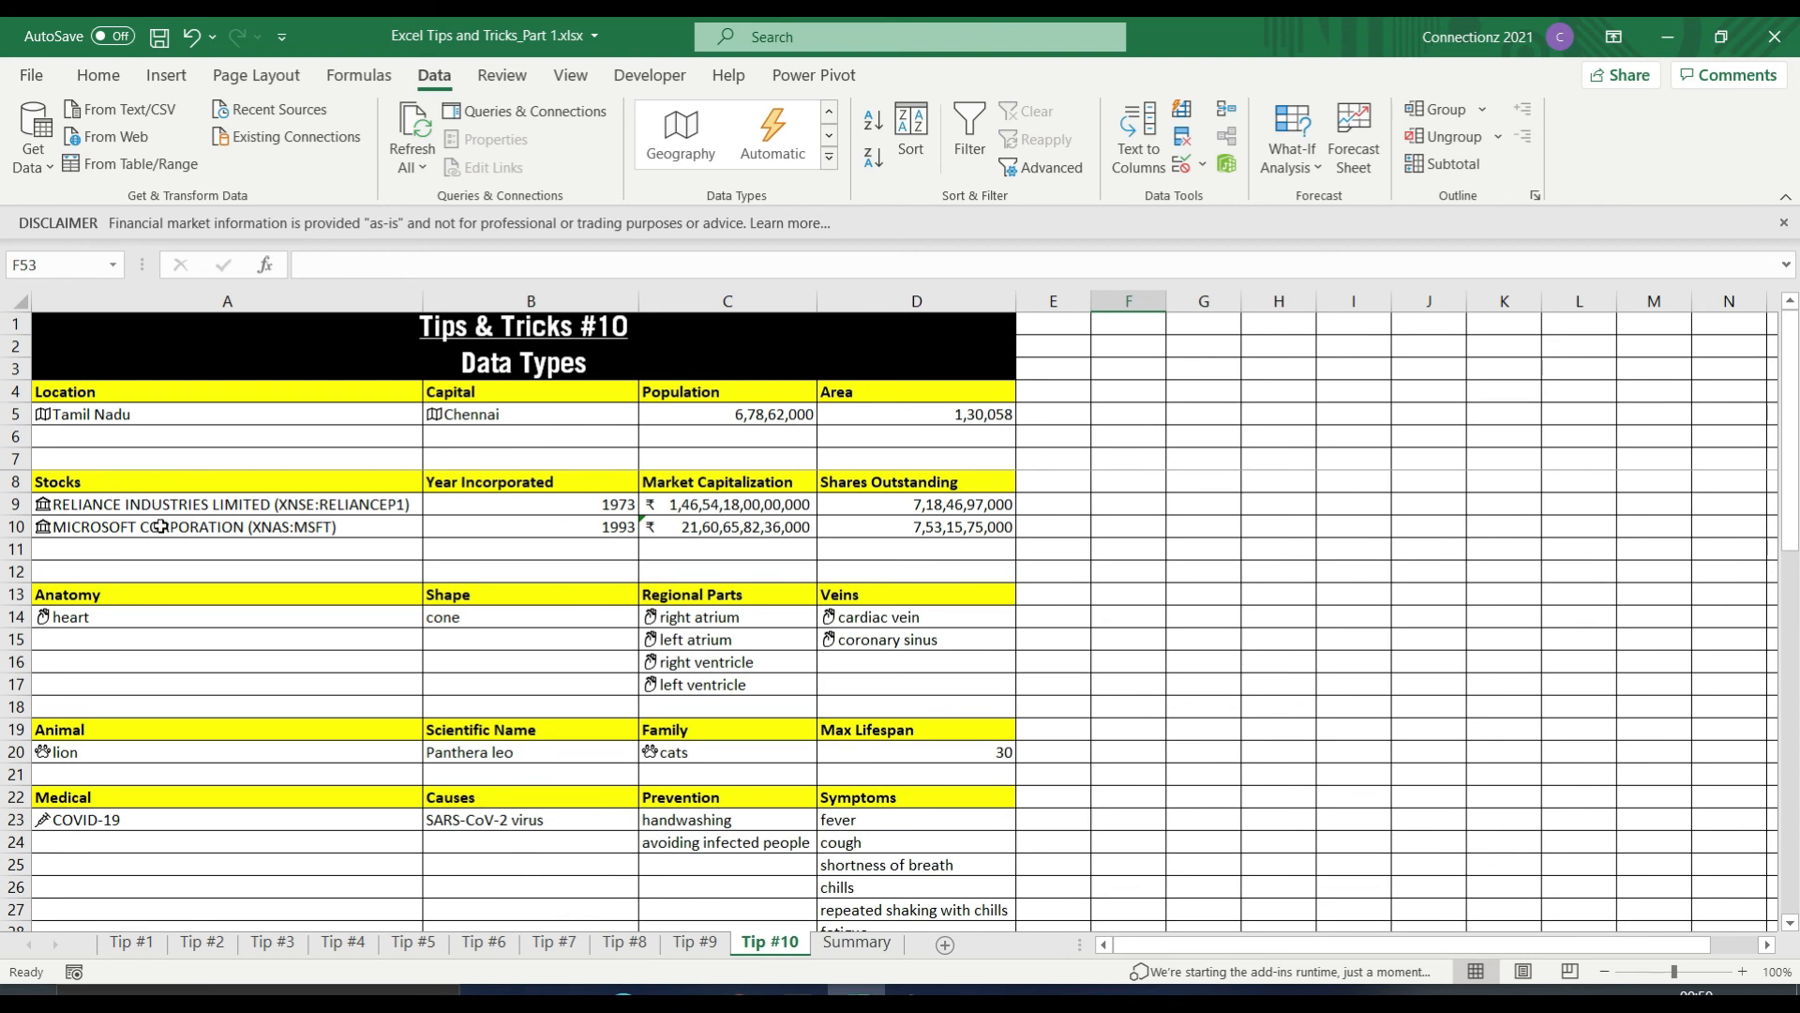
drag(114, 492, 891, 527)
Browse the full range of available data types and return to the start of the list.
click(829, 137)
click(829, 138)
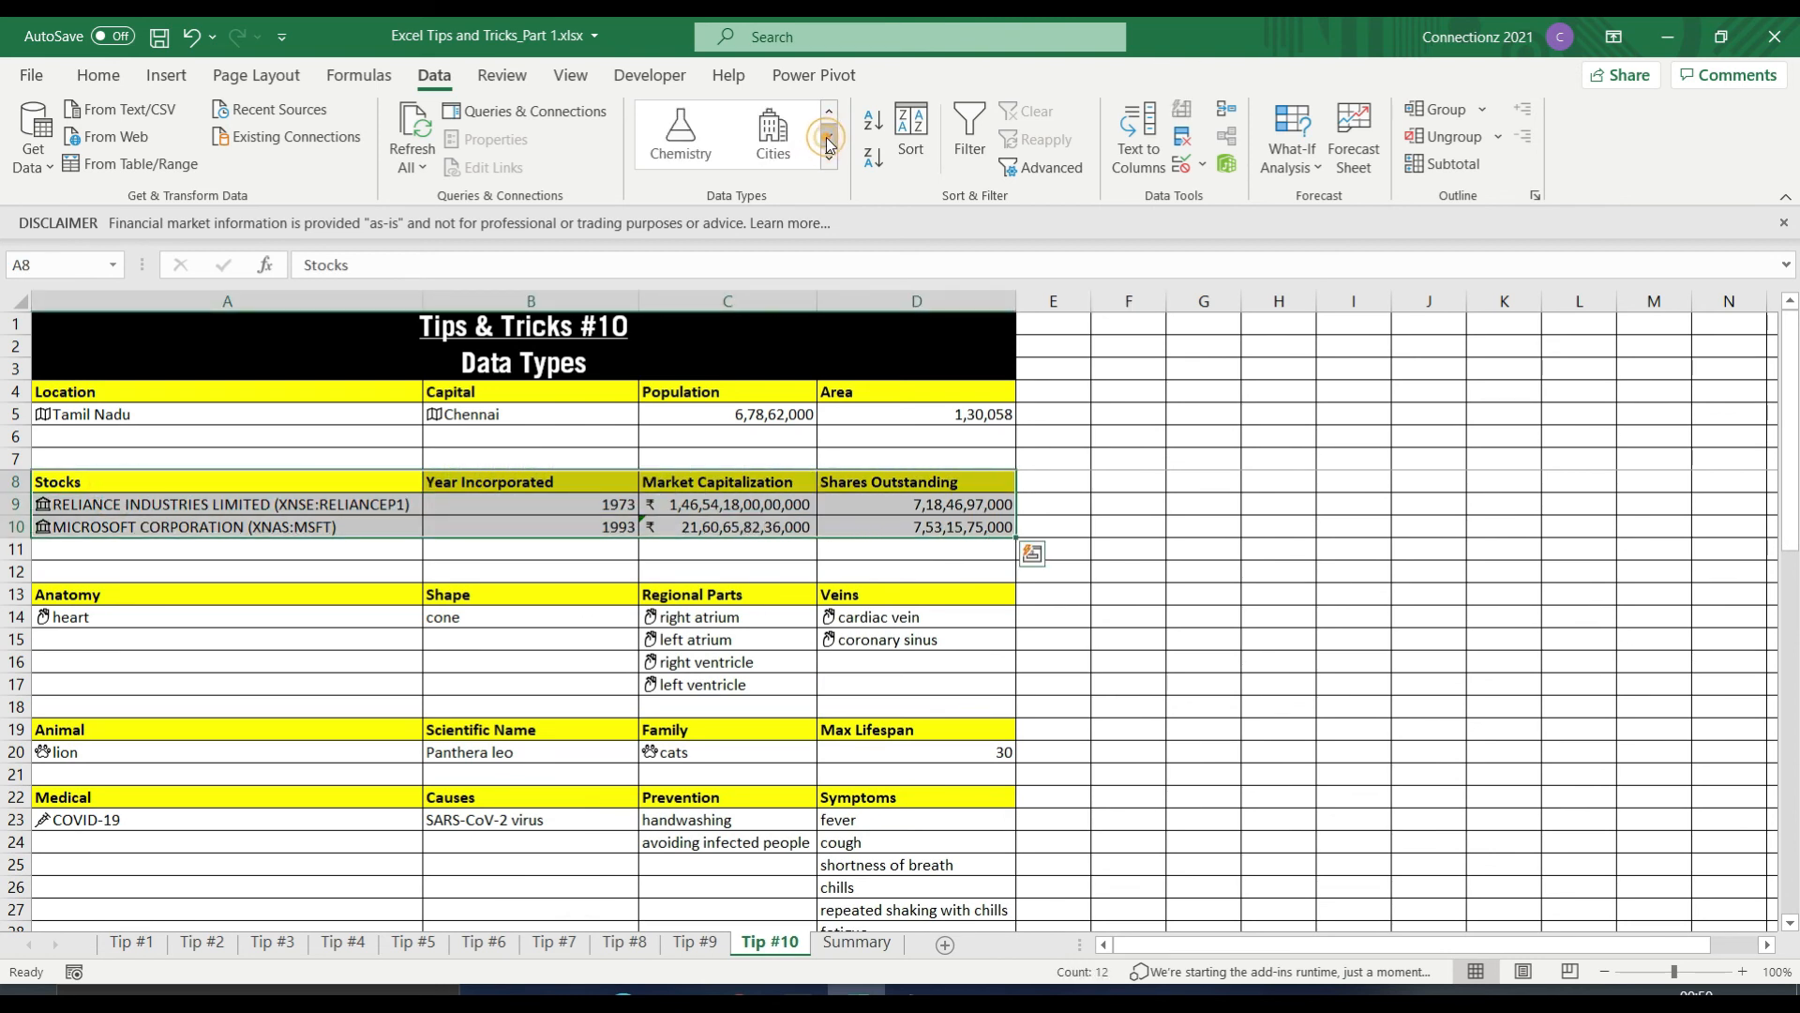
click(828, 138)
click(829, 139)
click(829, 139)
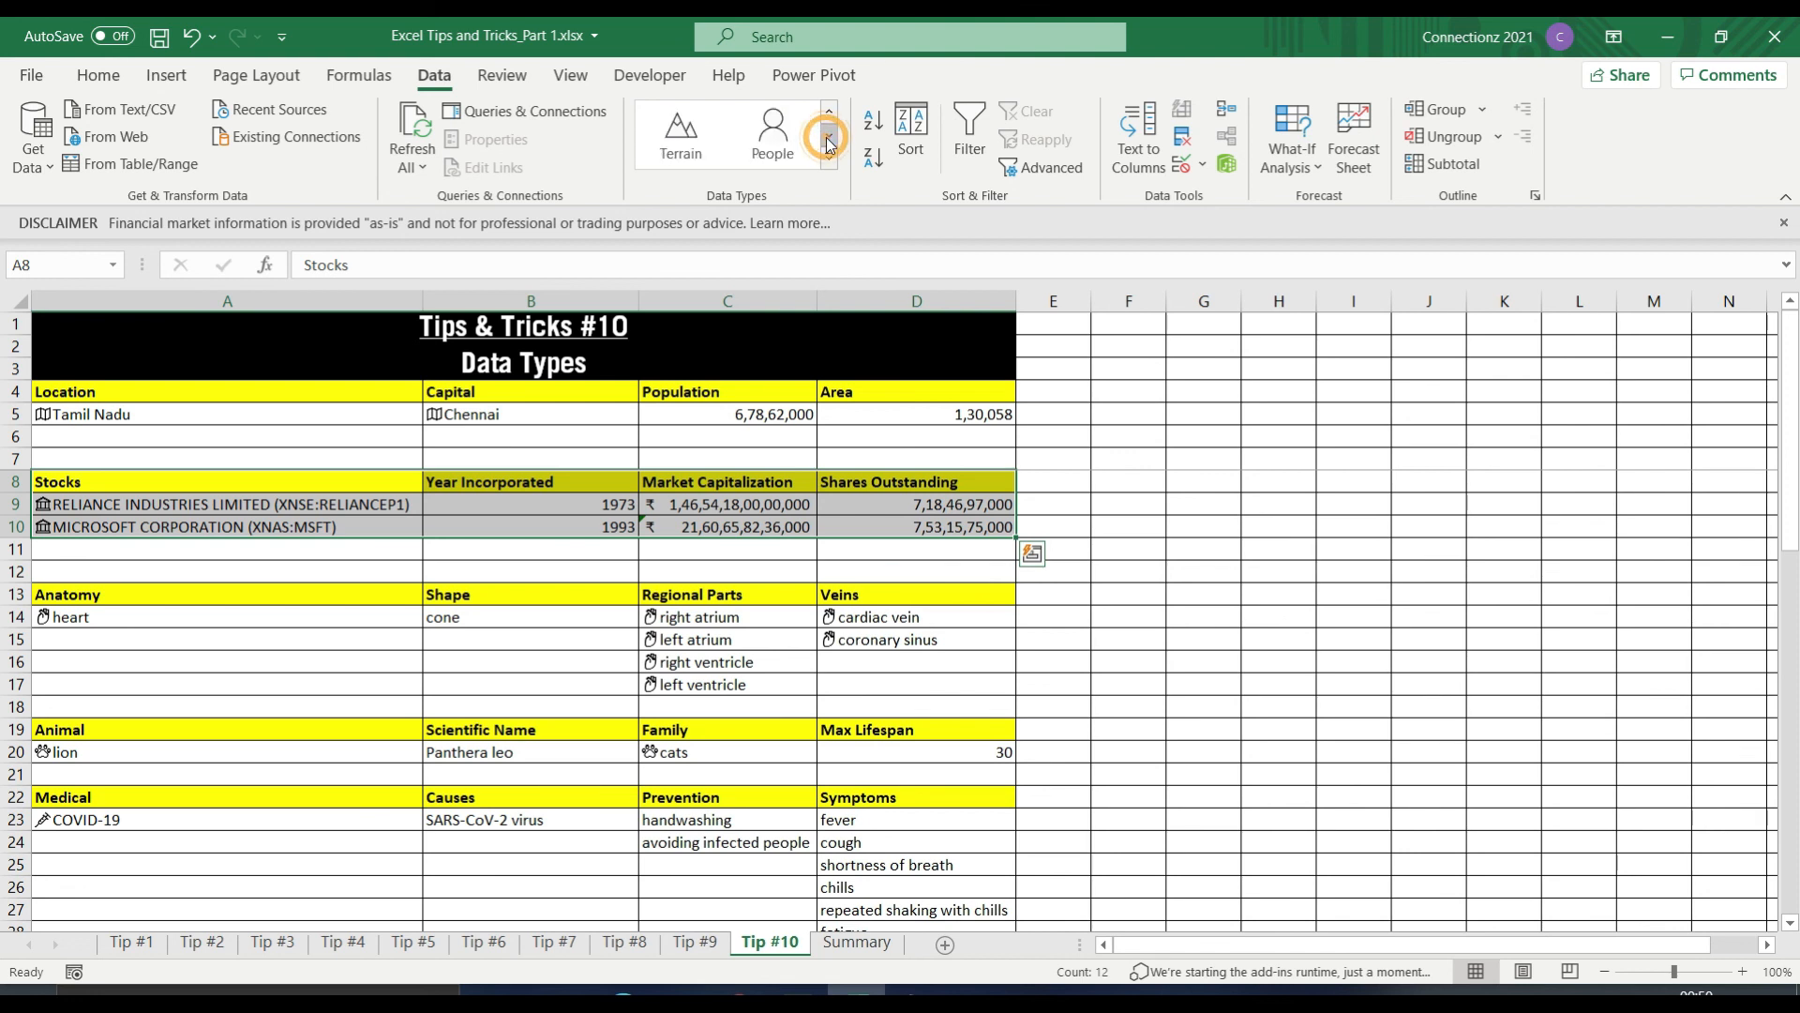
click(829, 139)
click(829, 139)
click(829, 116)
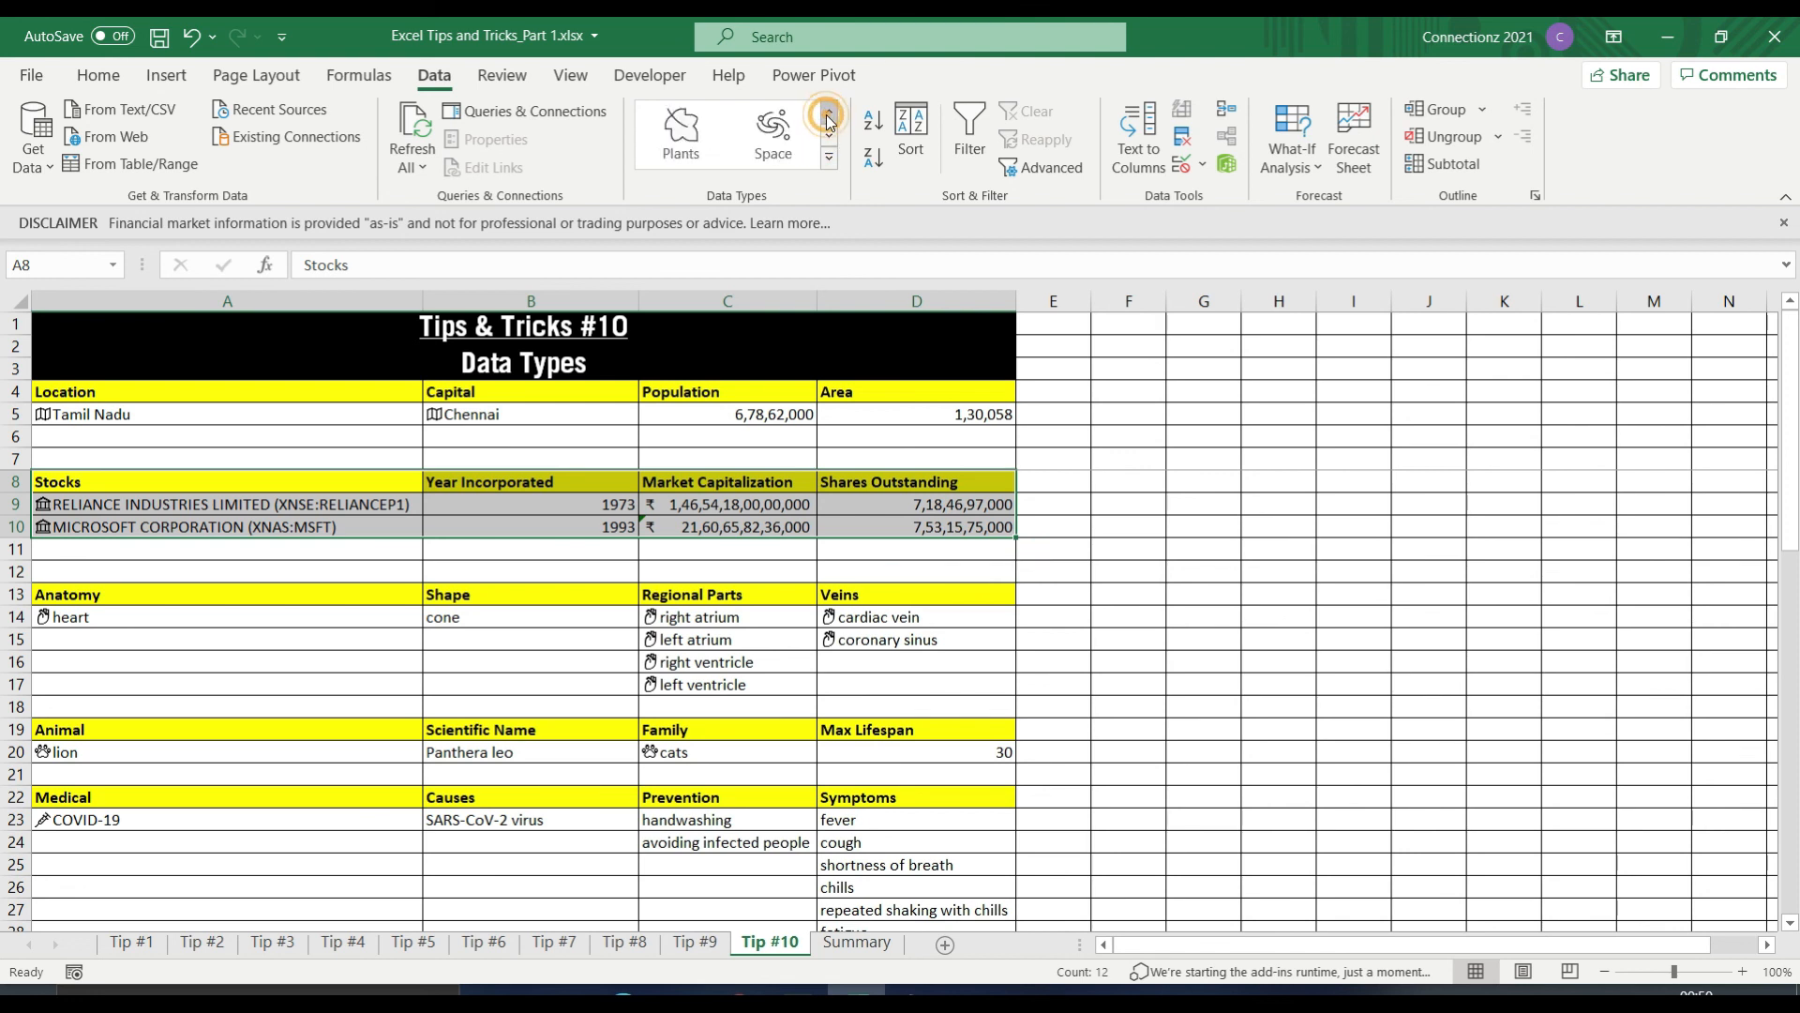
click(829, 116)
click(829, 116)
click(829, 116)
click(829, 117)
click(829, 116)
click(829, 116)
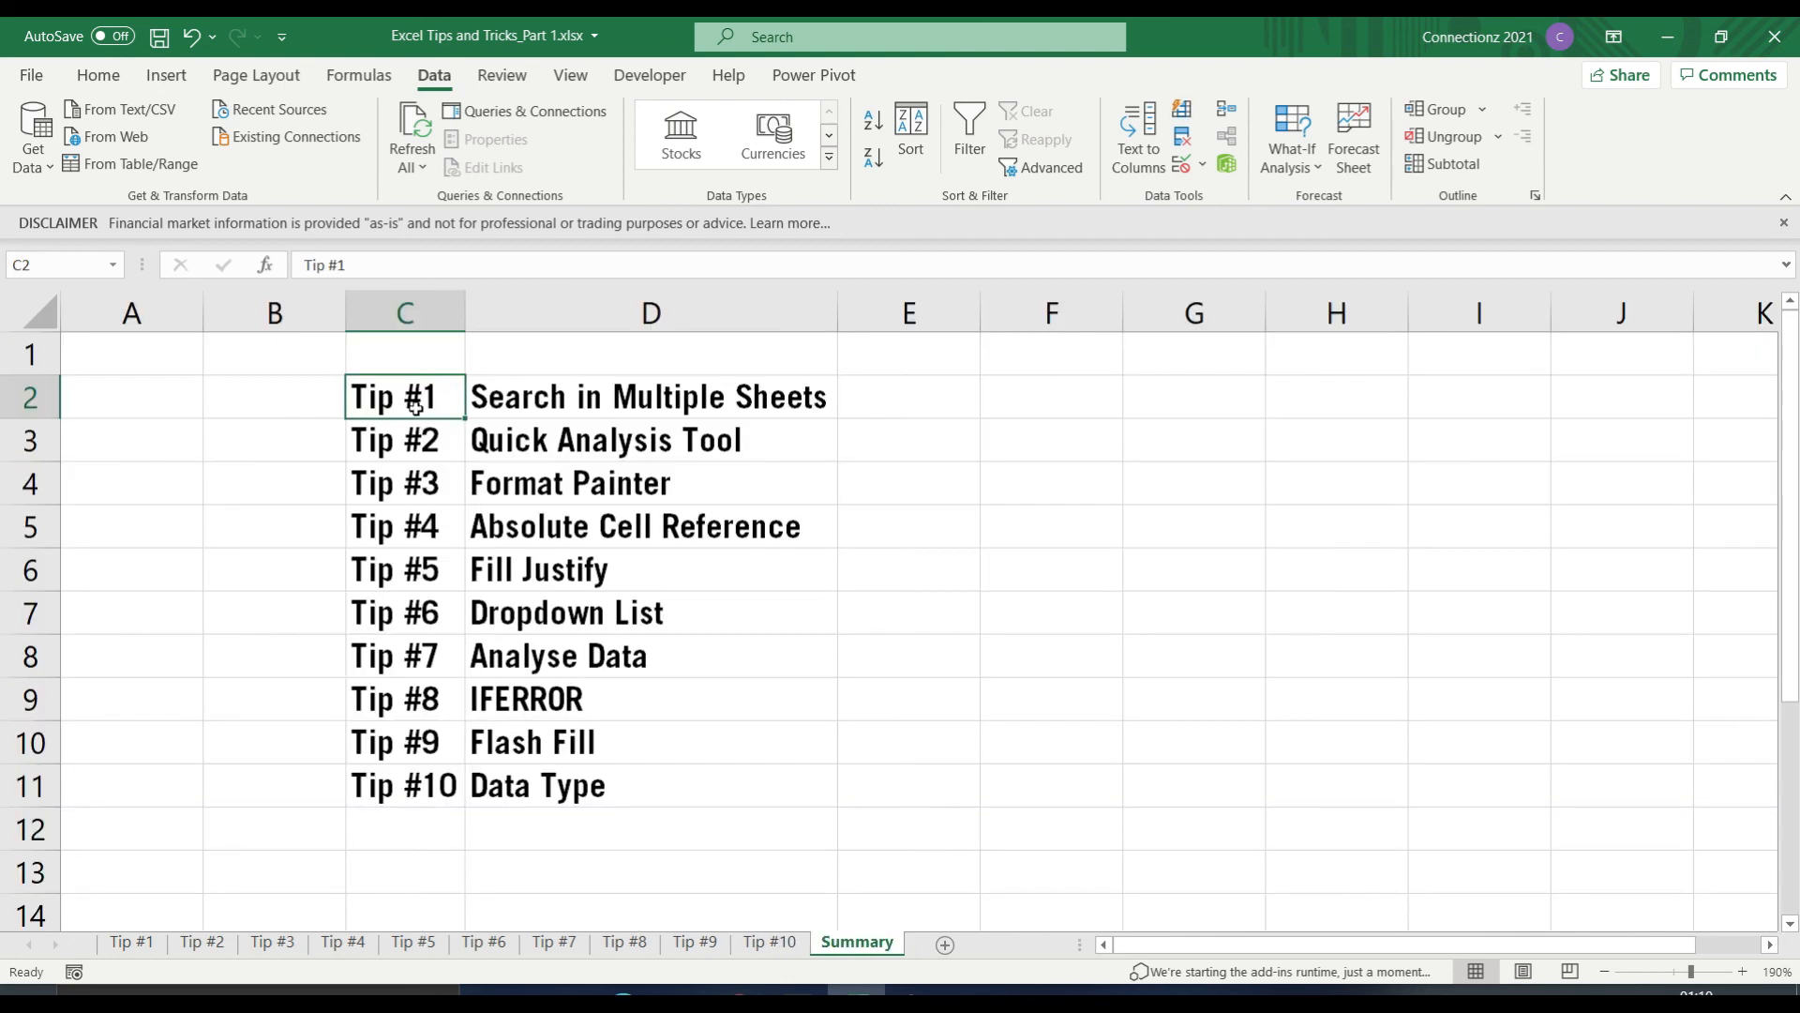
Highlight the recap of all ten tips in C2:D11 on the Summary sheet.
drag(405, 396, 579, 792)
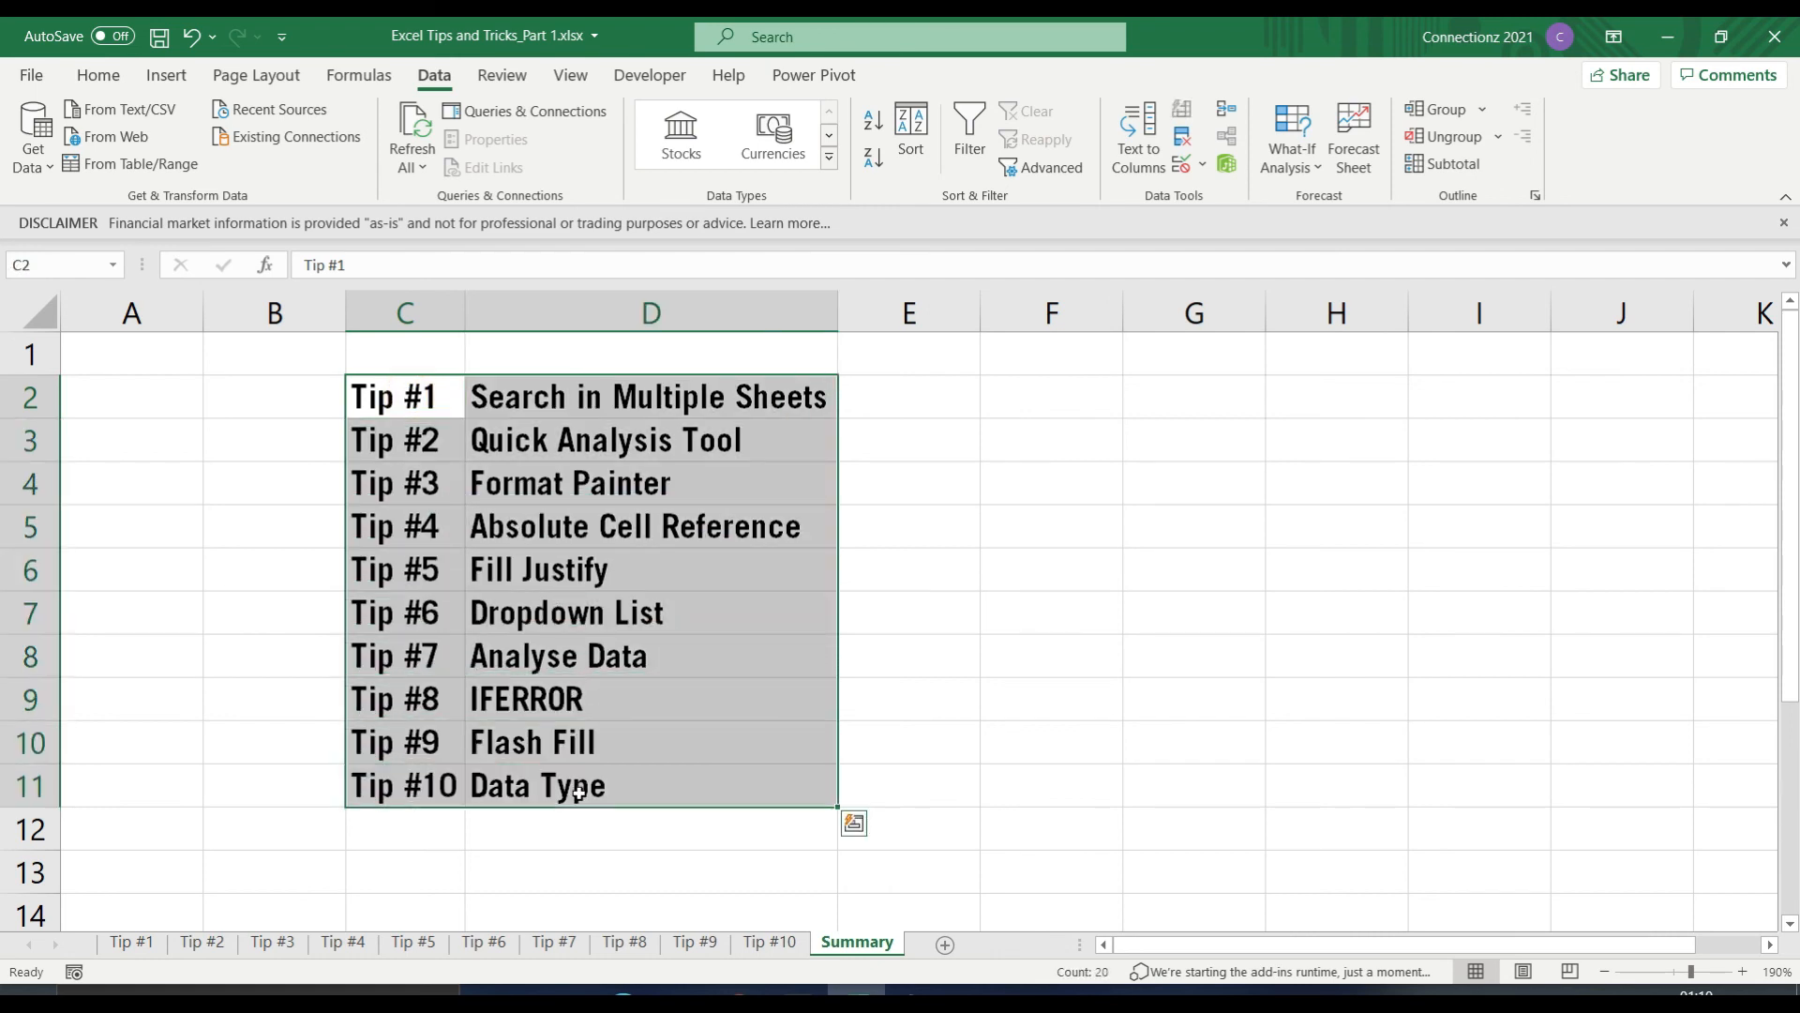